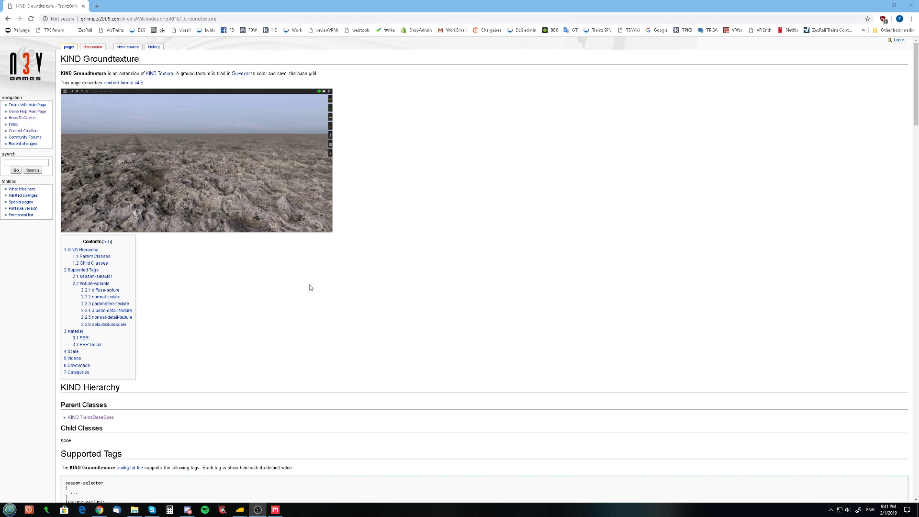
Examine the albedo and normal texture examples in the PBR section of the KIND Groundtexture wiki page
click(275, 512)
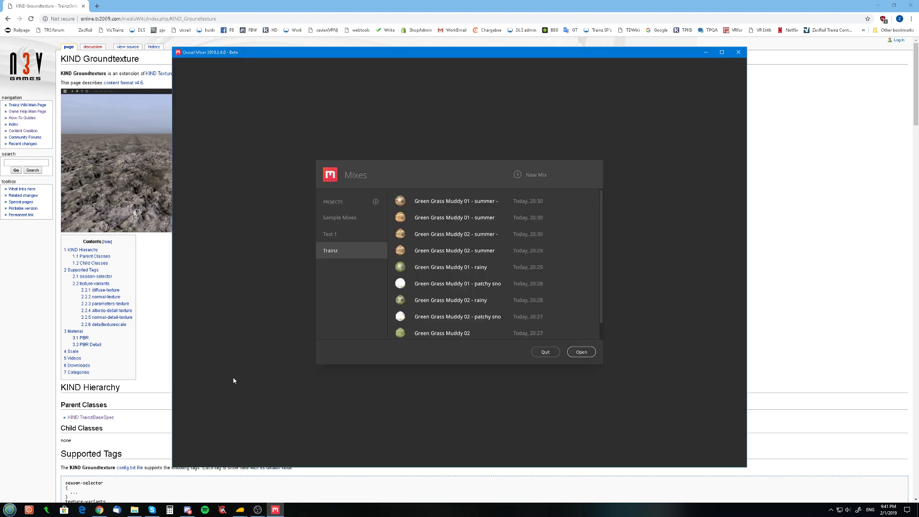
click(163, 291)
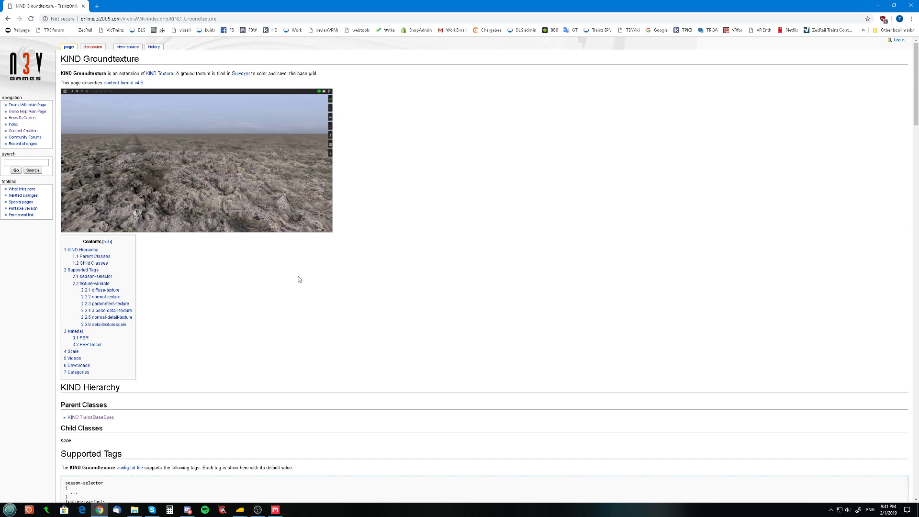
scroll(312, 280, down, 7)
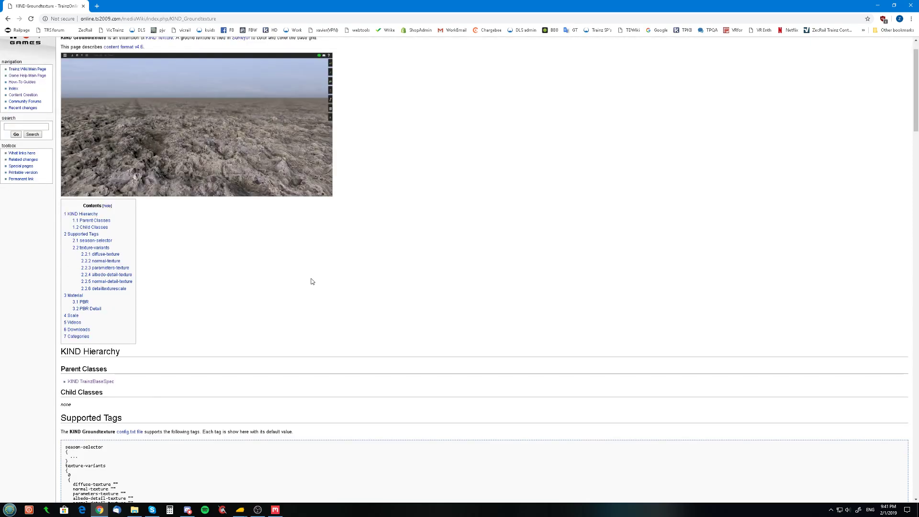
scroll(310, 277, down, 7)
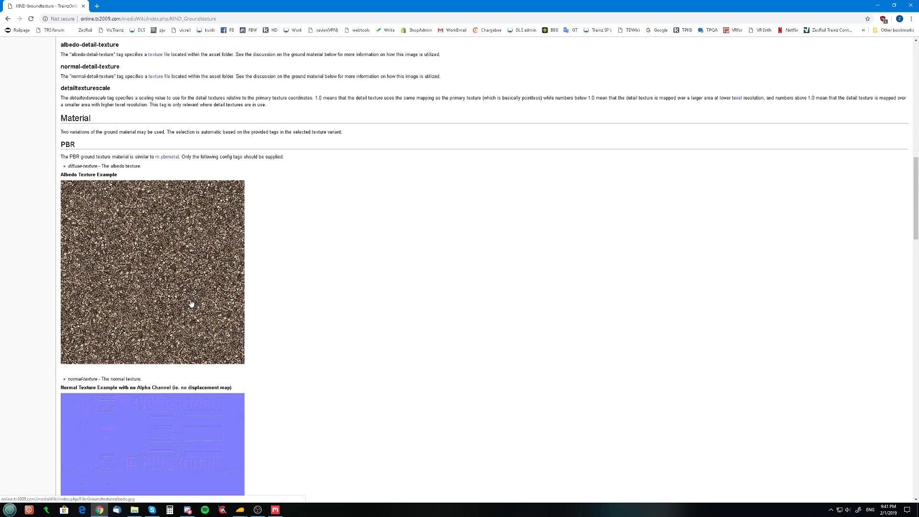
scroll(196, 311, down, 5)
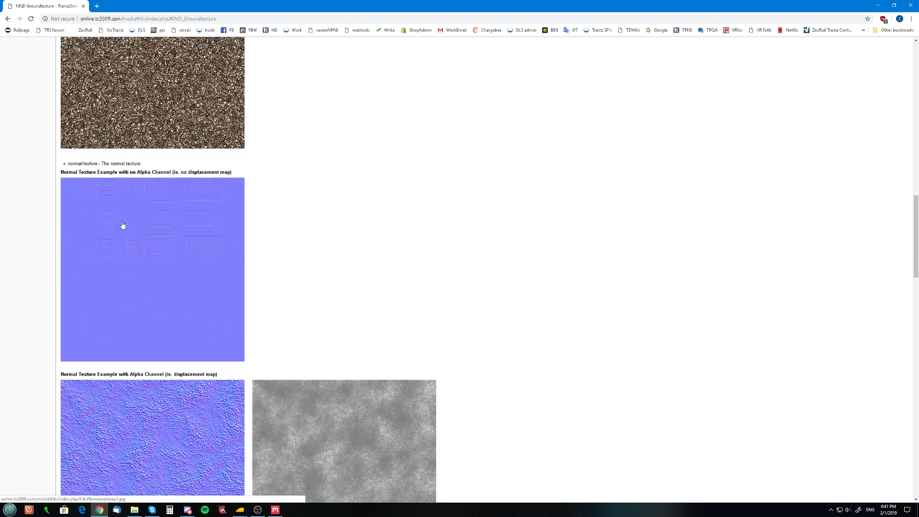
scroll(144, 185, up, 3)
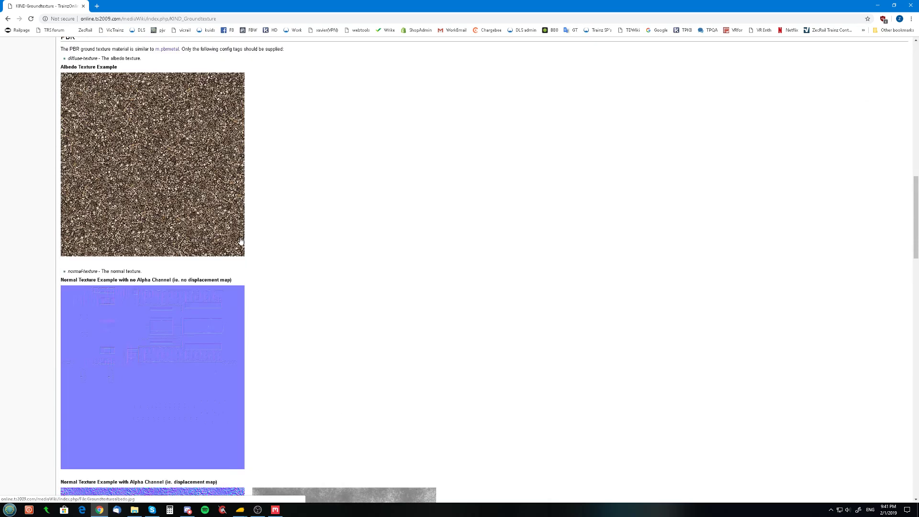
scroll(46, 201, down, 2)
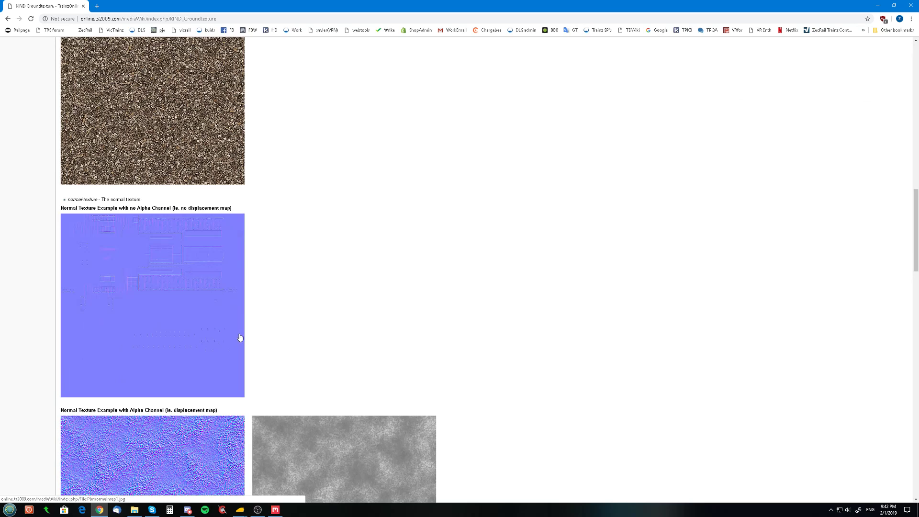
scroll(244, 337, down, 2)
scroll(194, 204, down, 3)
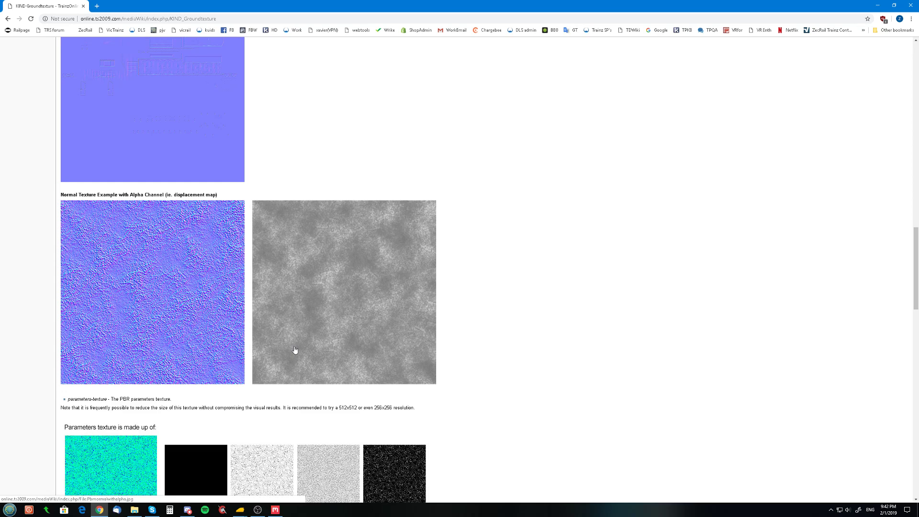
Examine how the parameters texture is composed, including its emissive, roughness, ambient occlusion and metallic channel examples
scroll(295, 350, down, 2)
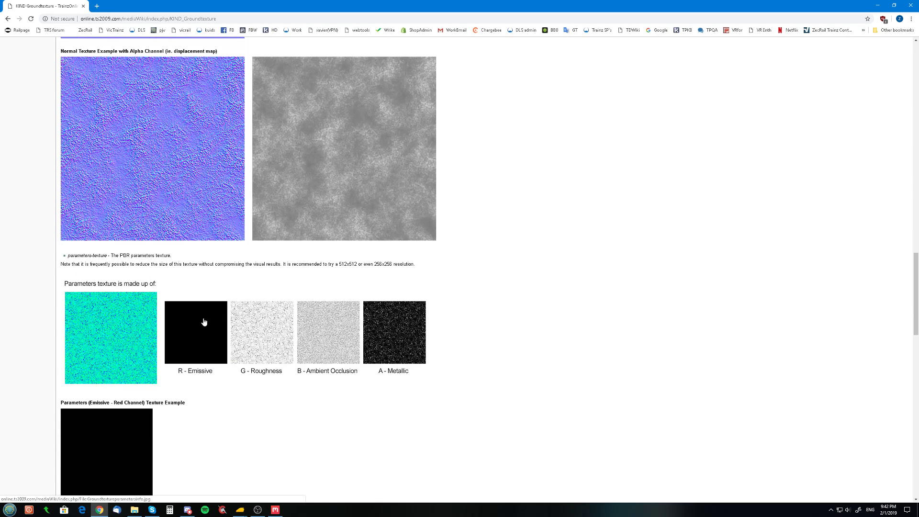
scroll(205, 320, down, 1)
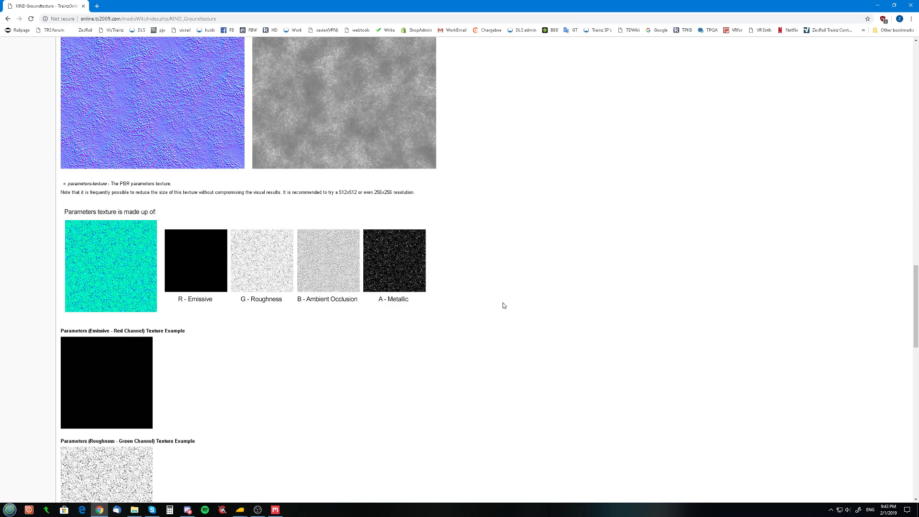
scroll(459, 282, down, 1)
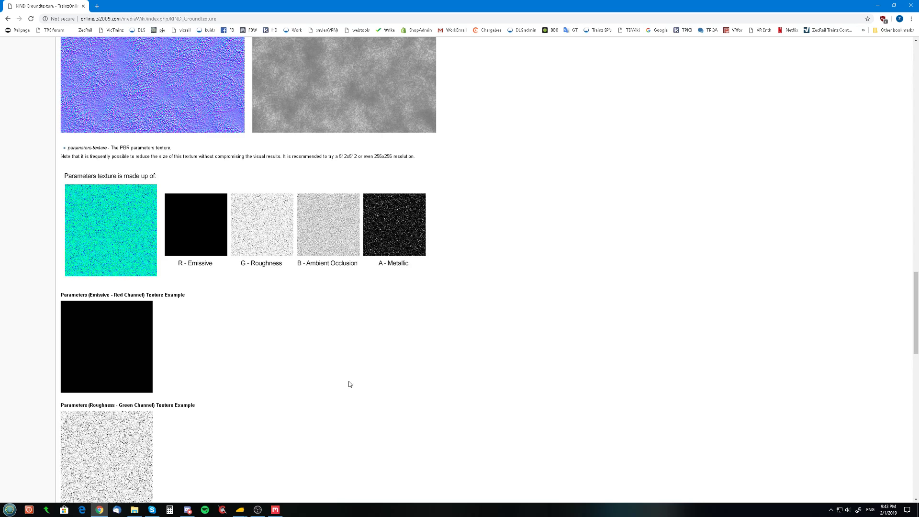
scroll(349, 386, down, 7)
scroll(320, 316, up, 18)
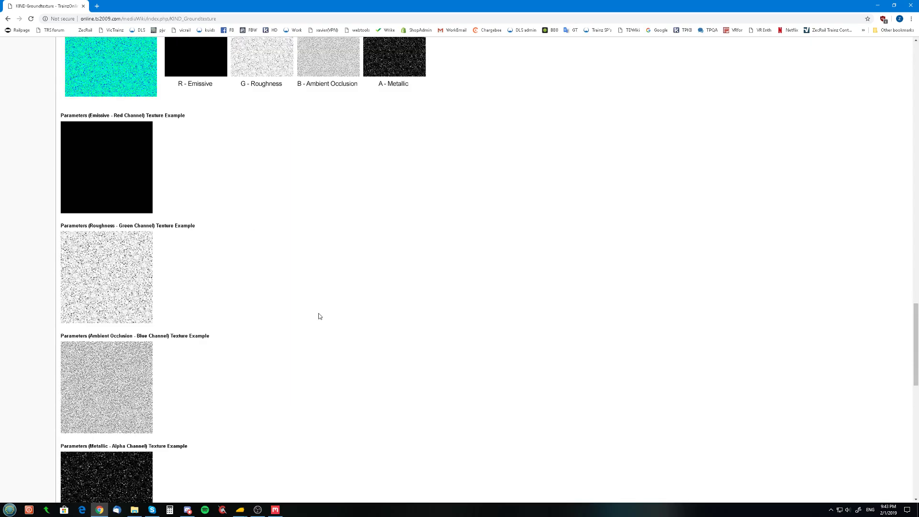
scroll(316, 322, up, 2)
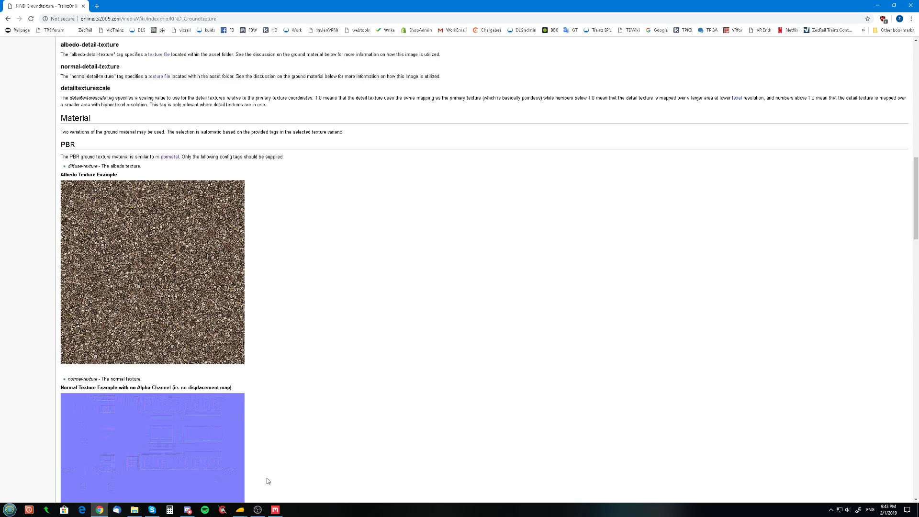
Switch to Quixel Mixer and create a mix named Green Grass 01 with 2048 px working resolution and the Metalness workflow
click(276, 511)
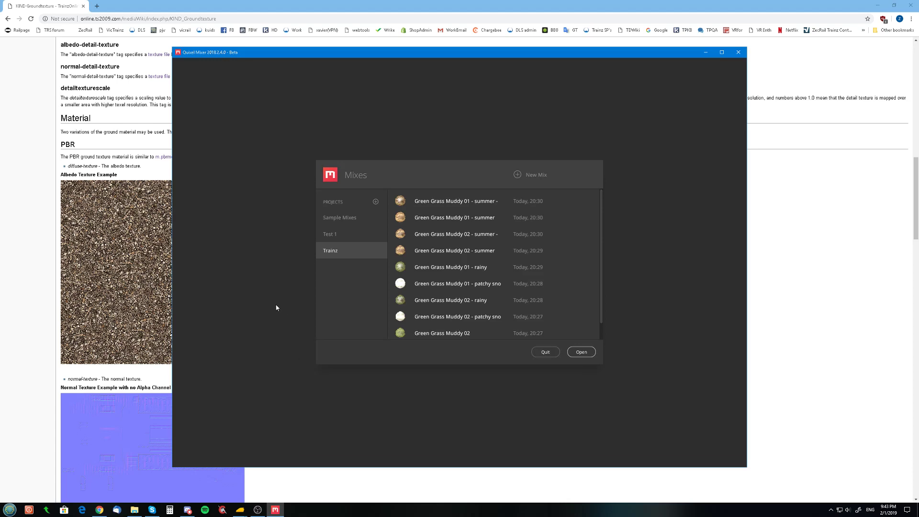
scroll(419, 218, down, 1)
scroll(511, 302, up, 1)
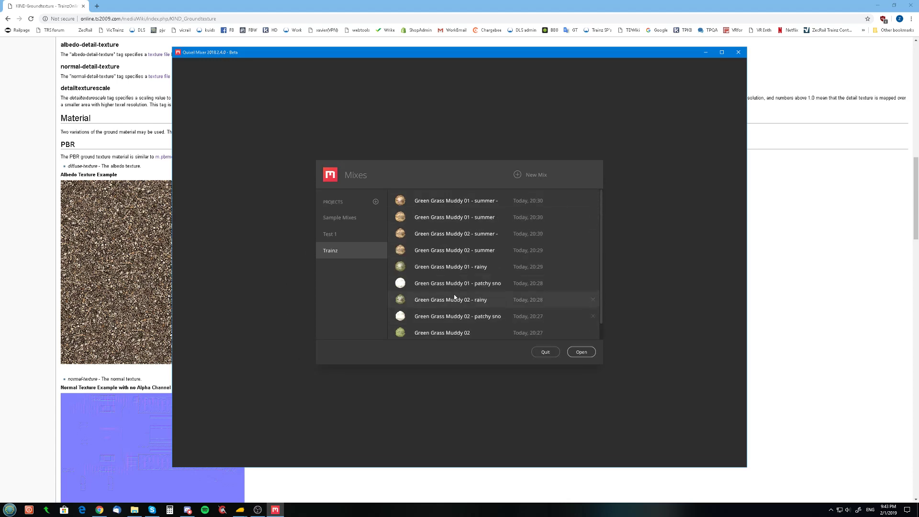
click(518, 176)
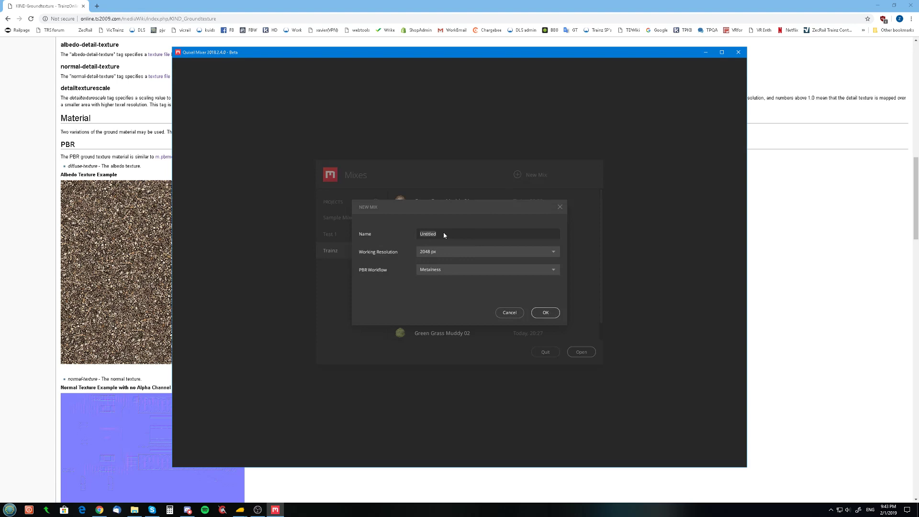
text(Green Grass 01)
click(472, 253)
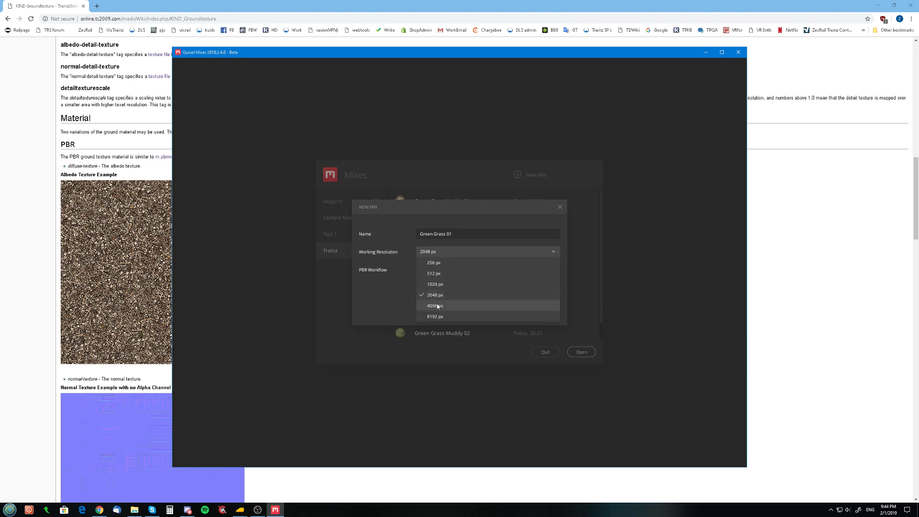
click(378, 304)
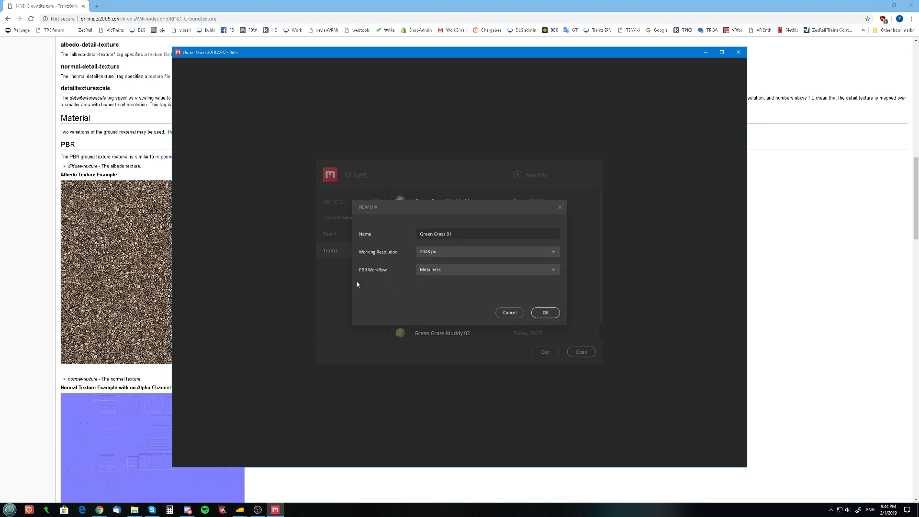
click(431, 271)
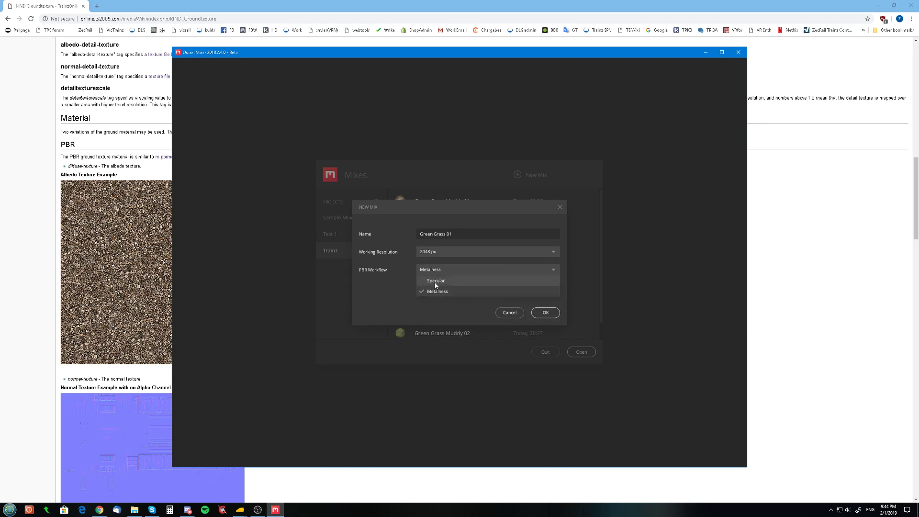
click(395, 281)
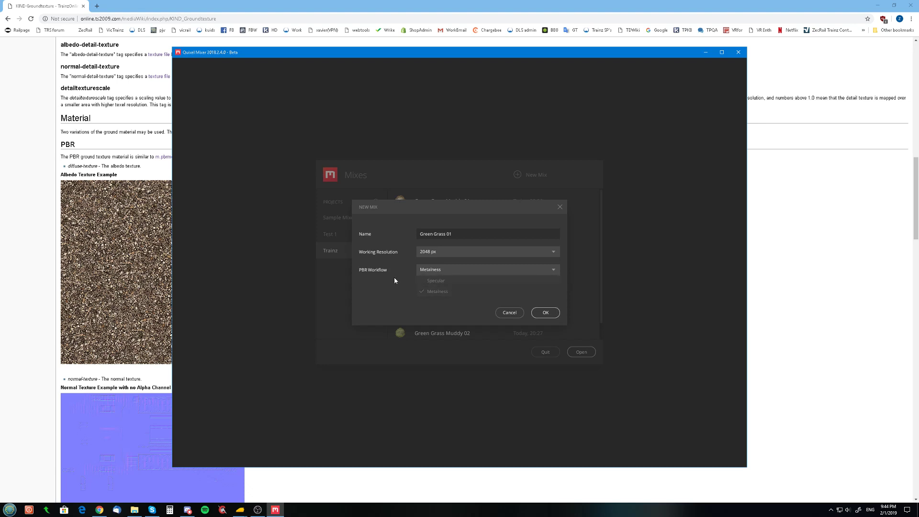
click(546, 313)
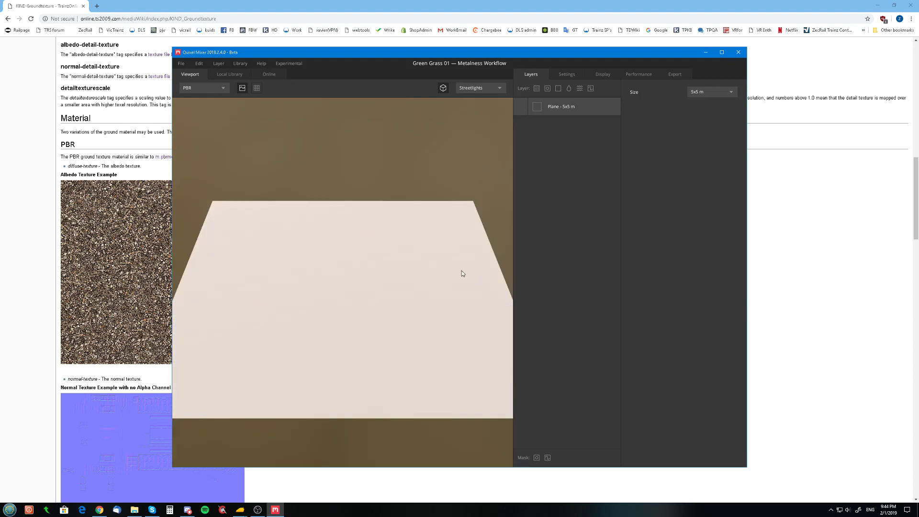
Add the ZR Grass Green 01 surface from the local library as a layer above the base plane
click(228, 75)
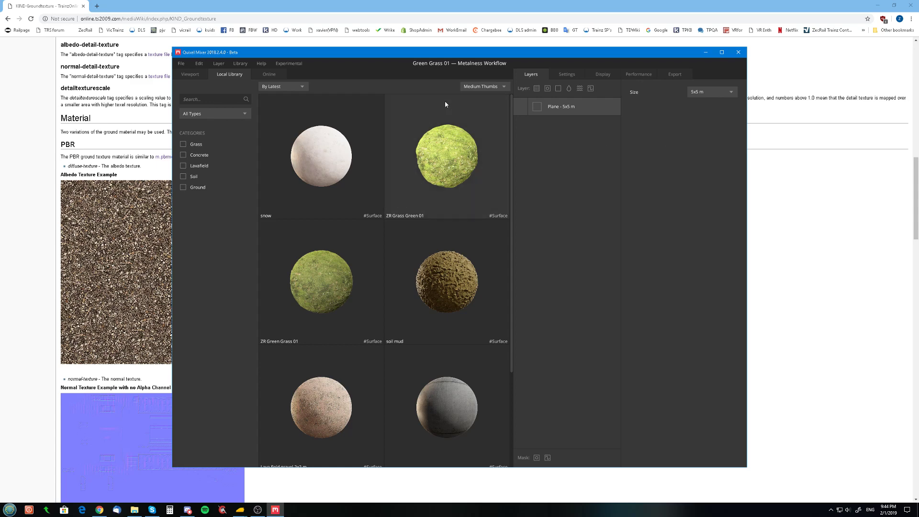
double_click(450, 152)
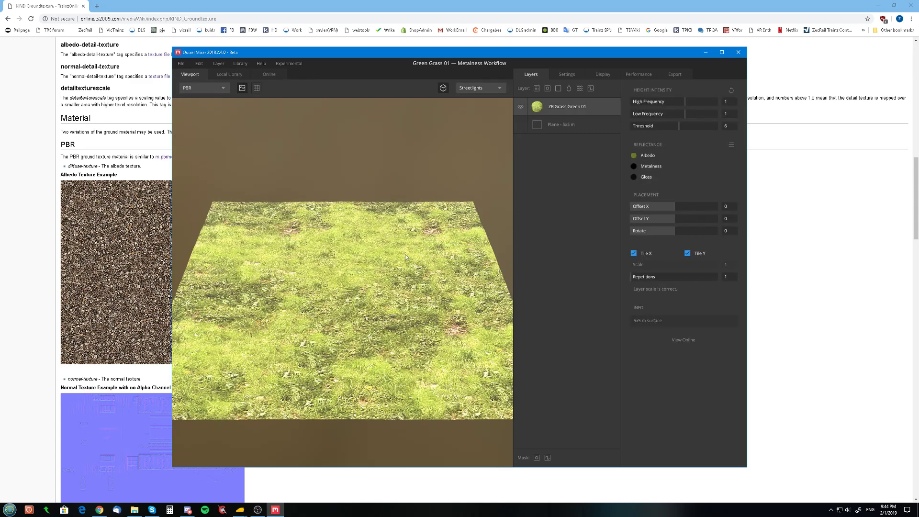
drag(337, 305, 372, 276)
scroll(353, 281, up, 3)
scroll(383, 302, down, 3)
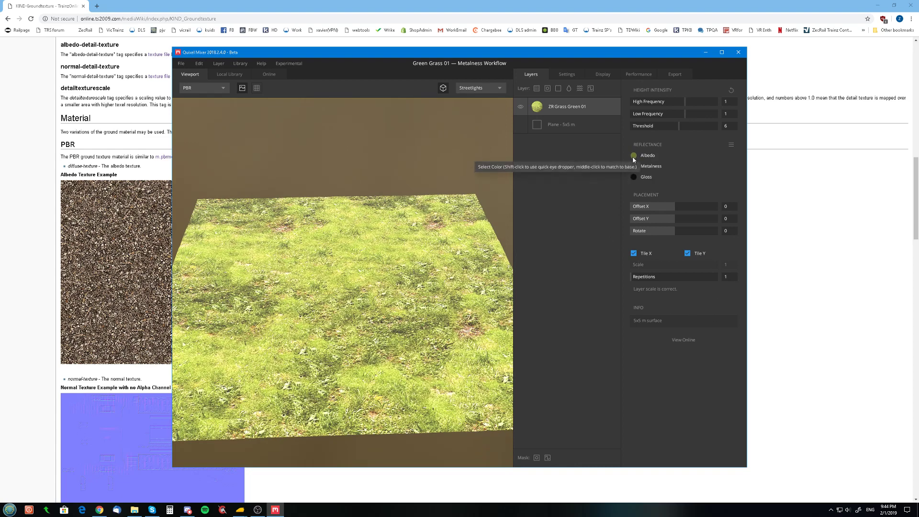
Try a saturated blue albedo colour on the grass layer, and reset the albedo to its original colour
click(644, 155)
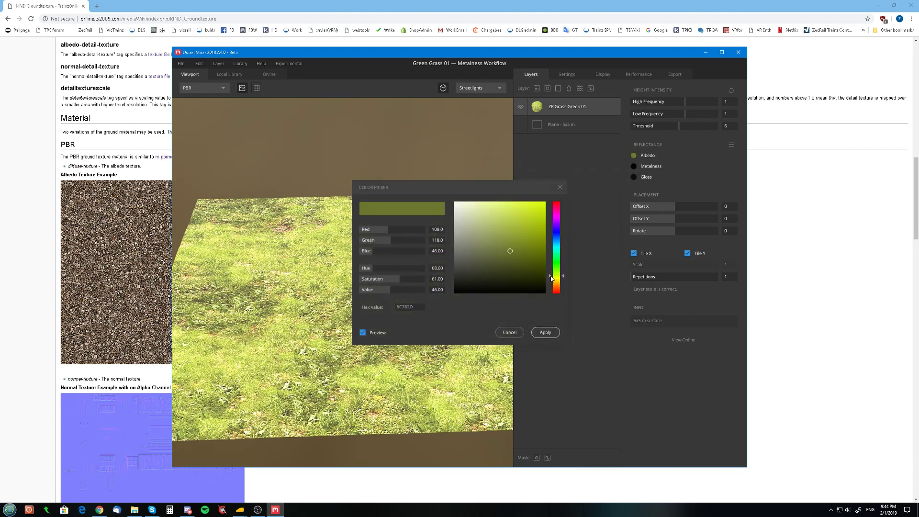
mouse_move(555, 272)
mouse_down()
mouse_move(546, 239)
mouse_move(559, 194)
mouse_up()
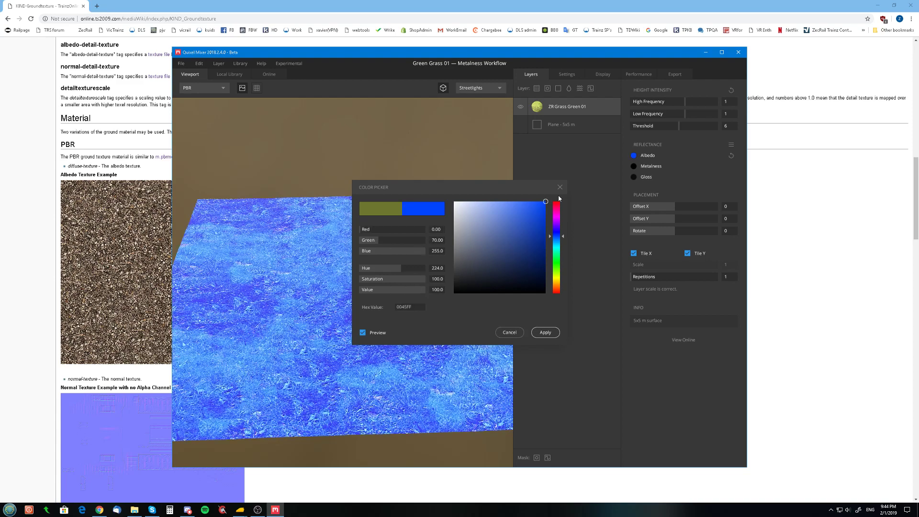
click(547, 331)
drag(386, 309, 360, 309)
click(732, 155)
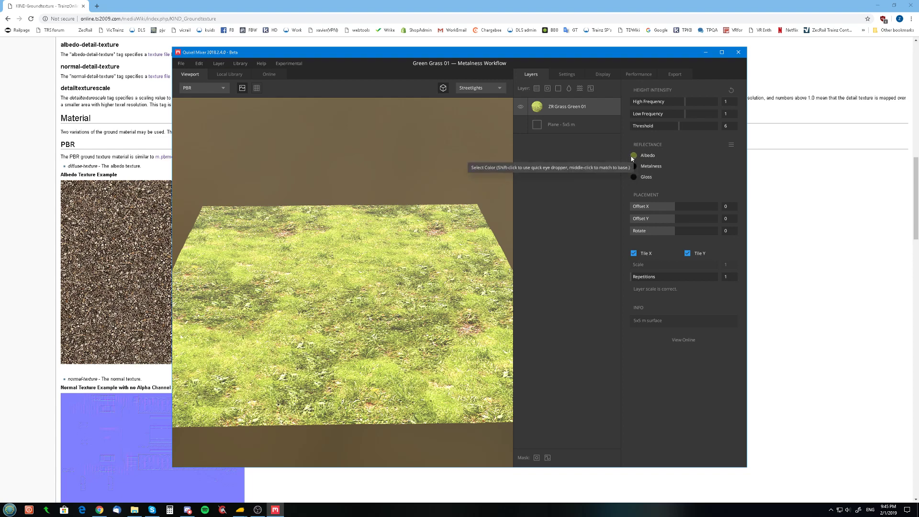
drag(386, 249, 373, 261)
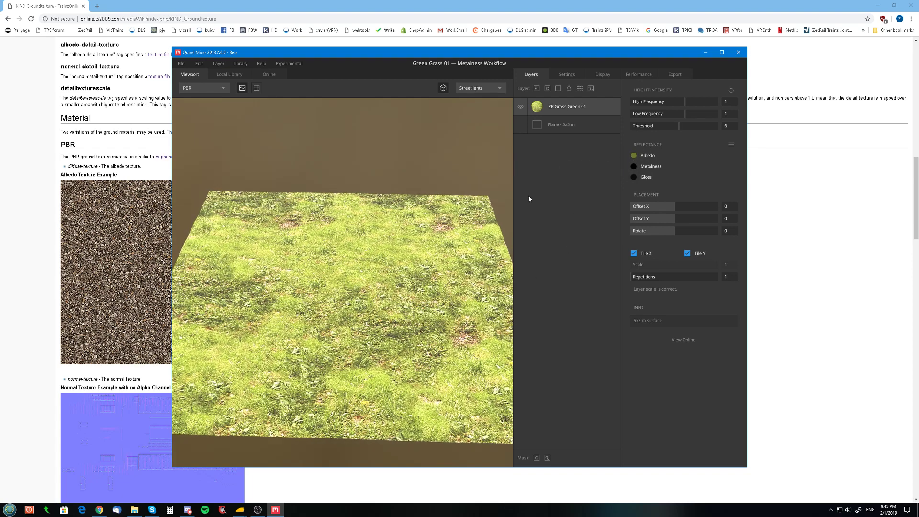
Set the grass layer's metalness colour to white (FFFFFF) and inspect the surface from different angles
click(635, 166)
mouse_move(489, 261)
mouse_down()
mouse_move(583, 154)
mouse_move(495, 180)
mouse_move(411, 80)
mouse_move(432, 180)
mouse_move(424, 167)
mouse_up()
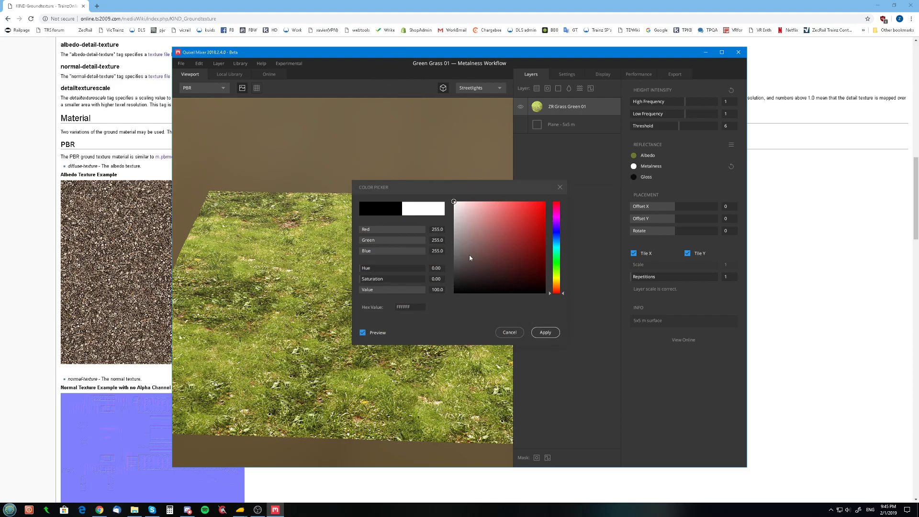
click(546, 332)
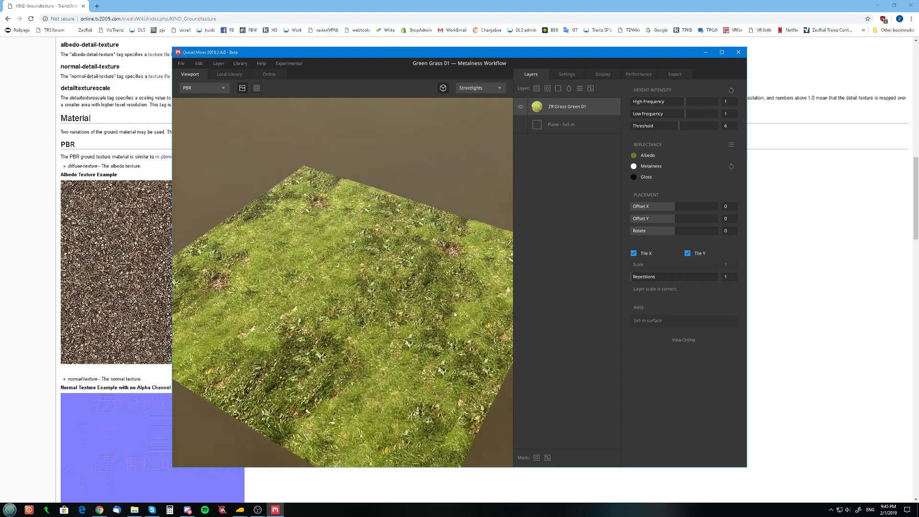
drag(454, 313, 392, 324)
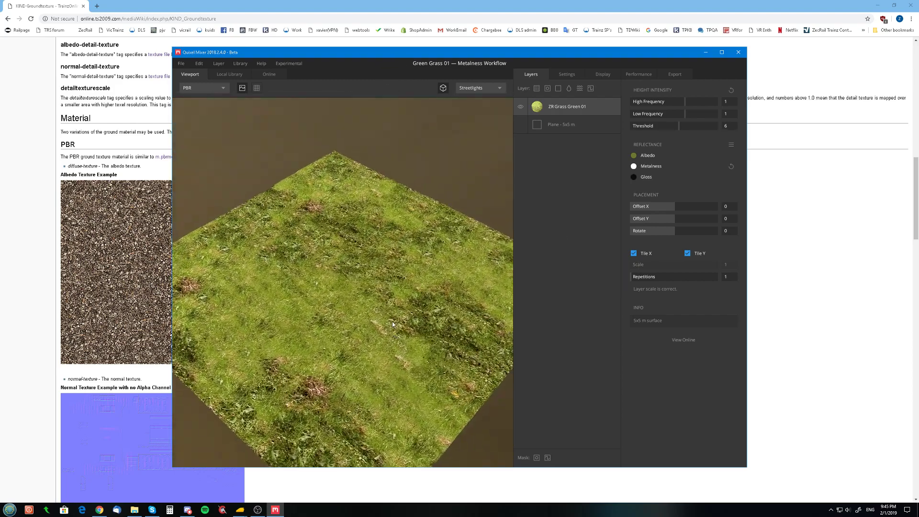
Try a different gloss colour for the grass layer, and cancel the change
click(634, 177)
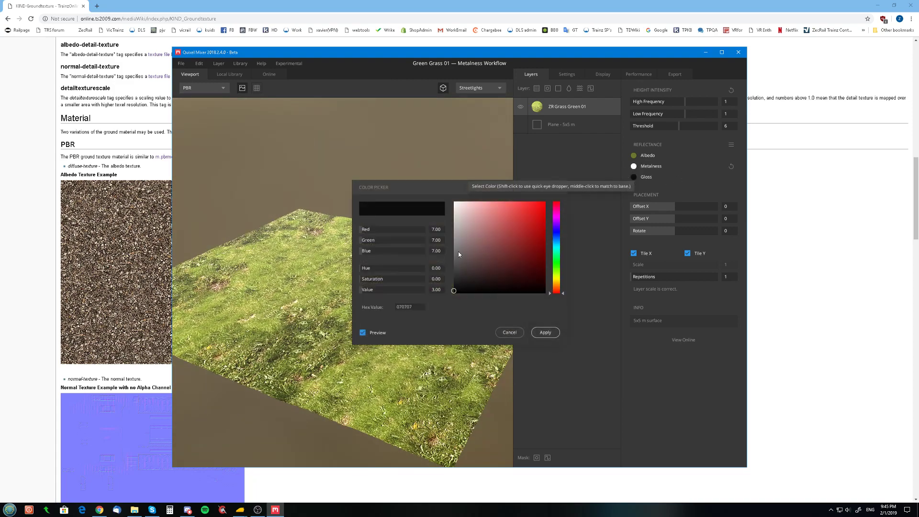
drag(459, 254, 470, 331)
click(510, 332)
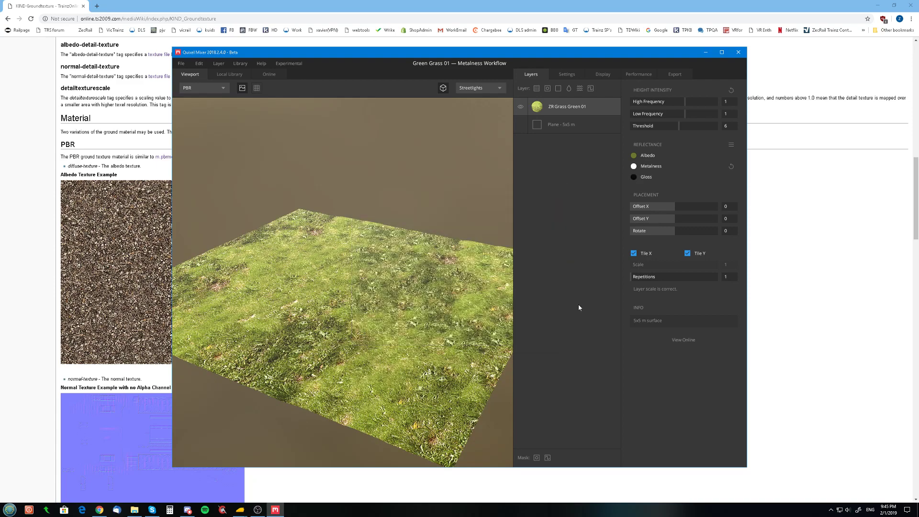
Reset the grass layer's metalness to its original value and inspect the surface at a low angle
click(732, 166)
drag(384, 231, 377, 266)
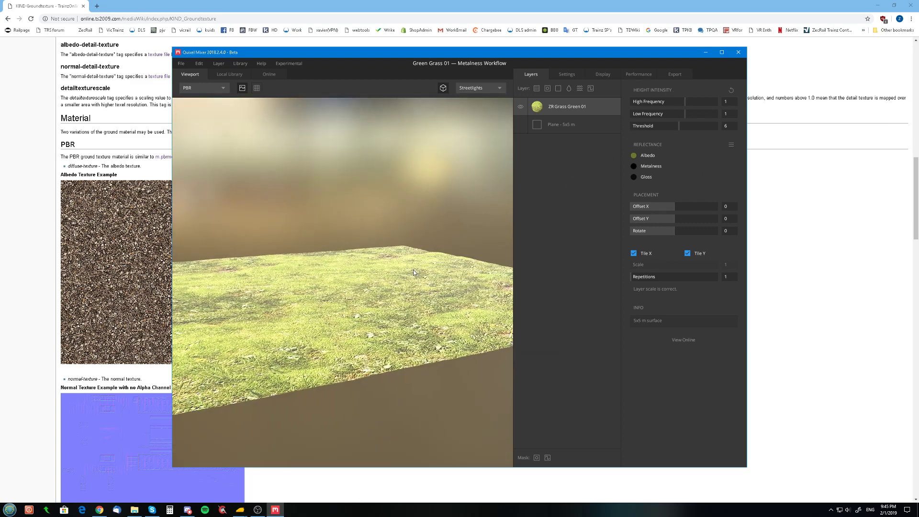
drag(413, 269, 418, 286)
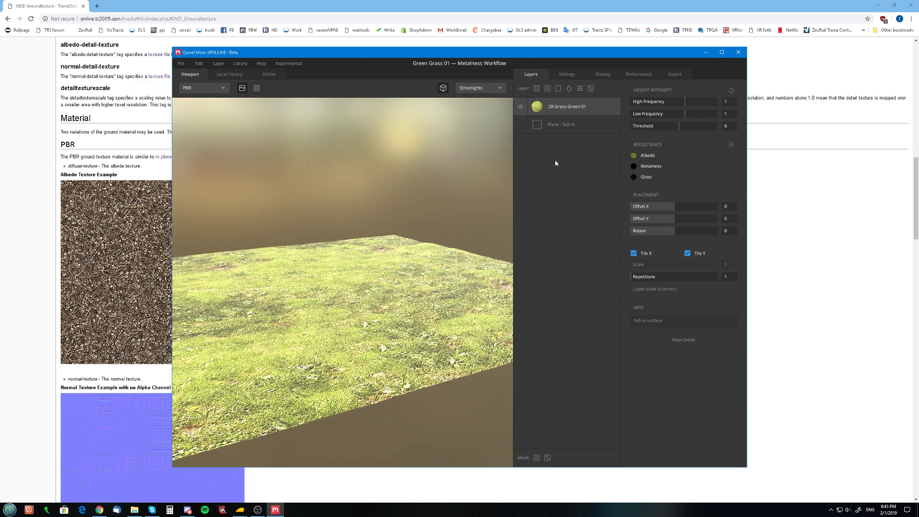
Check the base plane and grass layer settings, and browse the surface materials available in the local library
click(557, 127)
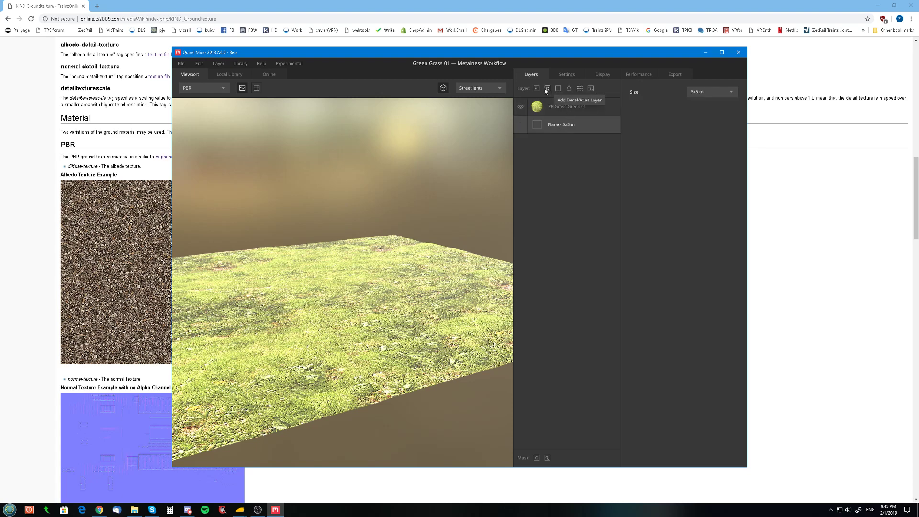
click(553, 106)
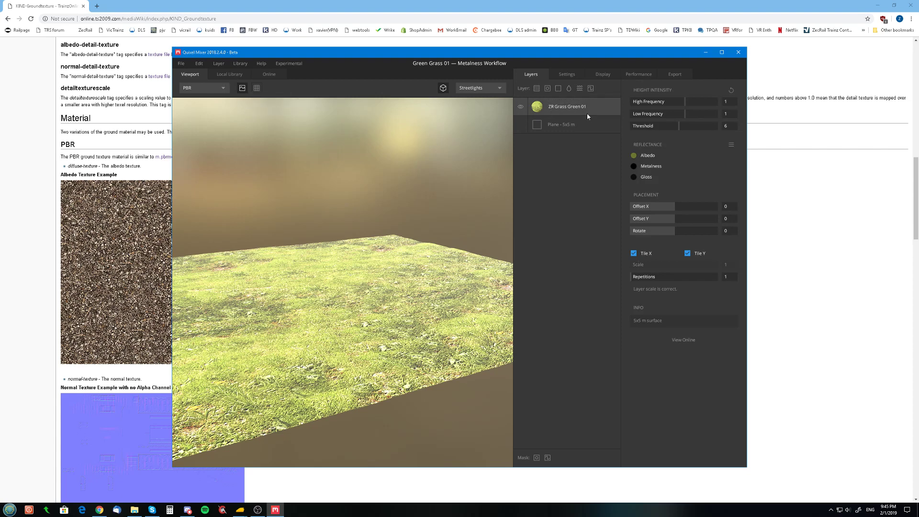
click(244, 73)
scroll(451, 270, down, 2)
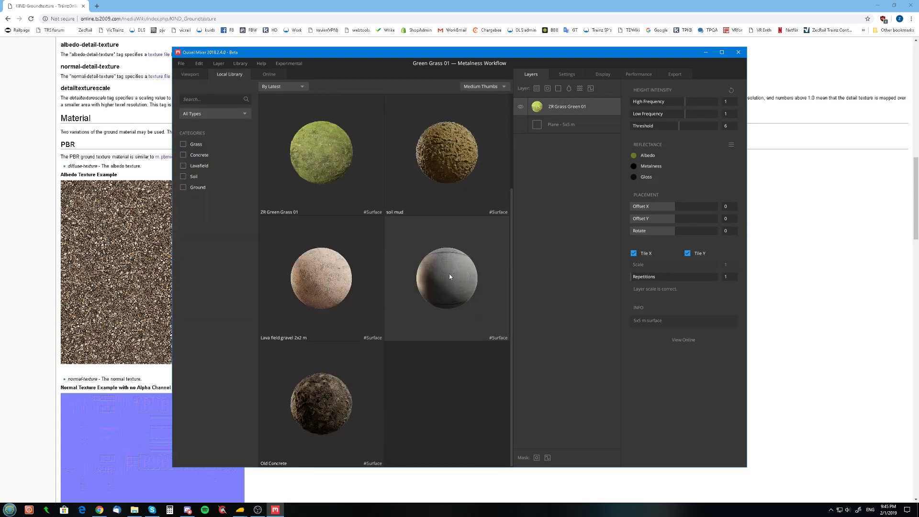
scroll(450, 287, up, 2)
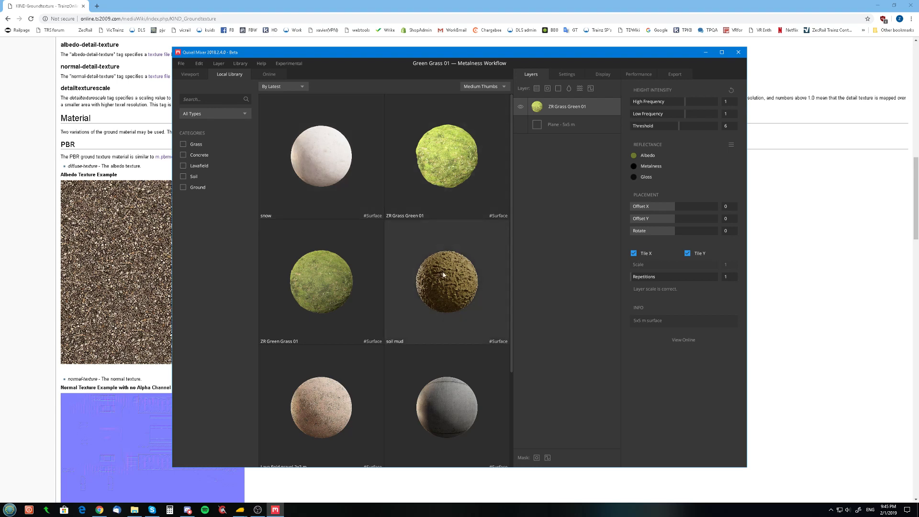
scroll(437, 229, down, 1)
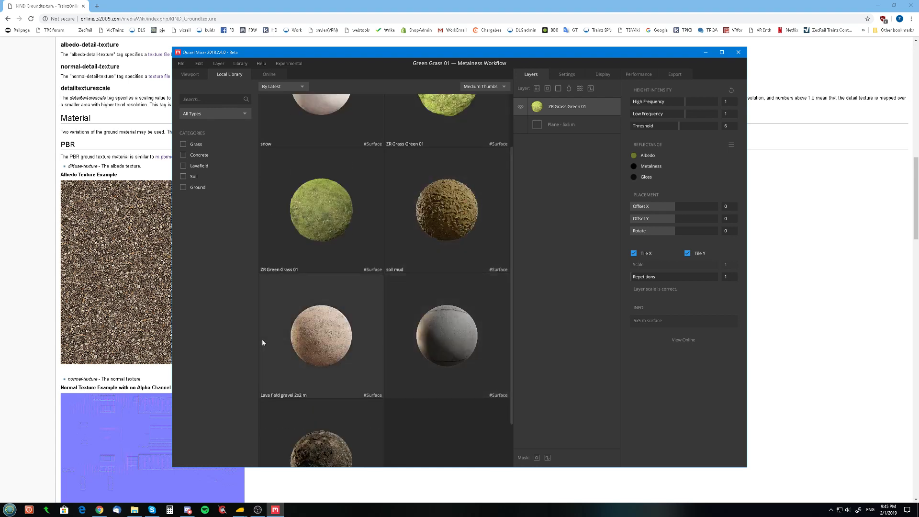
scroll(421, 355, down, 1)
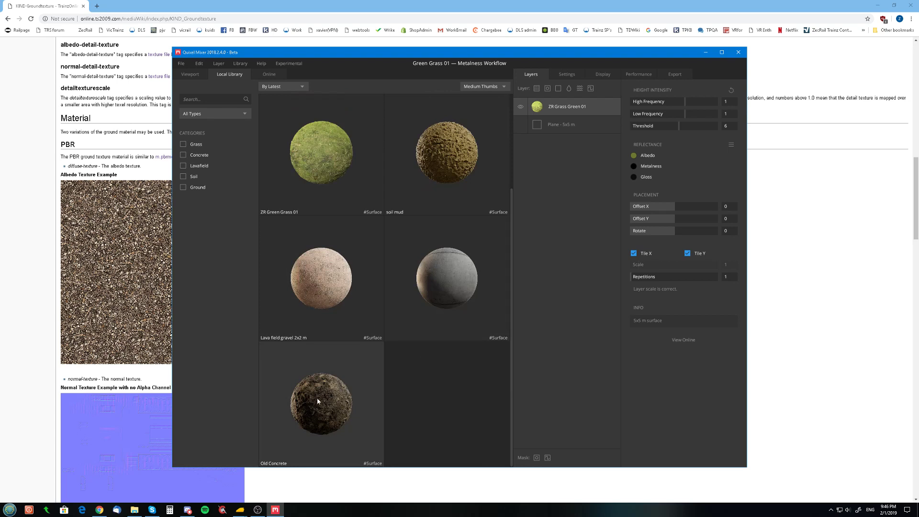
scroll(331, 363, up, 2)
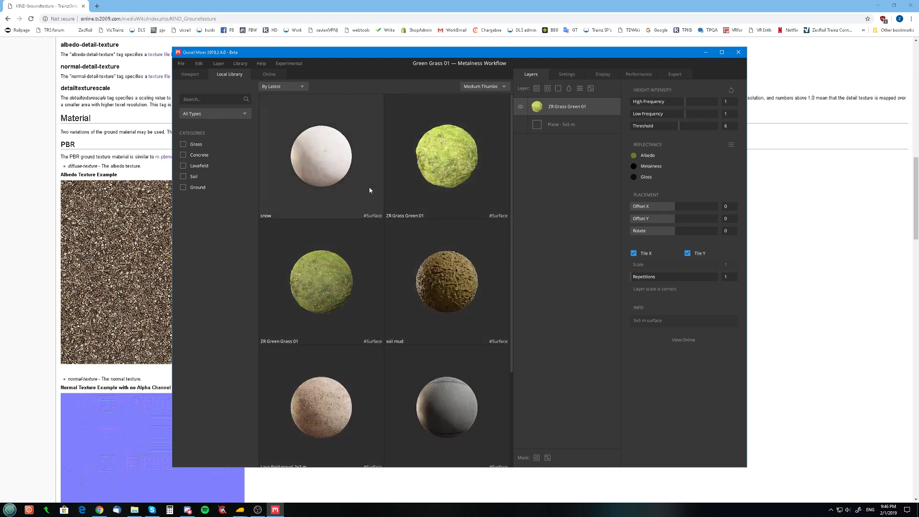
click(196, 76)
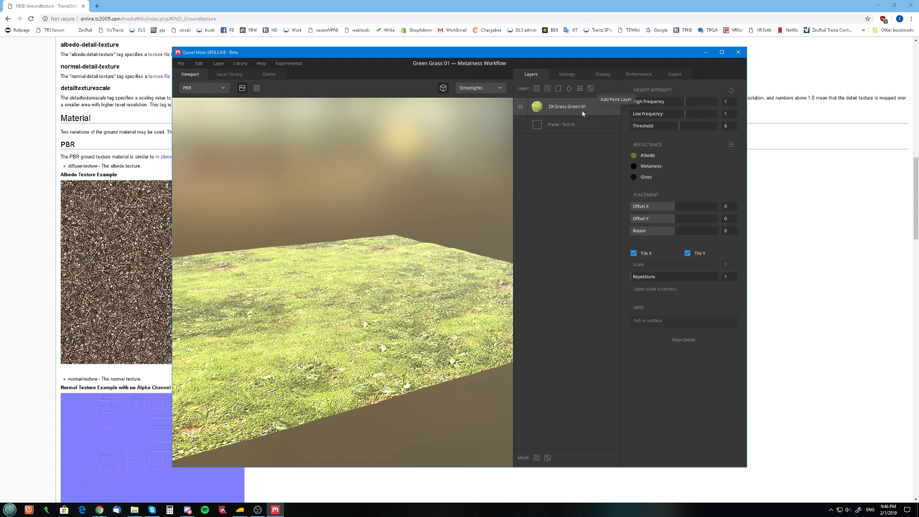
Add a noise layer, place it beneath the grass layer, and hide the grass layer
click(579, 90)
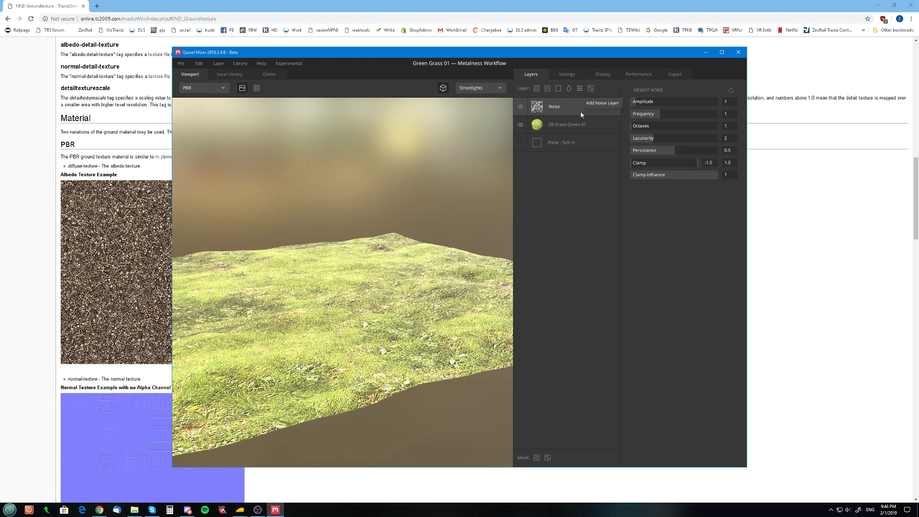
drag(579, 110, 563, 136)
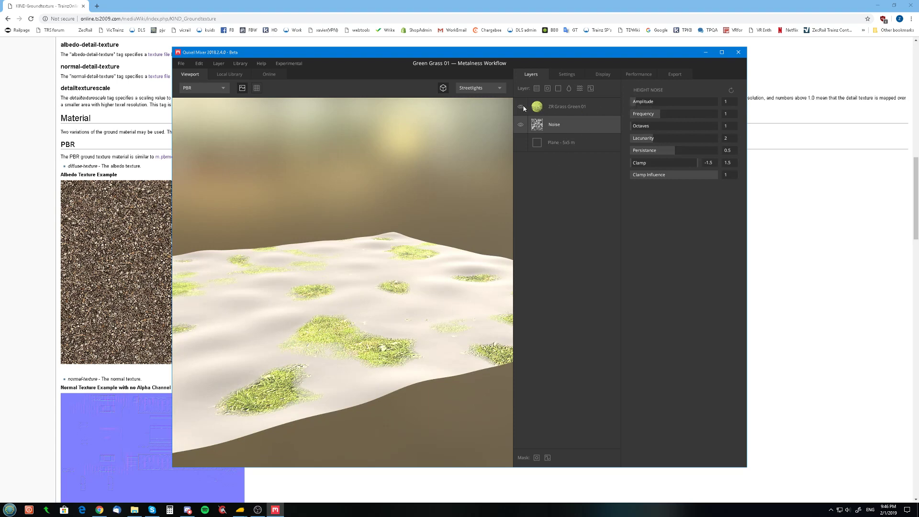
click(523, 107)
drag(373, 232, 472, 247)
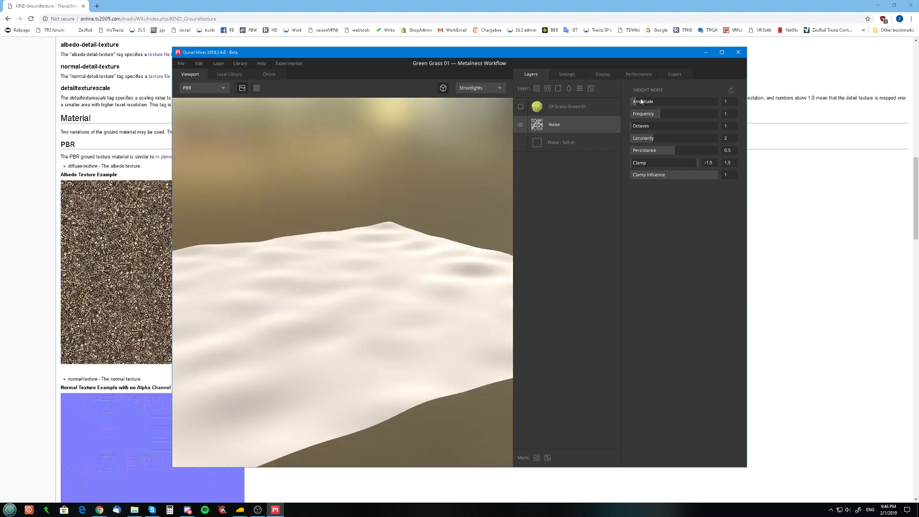
Set the noise layer's amplitude to about 1.9 and its frequency to about 0.76
click(641, 102)
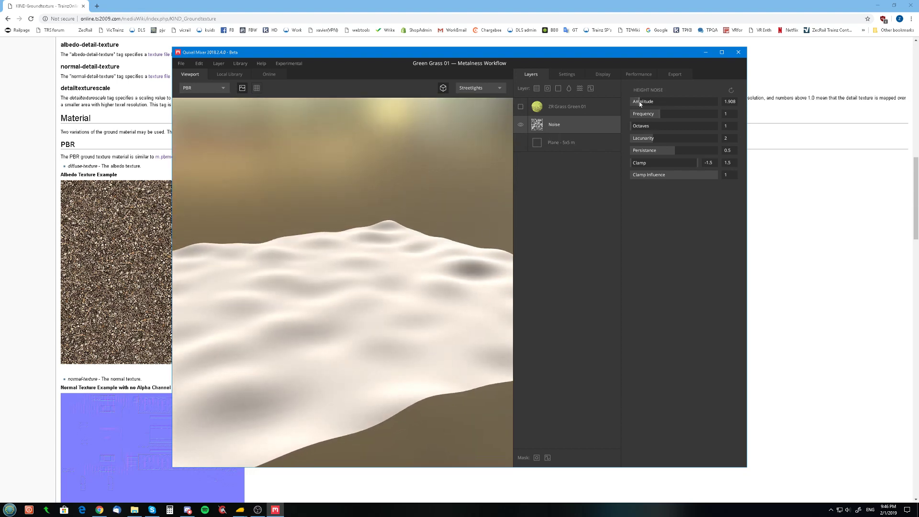
drag(660, 115, 648, 115)
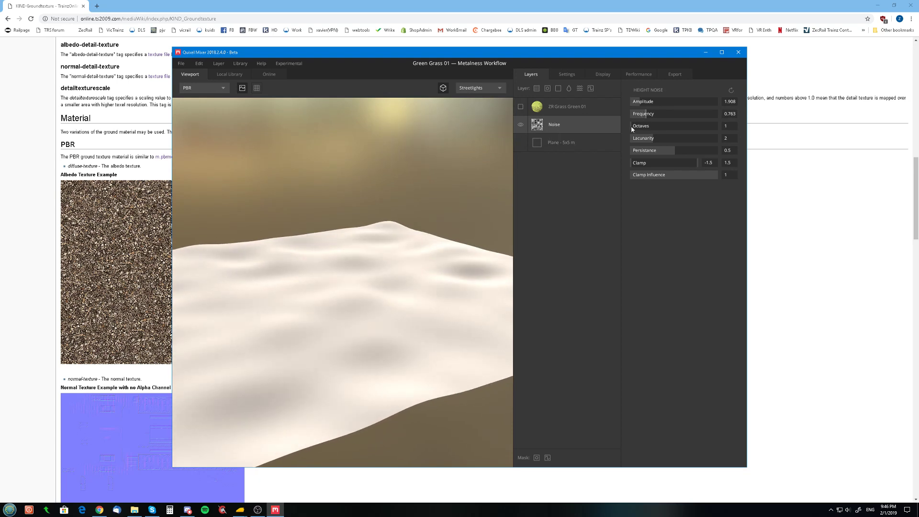
drag(367, 211, 363, 244)
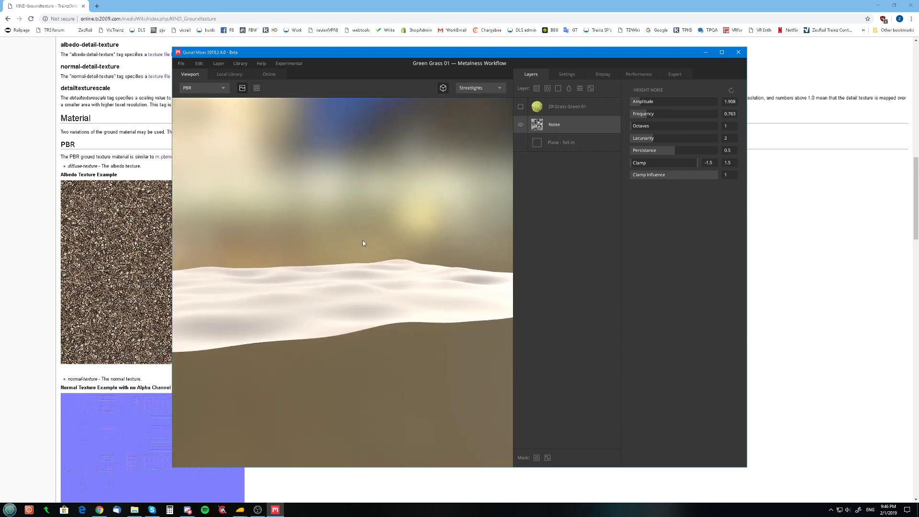
Try different octave counts for the noise layer, settle on 2 octaves, and set lacunarity to about 2.19
click(641, 129)
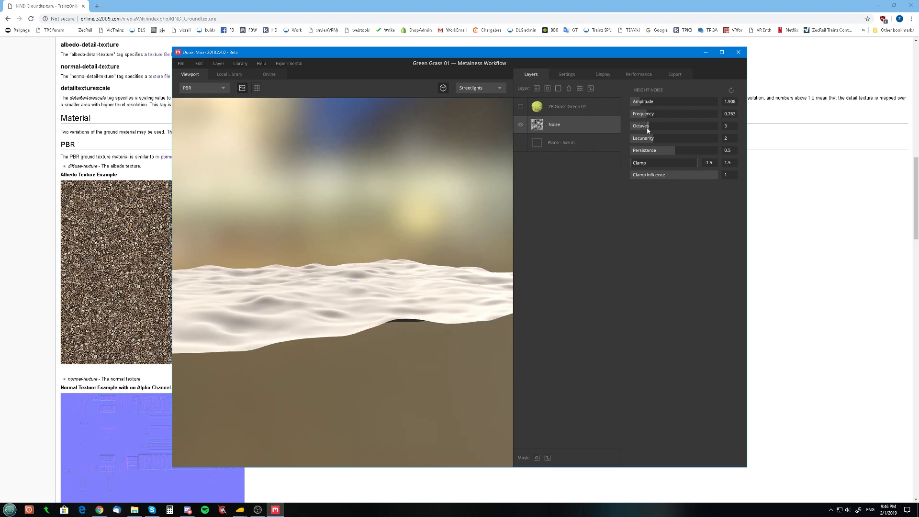
click(647, 127)
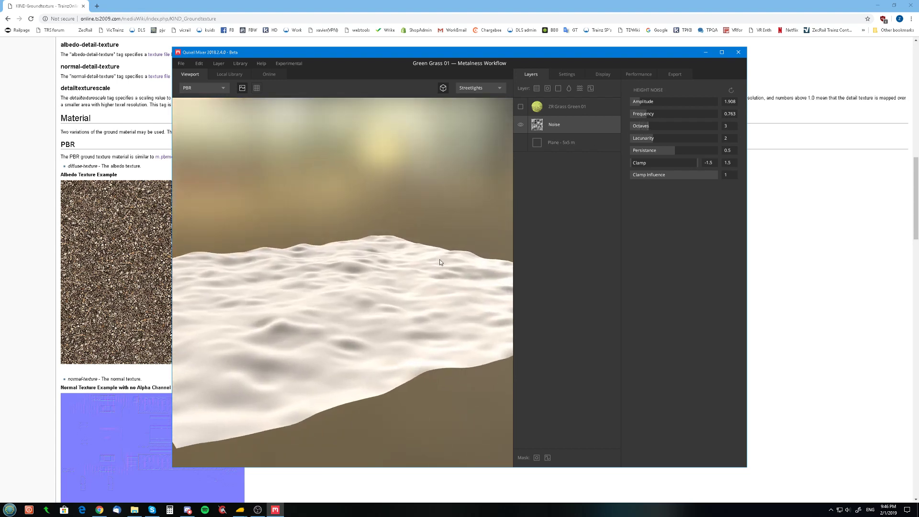
click(633, 128)
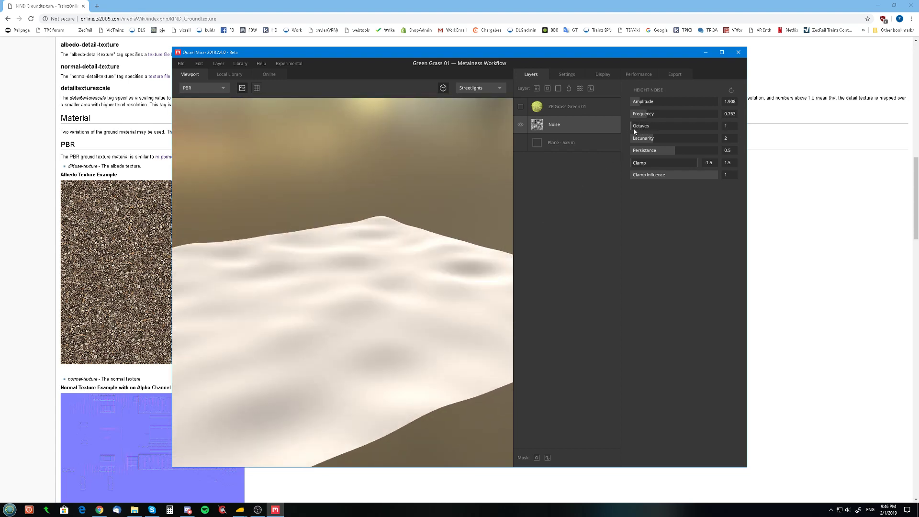
click(636, 128)
drag(653, 141, 660, 140)
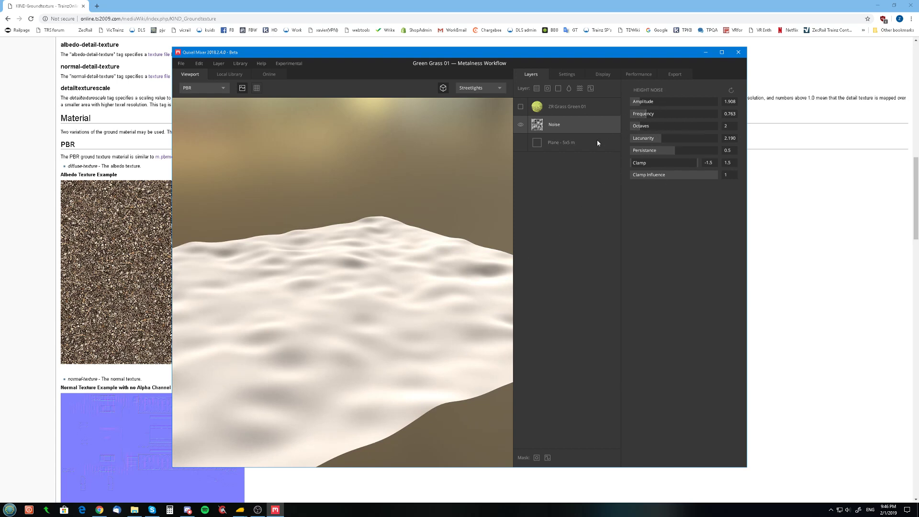
drag(431, 312, 417, 300)
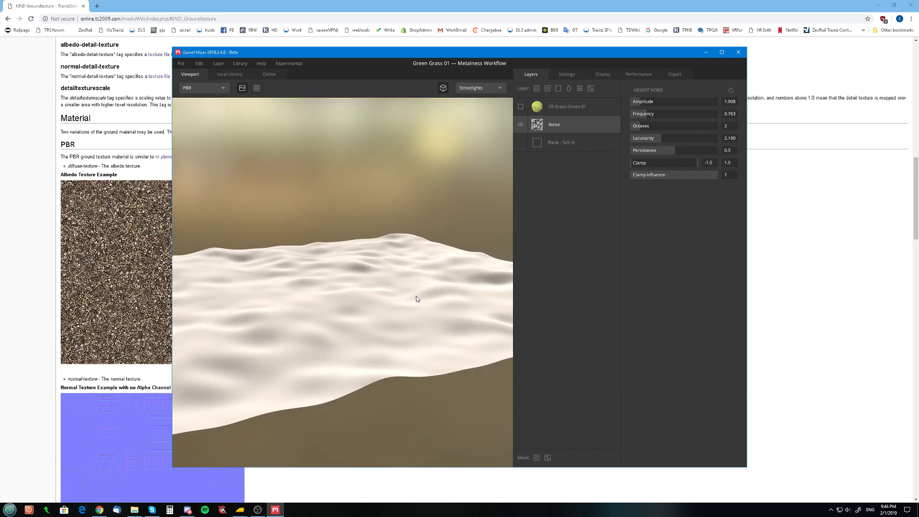
Show the grass layer again and change its blend mode to Opacity Masked
click(520, 106)
click(573, 109)
click(676, 104)
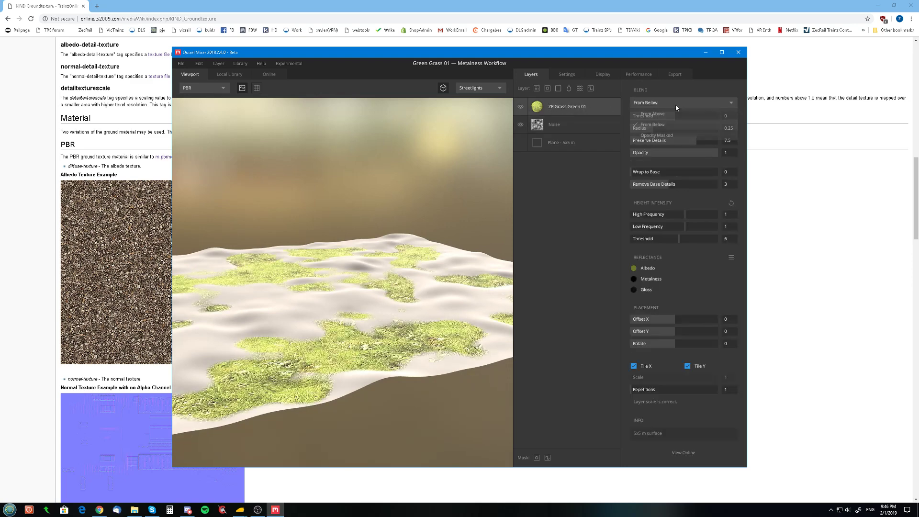
click(661, 136)
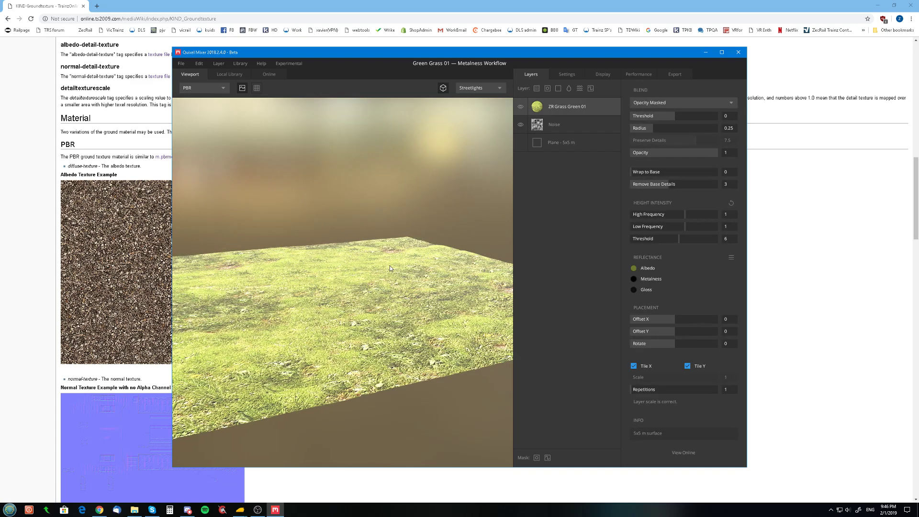
drag(390, 266, 142, 412)
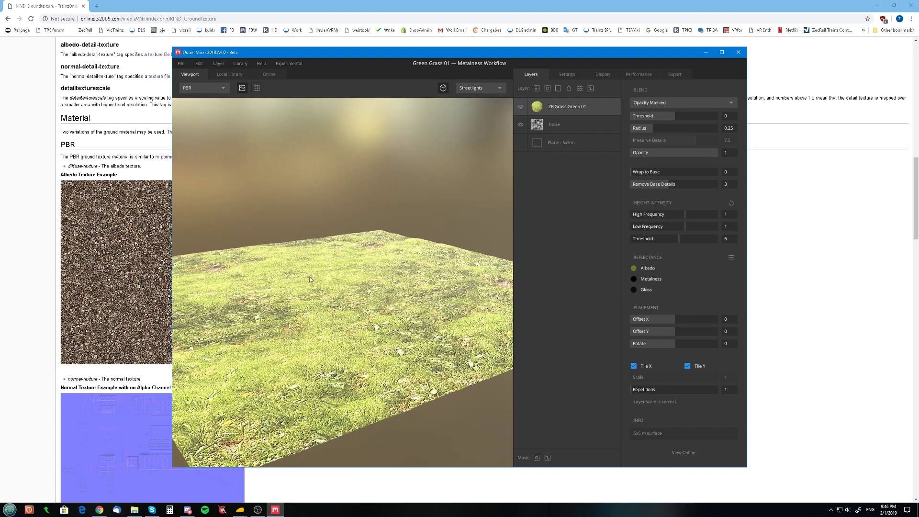
drag(310, 280, 277, 289)
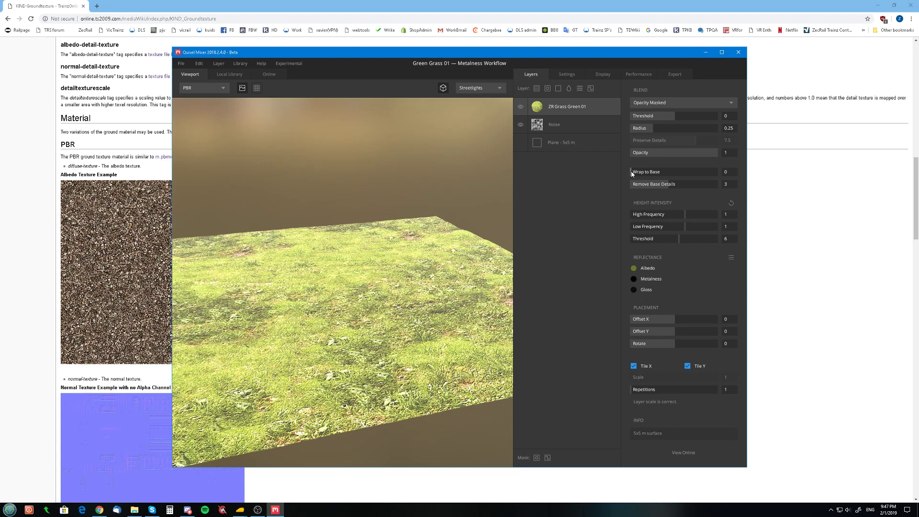
Set the grass layer's Wrap to Base to 1 and inspect the bumpy surface from several angles
drag(631, 173, 742, 174)
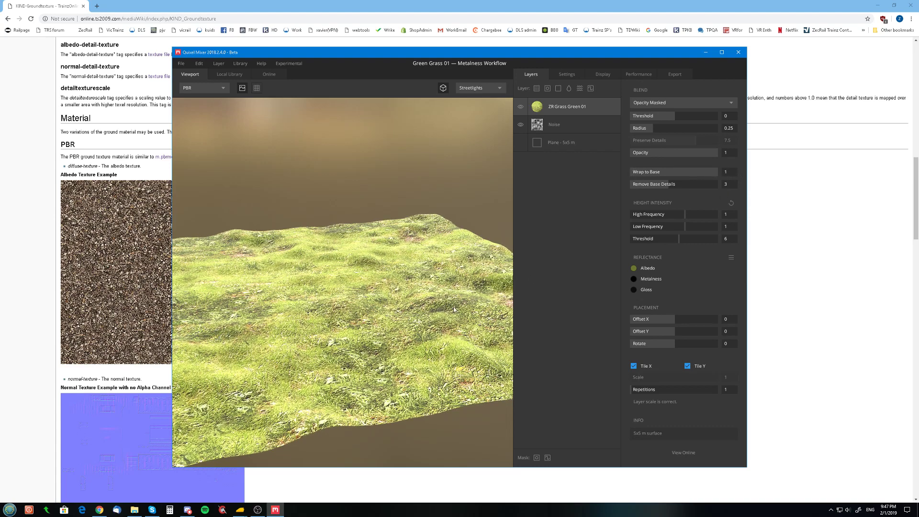
drag(454, 309, 398, 320)
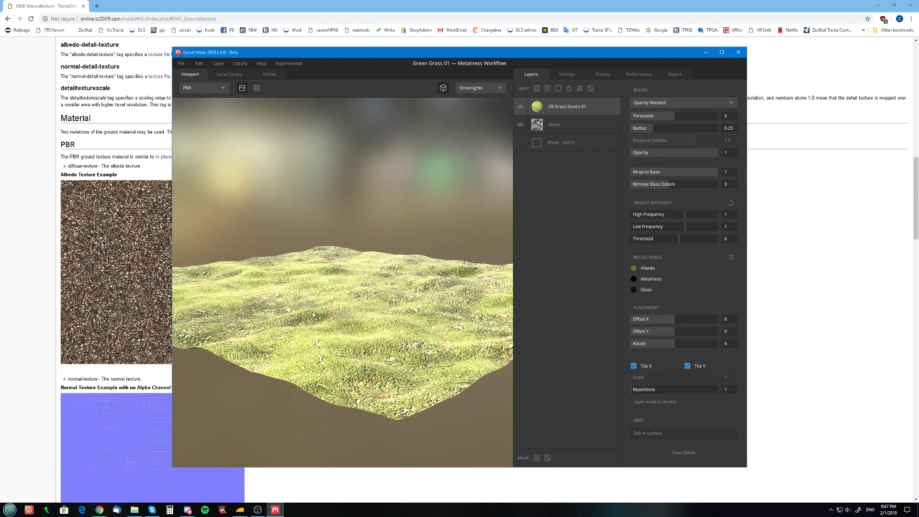
drag(412, 277, 308, 288)
drag(411, 260, 402, 263)
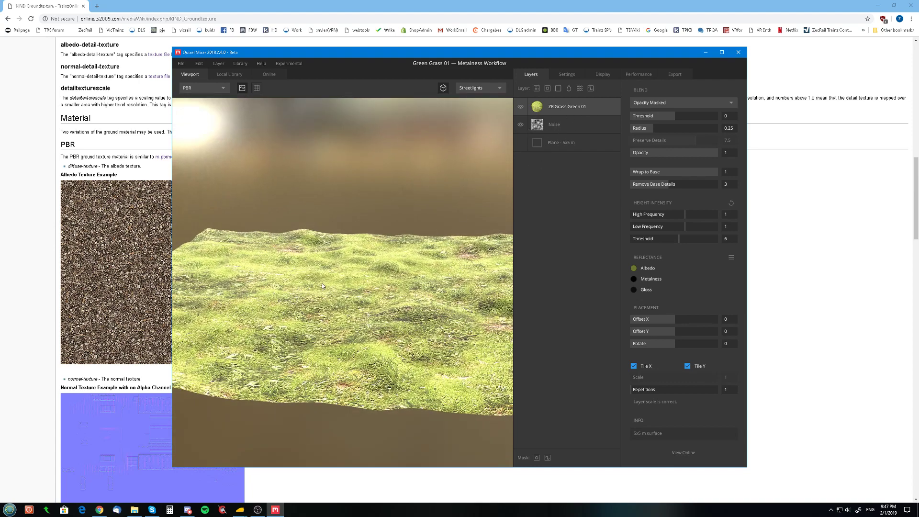
drag(322, 286, 376, 273)
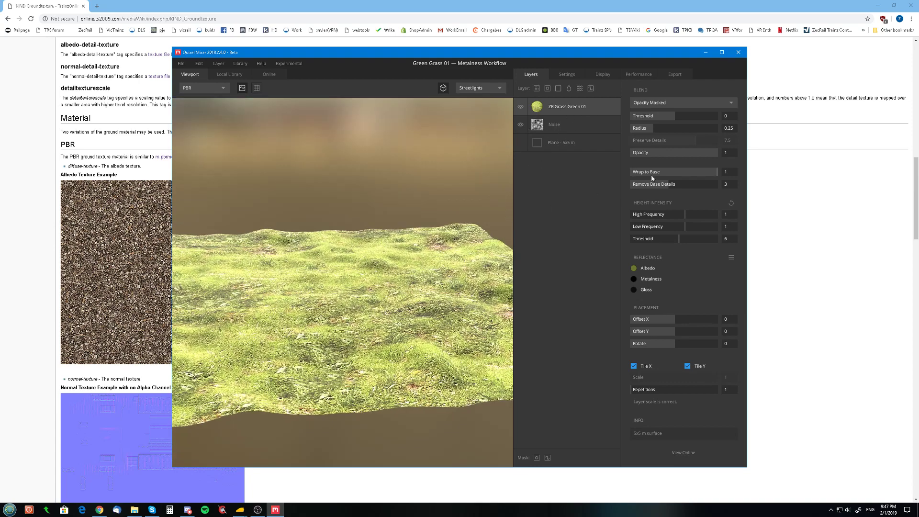
Set the grass layer's Remove Base Details to 2 and inspect the surface
mouse_move(654, 184)
mouse_down()
mouse_move(669, 185)
mouse_move(617, 185)
mouse_move(702, 184)
mouse_move(655, 187)
mouse_up()
click(669, 184)
drag(375, 378, 407, 364)
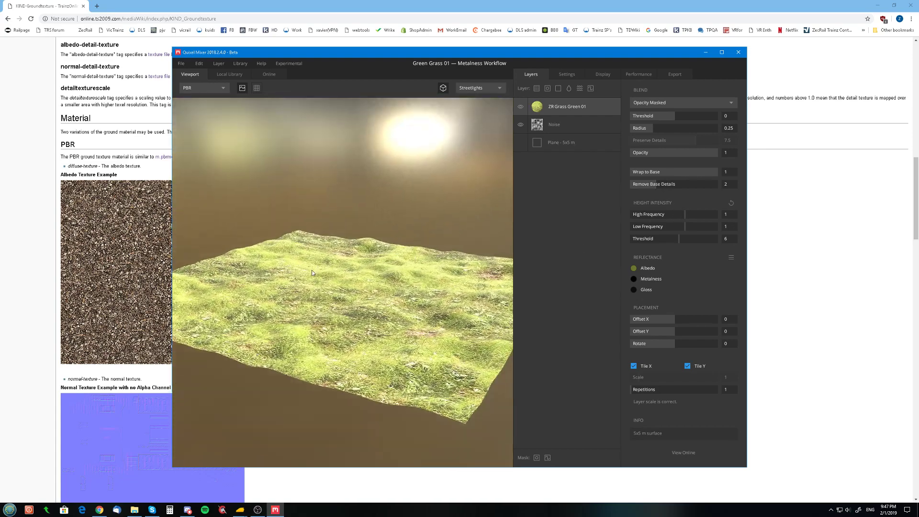
drag(430, 290, 369, 283)
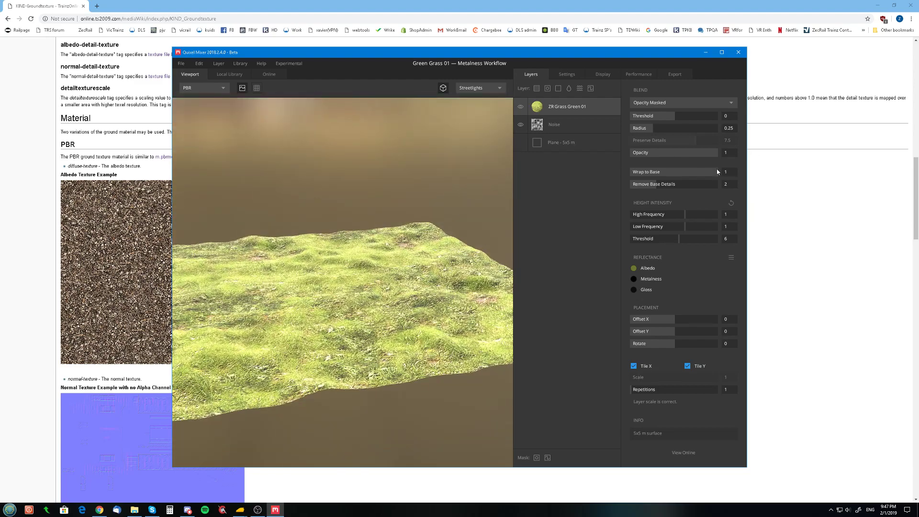
Raise the grass layer's height intensity to about 1.93 for High Frequency and 1.38 for Low Frequency
mouse_move(716, 171)
mouse_down()
mouse_move(610, 180)
mouse_move(722, 172)
mouse_up()
mouse_move(686, 215)
mouse_down()
mouse_move(696, 213)
mouse_move(656, 218)
mouse_move(711, 228)
mouse_move(608, 230)
mouse_move(690, 231)
mouse_up()
drag(414, 271, 430, 250)
Reduce the grass layer's Wrap to Base to about 0.68 while checking the terrain relief
drag(718, 171, 697, 176)
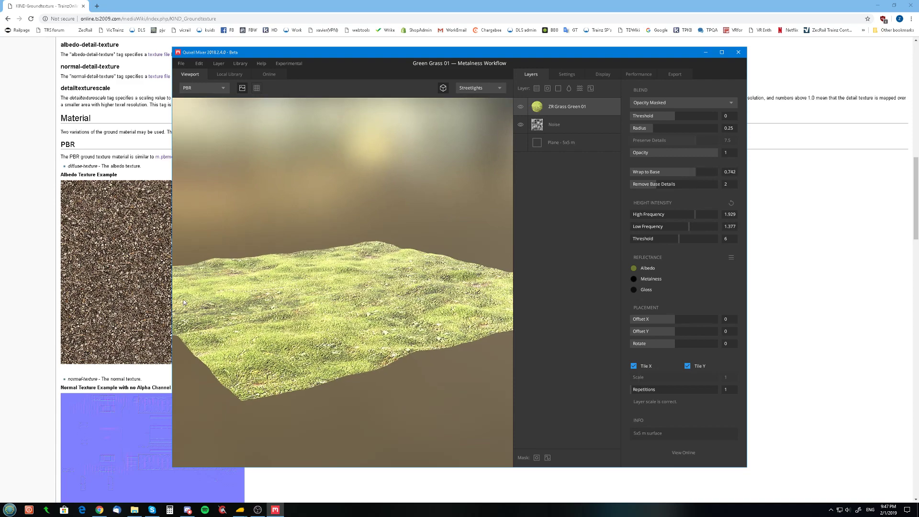
drag(184, 302, 263, 345)
drag(695, 173, 690, 174)
drag(346, 324, 420, 290)
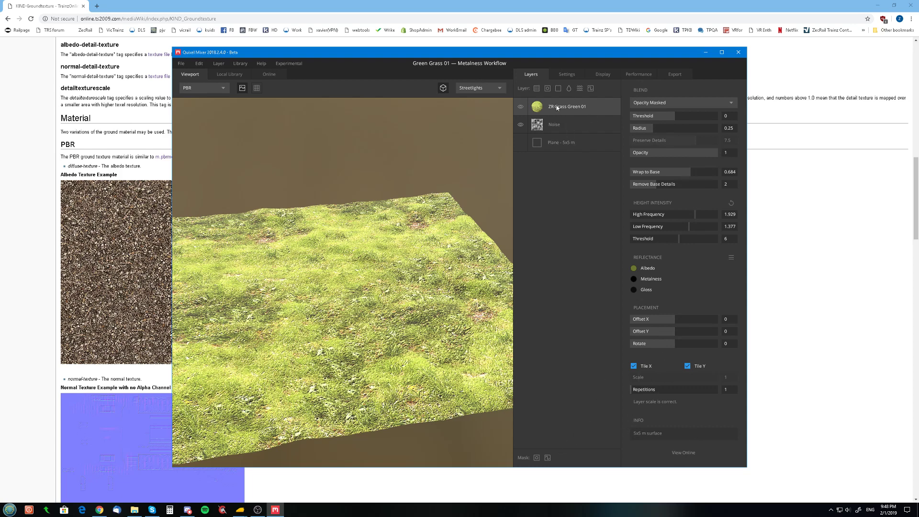
Duplicate the grass layer and set the copy's Offset X and Offset Y to 0.33
click(218, 63)
click(225, 82)
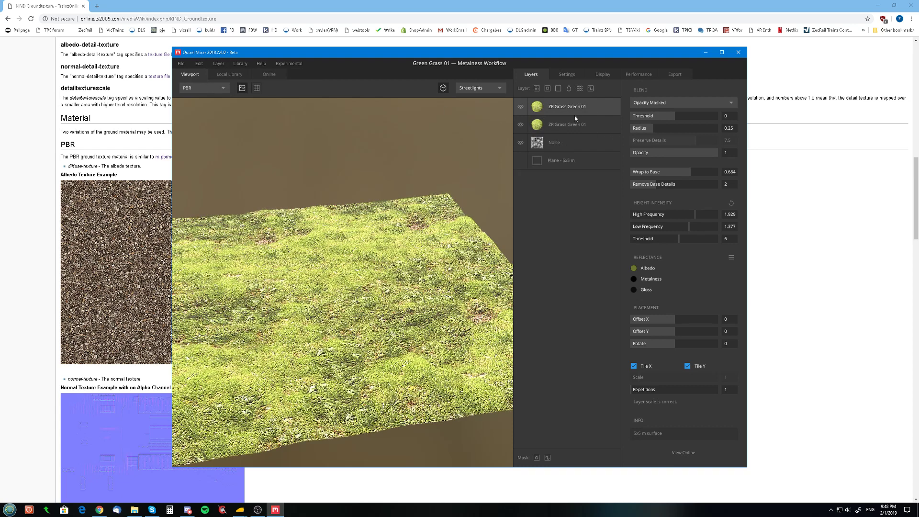
click(728, 319)
text(0.33)
key(Return)
click(730, 331)
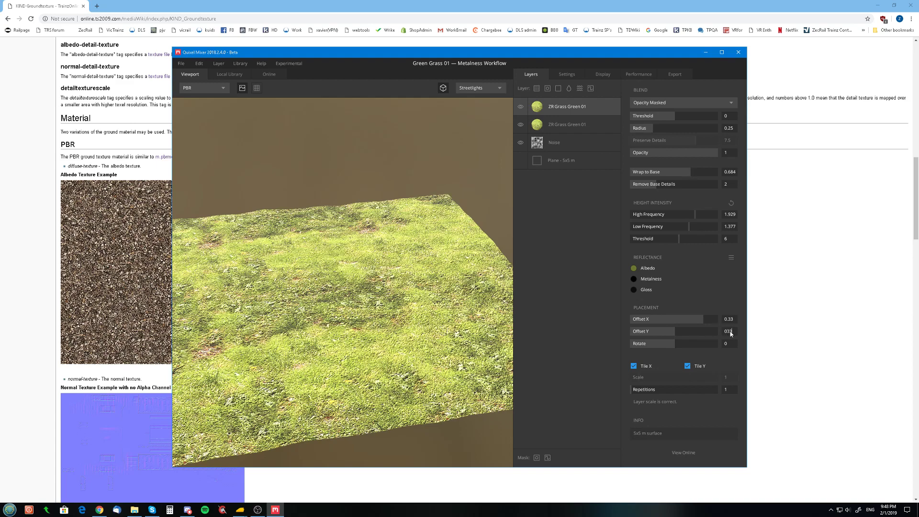
text(.33)
key(Return)
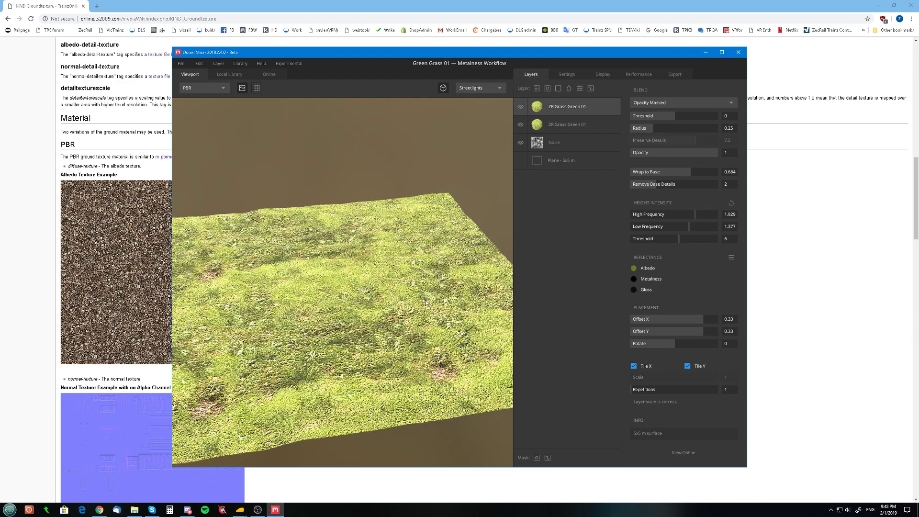
drag(426, 301, 378, 314)
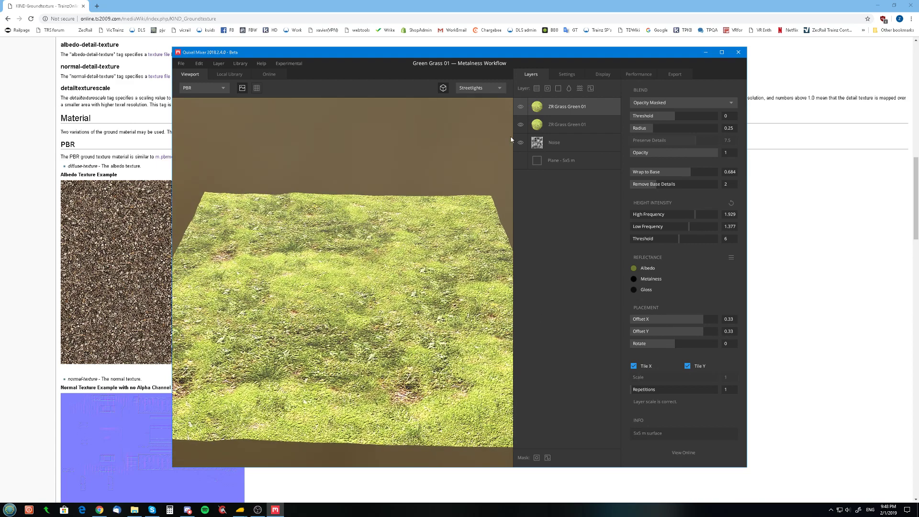
Set Repetitions to 4 on the lower grass layer and 2 on the offset copy, comparing the surface with the copy hidden and shown
click(520, 108)
click(520, 108)
click(580, 125)
drag(633, 390, 636, 390)
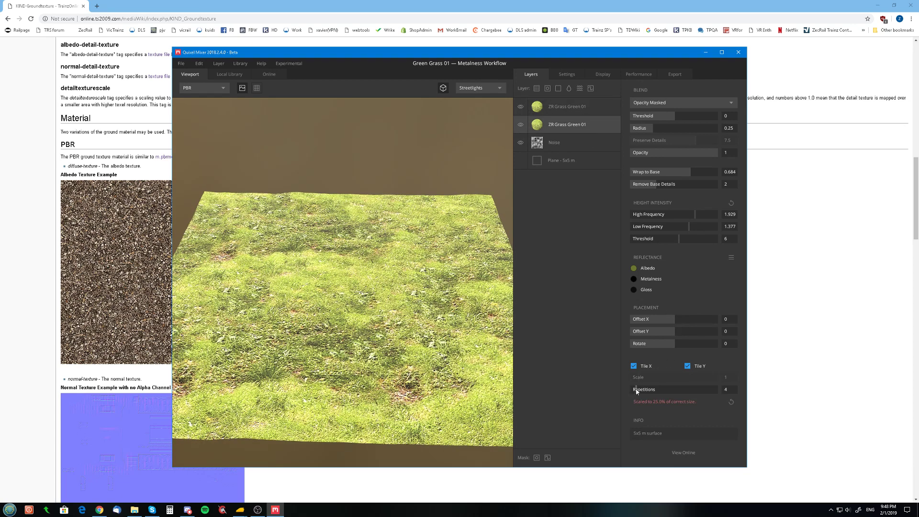
click(567, 111)
drag(634, 387, 635, 390)
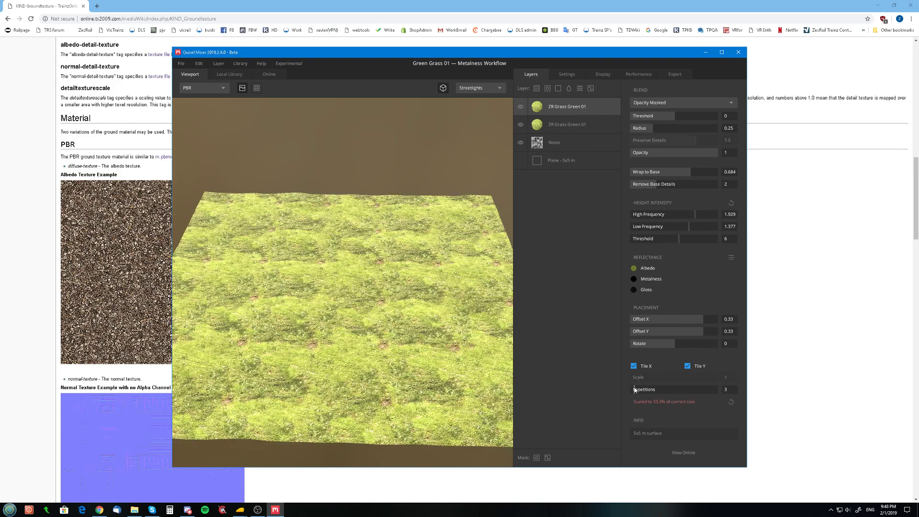
drag(320, 295, 323, 318)
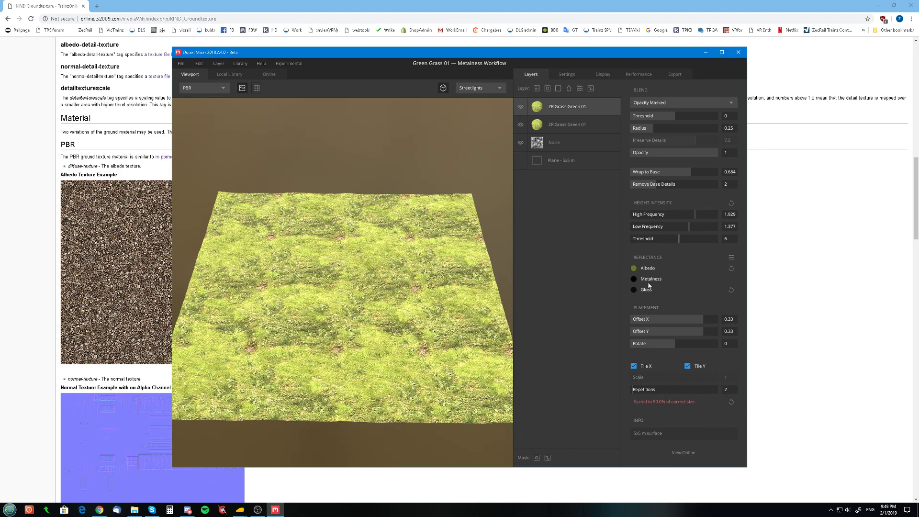
click(521, 107)
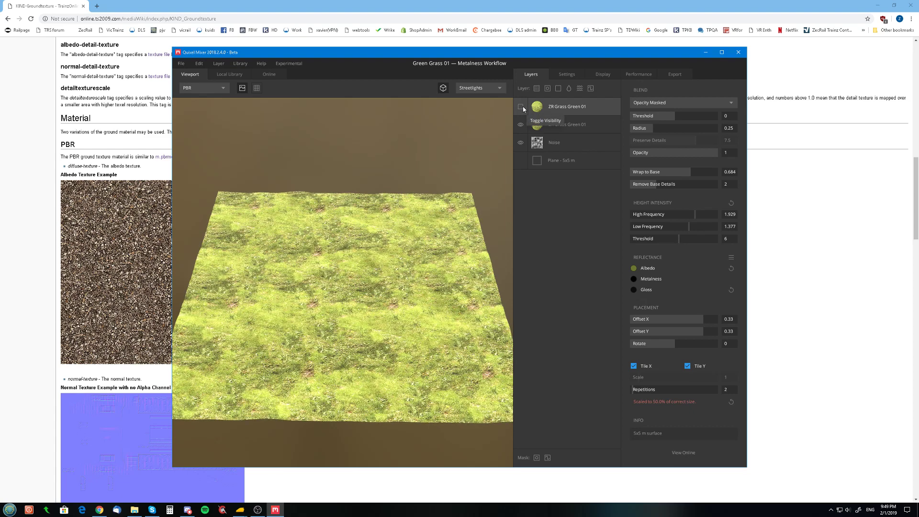
click(523, 107)
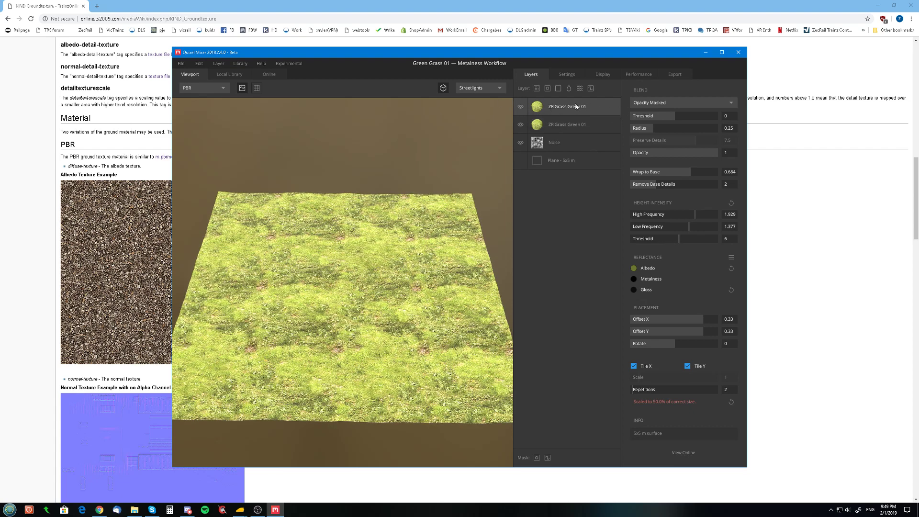
Change the upper grass layer's blend mode to From Below and set its blend Threshold to about -0.14
click(676, 103)
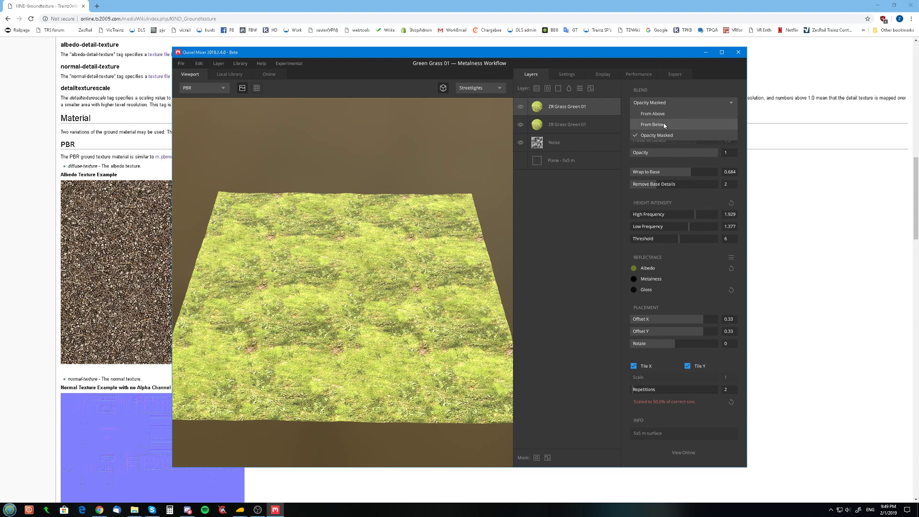
click(660, 124)
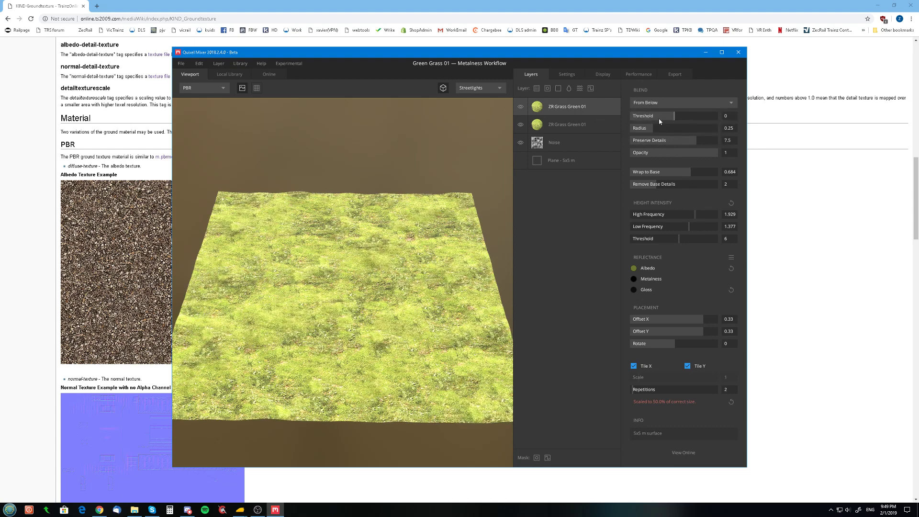
drag(671, 116, 672, 121)
drag(363, 325, 393, 279)
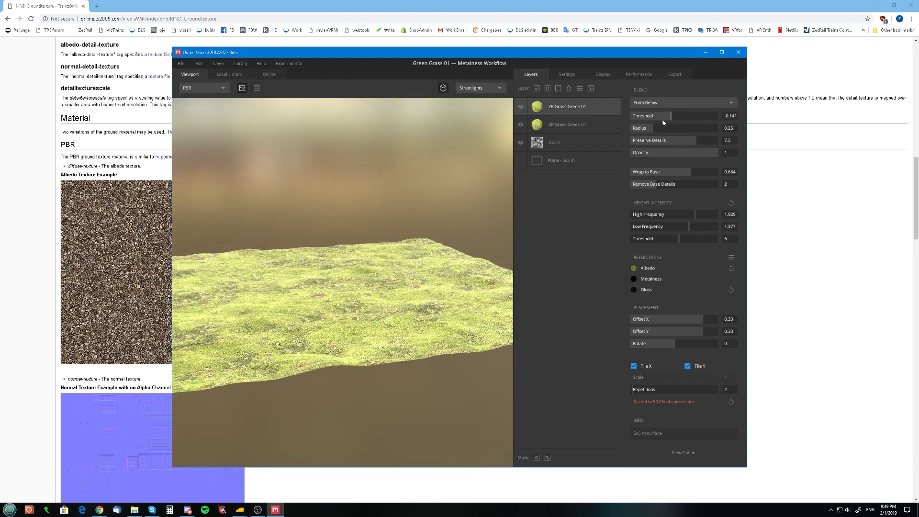
Hide the upper grass layer and add the soil mud surface from the local library above it
click(520, 107)
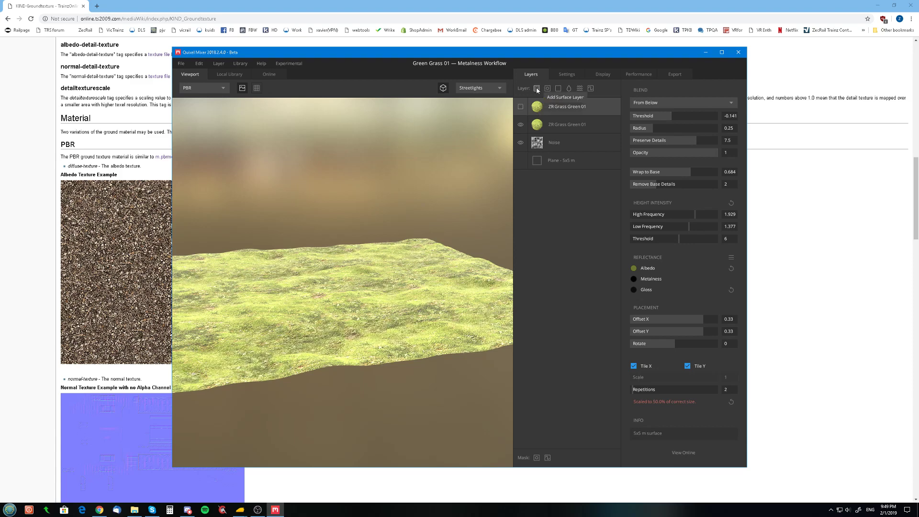
click(225, 75)
scroll(397, 249, down, 1)
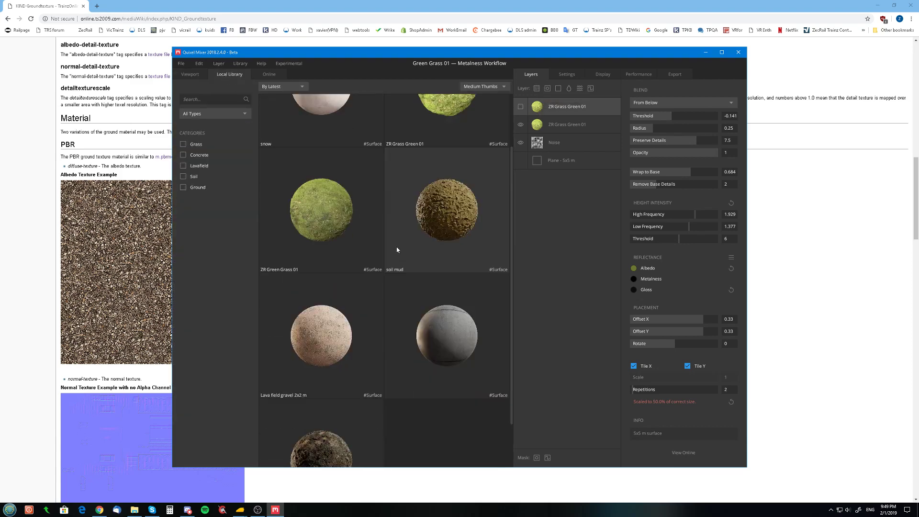
click(429, 217)
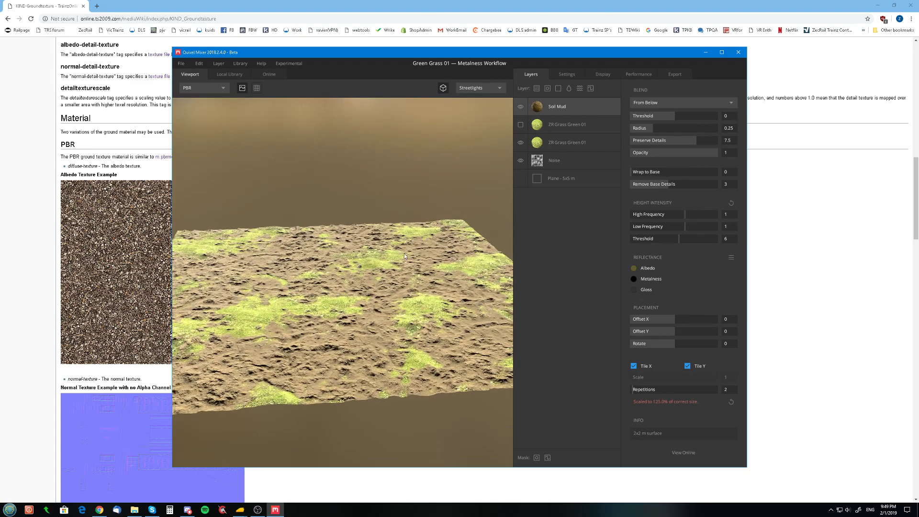
Set the Soil Mud layer's blend Threshold to about -0.14, Radius to about 0.62 and Preserve Details to about 2.03
drag(672, 114, 685, 139)
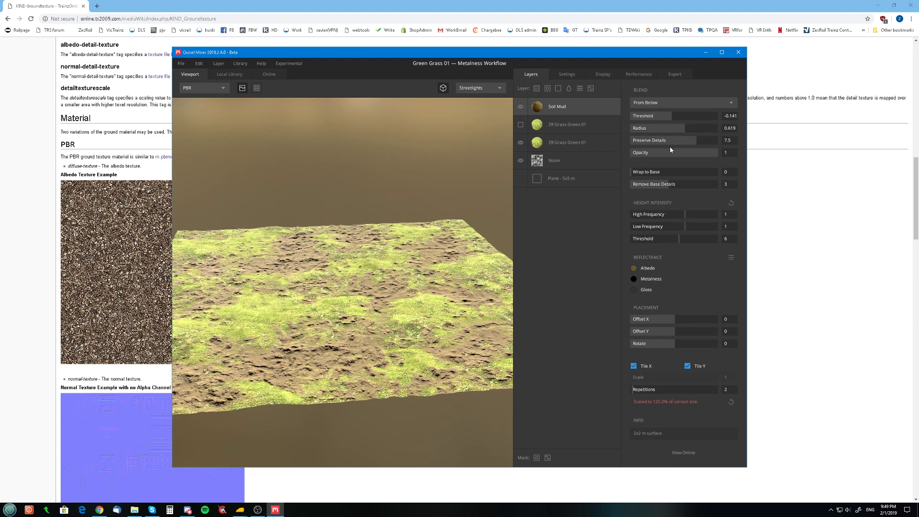
drag(699, 142, 644, 146)
mouse_move(718, 152)
mouse_down()
mouse_move(617, 156)
mouse_move(691, 156)
mouse_move(719, 168)
mouse_up()
Set Soil Mud's Wrap to Base to about 0.31, Remove Base Details to 4, and height intensity to High 1.045, Low 0.966, Threshold 7
drag(631, 172, 721, 173)
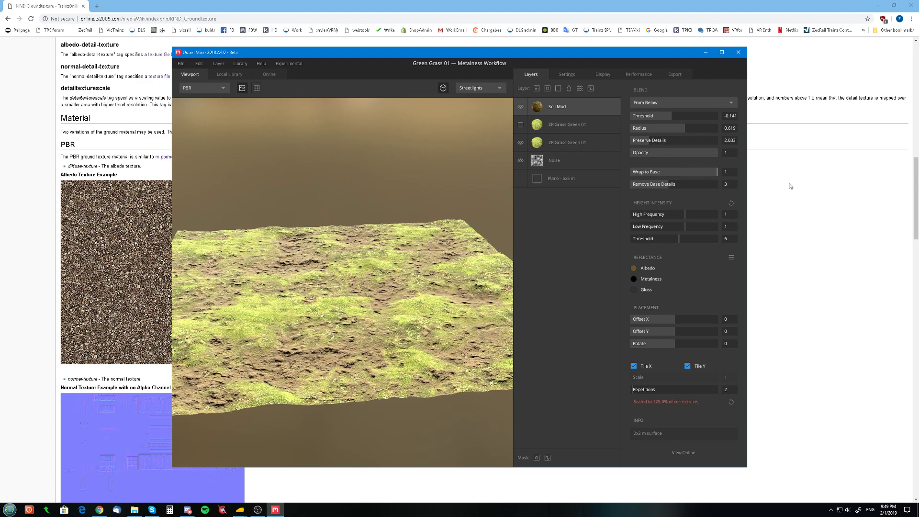
drag(789, 183, 549, 183)
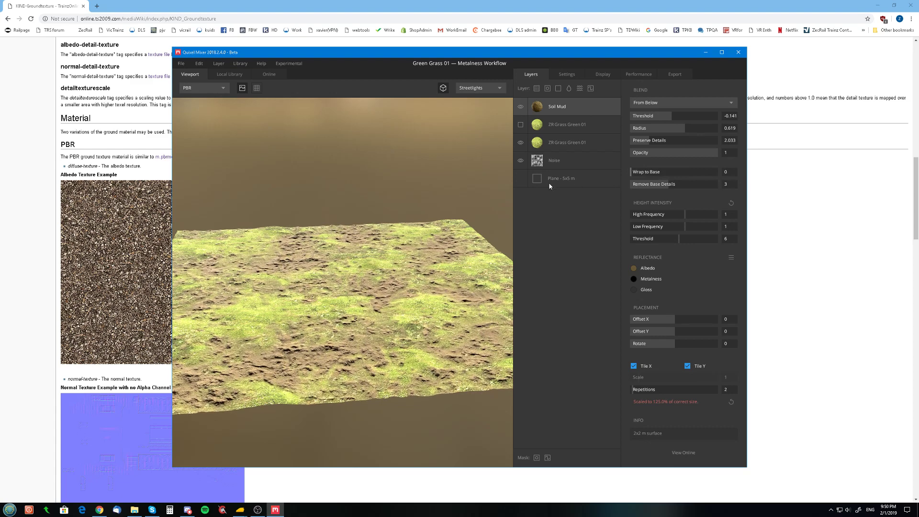
click(658, 172)
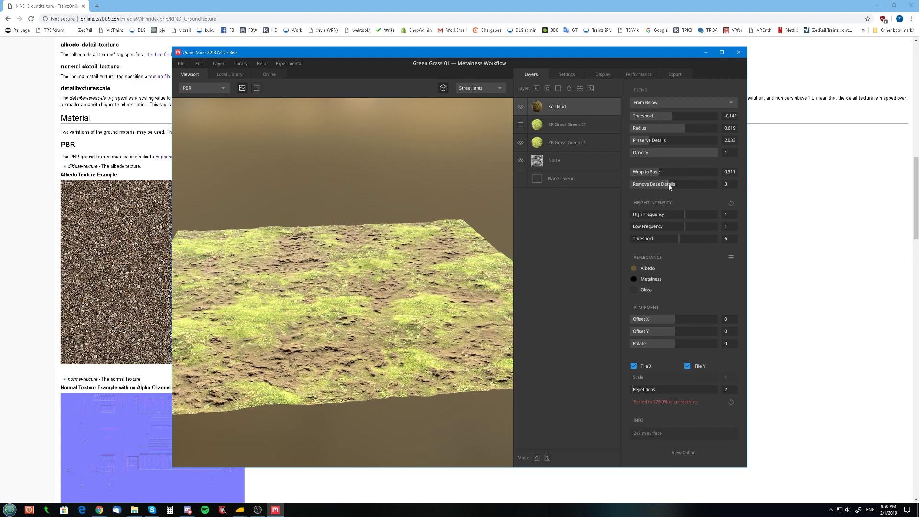
drag(669, 187, 599, 193)
drag(599, 189, 678, 185)
drag(688, 216, 691, 248)
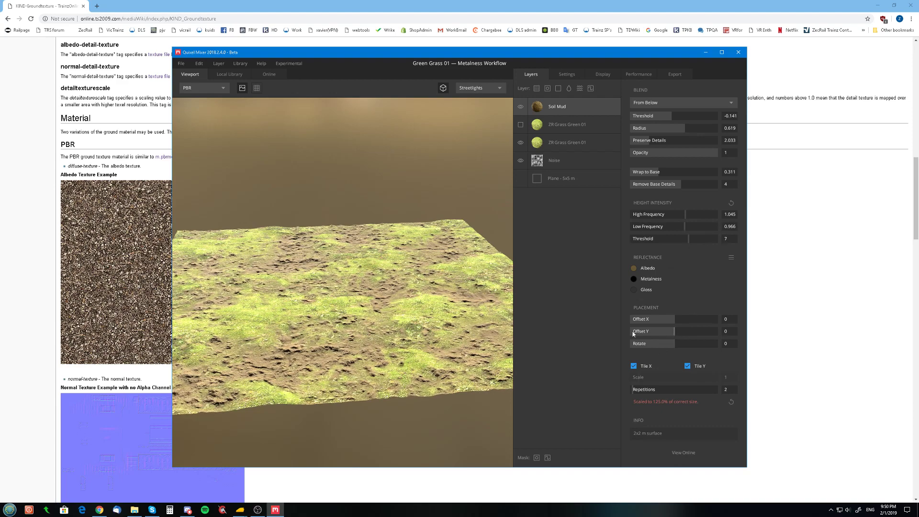
Reduce the mud coverage by setting Soil Mud's blend Threshold to about -0.32 and Opacity to about 0.74
drag(418, 280, 380, 302)
scroll(381, 305, up, 5)
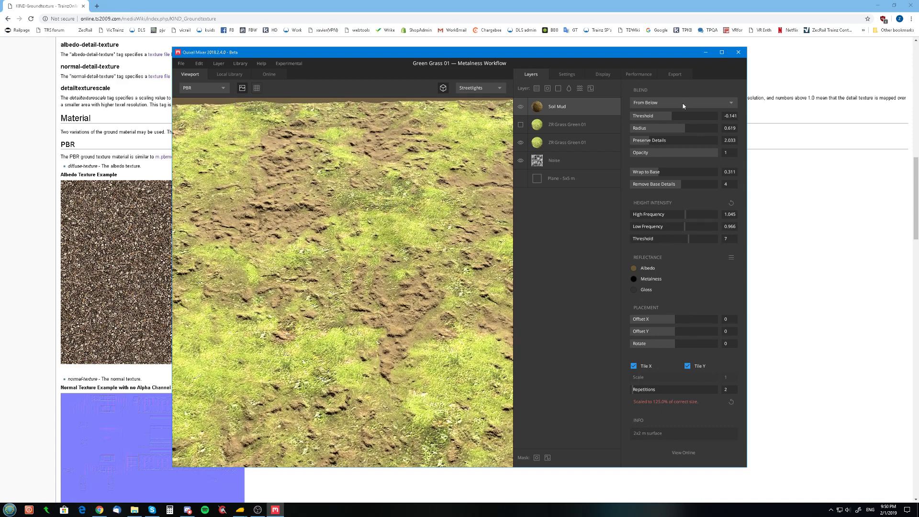
drag(672, 119, 665, 115)
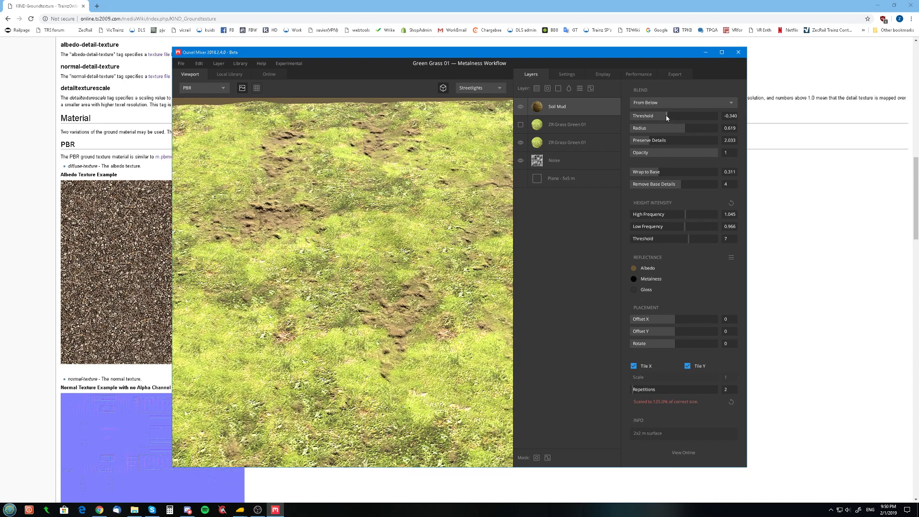
scroll(370, 269, down, 5)
drag(370, 267, 398, 216)
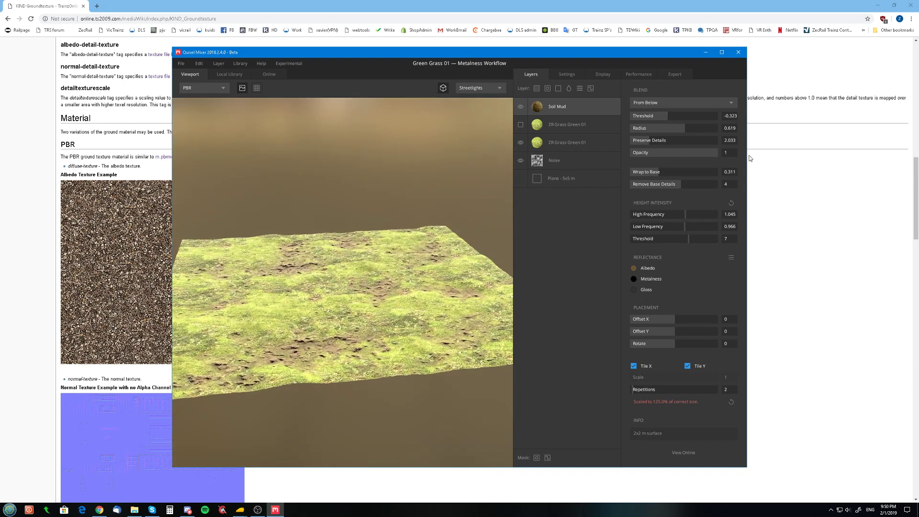
drag(458, 195, 460, 221)
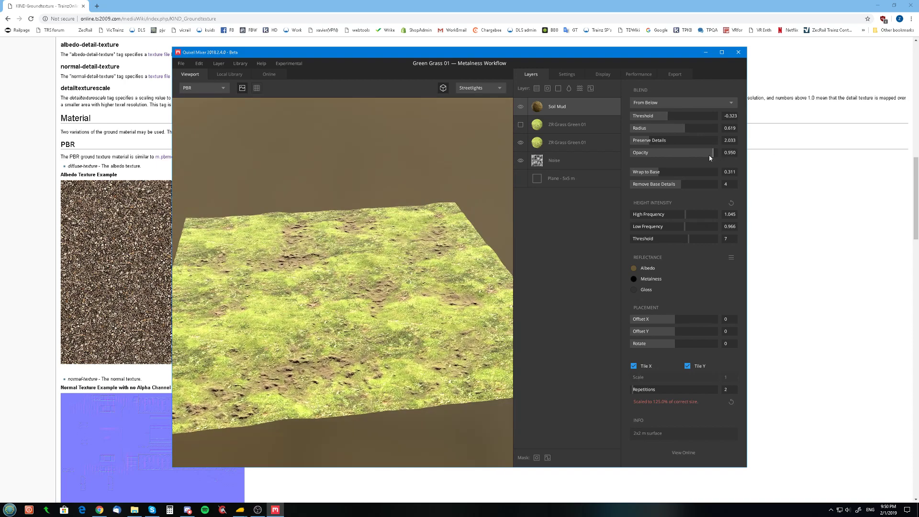
drag(688, 157, 696, 161)
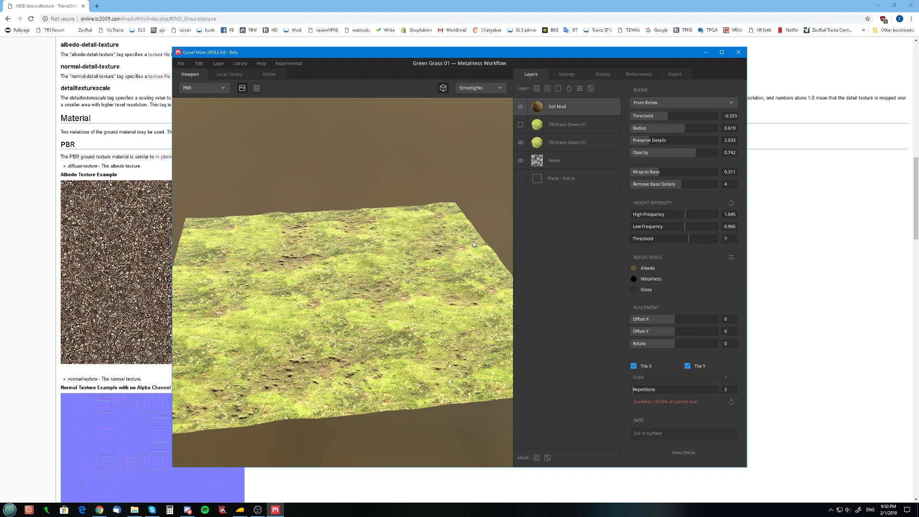
mouse_move(473, 241)
mouse_down()
mouse_move(445, 285)
mouse_move(452, 303)
mouse_move(457, 246)
mouse_up()
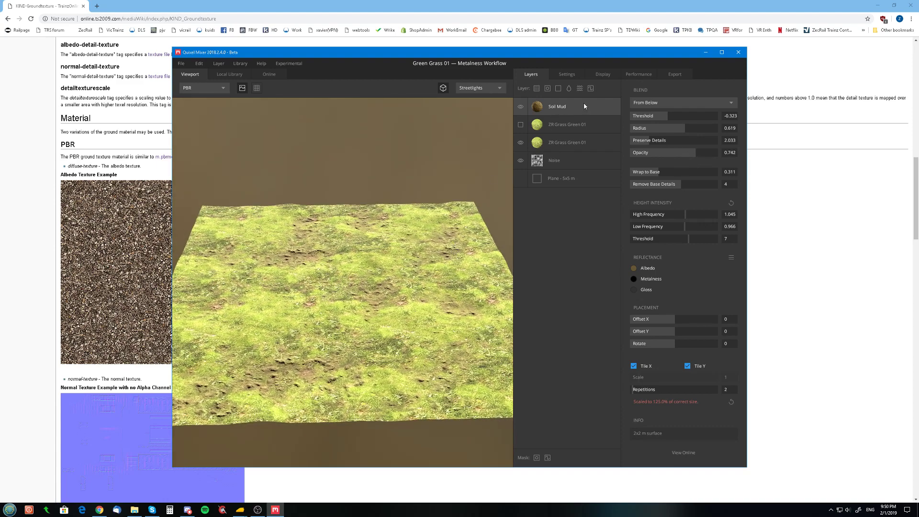
Delete the Soil Mud layer and make the upper grass layer visible again
key(Delete)
click(566, 110)
click(520, 106)
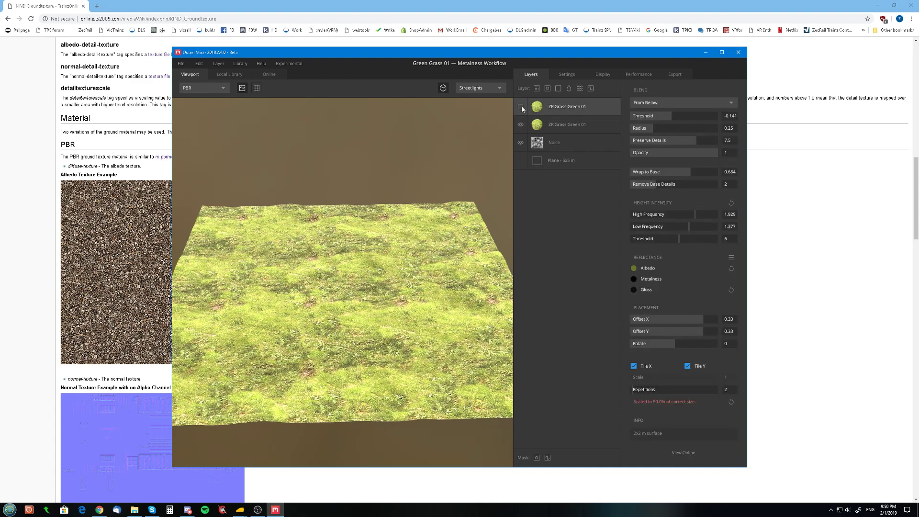
drag(369, 239, 388, 259)
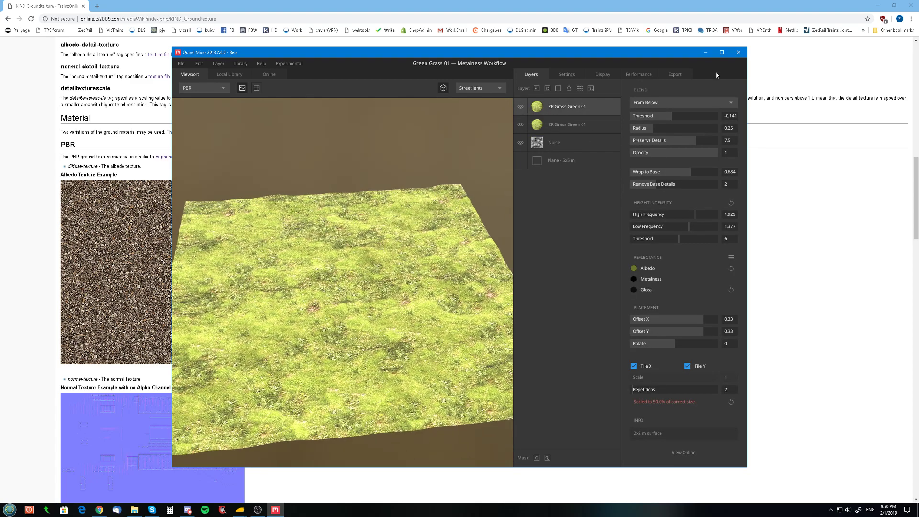
click(635, 269)
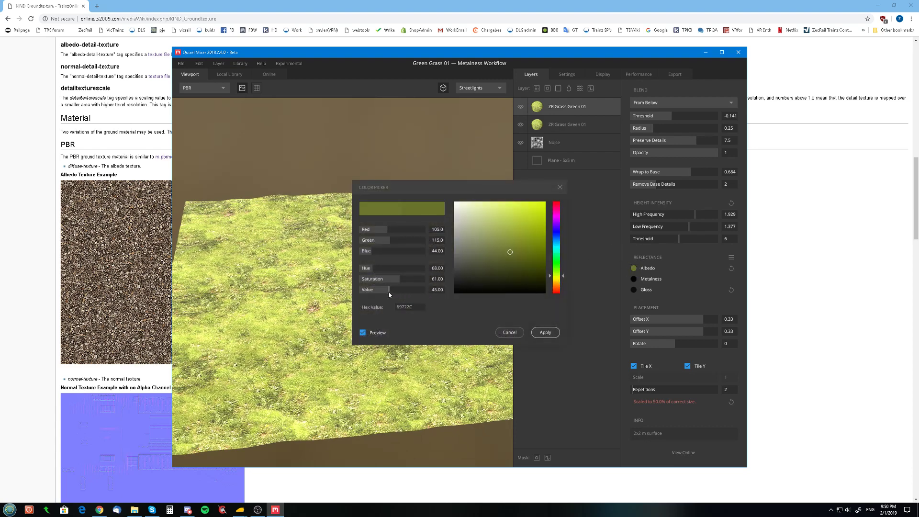
drag(390, 291, 388, 296)
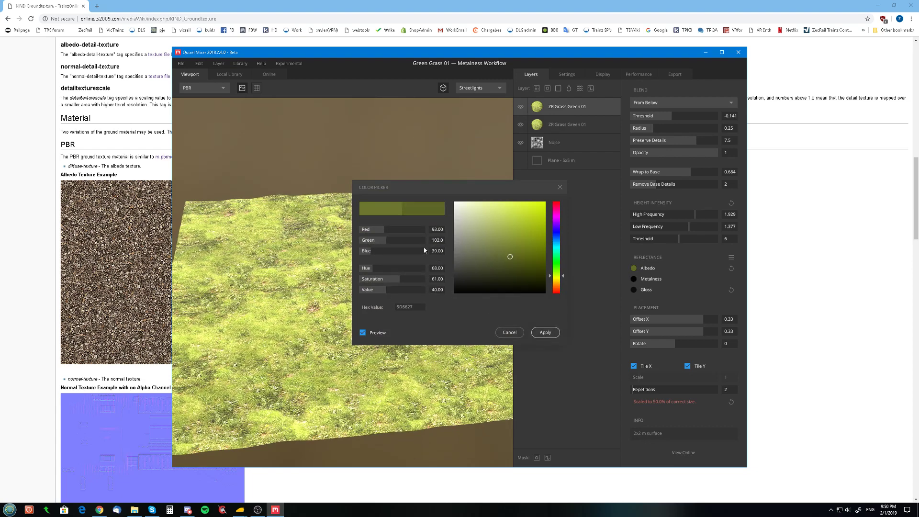
drag(384, 239, 390, 243)
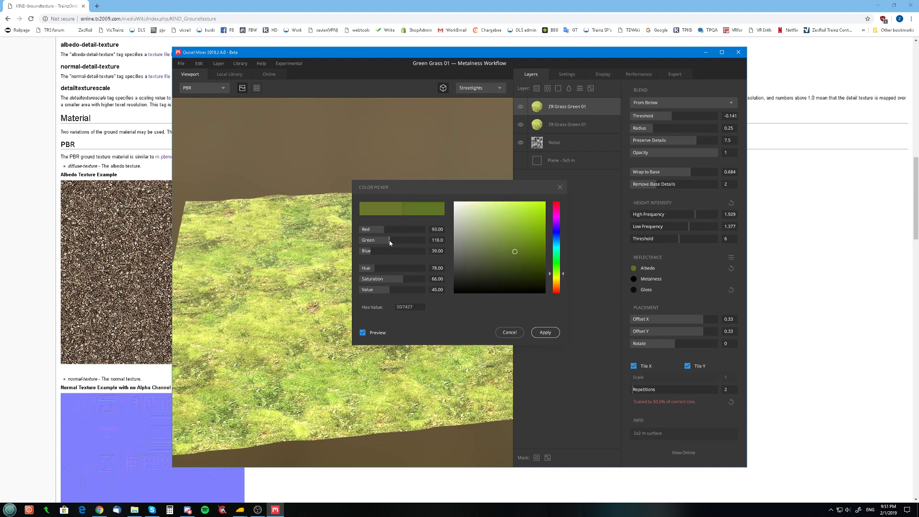
click(510, 332)
Darken the upper grass layer's albedo colour by setting its Value to 41, and apply it
click(634, 268)
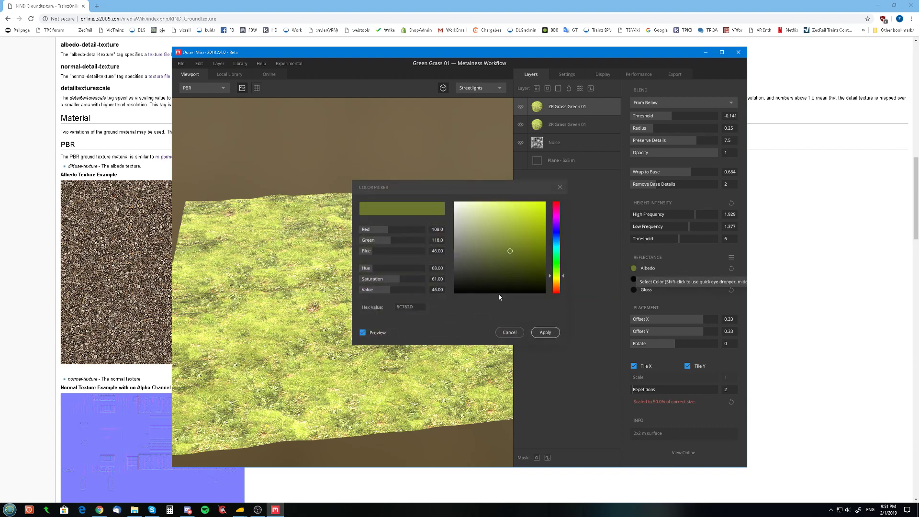
drag(390, 290, 387, 292)
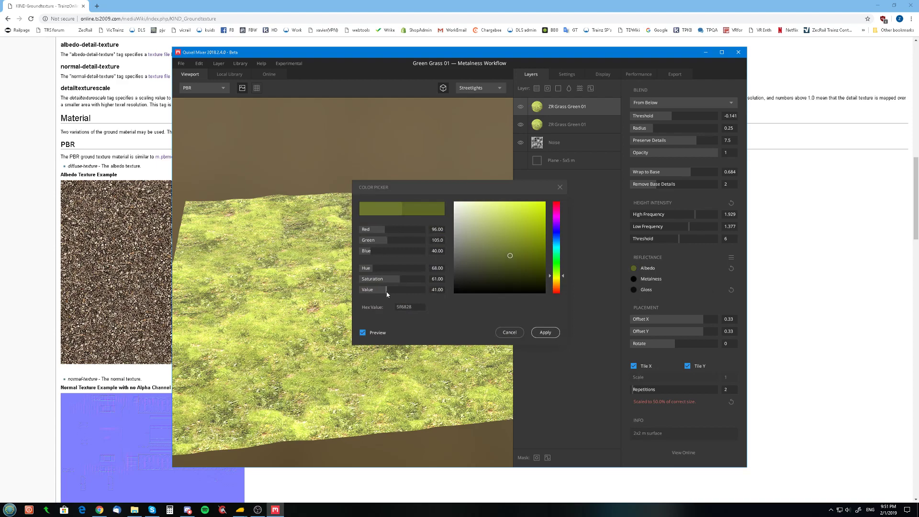
click(541, 332)
drag(352, 340, 312, 332)
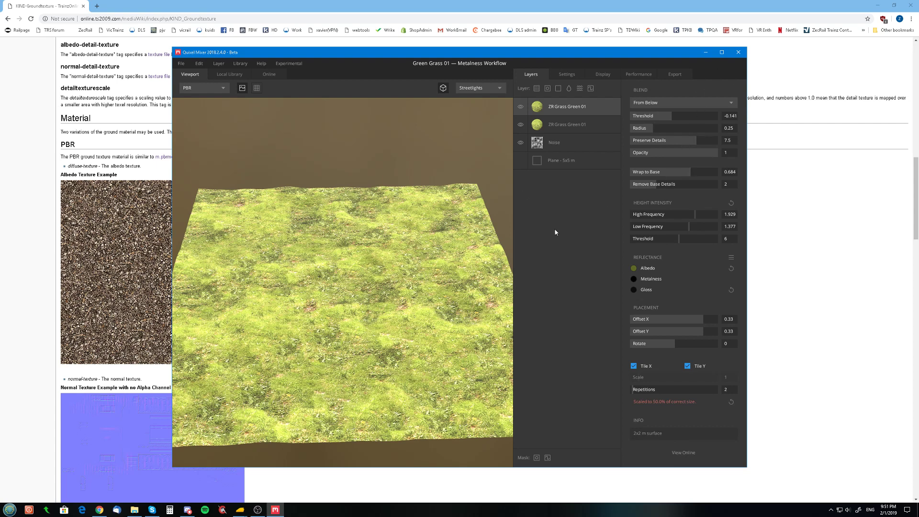
Maximize the window and inspect the grass surface for visible repetition with the interface hidden, then restored
key(Tab)
click(722, 51)
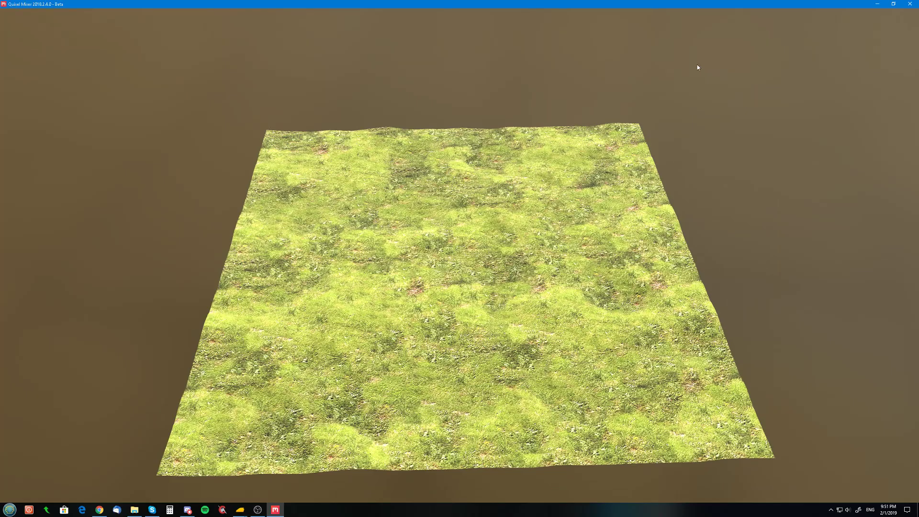
drag(428, 249, 430, 285)
scroll(430, 284, down, 3)
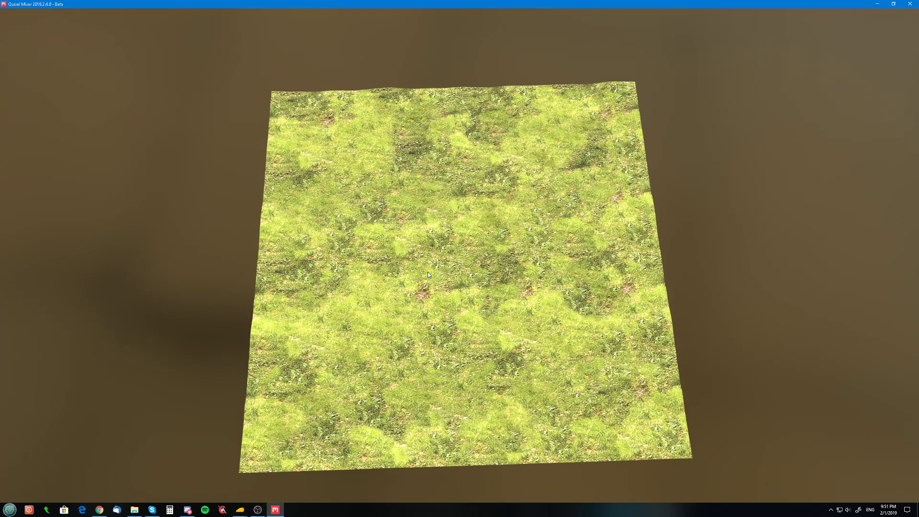
key(Tab)
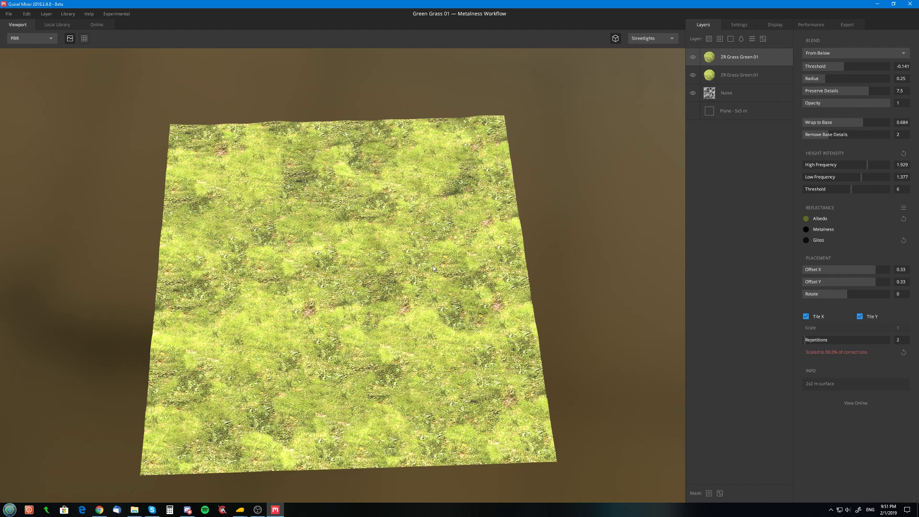
drag(433, 265, 425, 228)
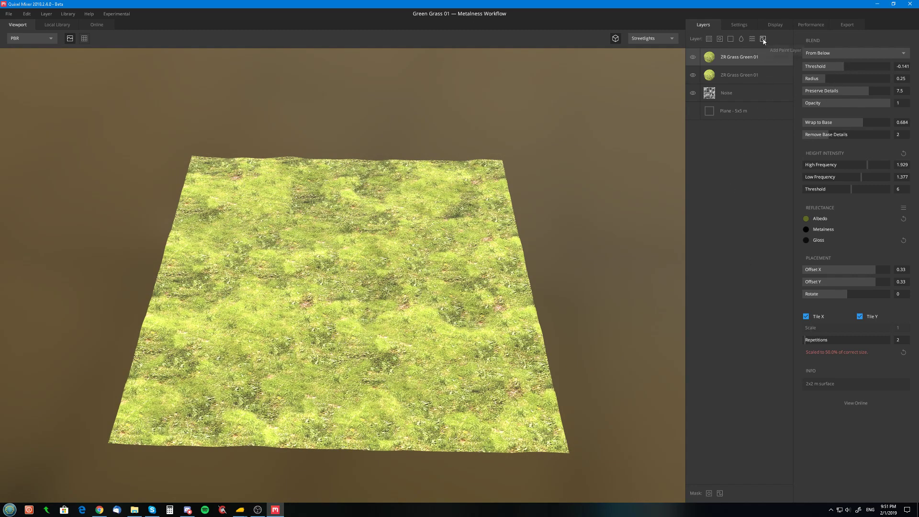
Add a Paint layer, select its Displacement channel, and set the brush's Displacement to 18.3
click(764, 40)
click(735, 132)
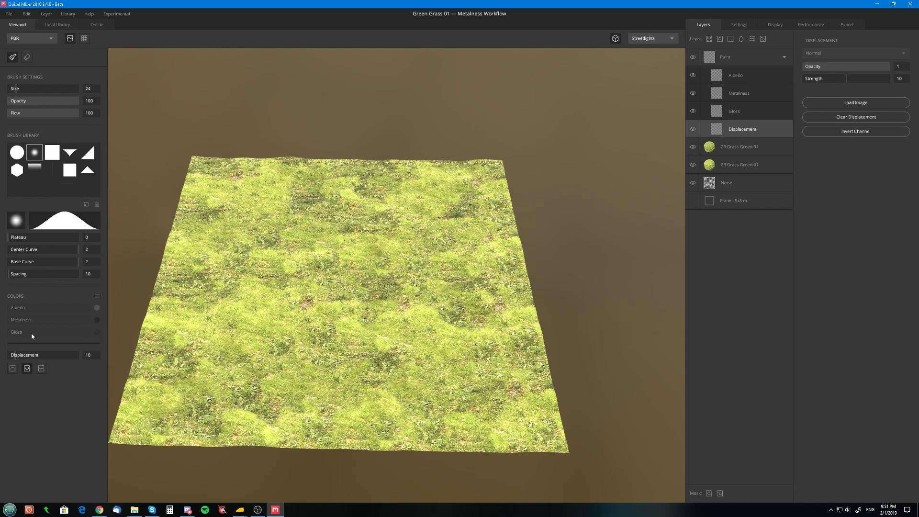
mouse_move(14, 356)
mouse_down()
mouse_move(3, 357)
mouse_move(20, 358)
mouse_up()
scroll(417, 294, up, 5)
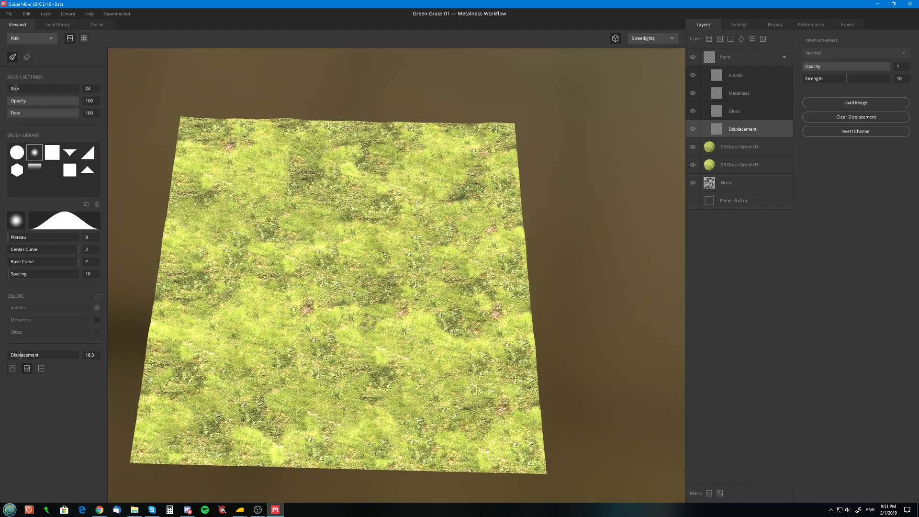
Try displacement strokes on the grass, undo them, and reselect the Paint layer's Displacement channel
drag(431, 320, 441, 338)
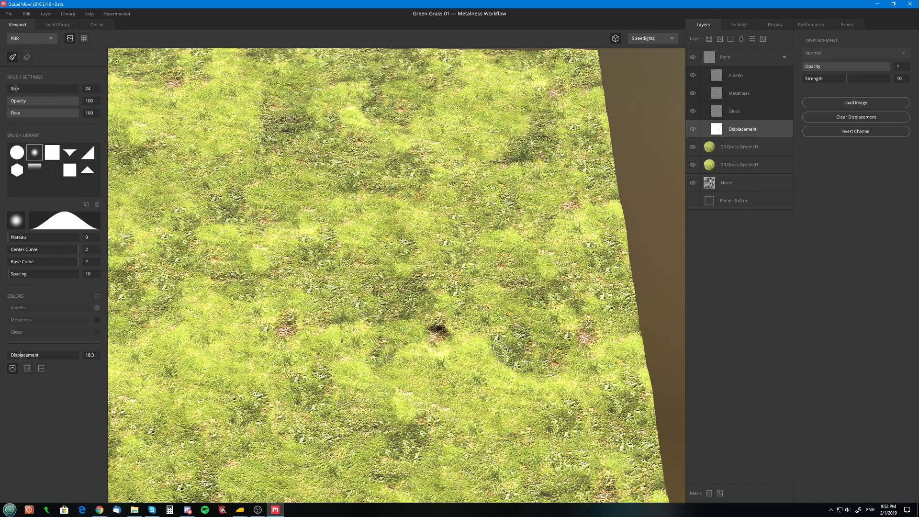
key(ctrl+z)
mouse_move(578, 327)
mouse_down()
mouse_move(588, 338)
mouse_move(671, 188)
mouse_up()
key(ctrl+z)
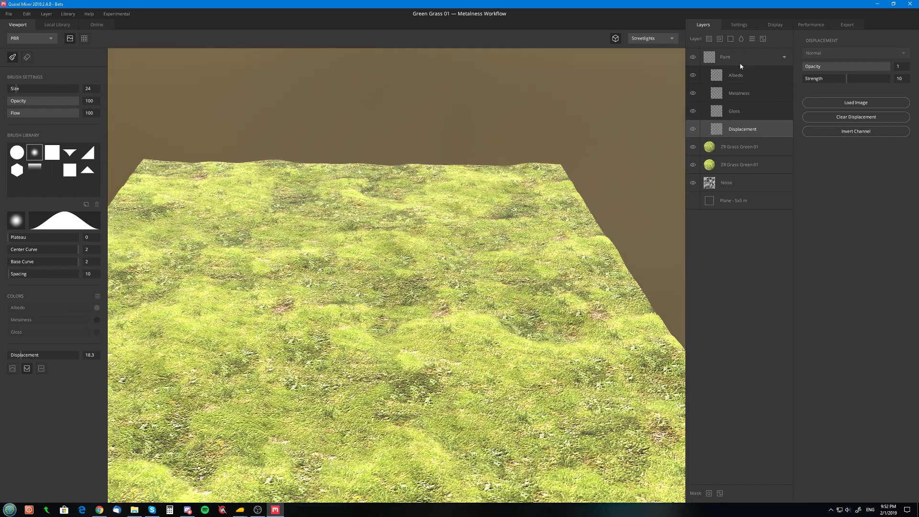
click(732, 57)
click(752, 129)
scroll(307, 268, down, 3)
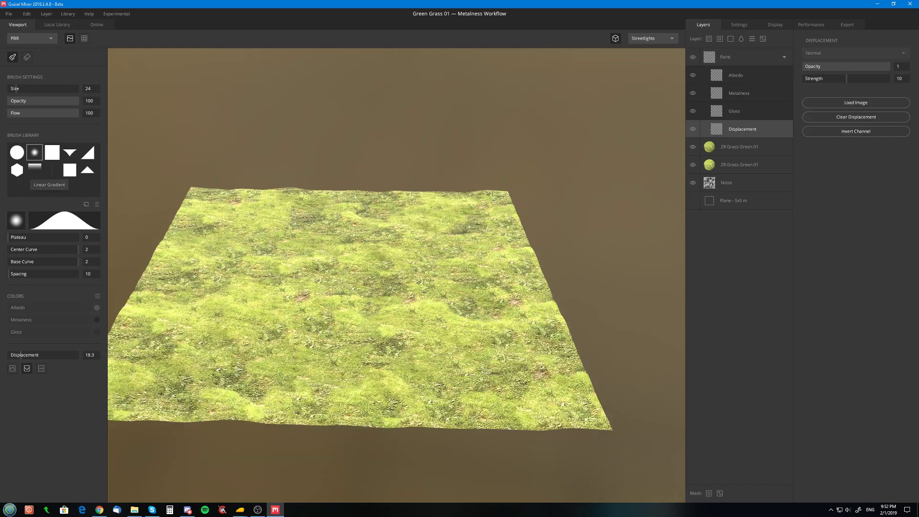
Try a stroke across the middle of the grass in the third displacement mode with Displacement 10, and undo it
alt+drag(306, 268, 314, 249)
scroll(307, 262, down, 3)
scroll(331, 258, up, 2)
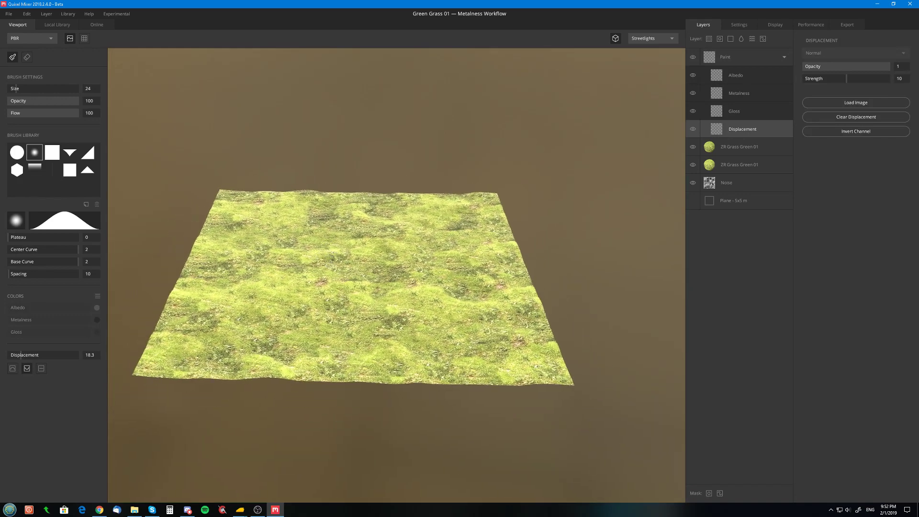
mouse_move(331, 268)
alt+mouse_down()
mouse_move(332, 259)
mouse_move(344, 282)
mouse_move(321, 266)
alt+mouse_up()
key(ctrl+z)
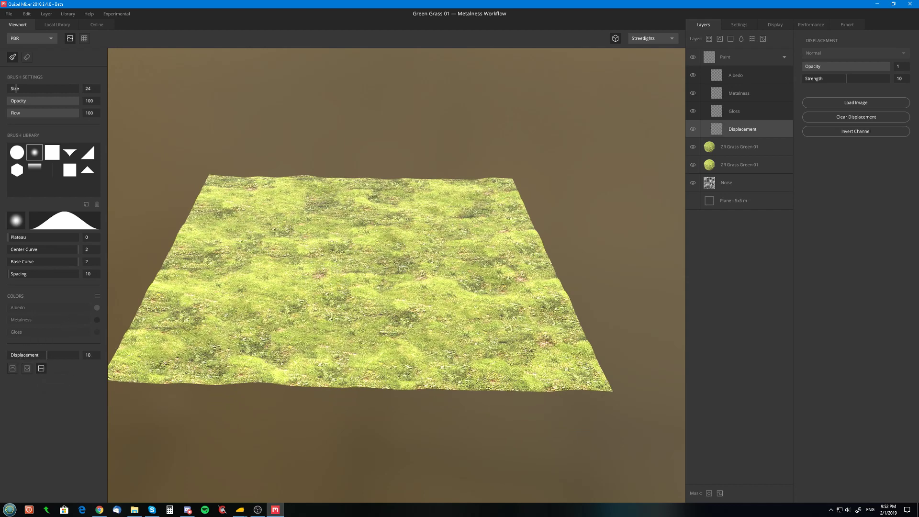
mouse_move(406, 265)
mouse_down()
mouse_move(383, 287)
mouse_move(326, 253)
mouse_move(406, 295)
mouse_up()
key(ctrl+z)
Try a stroke in the first displacement mode with Displacement 7.14, and undo it
click(18, 368)
drag(21, 358, 12, 358)
mouse_move(347, 261)
mouse_down()
mouse_move(431, 302)
mouse_move(316, 326)
mouse_up()
key(ctrl+z)
Set the brush to Plateau 0.34, Size 85.77 and Opacity 39, and paint displacement across the middle of the grass
drag(11, 239, 32, 241)
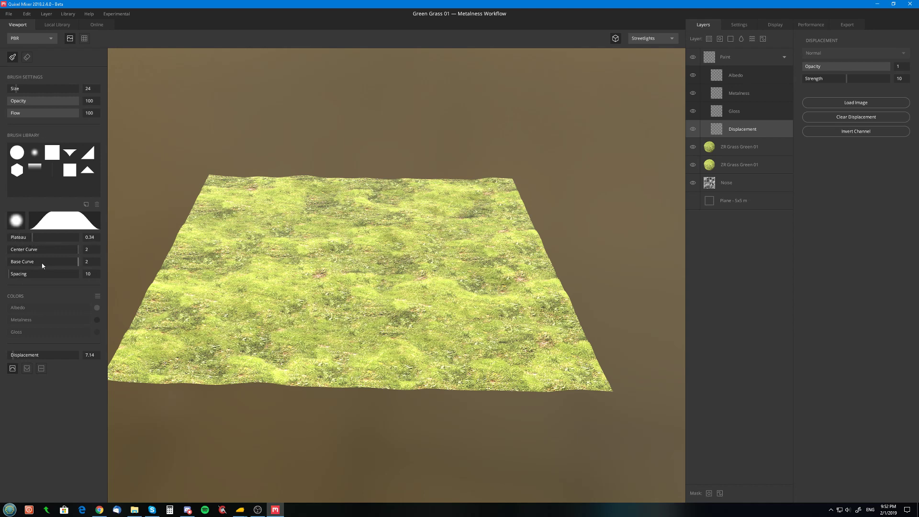
mouse_move(16, 88)
mouse_down()
mouse_move(38, 88)
mouse_move(39, 106)
mouse_up()
mouse_move(373, 297)
mouse_down()
mouse_move(356, 306)
mouse_move(379, 302)
mouse_move(405, 258)
mouse_up()
scroll(405, 258, up, 3)
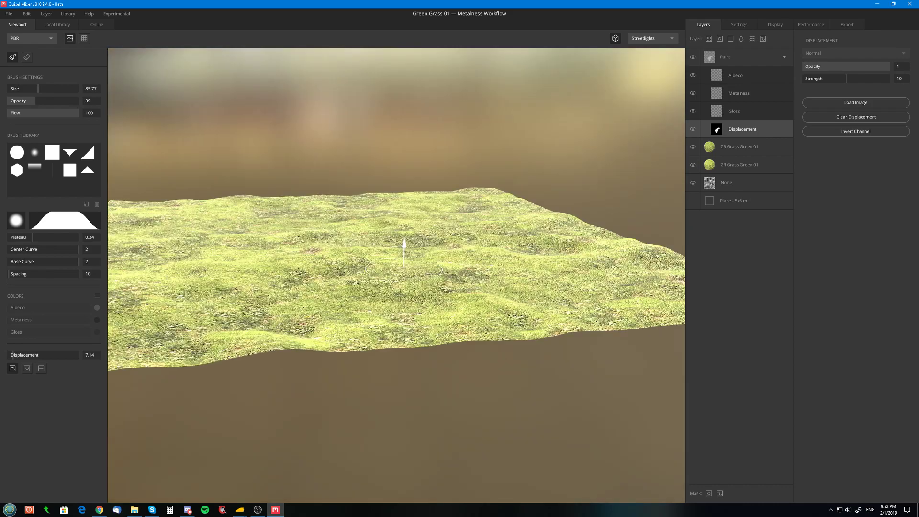
mouse_move(435, 288)
mouse_down()
mouse_move(429, 238)
mouse_move(403, 314)
mouse_move(405, 261)
mouse_up()
mouse_move(452, 297)
alt+mouse_down()
mouse_move(530, 331)
mouse_move(527, 287)
alt+mouse_up()
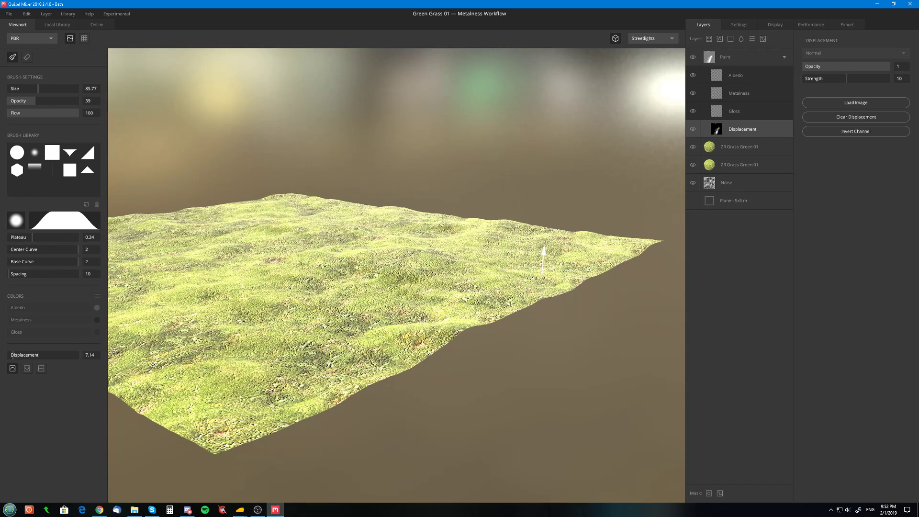
alt+middle_drag(352, 206, 305, 264)
alt+drag(404, 286, 580, 195)
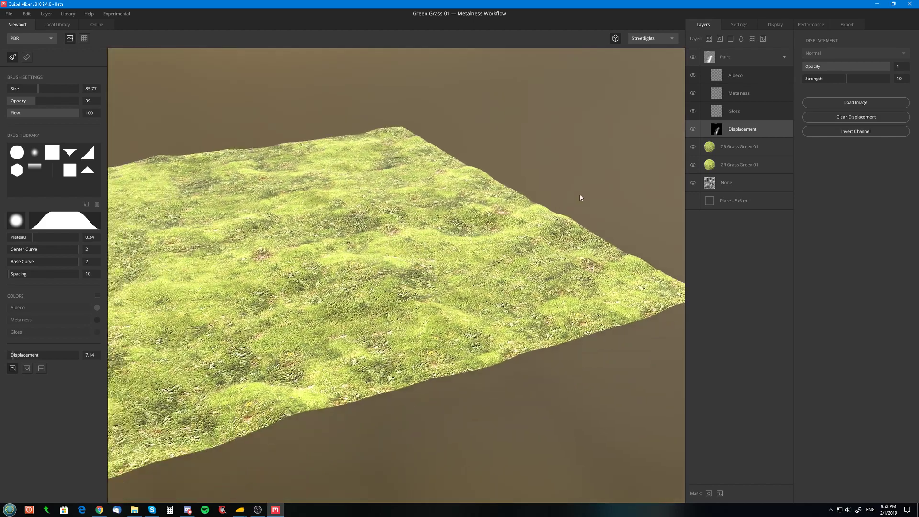
Delete the Paint layer above the two grass layers
click(749, 61)
key(Delete)
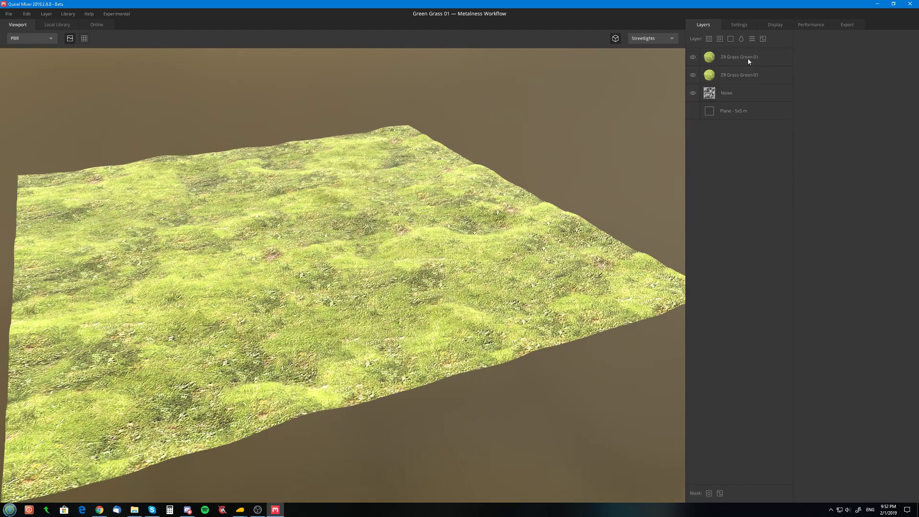
alt+middle_drag(269, 268, 358, 274)
alt+drag(357, 274, 330, 306)
Add a paint mask to the upper ZR Grass Green 01 layer and clear its painted content
click(766, 57)
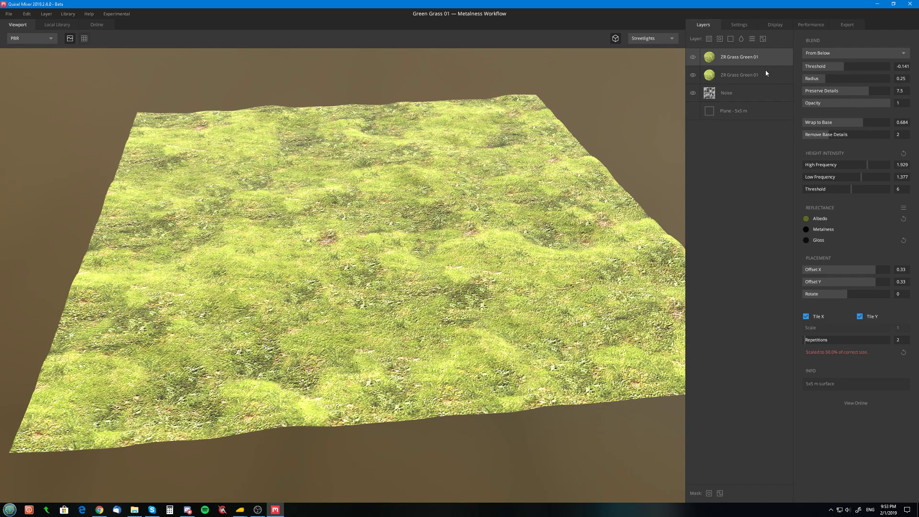
click(720, 493)
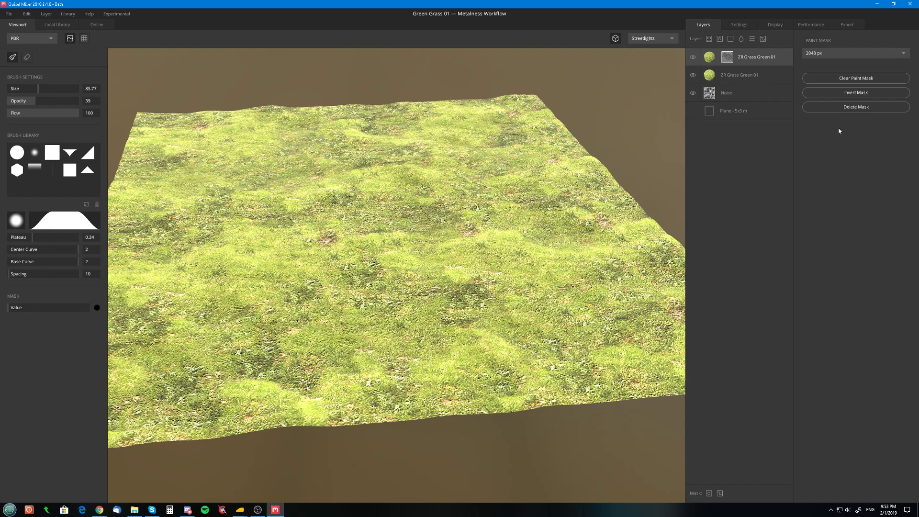
click(809, 79)
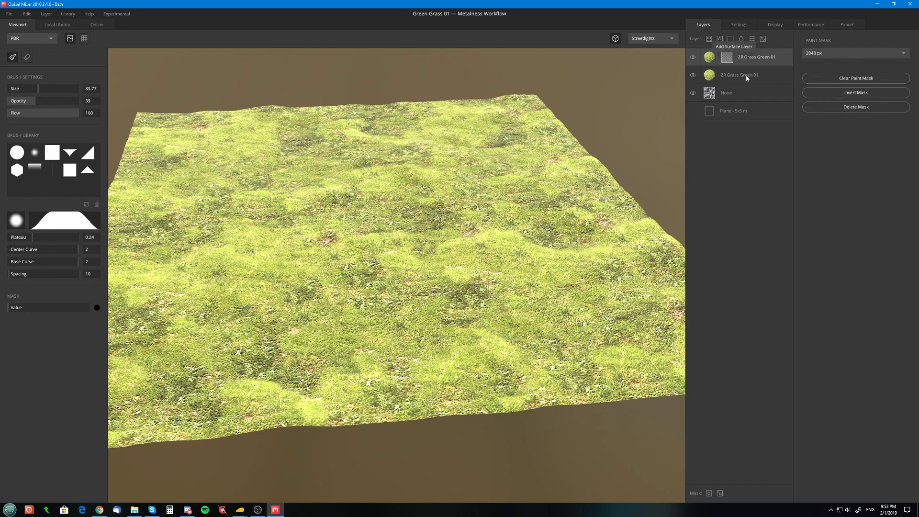
Adjust the upper grass layer's blend Threshold to -0.024 to even out its coverage
click(769, 59)
drag(843, 72, 847, 73)
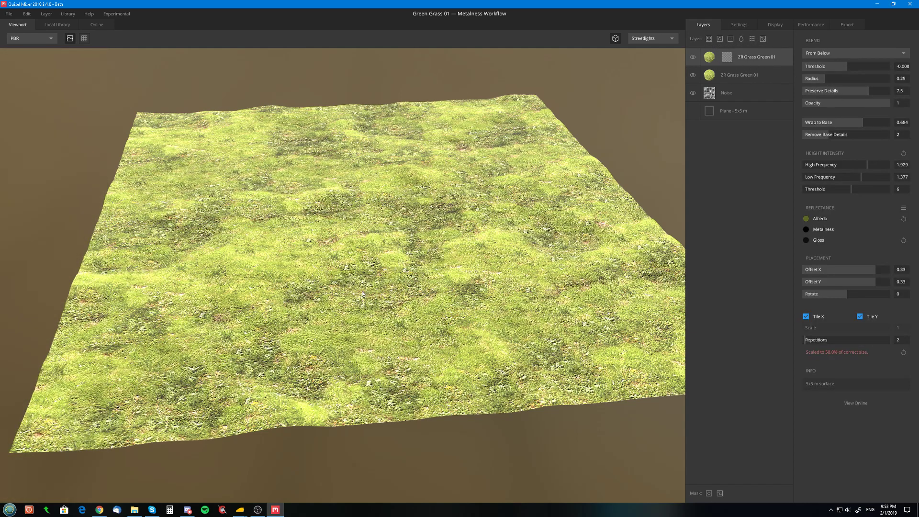
scroll(362, 293, up, 5)
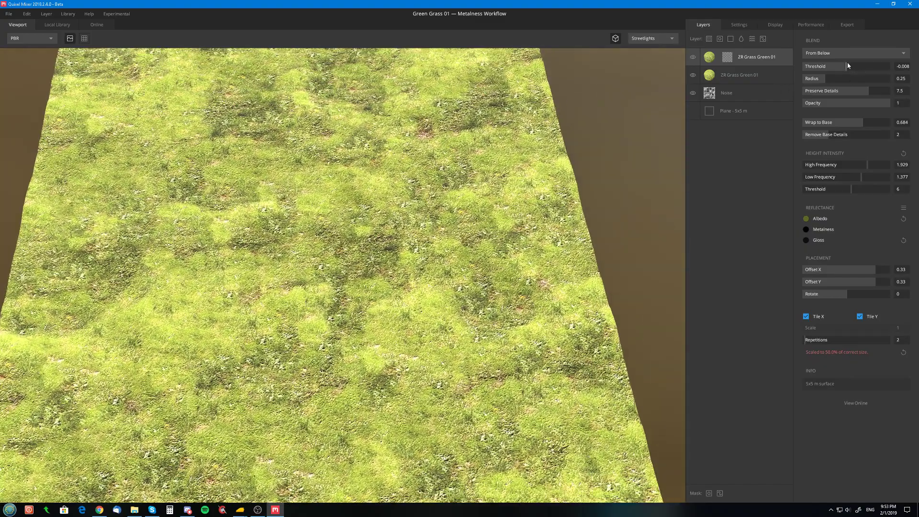
drag(848, 67, 842, 67)
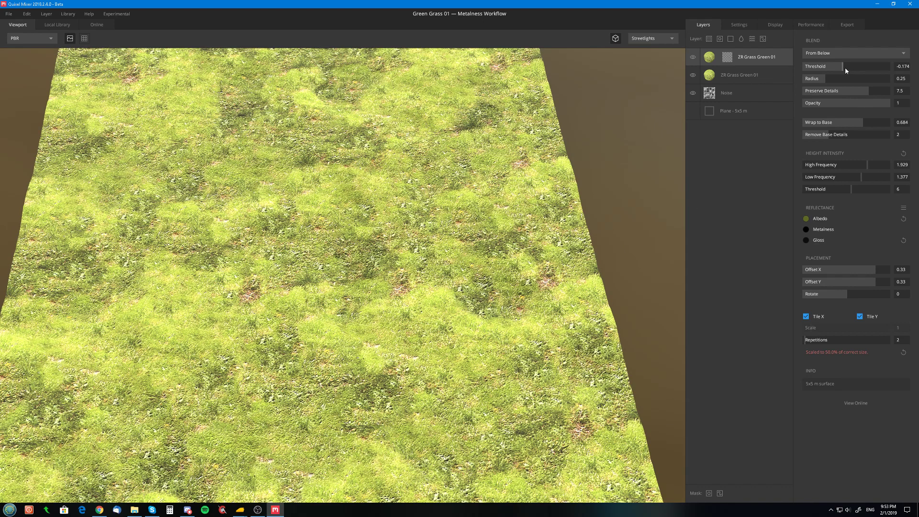
drag(844, 68, 847, 68)
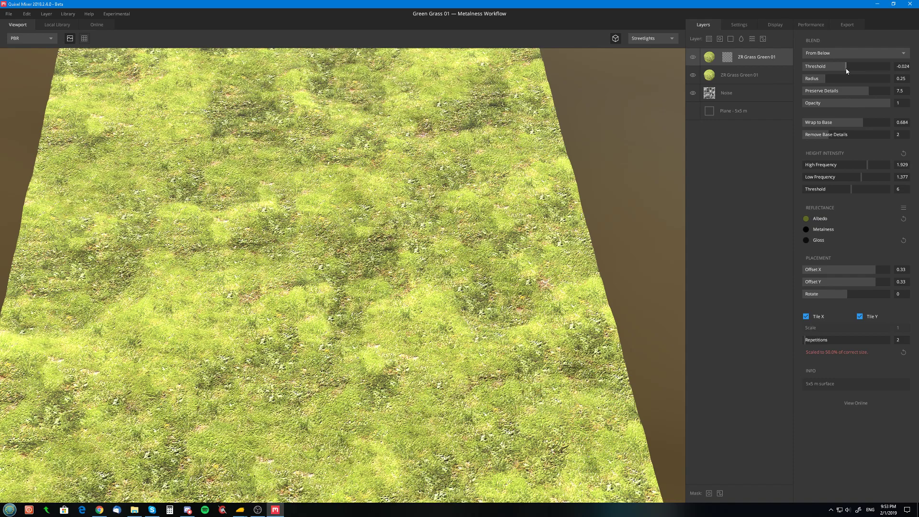
scroll(341, 351, down, 10)
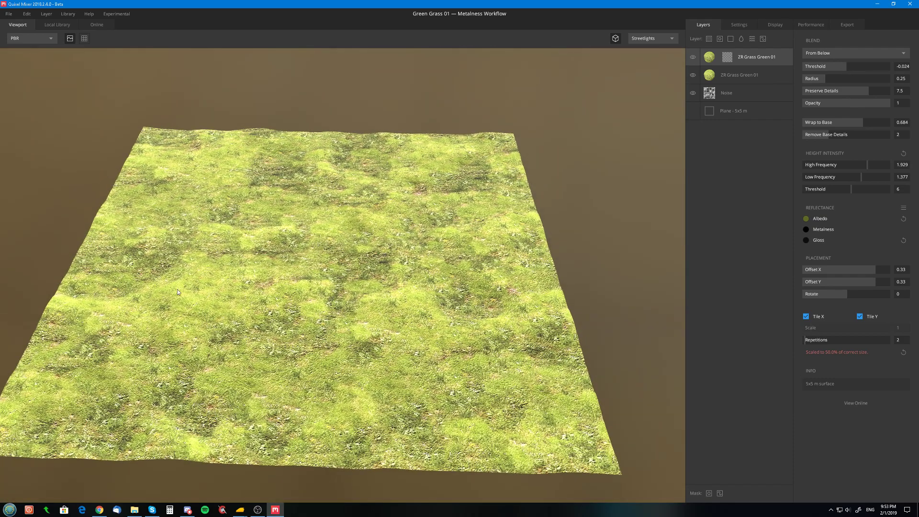
drag(178, 291, 174, 329)
Delete the paint mask from the upper grass layer
click(727, 57)
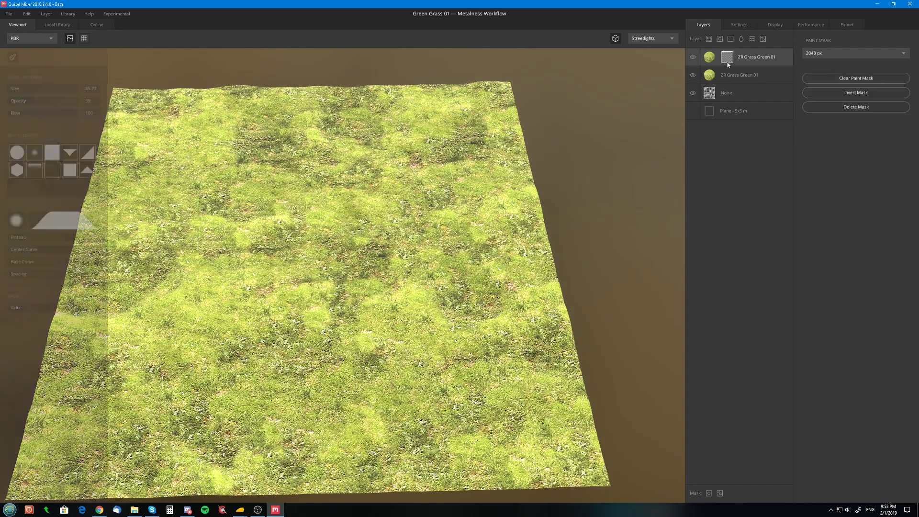
click(853, 108)
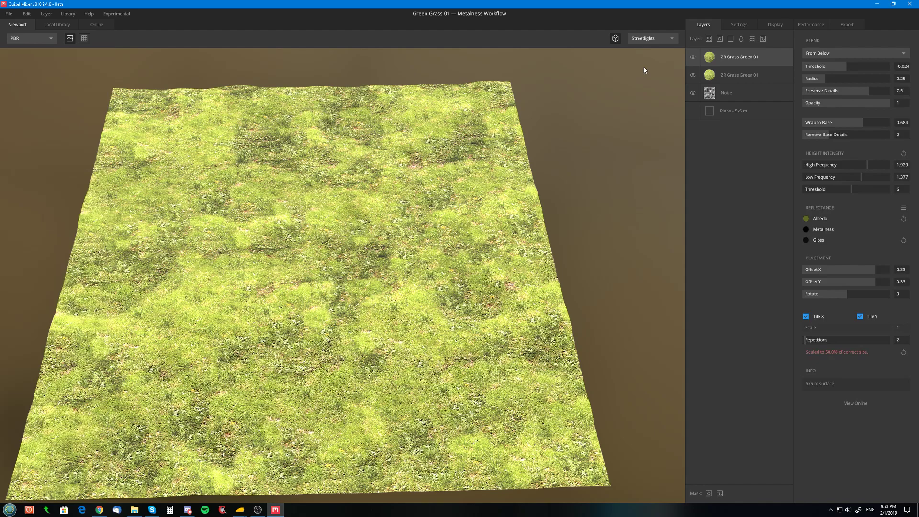
drag(319, 217, 360, 185)
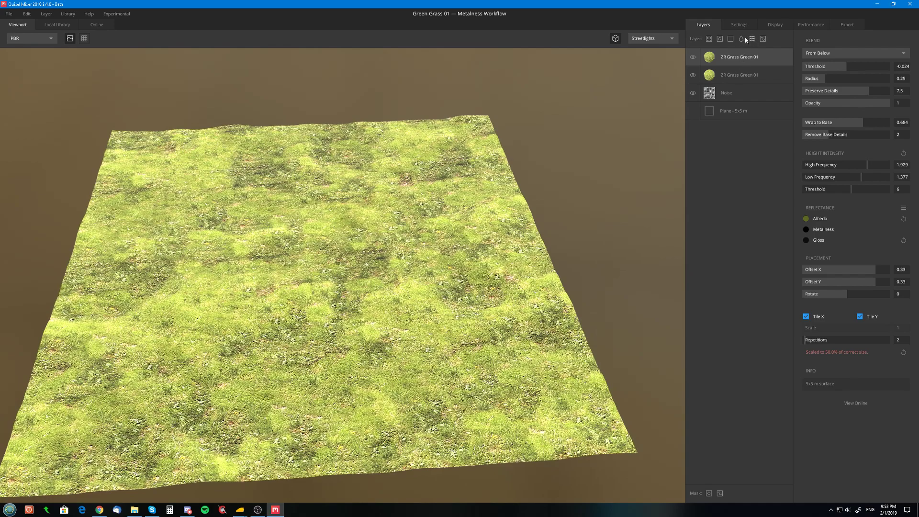
drag(599, 98, 417, 158)
drag(498, 118, 479, 161)
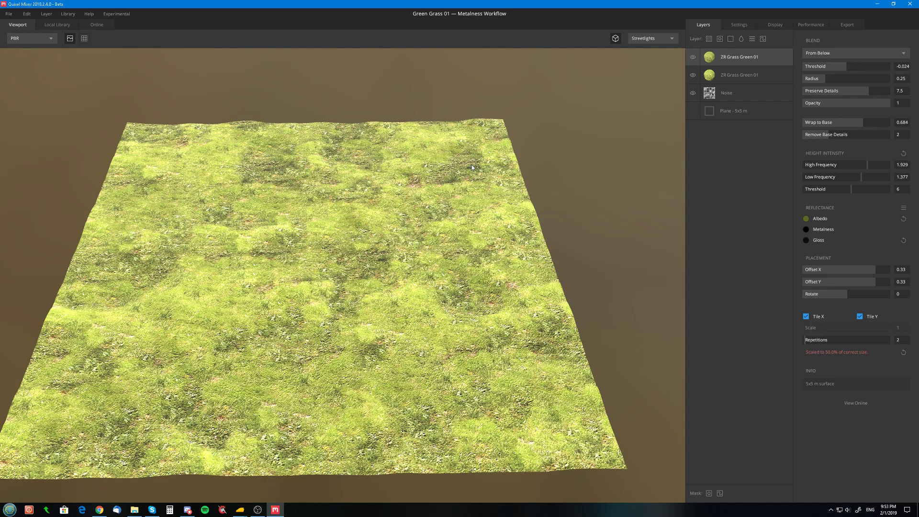
Preview the grass under Overcast lighting, restore Streetlights, and inspect the surface from low and high angles
click(669, 41)
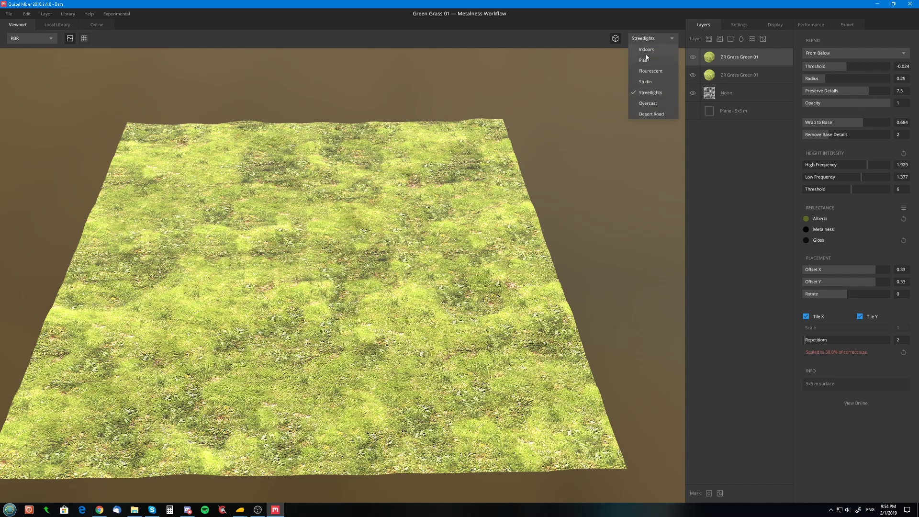
click(649, 106)
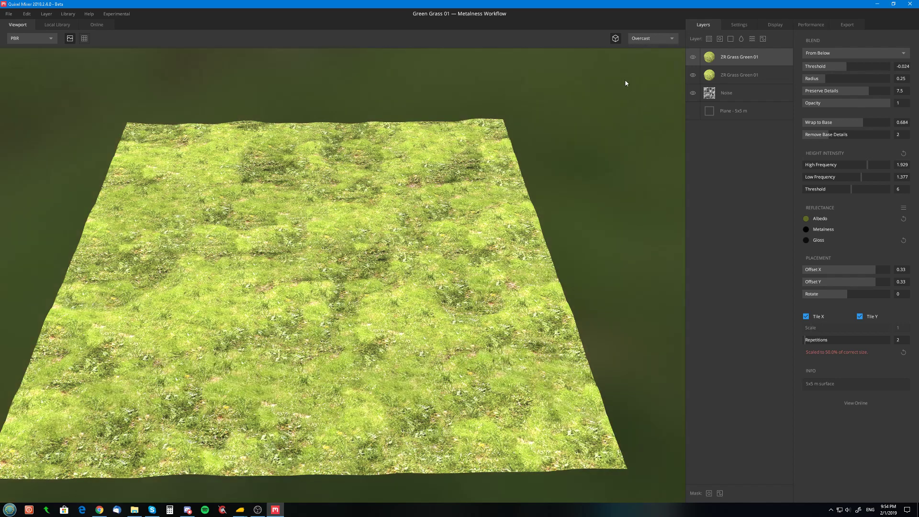
click(632, 39)
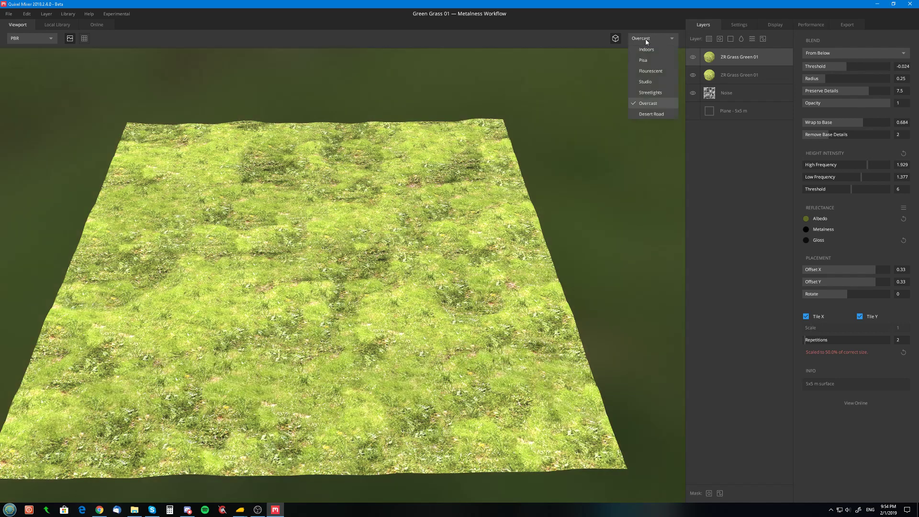
click(651, 92)
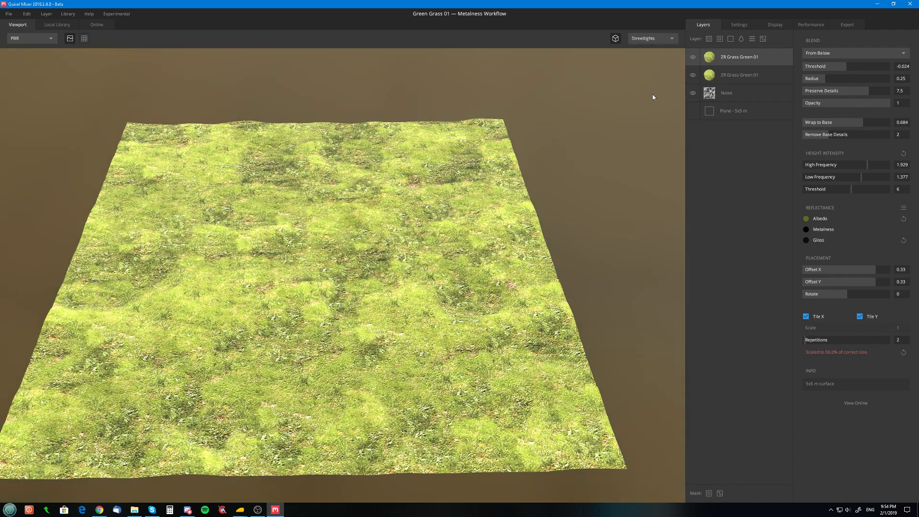
drag(299, 241, 424, 125)
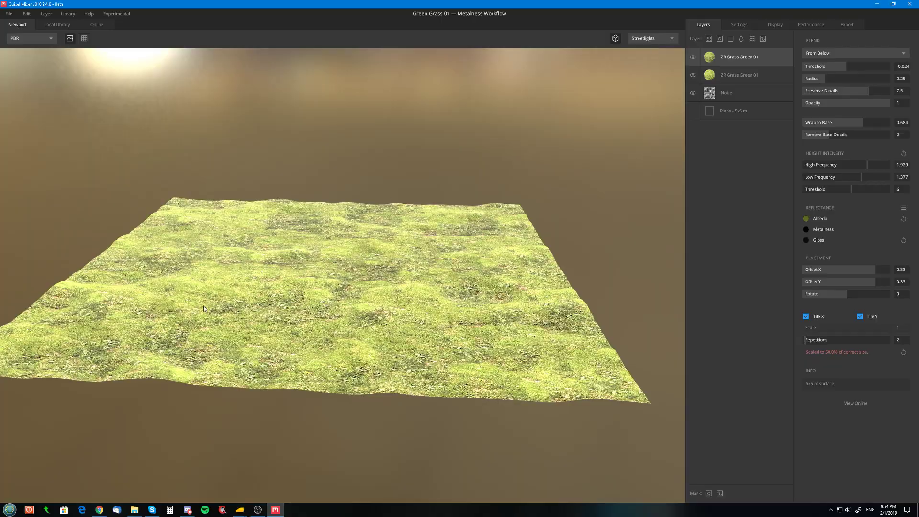
drag(204, 309, 287, 278)
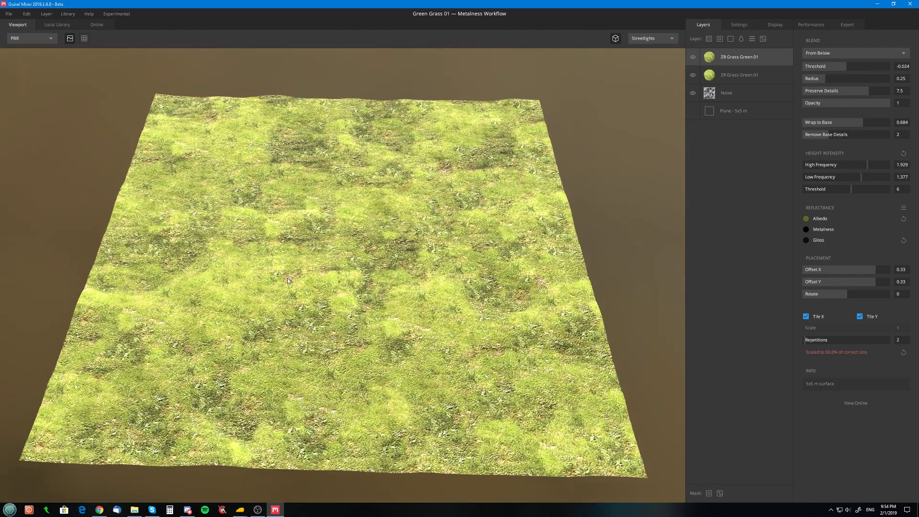
Review the project's working resolution and display options, return to the layer stack, and inspect the grass surface
click(739, 25)
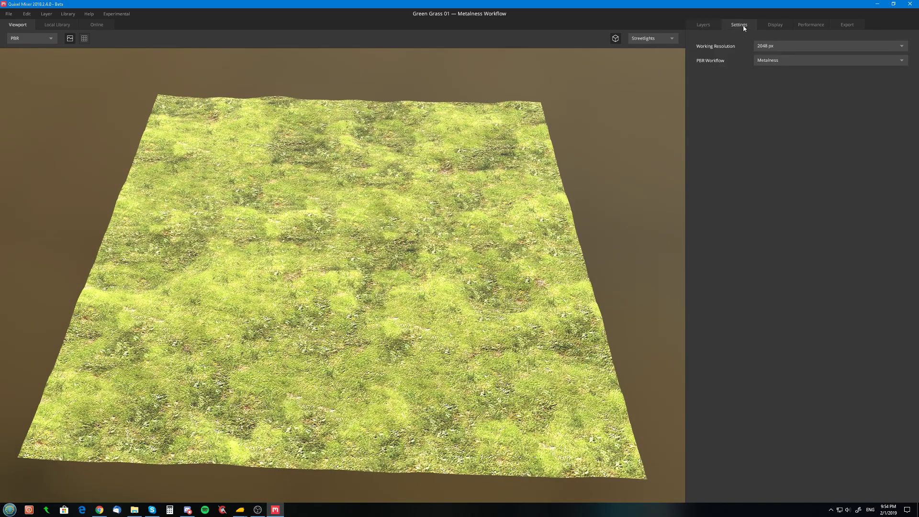
click(768, 26)
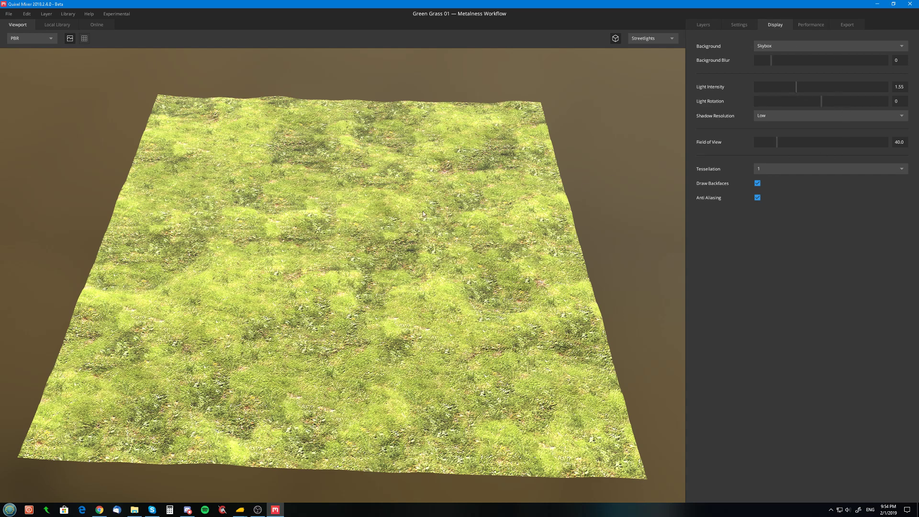
drag(423, 213, 428, 191)
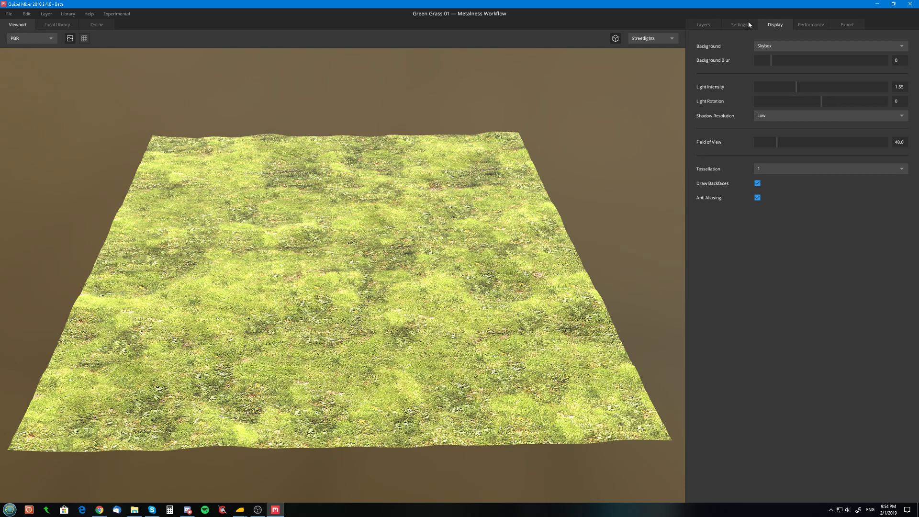
click(715, 24)
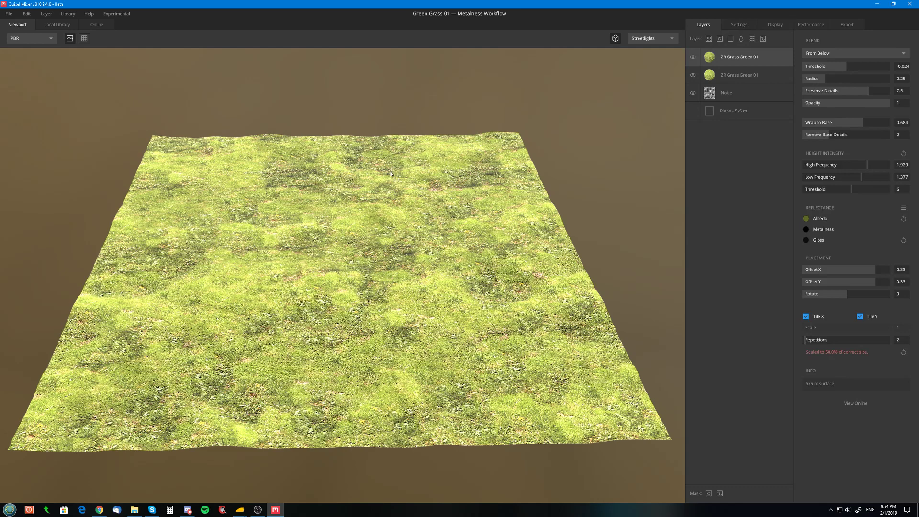
drag(390, 173, 372, 252)
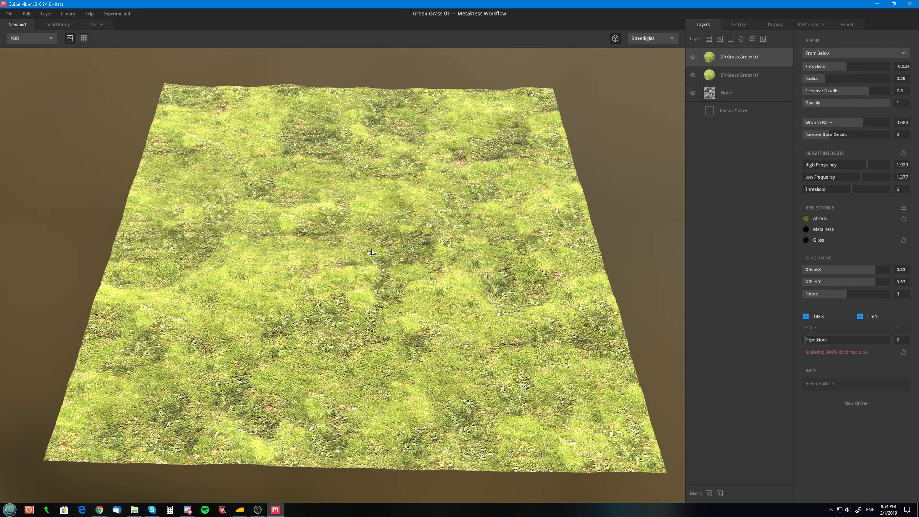
Switch to File Explorer, open the "21027 ZR grass green 01" folder and widen the file-name column to read its contents
click(135, 510)
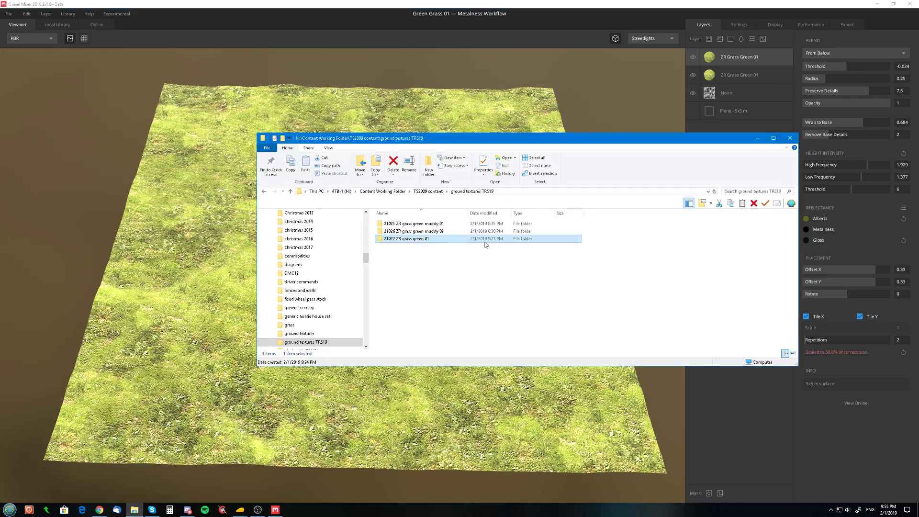
click(403, 239)
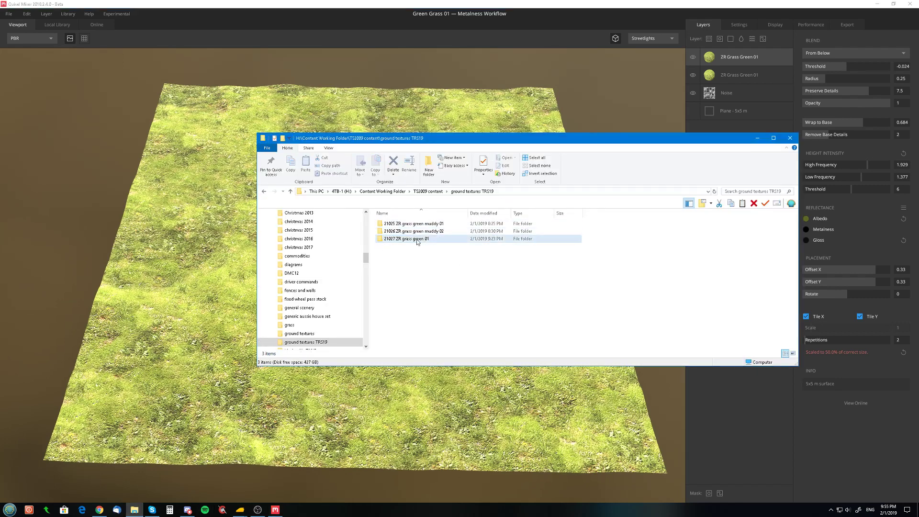
double_click(409, 241)
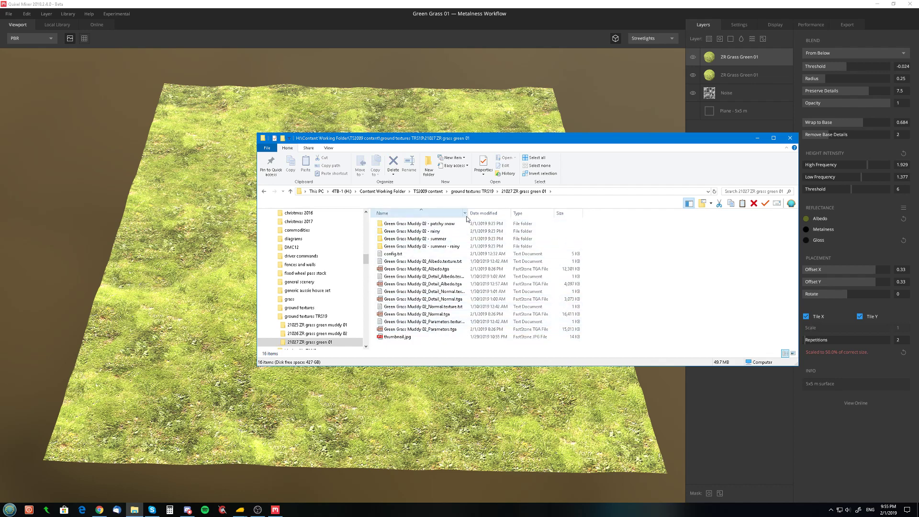
drag(470, 215, 484, 215)
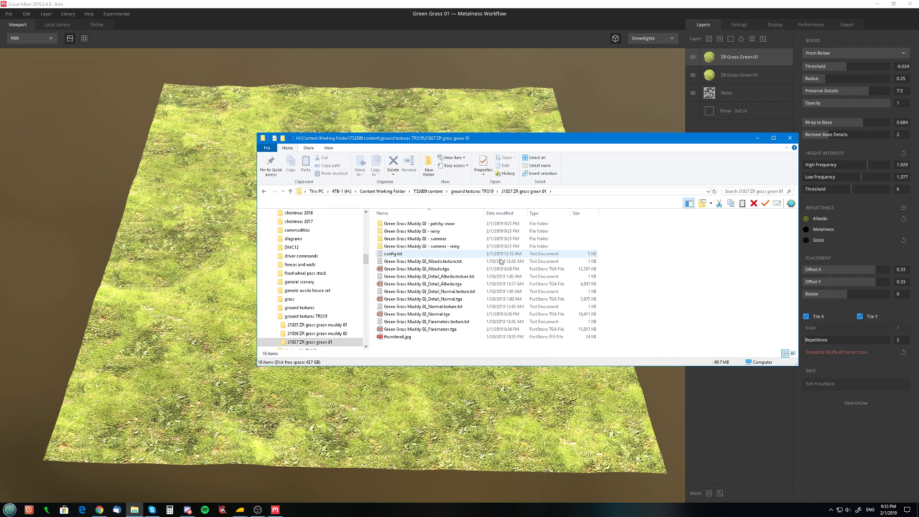
Set Quixel Mixer's export location to the "21027 ZR grass green 01" folder and disable Create subfolder
click(855, 26)
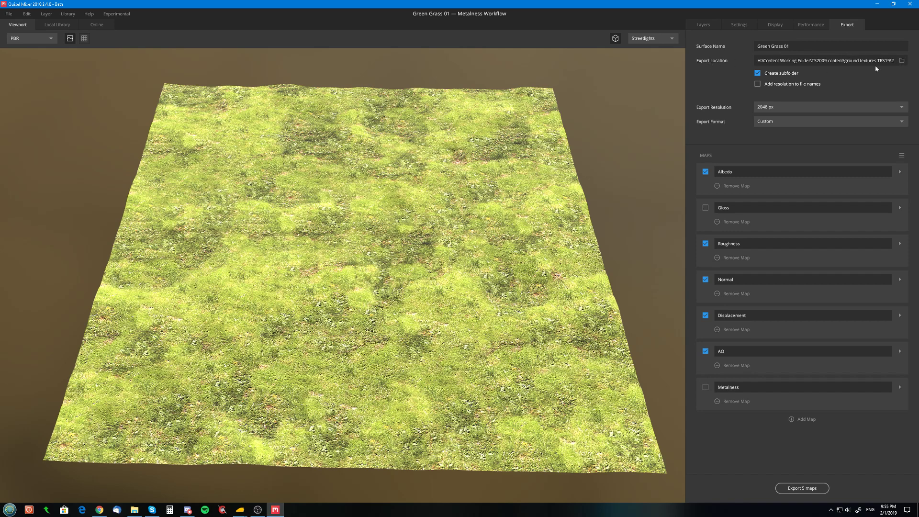
click(903, 61)
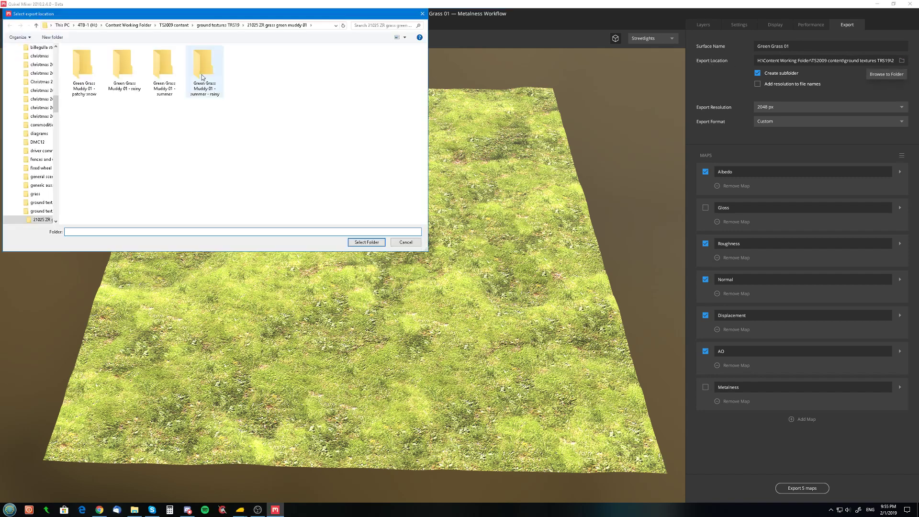
click(226, 26)
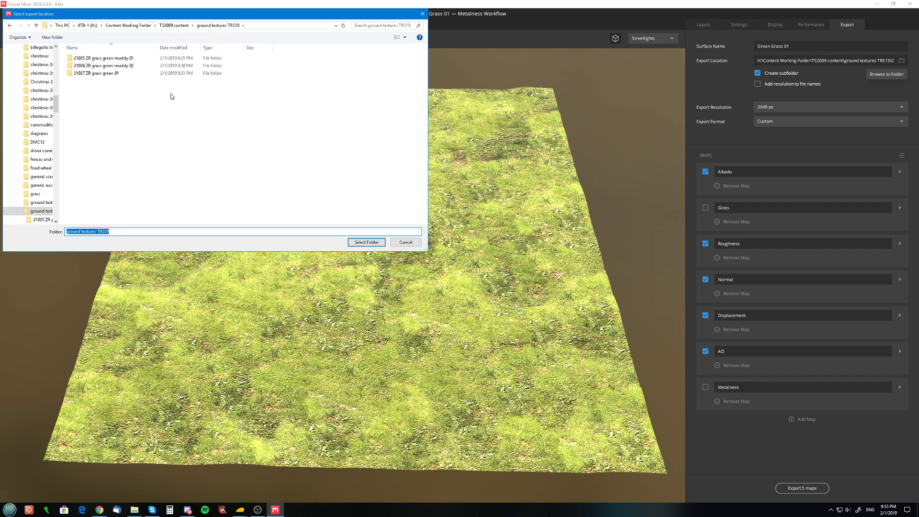
double_click(91, 73)
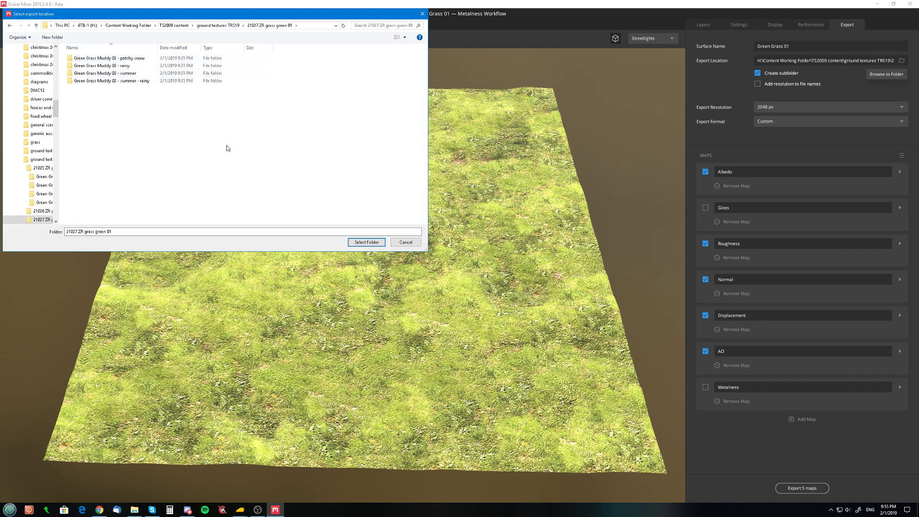
click(367, 243)
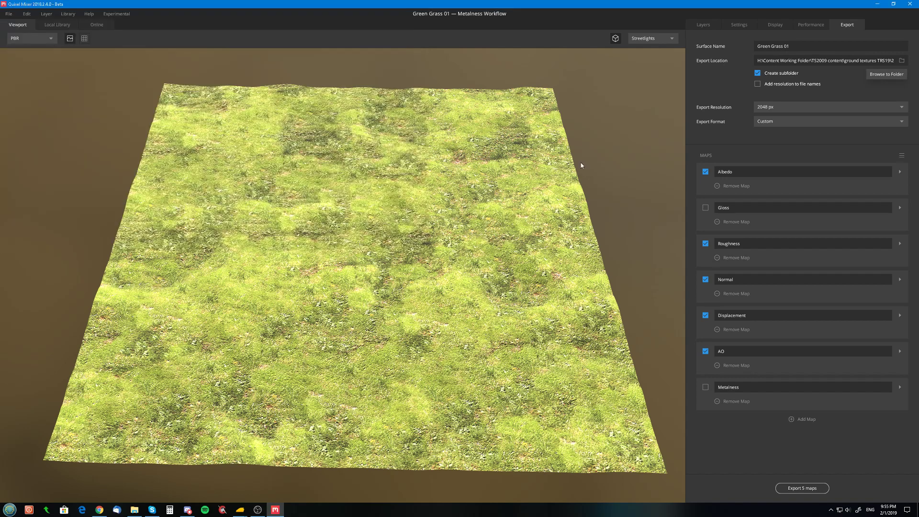
click(758, 75)
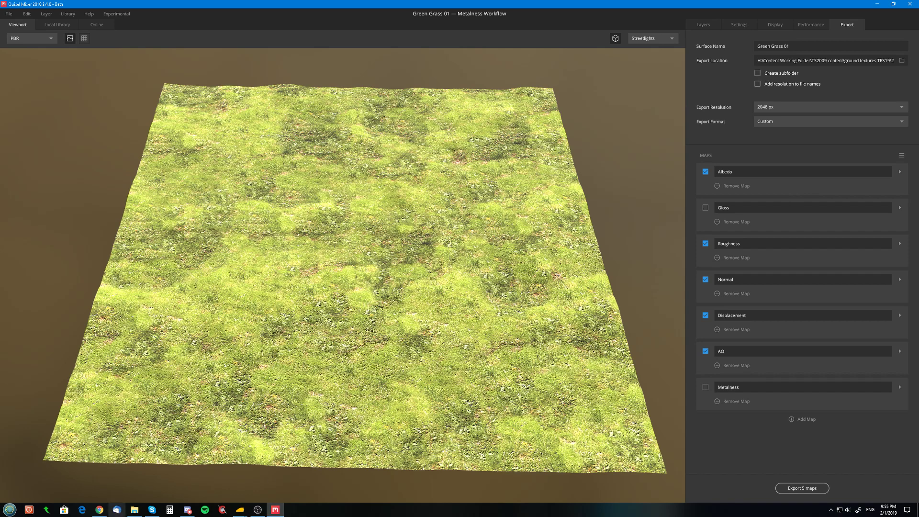
click(134, 510)
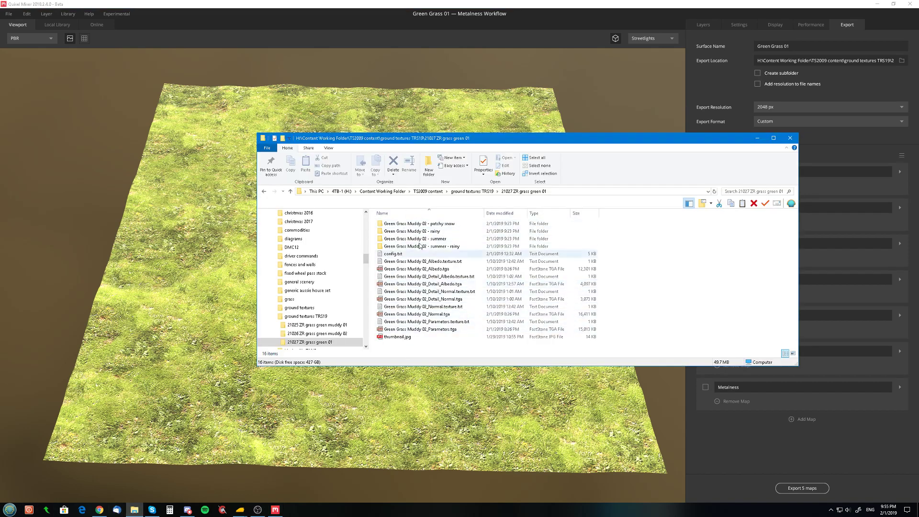
click(656, 4)
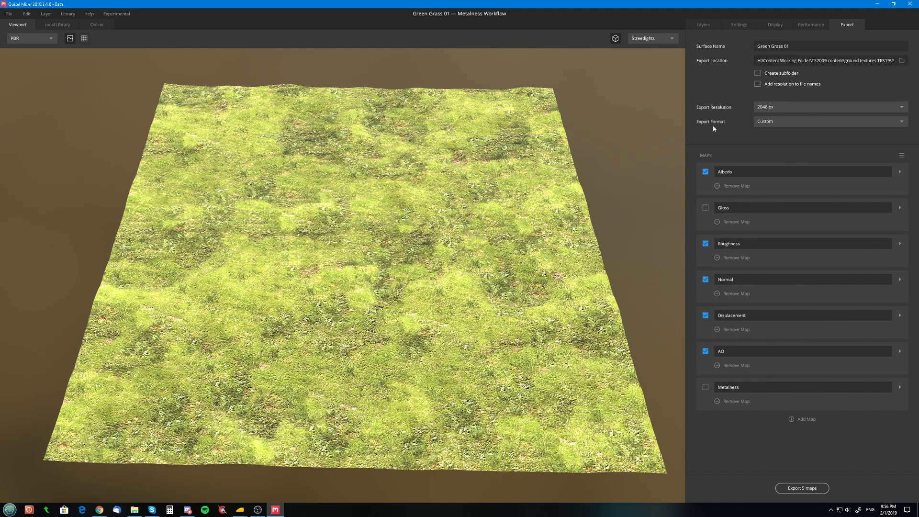
Set the export format to TGA and load the Trainz export map preset
click(792, 122)
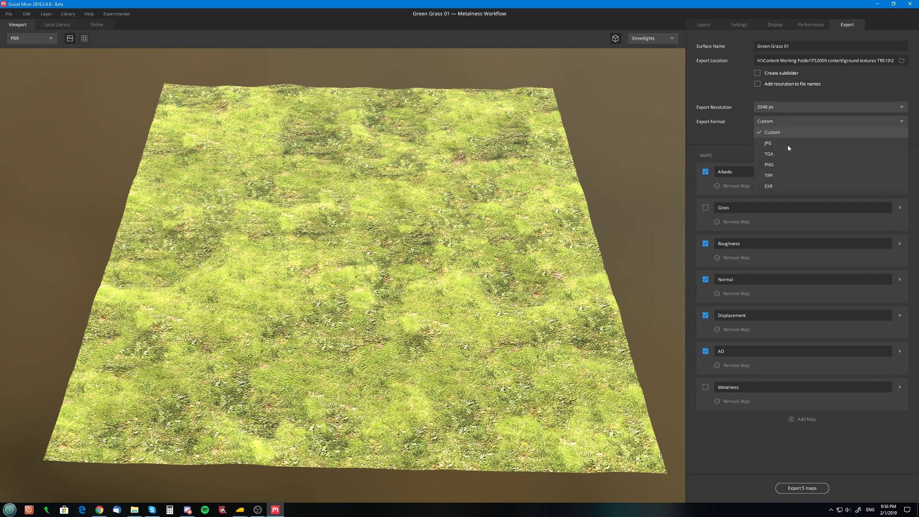
click(778, 154)
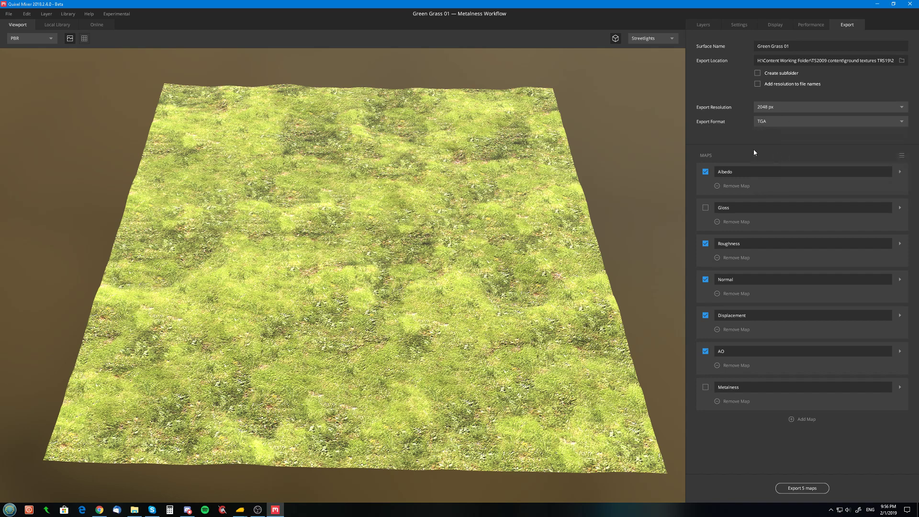
click(902, 156)
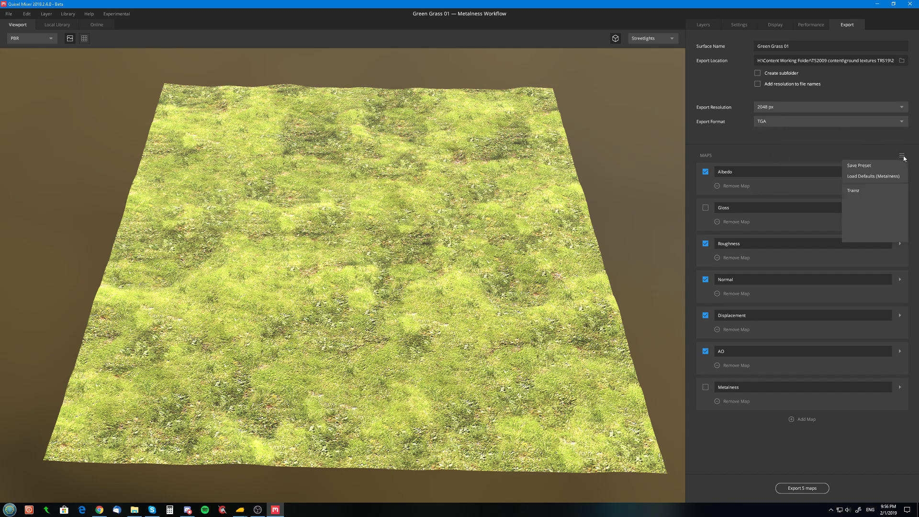
click(860, 191)
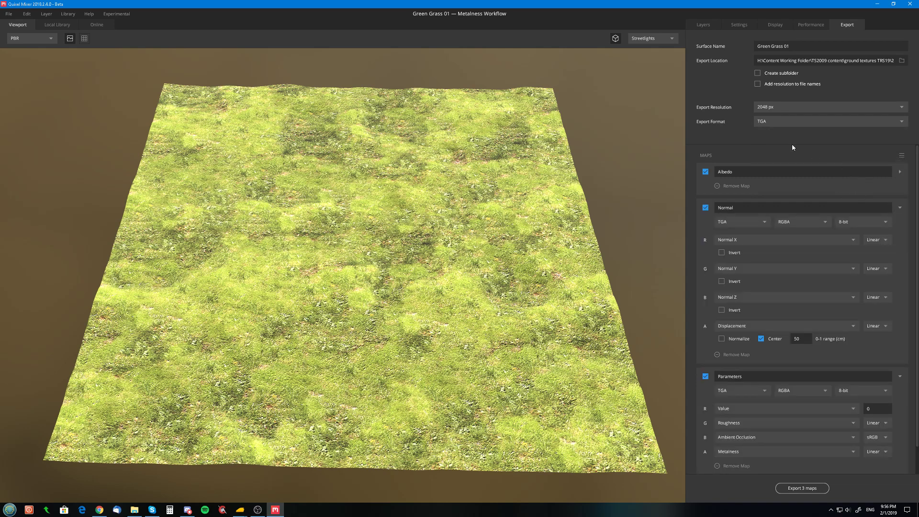
Load the default Metalness maps to try removing three maps and adding a blank one, and reload the Trainz preset
click(902, 155)
click(872, 176)
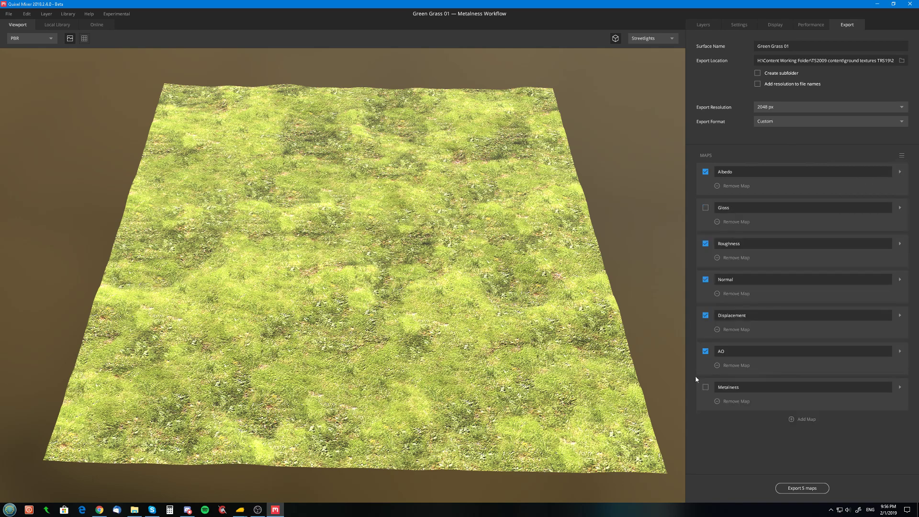
click(727, 186)
click(722, 186)
click(721, 186)
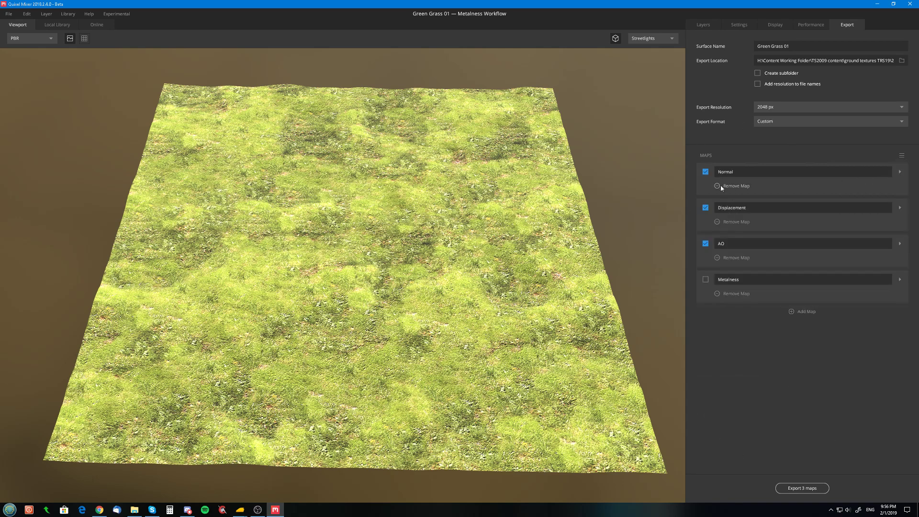
click(790, 313)
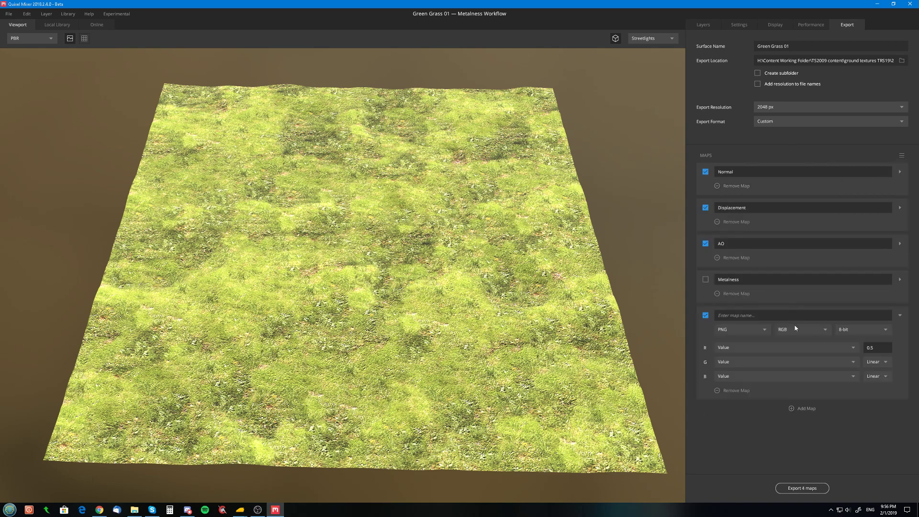
click(902, 156)
click(858, 191)
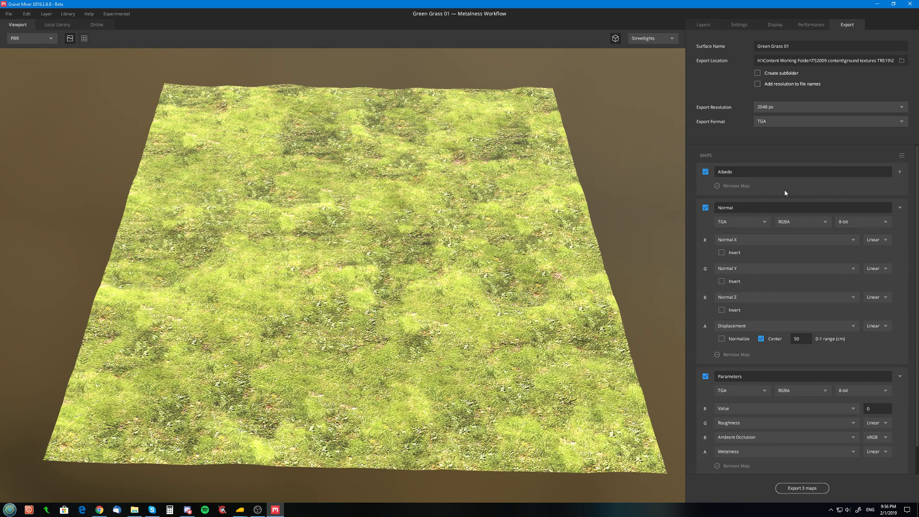
Expand the Albedo map and examine the format, color mode and channel assignments of the Albedo and Normal maps
click(901, 172)
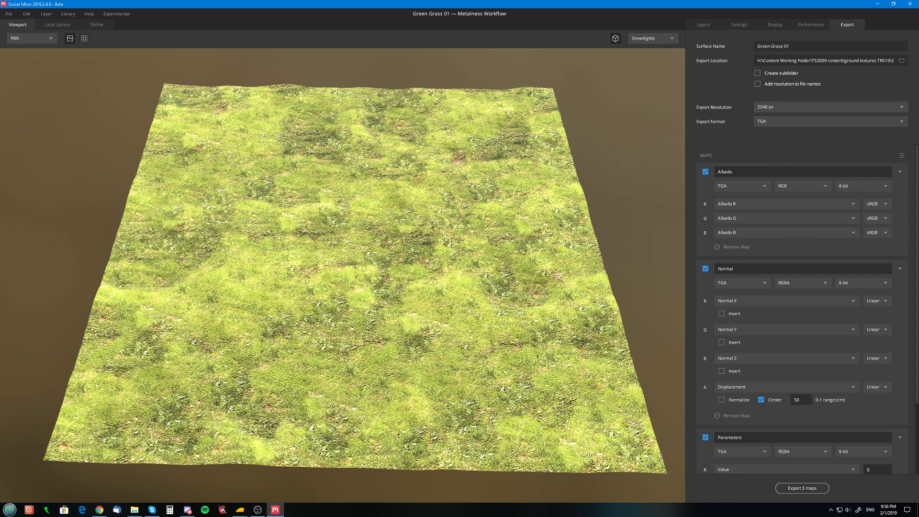
scroll(779, 233, down, 2)
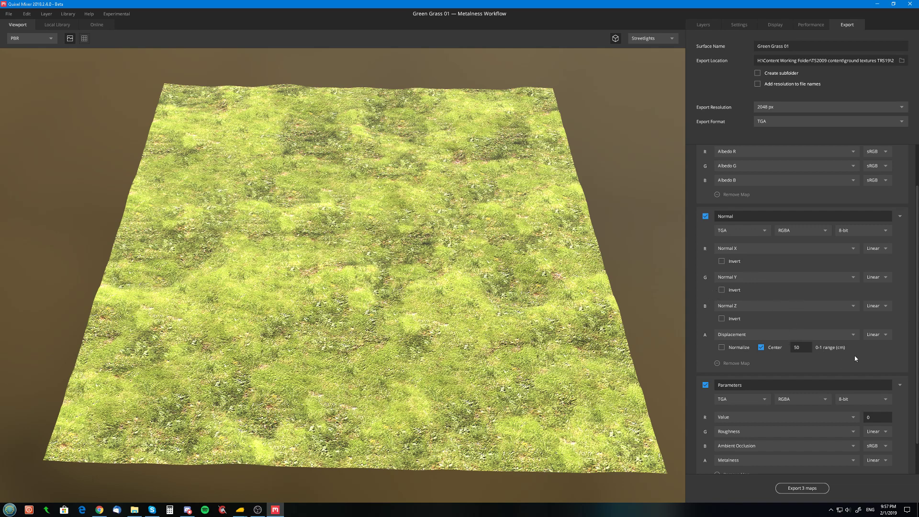
scroll(856, 355, down, 1)
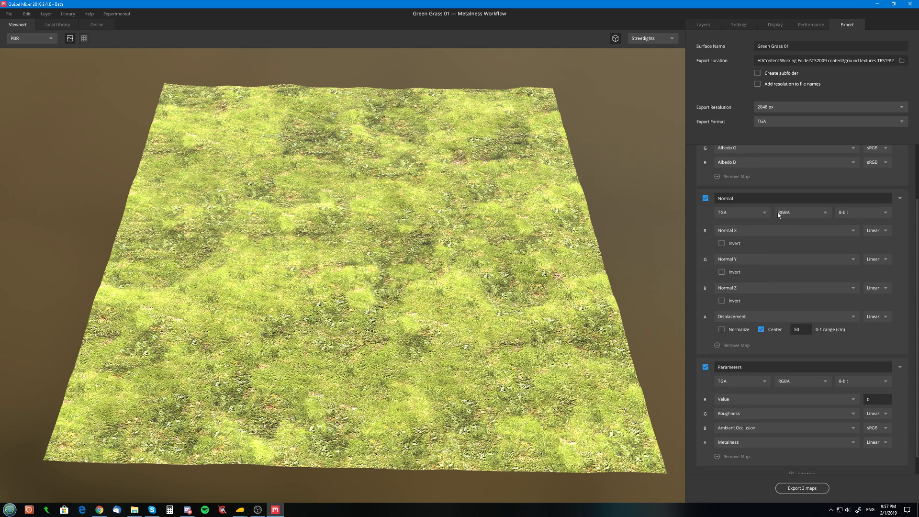
click(797, 216)
click(797, 216)
scroll(897, 244, up, 3)
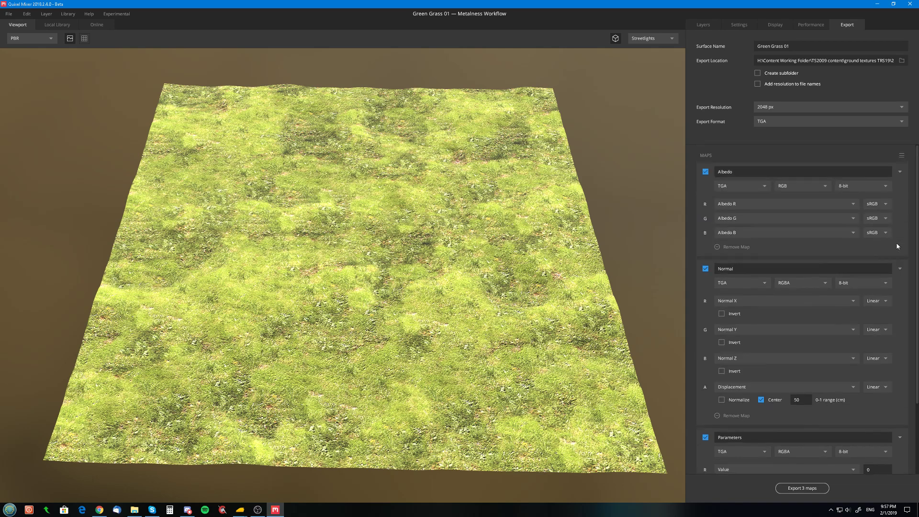
click(792, 285)
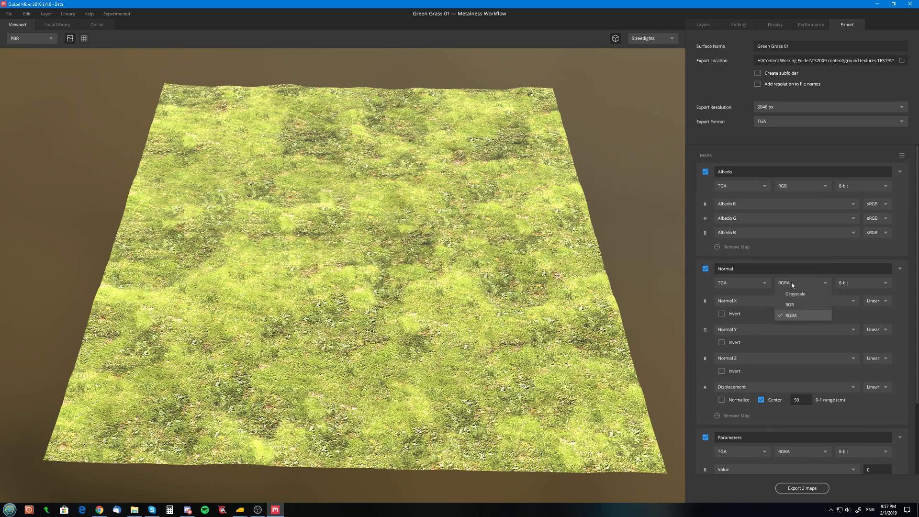
Review the Parameters map's channel assignments and the sources available for its red channel
scroll(904, 333, down, 3)
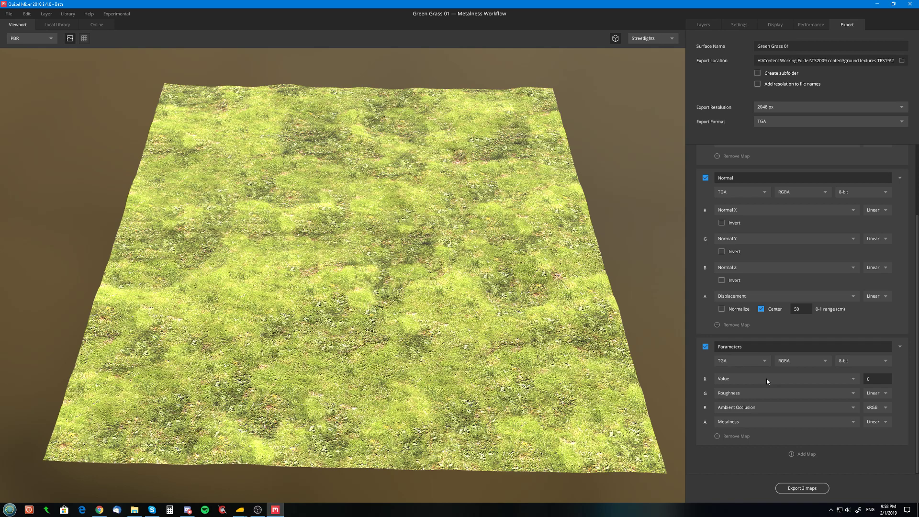
click(726, 380)
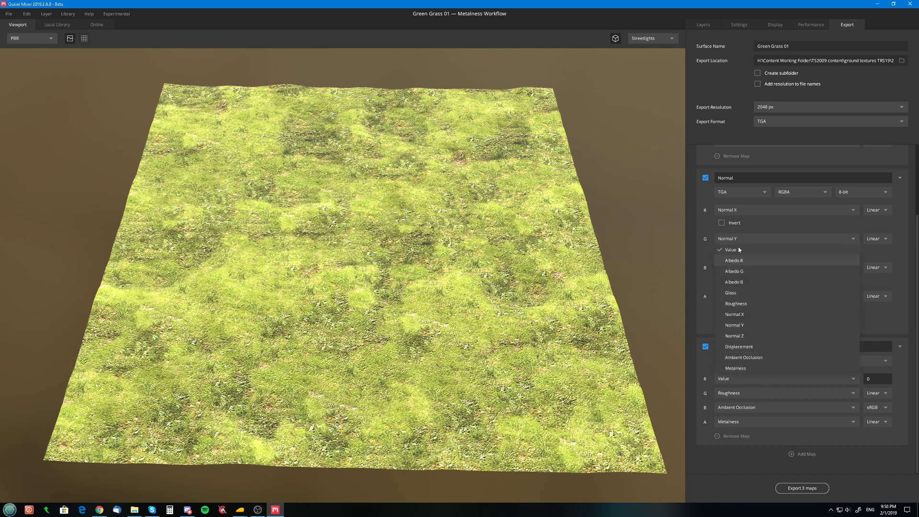
click(700, 318)
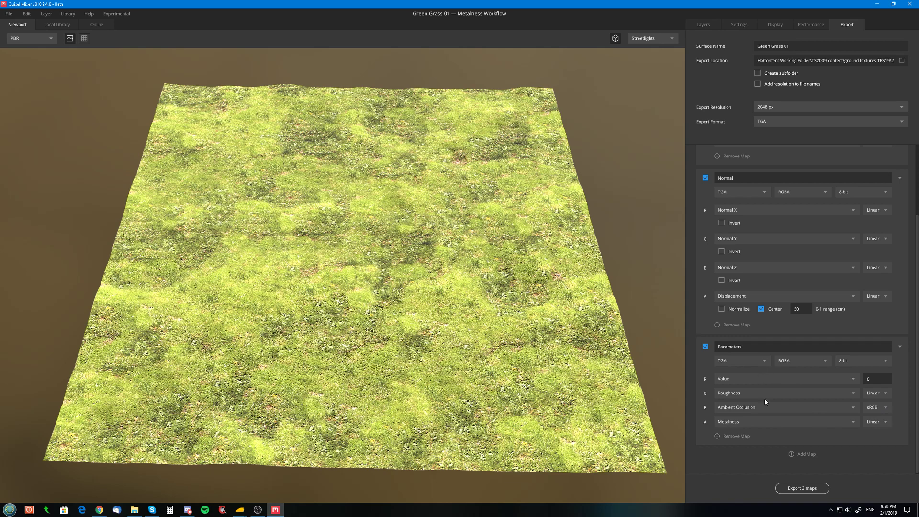
scroll(825, 440, up, 4)
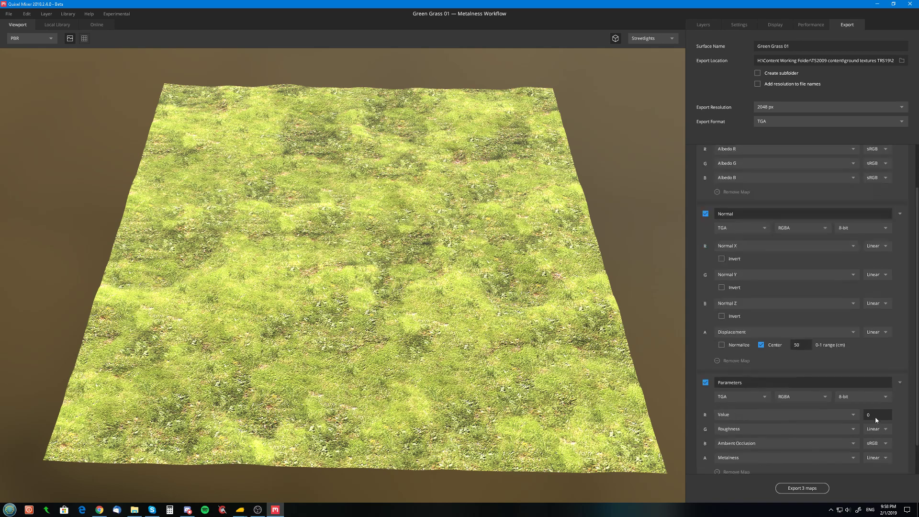
scroll(755, 372, down, 5)
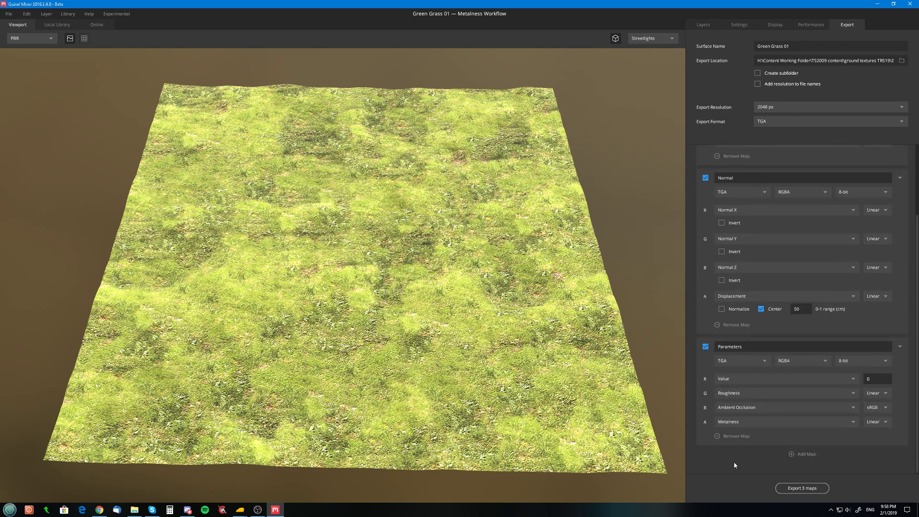
scroll(742, 459, up, 5)
click(900, 157)
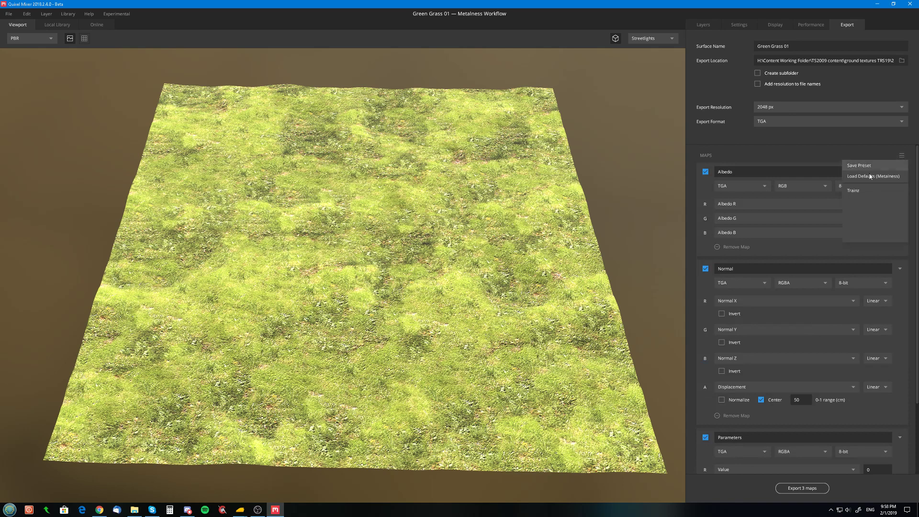
click(862, 165)
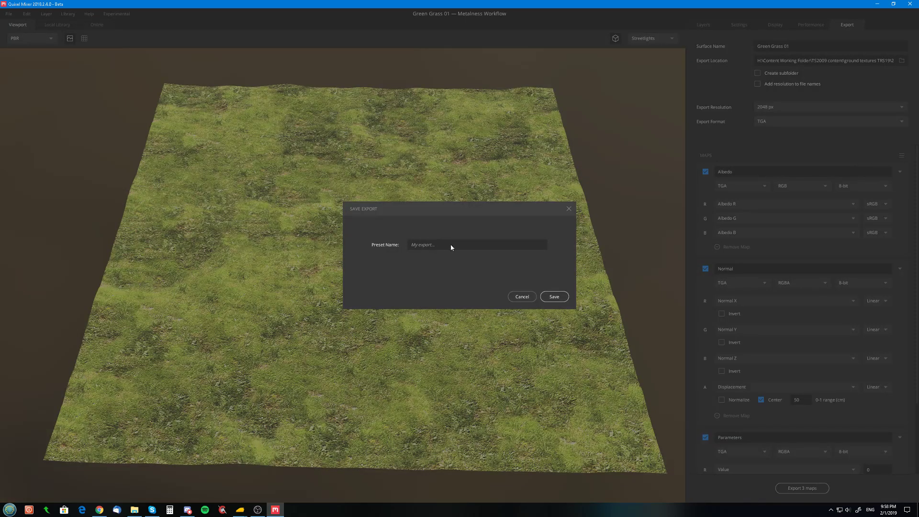
text(Trainz)
click(520, 297)
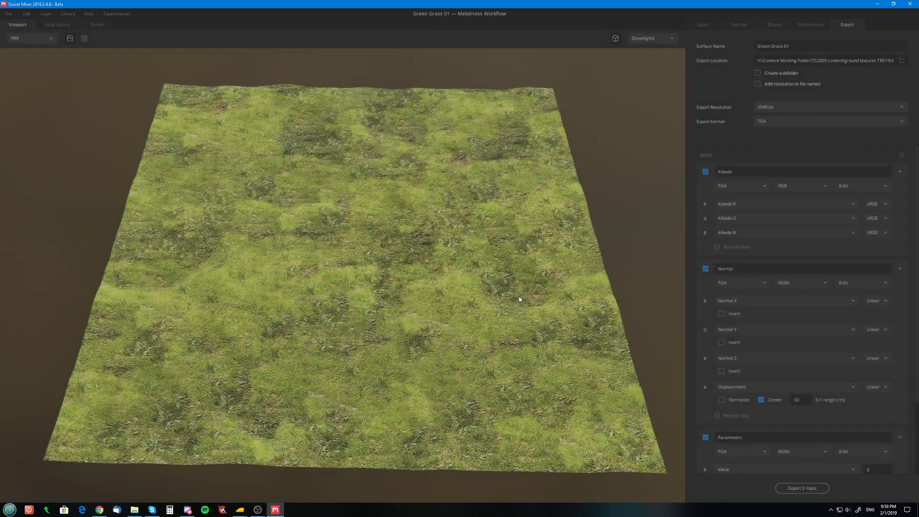
Export the three Trainz maps at 2048 px and switch to File Explorer to check the exported files
scroll(858, 250, down, 3)
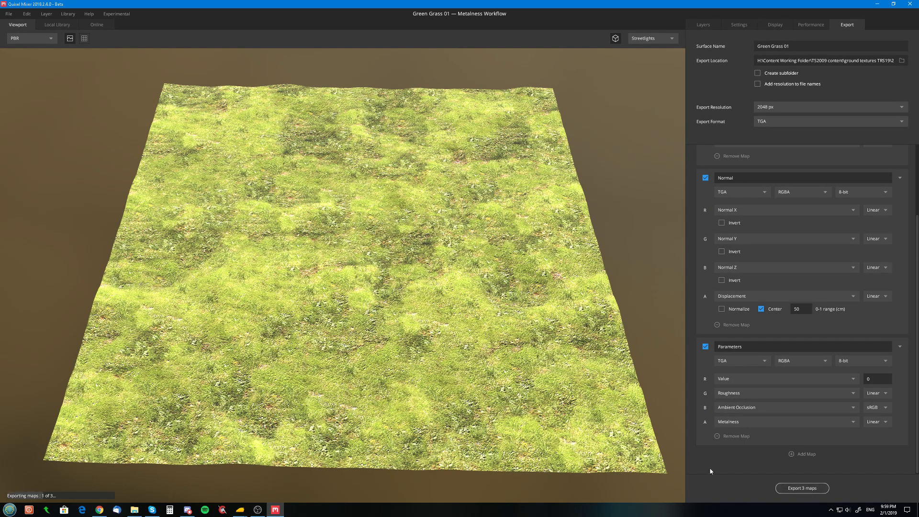
click(134, 510)
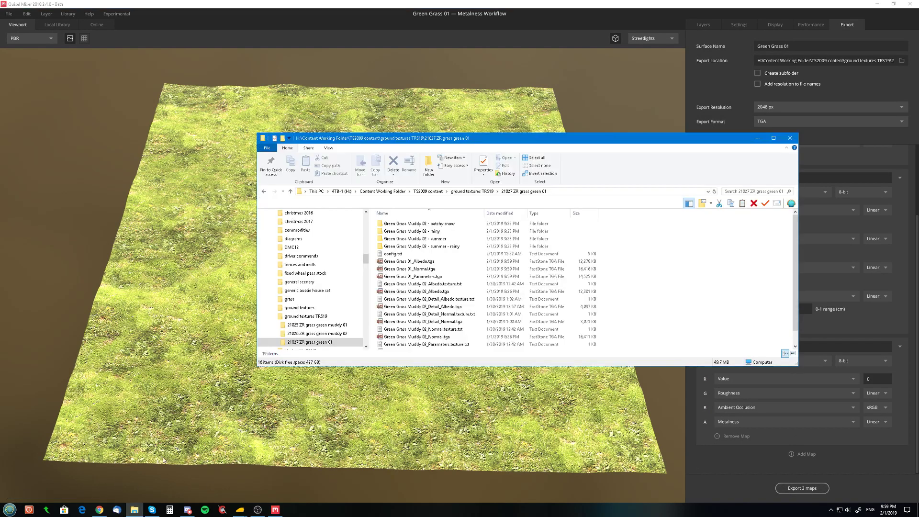
Delete the old Green Grass Muddy 02 Albedo, Normal and Parameters TGA files, keeping the two Detail TGA maps
click(431, 248)
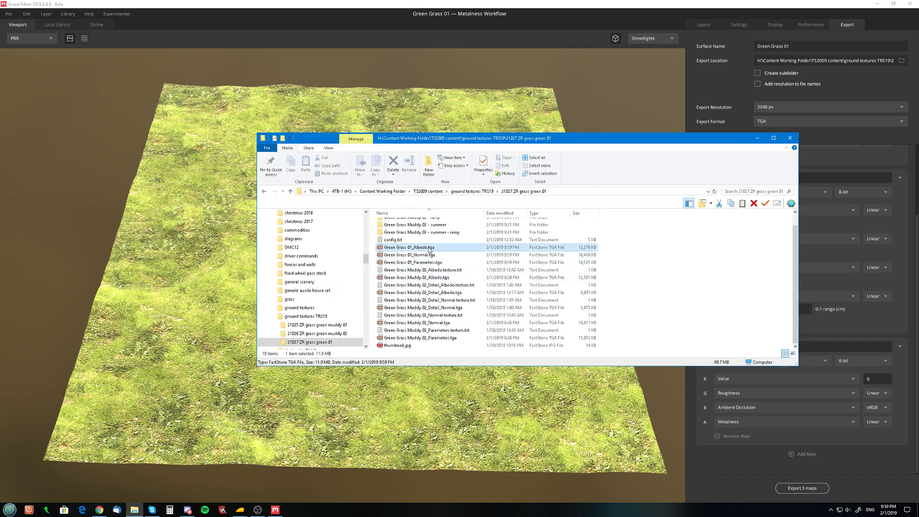
click(418, 255)
click(414, 263)
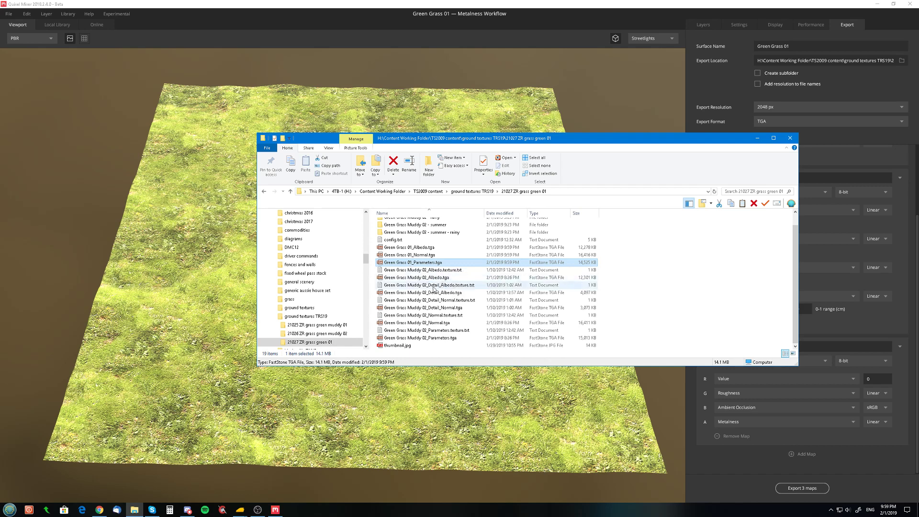
click(439, 278)
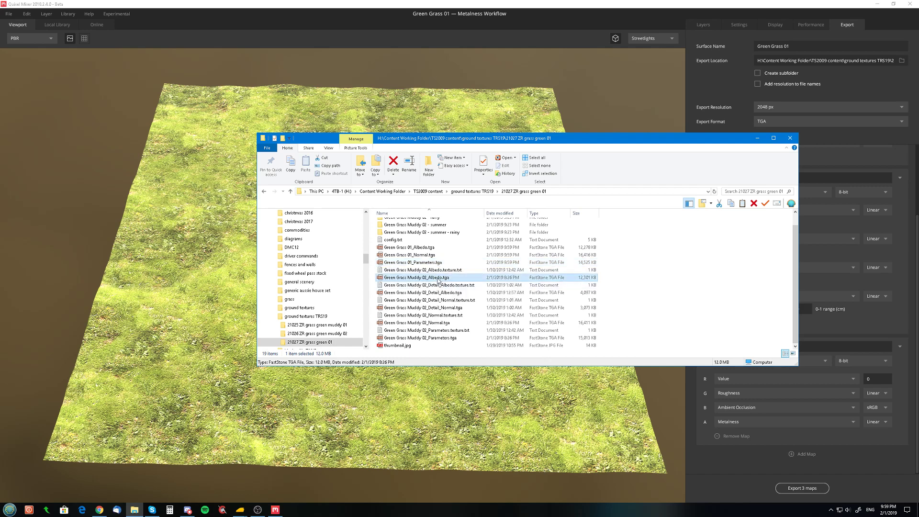
ctrl+click(432, 308)
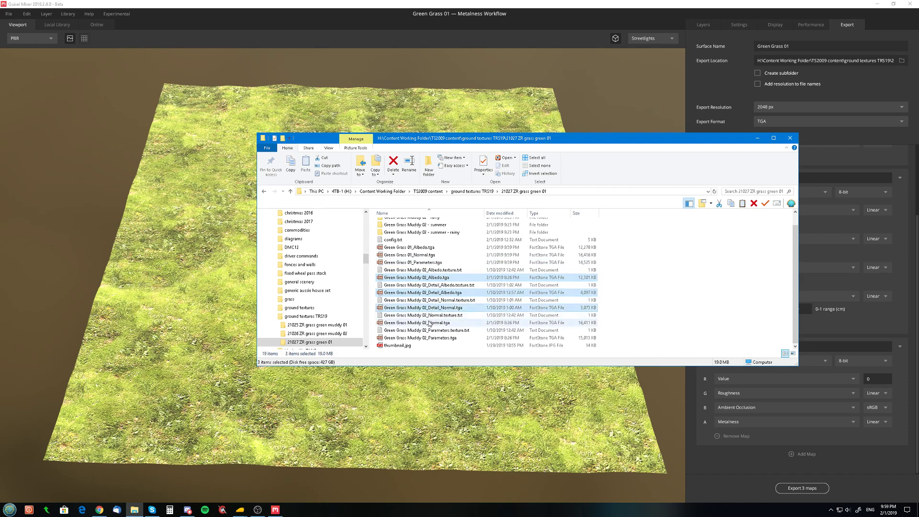
ctrl+click(433, 323)
ctrl+click(455, 337)
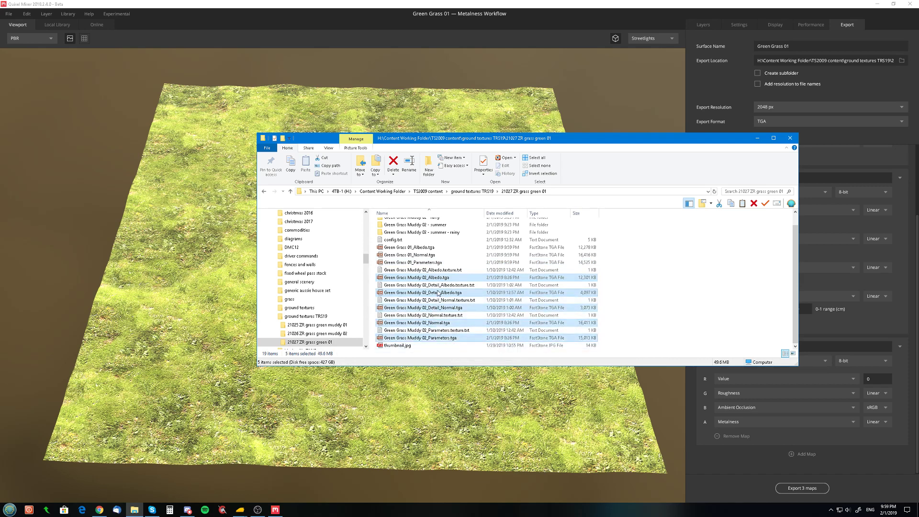
ctrl+click(440, 293)
ctrl+click(442, 309)
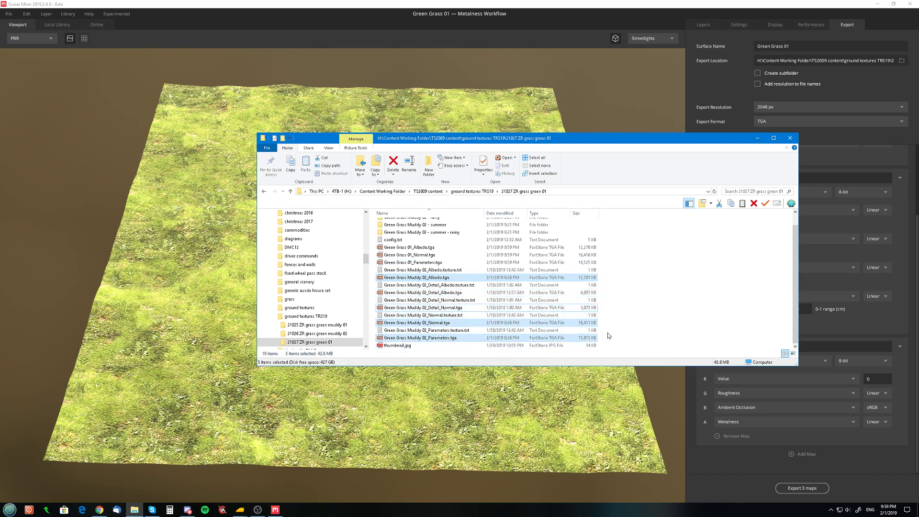
key(Delete)
key(Return)
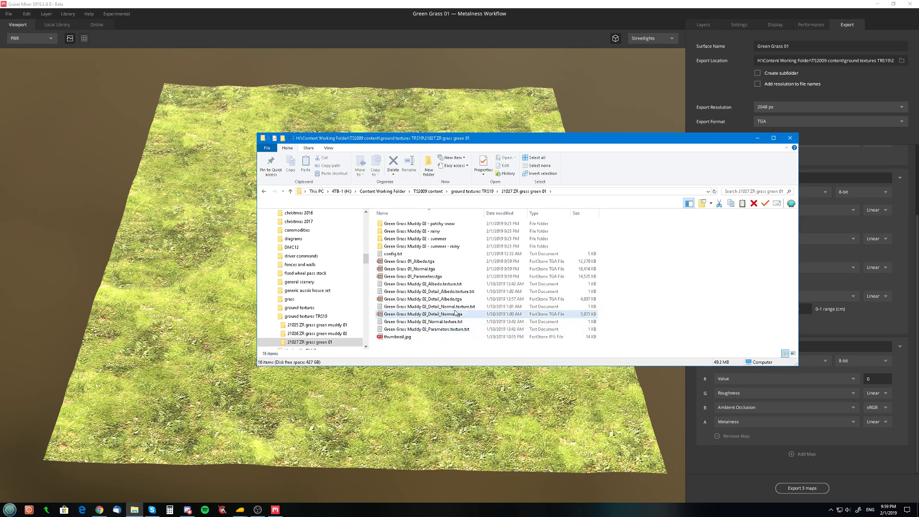
Rename the Green Grass Muddy 02 Albedo texture text file as Green Grass 01_Albedo.texture.txt
click(427, 285)
click(427, 285)
click(427, 285)
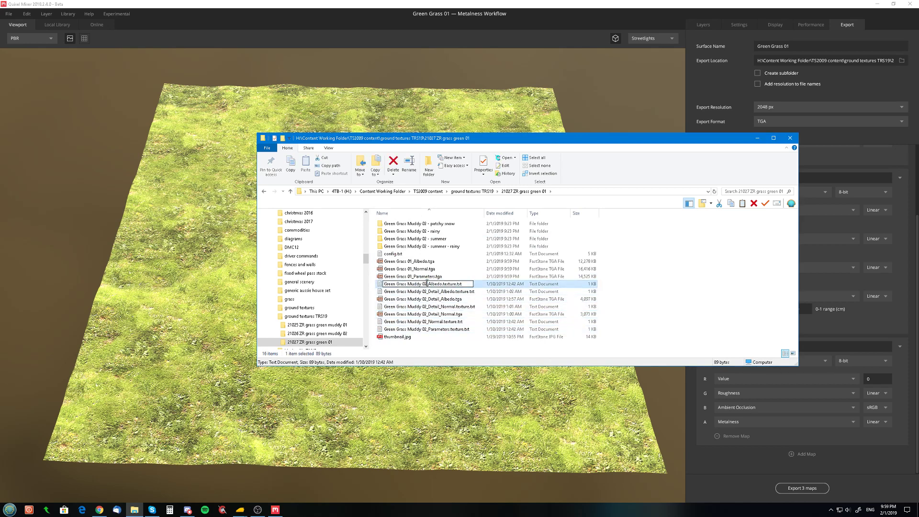
drag(426, 284, 381, 285)
text(Green Grass)
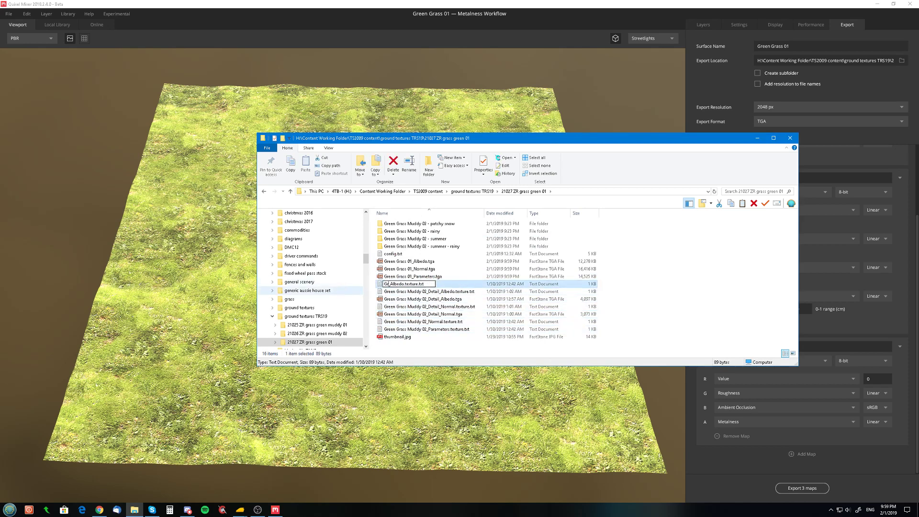
text( 01)
key(Return)
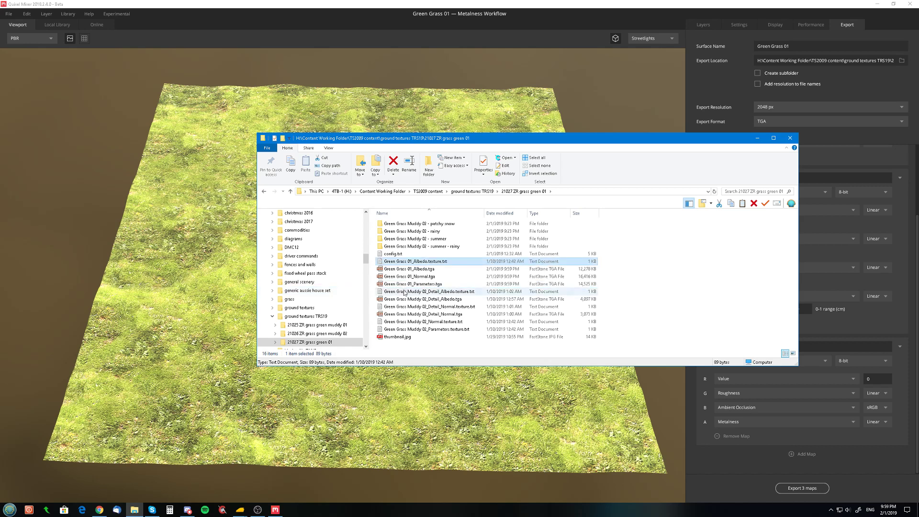
Rename the Green Grass Muddy 02 Normal texture text file as Green Grass 01_Normal.texture.txt
click(416, 323)
click(419, 322)
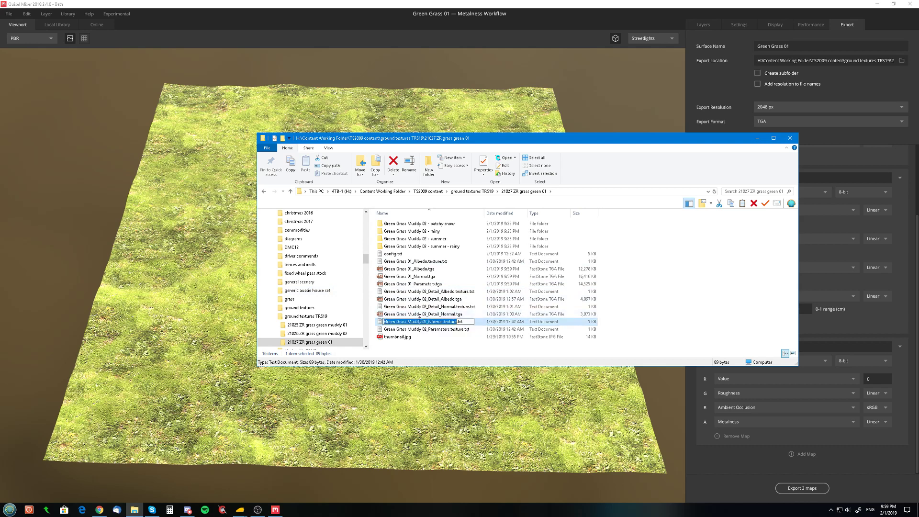
click(426, 321)
key(BackSpace)
key(BackSpace)
key(BackSpace)
key(BackSpace)
key(BackSpace)
key(BackSpace)
key(BackSpace)
key(BackSpace)
key(BackSpace)
key(BackSpace)
key(BackSpace)
key(BackSpace)
key(BackSpace)
key(BackSpace)
key(BackSpace)
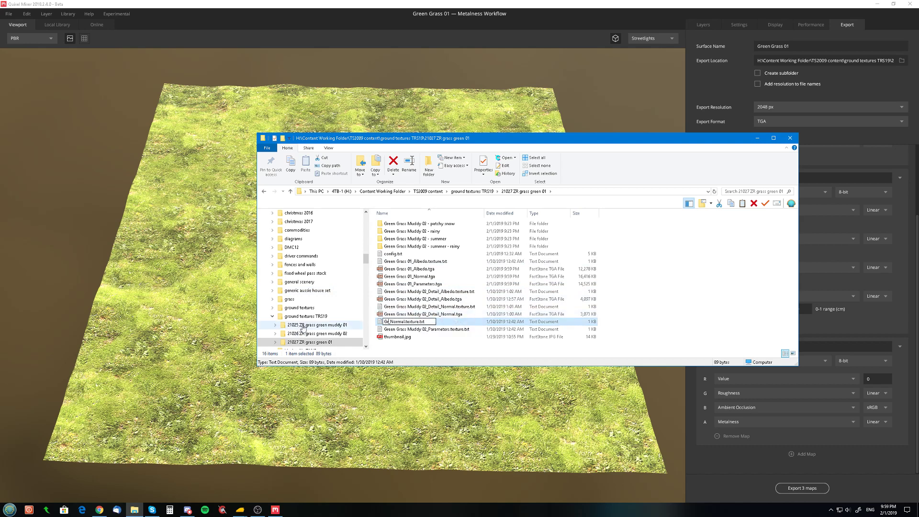
text(Grass 01)
key(Return)
Rename the Green Grass Muddy 02 Parameters texture text file as Green Grass 01_Parameters.texture.txt
click(426, 329)
click(426, 329)
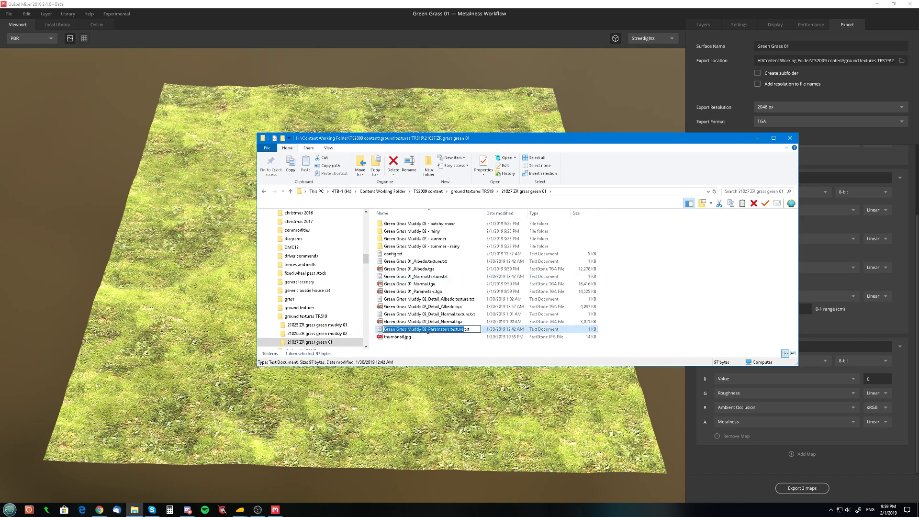
drag(428, 329, 236, 339)
key(BackSpace)
text(Green Grass )
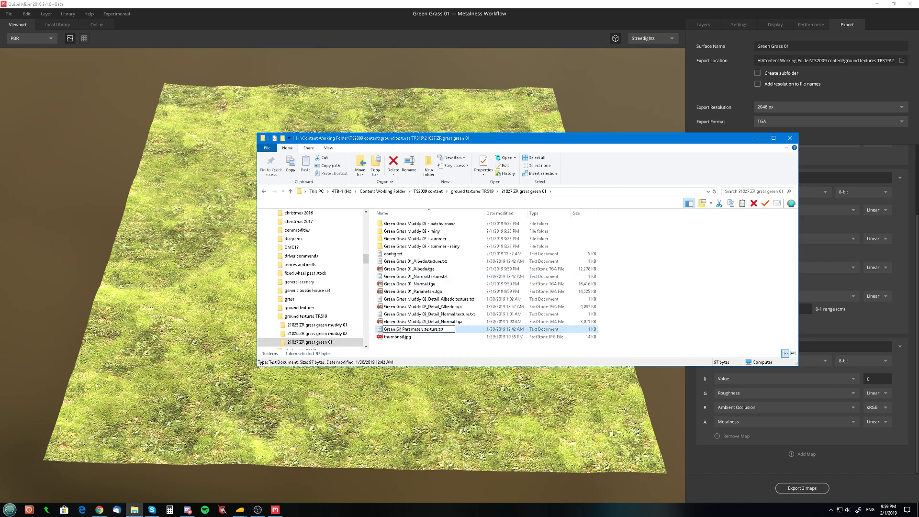
text(01)
key(Return)
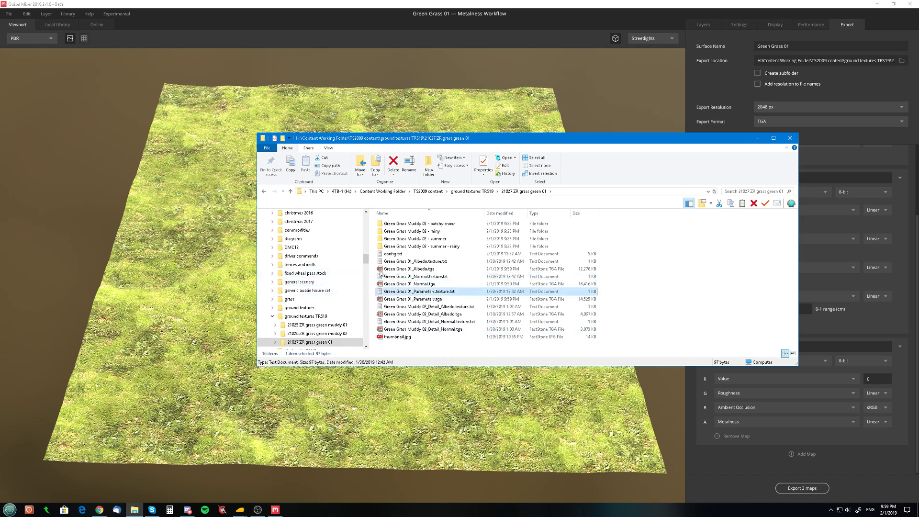
Open Green Grass 01_Albedo.texture.txt, set its Primary entry to Green Grass 01_Albedo.tga, and copy the name Green Grass 01
double_click(392, 262)
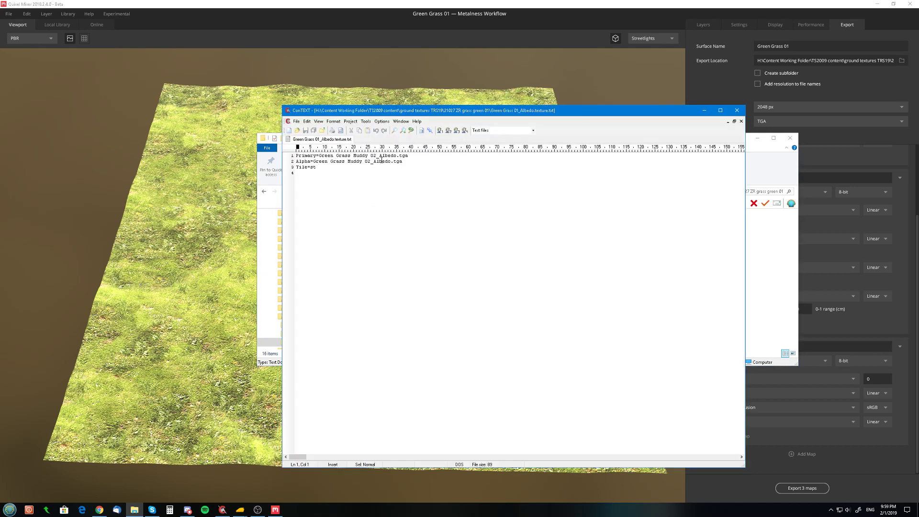
drag(377, 157, 319, 156)
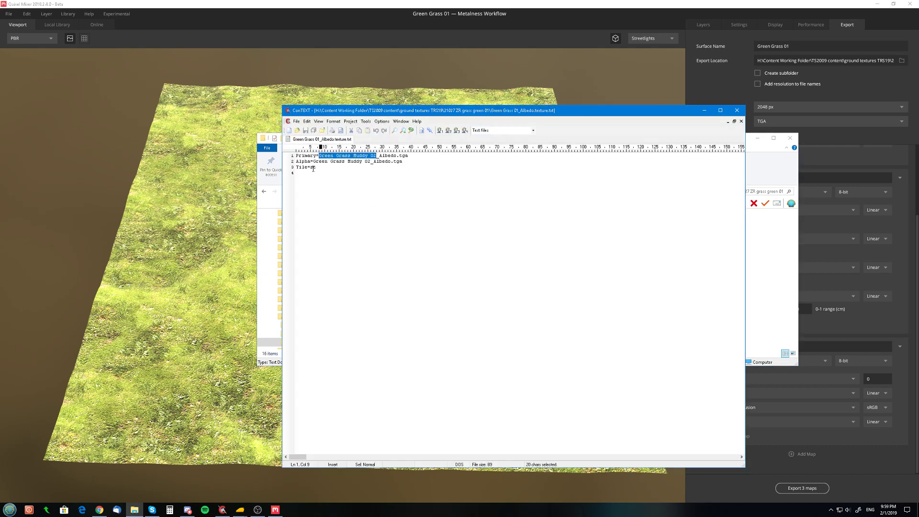
text(Green Gras)
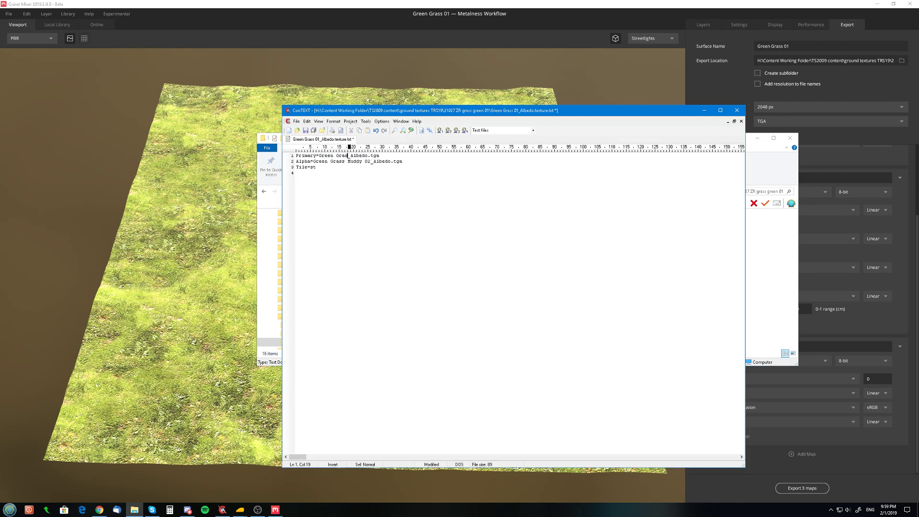
text(s 01)
shift+click(320, 156)
key(ctrl+c)
Try to replace the image name in the Albedo texture file's Alpha line with Green Grass 01, and save
drag(371, 162, 322, 164)
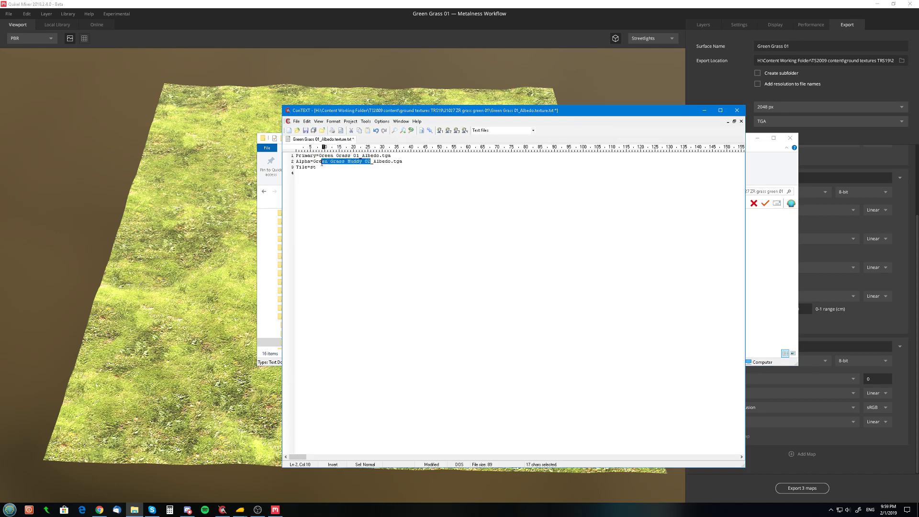
key(shift+Left)
key(shift+Left)
key(ctrl+v)
key(ctrl+s)
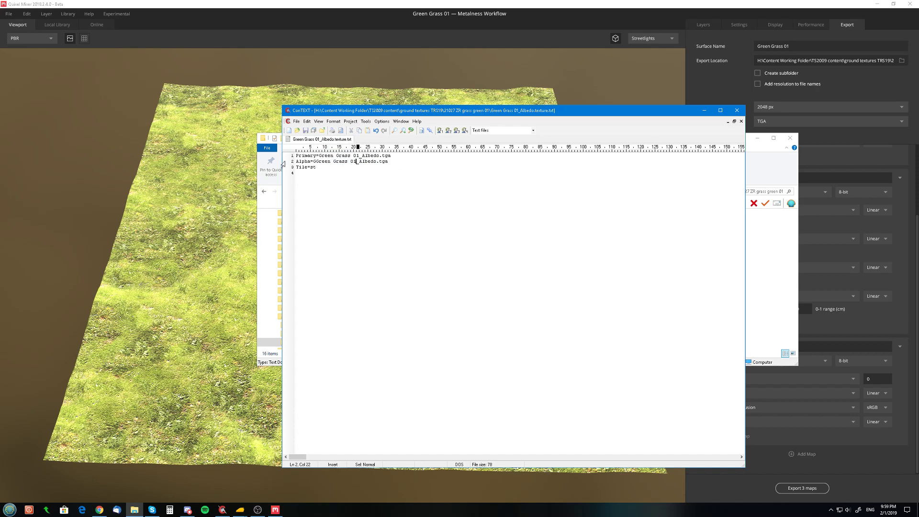
Delete the whole Alpha line from the Albedo texture file, save it and close it
click(283, 162)
key(Delete)
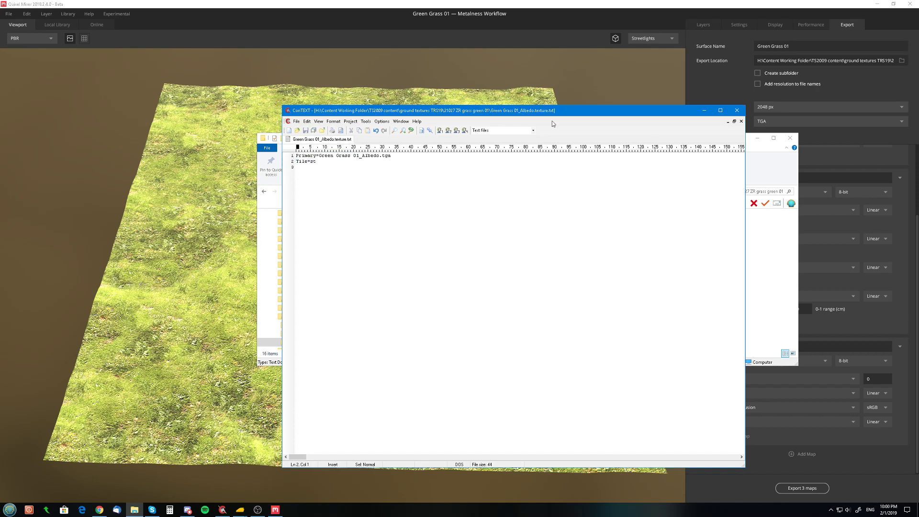
click(737, 111)
Change the Primary and Alpha image names in Green Grass 01_Normal.texture.txt to Green Grass 01, save and close the file
click(400, 276)
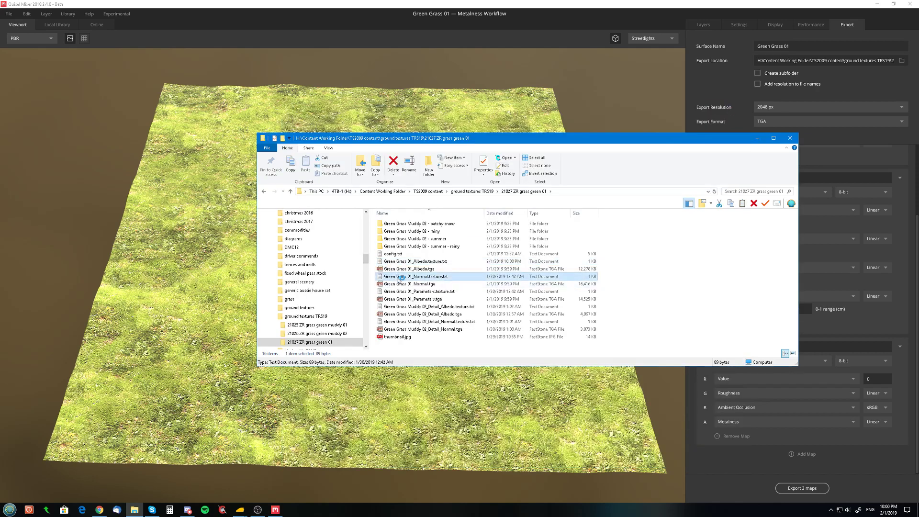
mouse_move(319, 156)
mouse_down()
mouse_move(377, 155)
mouse_move(313, 161)
mouse_up()
key(ctrl+v)
key(ctrl+v)
key(ctrl+s)
click(737, 111)
Change the Primary and Alpha entries in Green Grass 01_Parameters.texture.txt to Green Grass 01_Parameters.tga, save and close the file
double_click(421, 293)
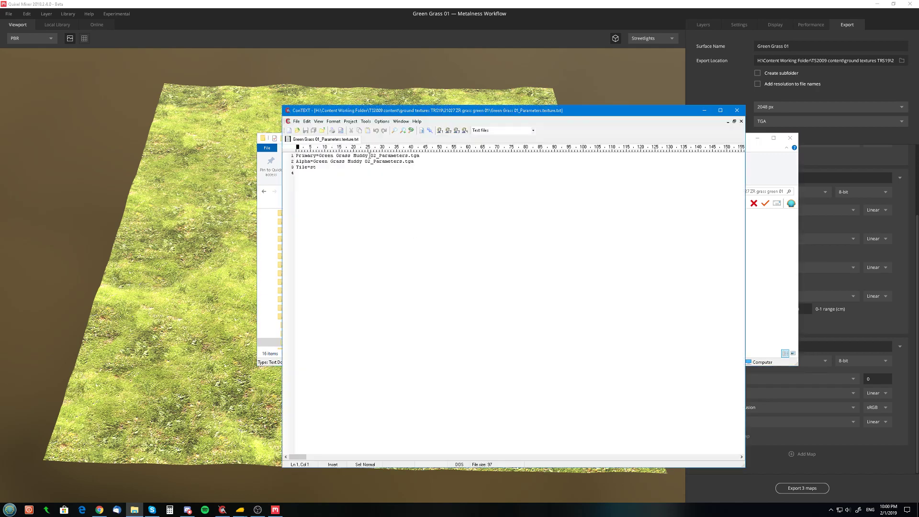
mouse_move(377, 156)
mouse_down()
mouse_move(317, 157)
mouse_move(371, 161)
mouse_up()
key(ctrl+v)
key(ctrl+v)
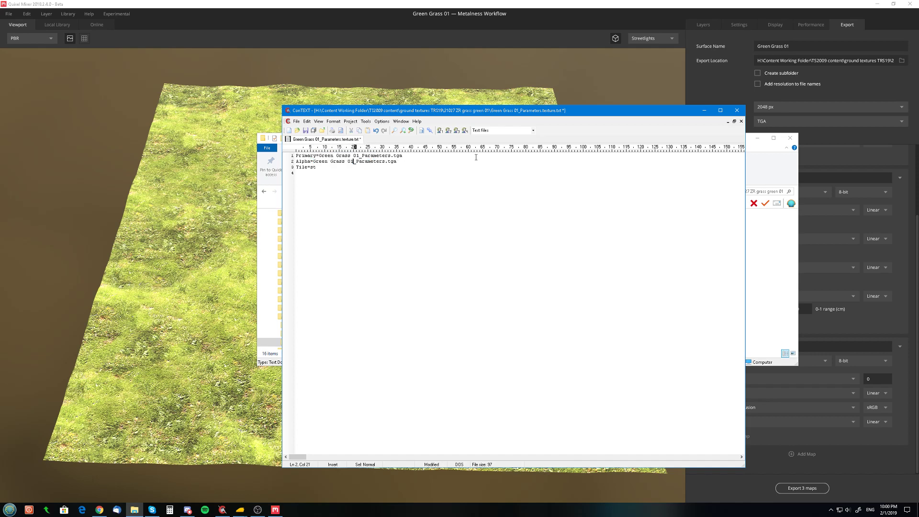
key(ctrl+s)
click(737, 111)
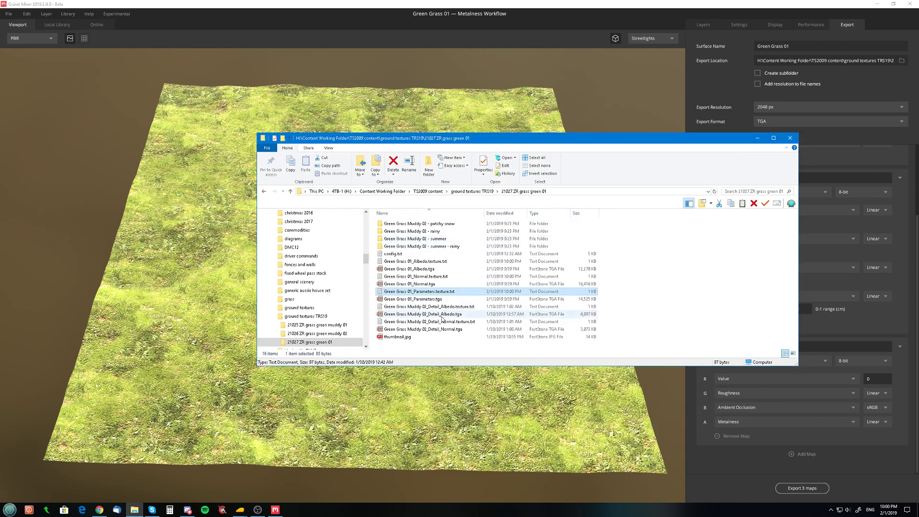
View the Green Grass Muddy 02 Detail Albedo and Detail Normal TGA maps in the image viewer
click(413, 322)
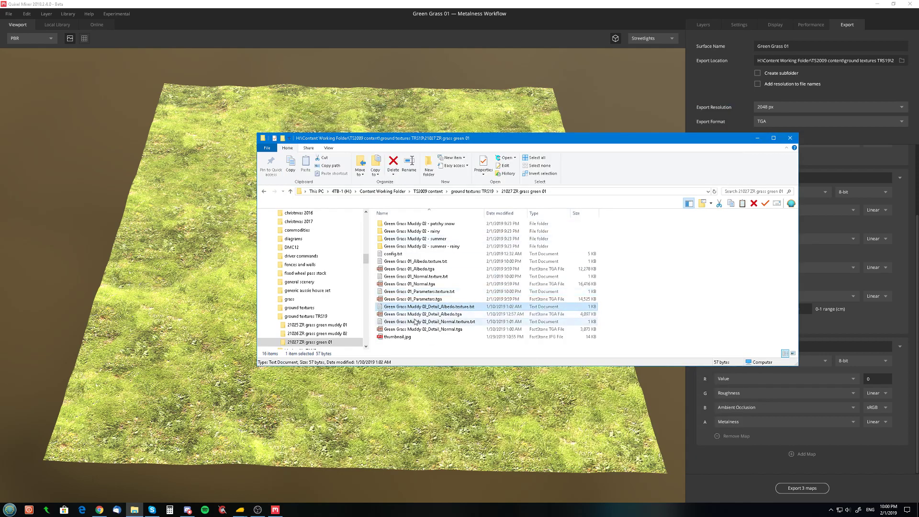
click(416, 330)
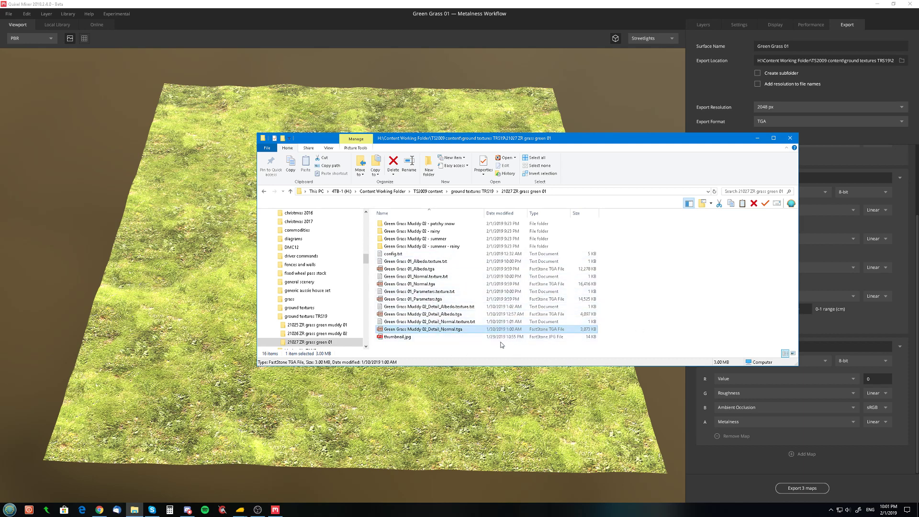
double_click(450, 314)
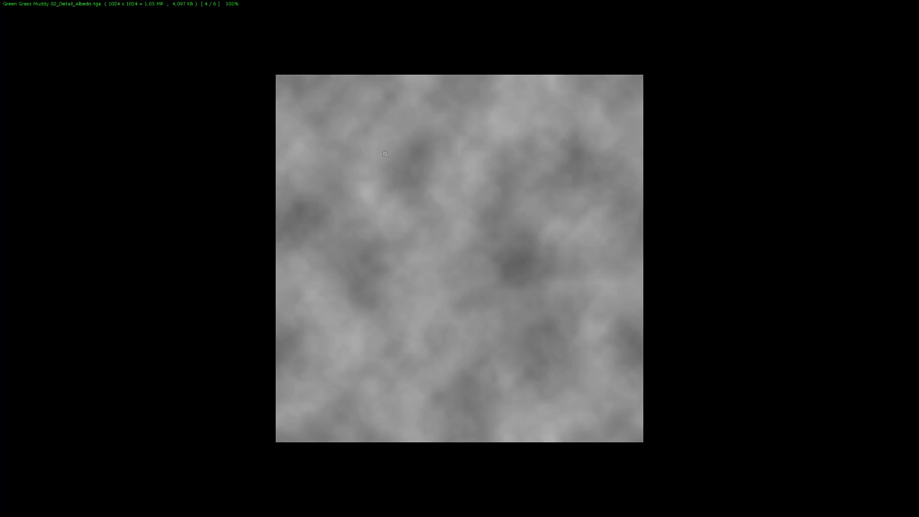
scroll(385, 154, down, 1)
scroll(385, 155, up, 1)
scroll(393, 166, down, 1)
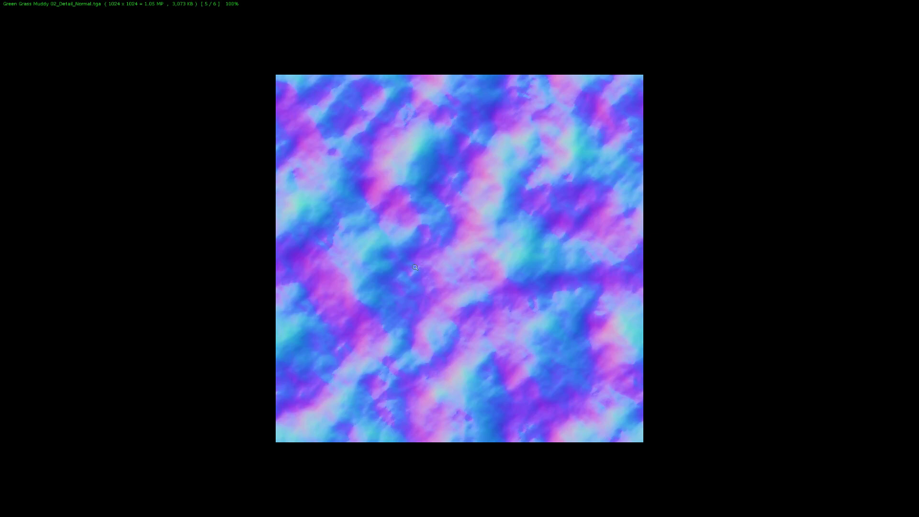
key(Escape)
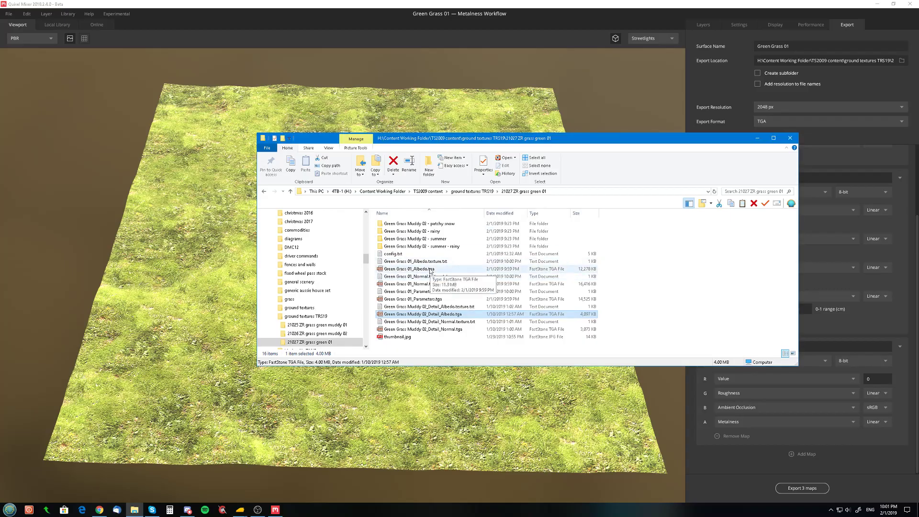
In config.txt, set the username to ZR Green Grass 01 PBR Seasonal and point the main texture and normal-texture entries to Green Grass 01
double_click(390, 255)
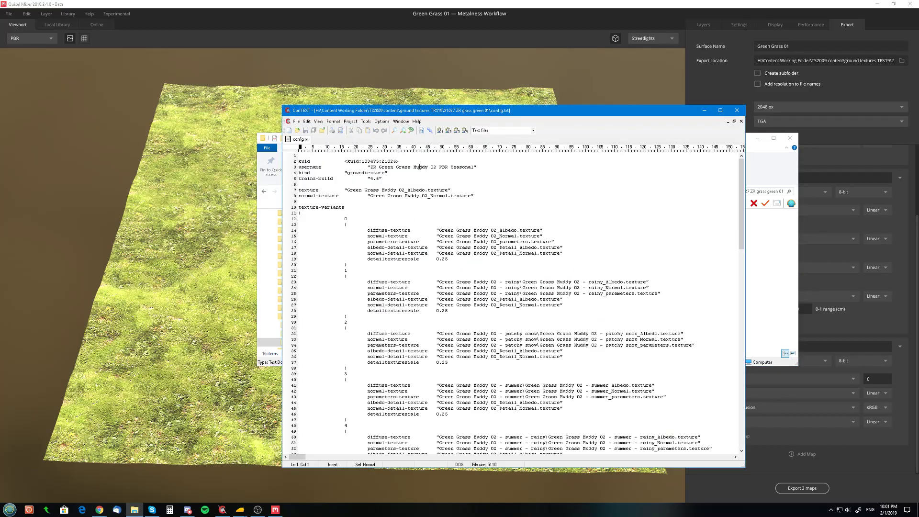
drag(414, 166, 437, 166)
text(01)
drag(405, 190, 371, 196)
text(01)
key(ctrl+v)
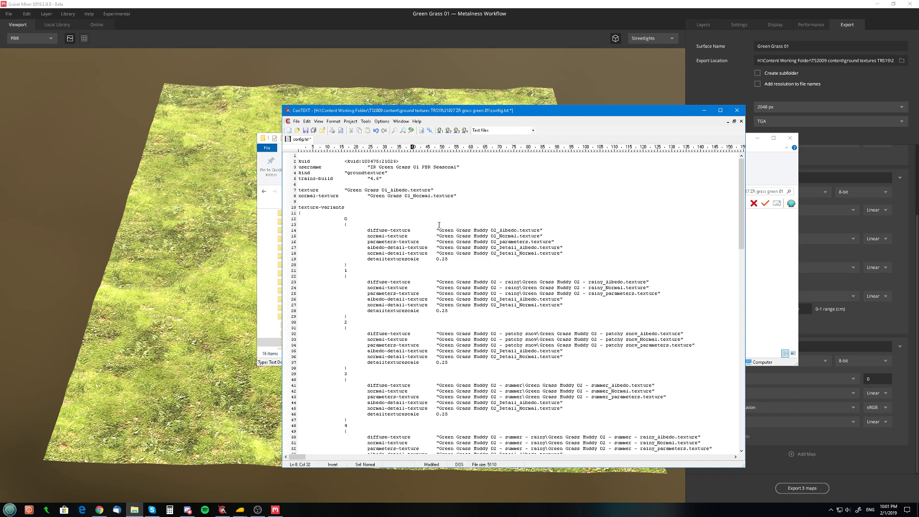
Point texture variant 0's diffuse, normal and parameters entries to the Green Grass 01 textures and save config.txt
mouse_move(439, 230)
mouse_down()
mouse_move(496, 230)
mouse_move(441, 236)
mouse_up()
key(ctrl+v)
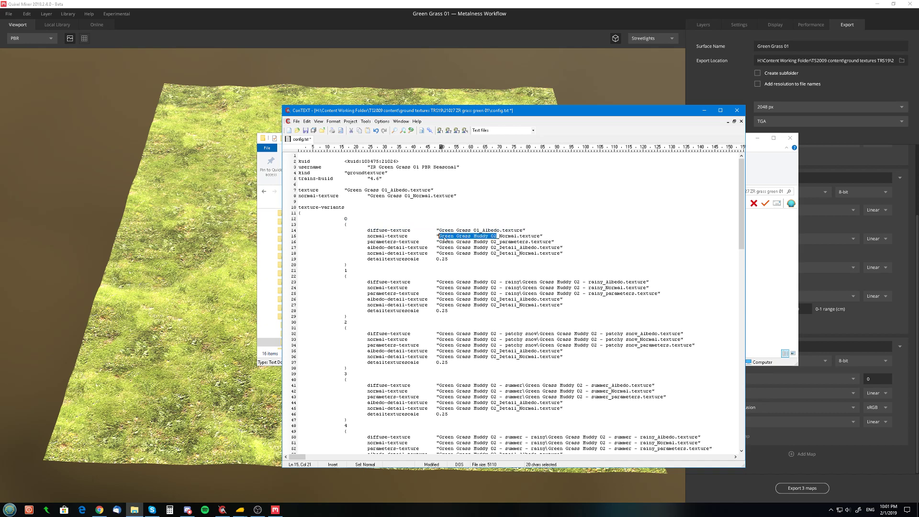
key(ctrl+v)
drag(497, 242, 441, 242)
key(ctrl+v)
key(ctrl+s)
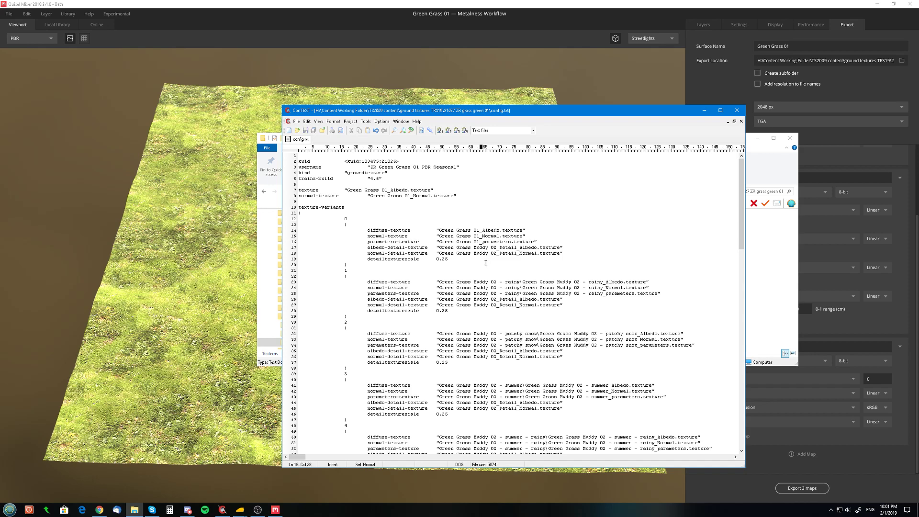
scroll(493, 336, down, 9)
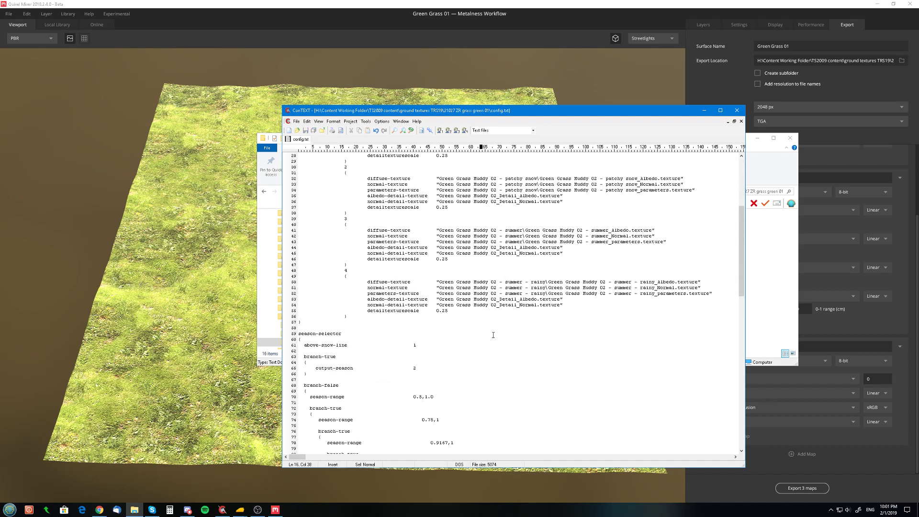
In config.txt of the 21027 ZR grass green 01 folder, change the last digit of the kuid to 7, then save and close the file
scroll(586, 213, up, 9)
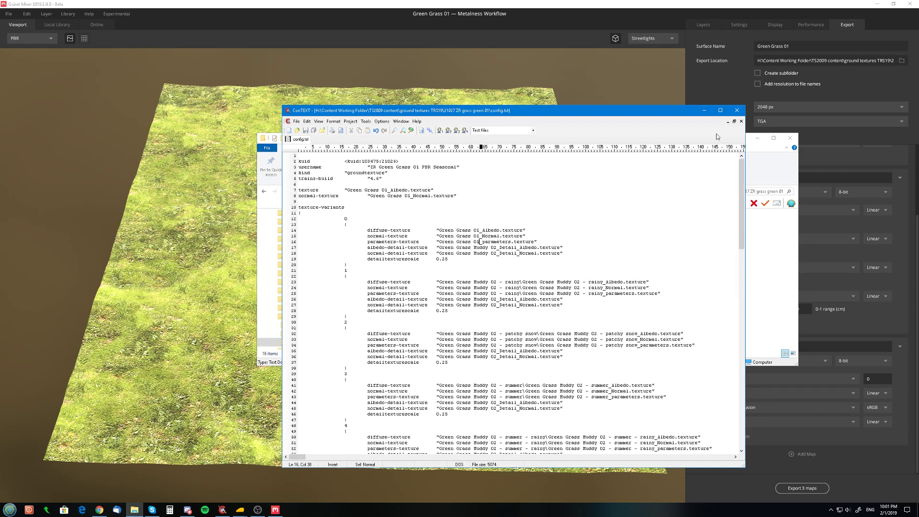
click(737, 110)
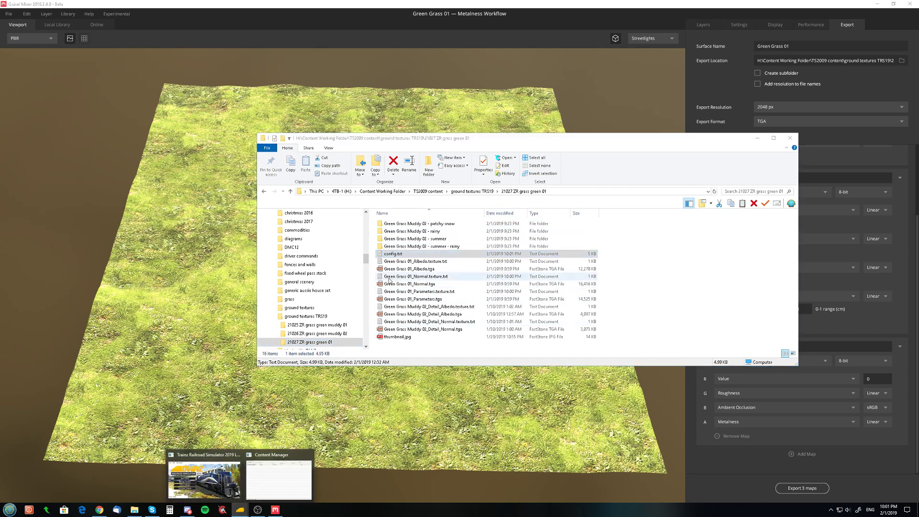
double_click(388, 255)
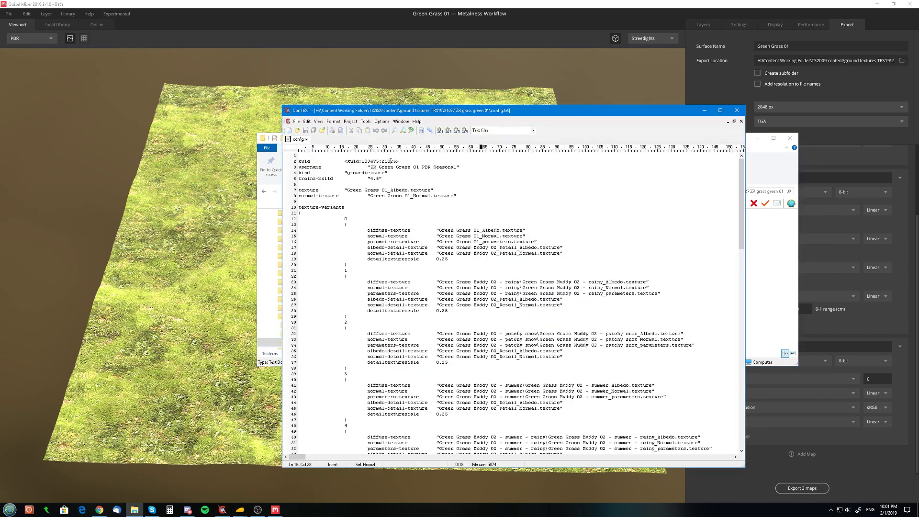
drag(393, 162, 397, 161)
text(7)
click(737, 110)
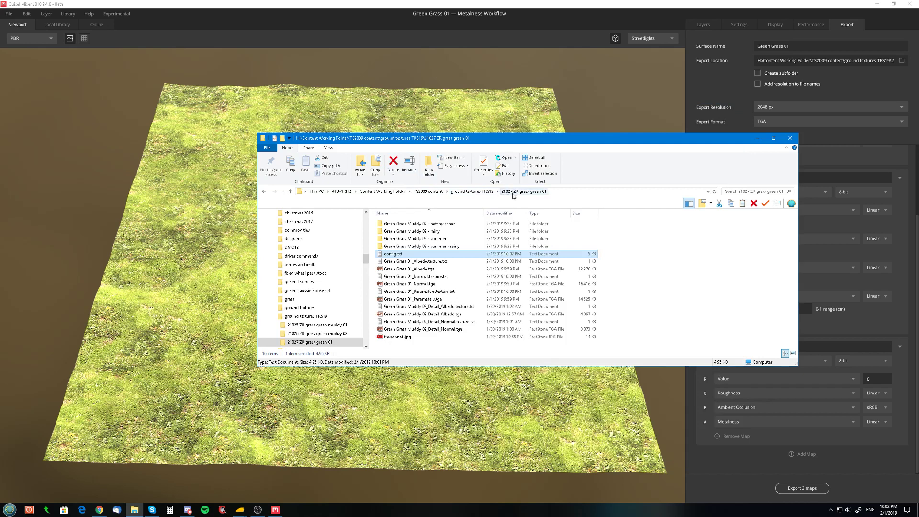
Import the 21027 ZR grass green 01 folder into the Trainz Content Manager
click(306, 316)
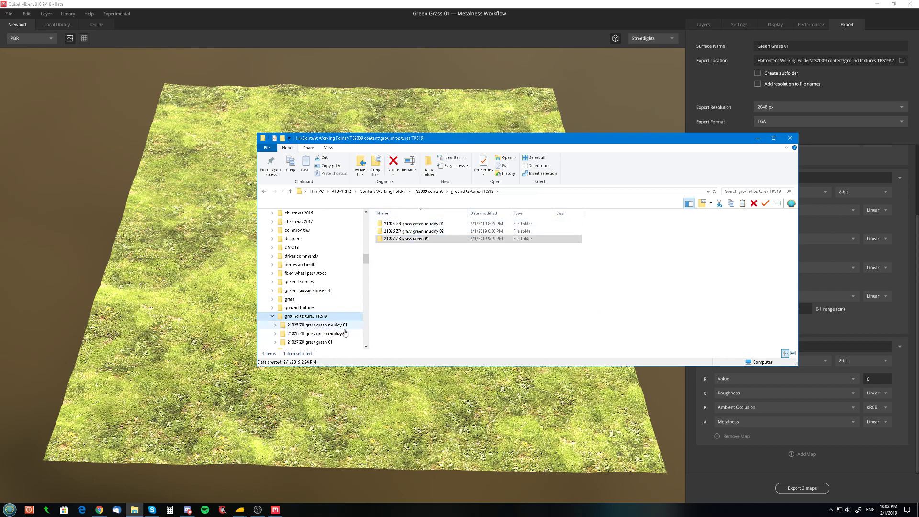
click(314, 342)
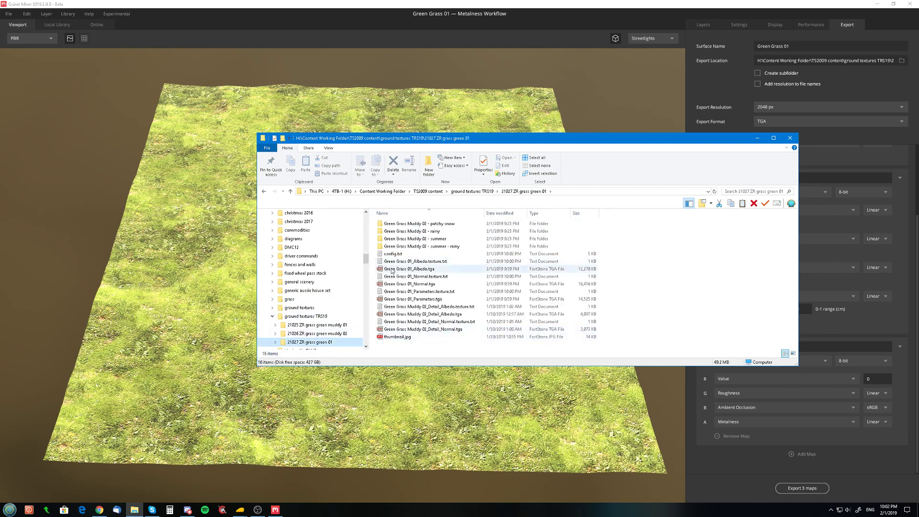
mouse_move(241, 514)
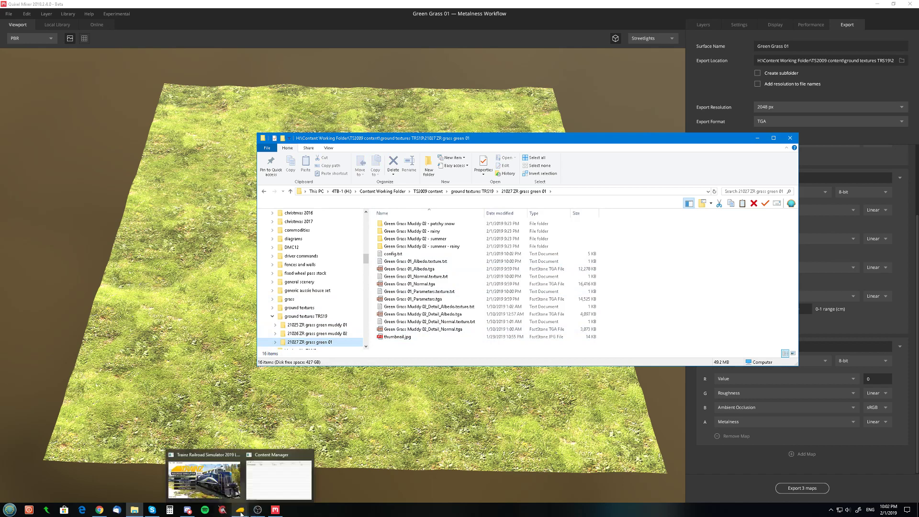
click(265, 475)
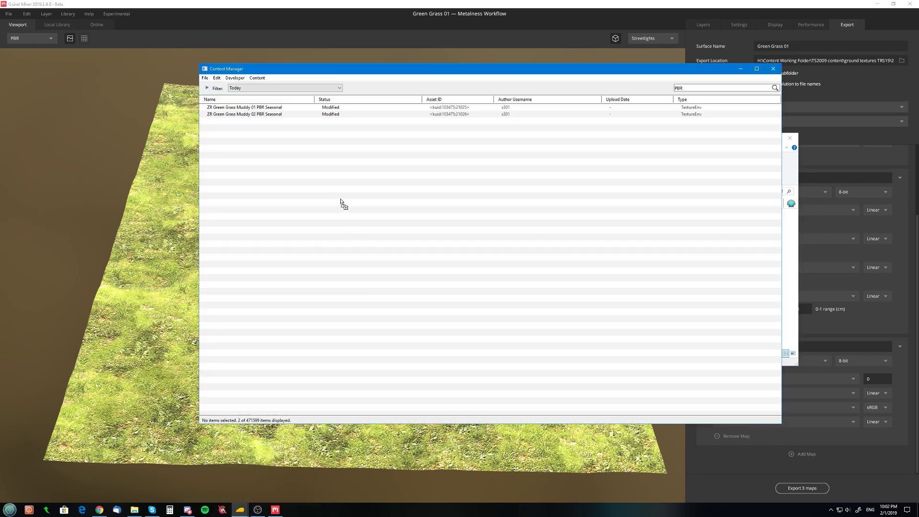
drag(341, 200, 341, 202)
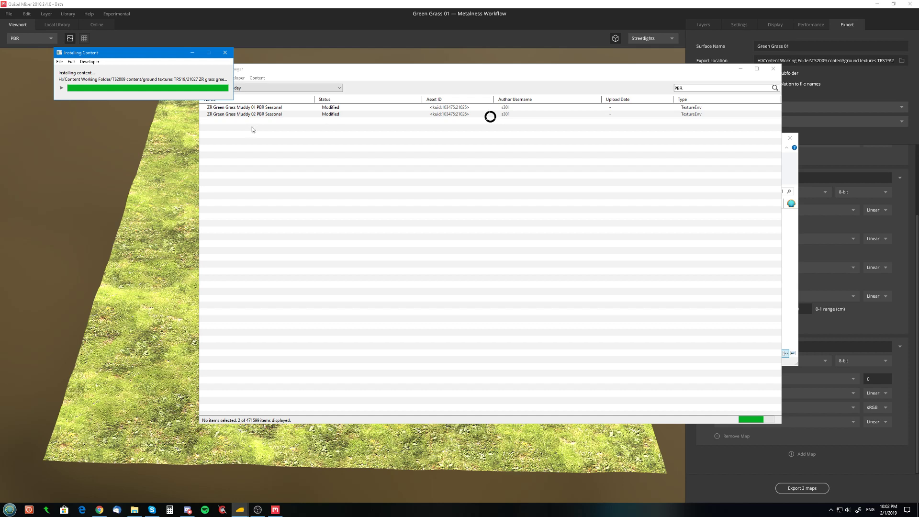
Check the properties of the 21027 ZR grass green 01 folder, reopen the folder and close the finished installation window
click(135, 510)
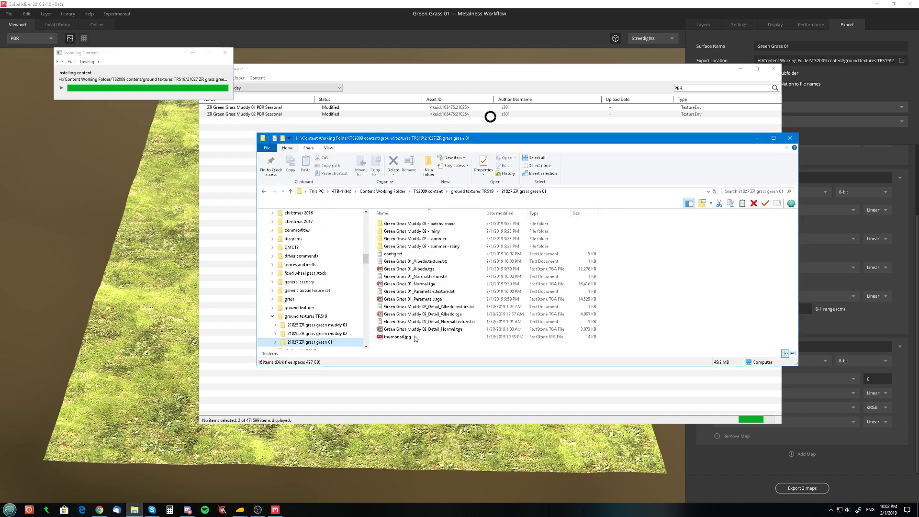
right_click(316, 344)
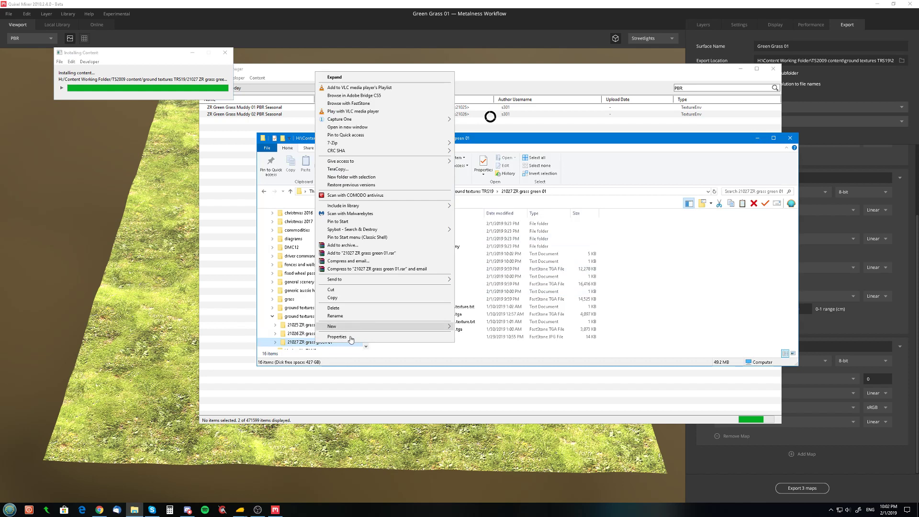
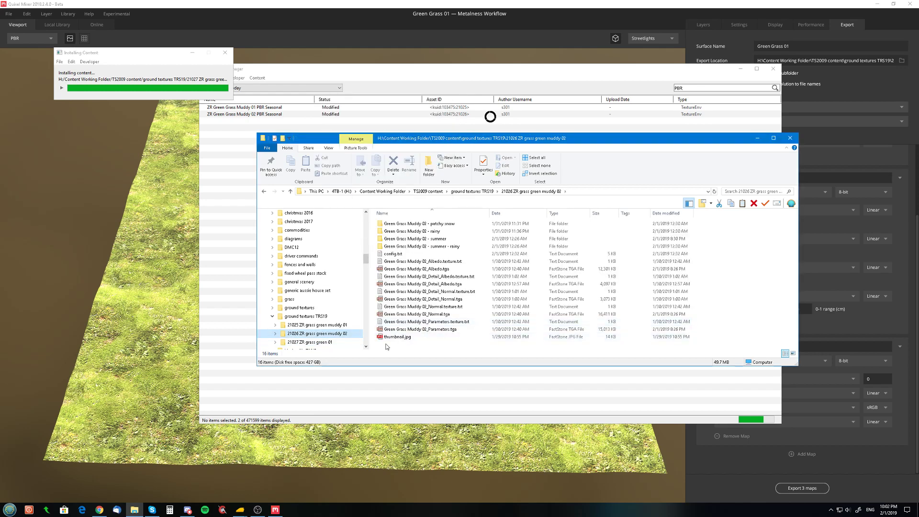
click(307, 316)
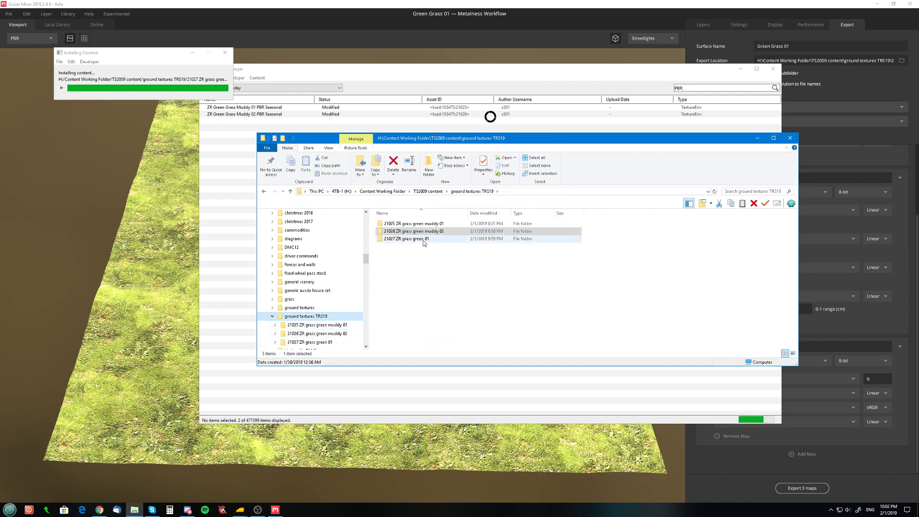
right_click(423, 244)
click(454, 498)
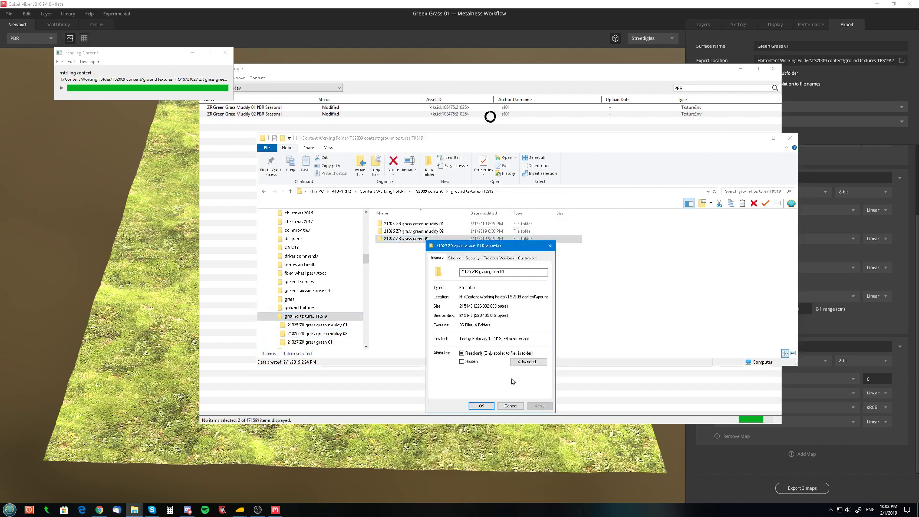
click(511, 405)
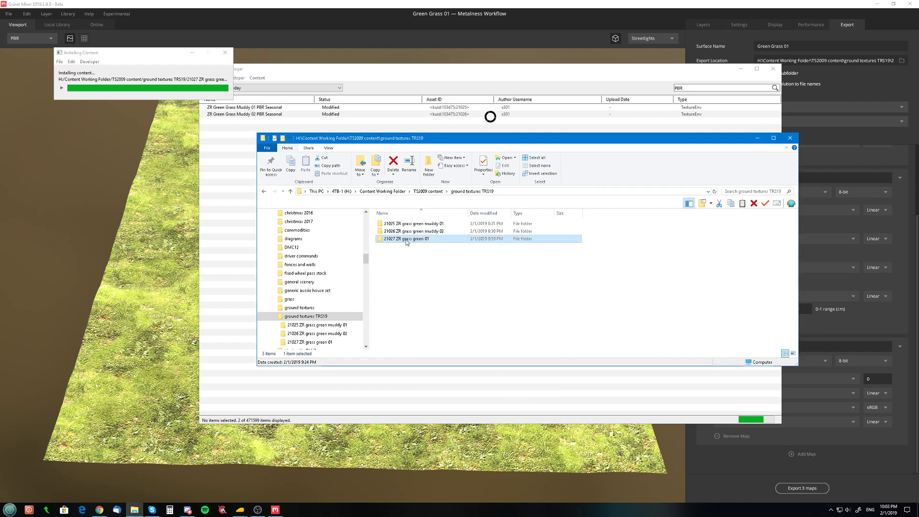
double_click(406, 241)
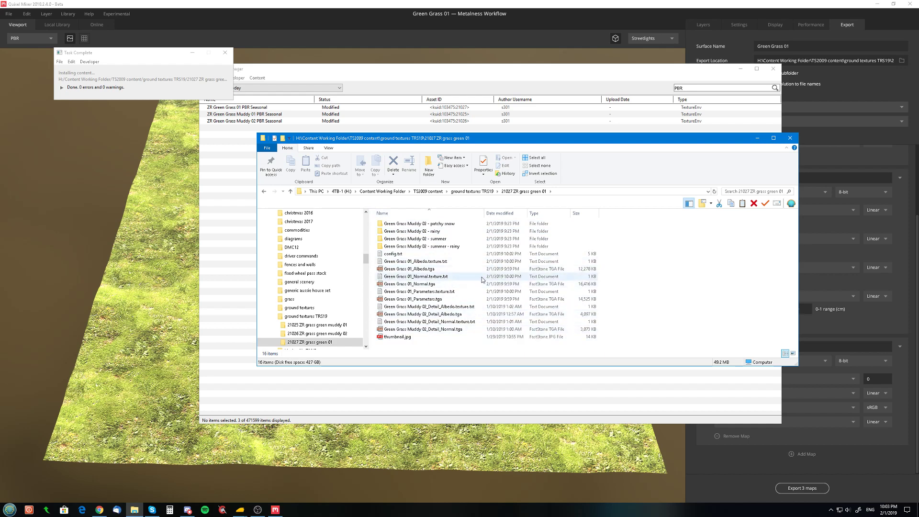
click(226, 53)
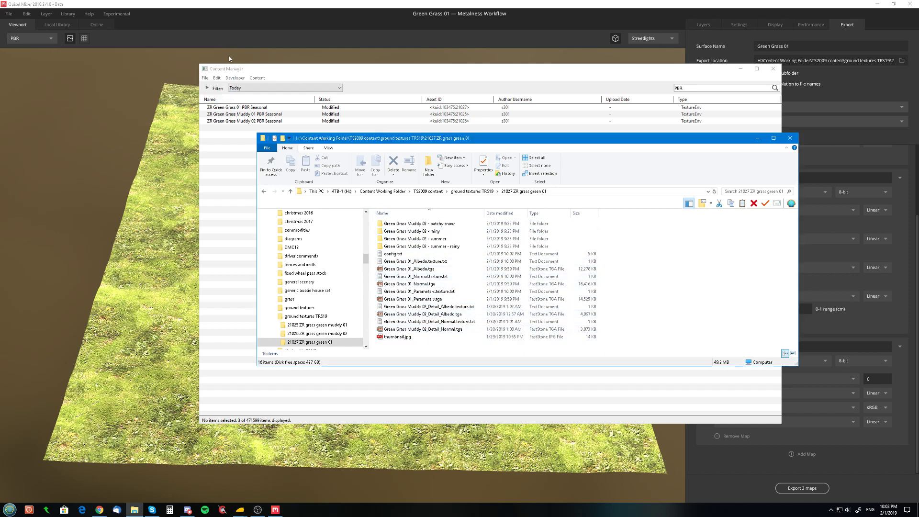
Select ZR Green Grass 01 PBR Seasonal in Content Manager, then switch to Trainz Railroad Simulator 2019 and create a new route with the default settings
click(252, 117)
click(253, 109)
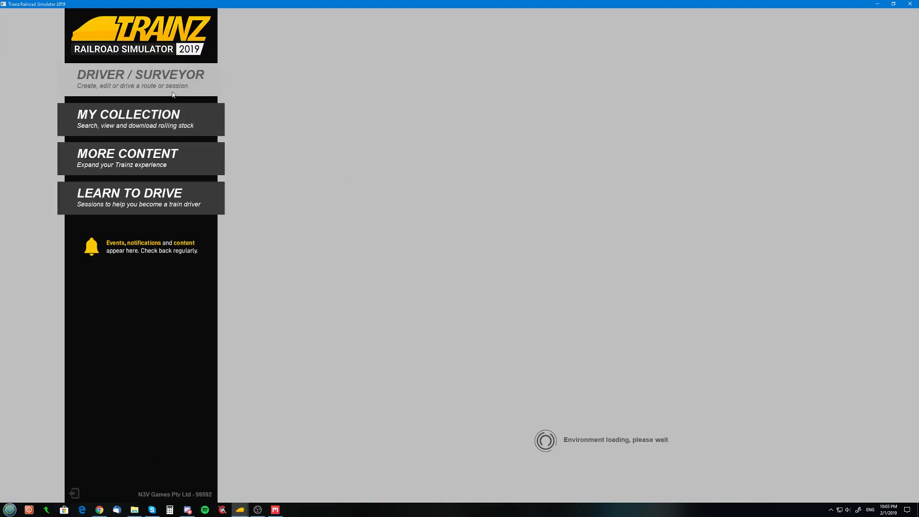
click(173, 95)
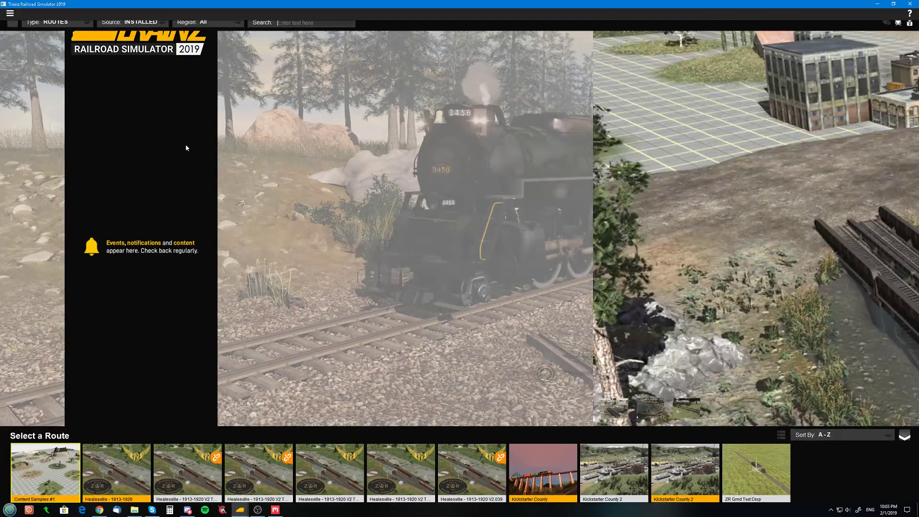
click(807, 495)
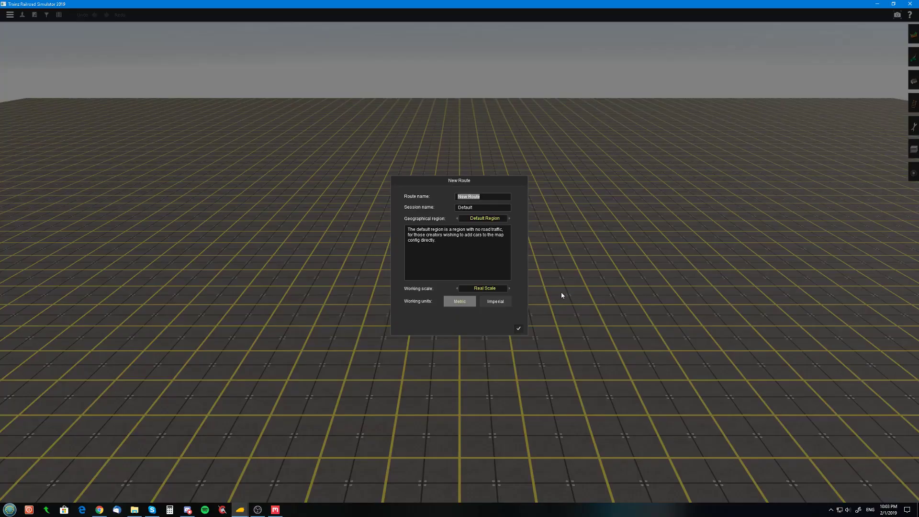
click(519, 330)
Move the route's environment date back one month and close the environment settings
click(9, 15)
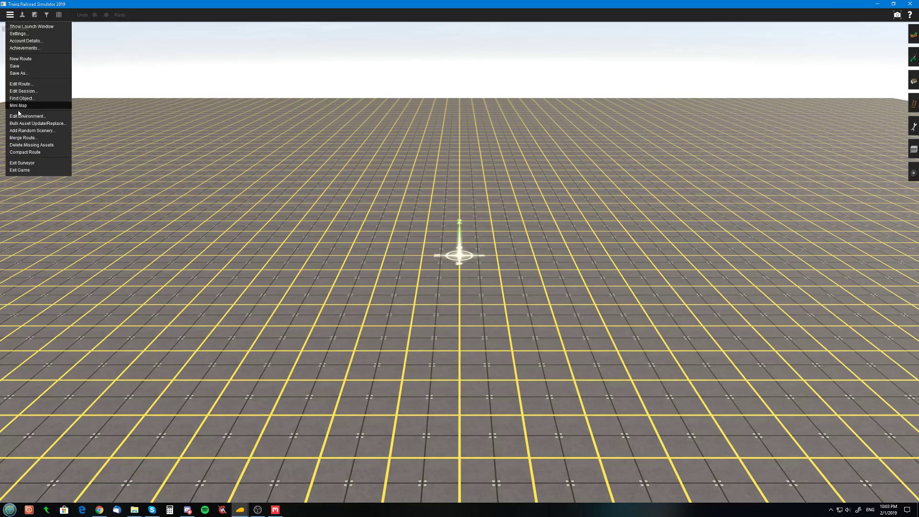
click(22, 116)
click(90, 264)
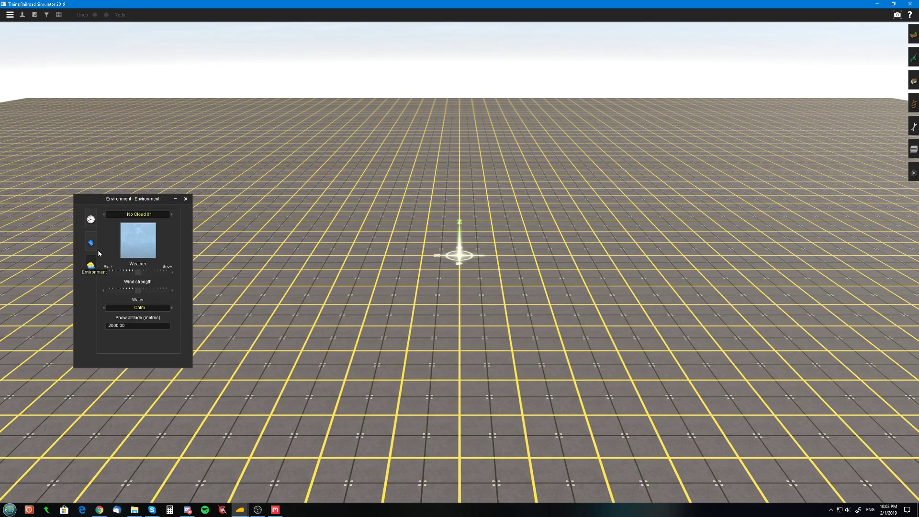
click(91, 243)
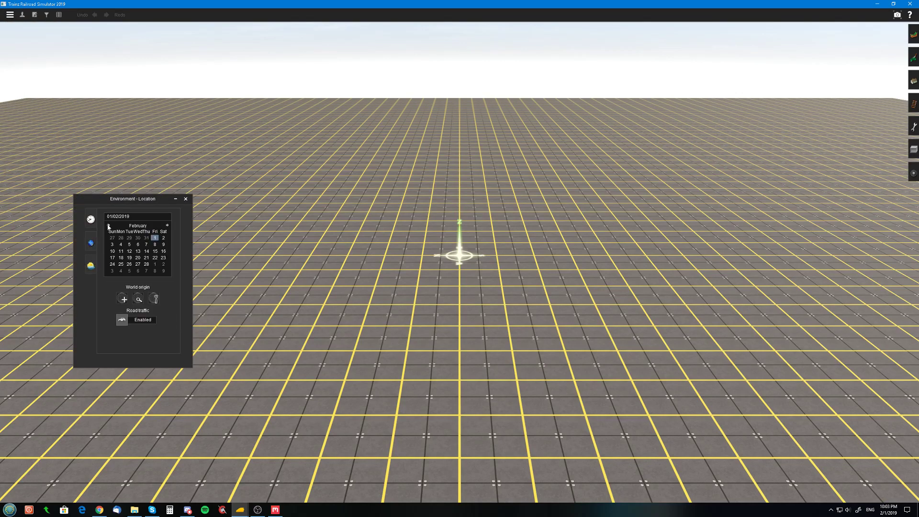
click(109, 226)
click(185, 200)
Paint a large patch of terrain around the compass marker with the light green grass ground texture
click(915, 58)
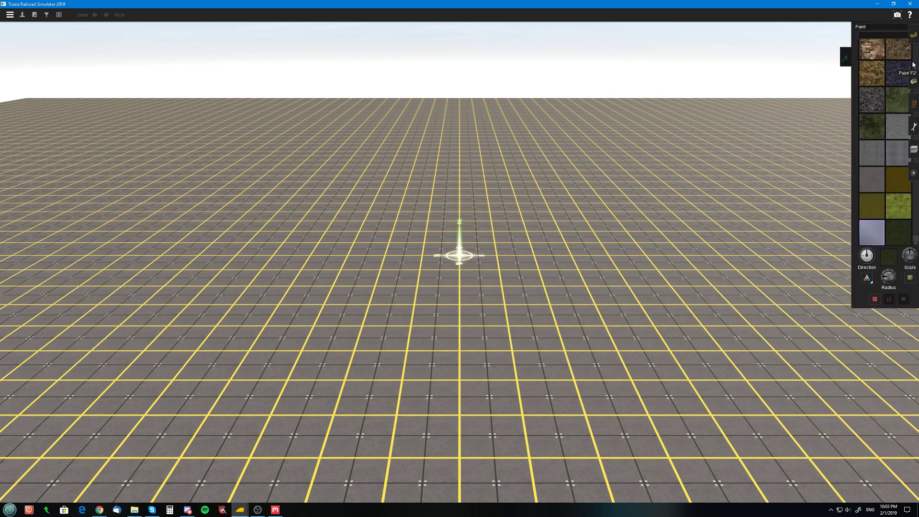
click(877, 205)
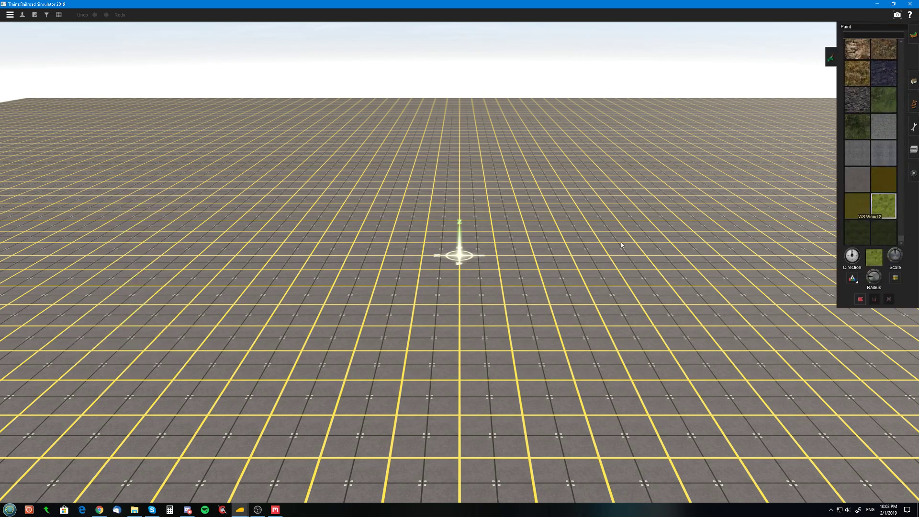
mouse_move(415, 312)
mouse_down()
mouse_move(400, 308)
mouse_move(424, 287)
mouse_up()
mouse_move(381, 211)
mouse_down()
mouse_move(539, 288)
mouse_move(479, 376)
mouse_move(438, 397)
mouse_up()
drag(335, 207, 374, 324)
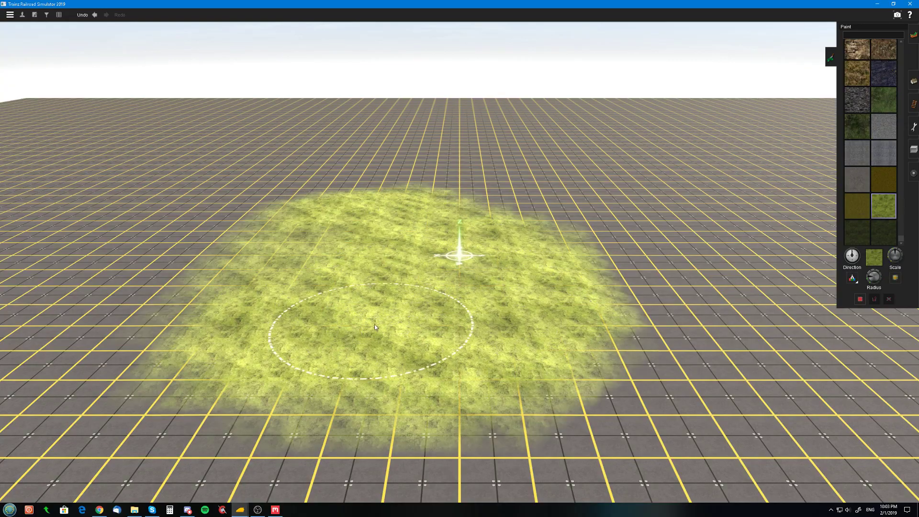
scroll(375, 320, up, 5)
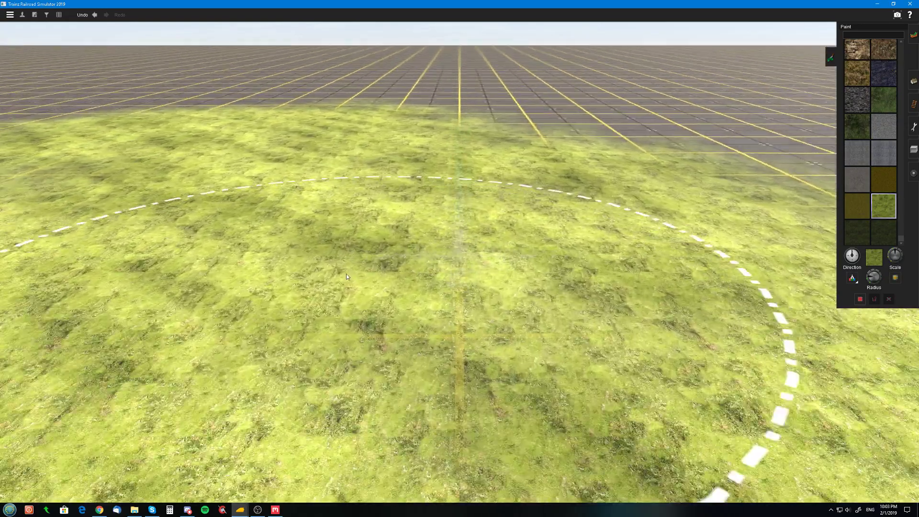
scroll(346, 276, down, 6)
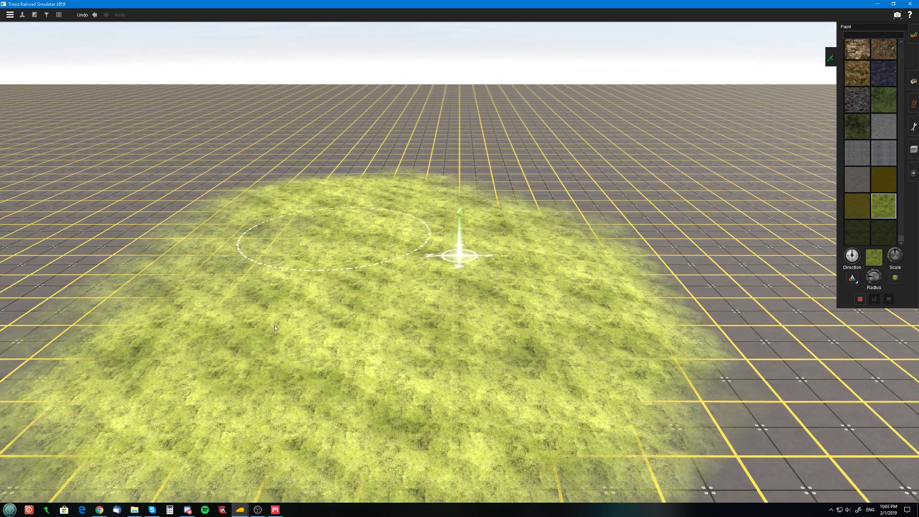
mouse_move(545, 188)
mouse_down()
mouse_move(443, 193)
mouse_move(605, 226)
mouse_move(593, 364)
mouse_move(287, 395)
mouse_move(113, 248)
mouse_move(180, 308)
mouse_move(493, 266)
mouse_move(718, 494)
mouse_up()
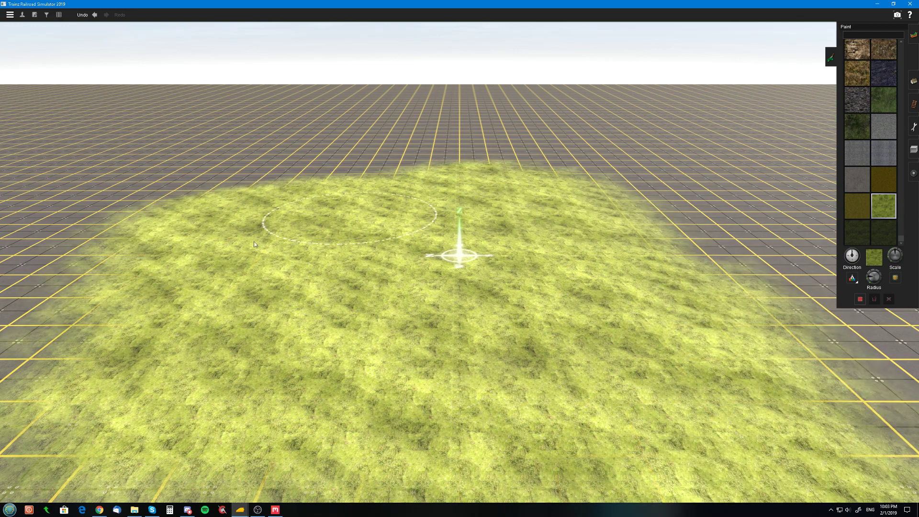
Examine the painted grass up close and from low angles for texture detail and visible repetition
scroll(426, 307, up, 3)
scroll(427, 303, up, 10)
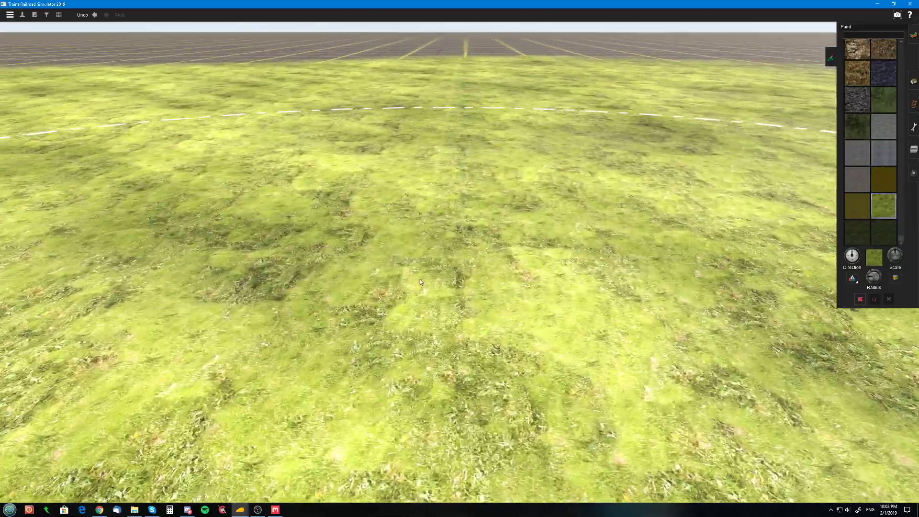
key(Left)
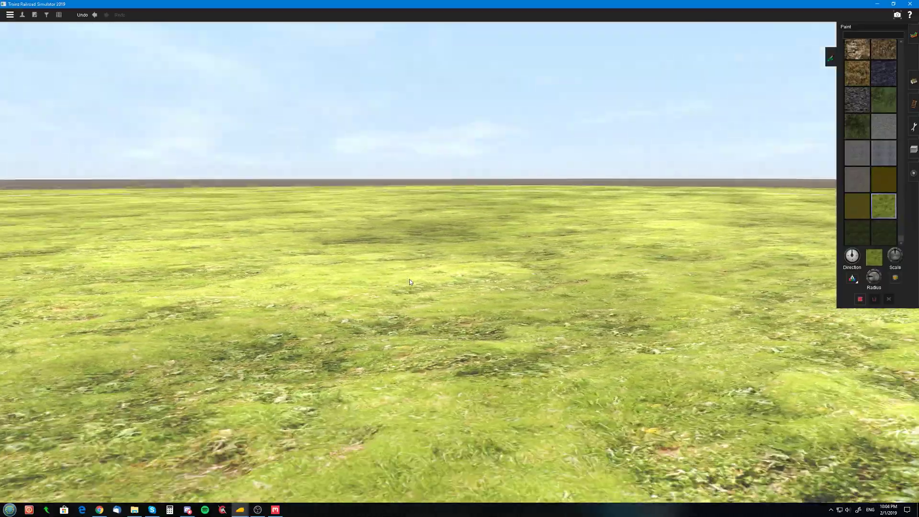
key(Left)
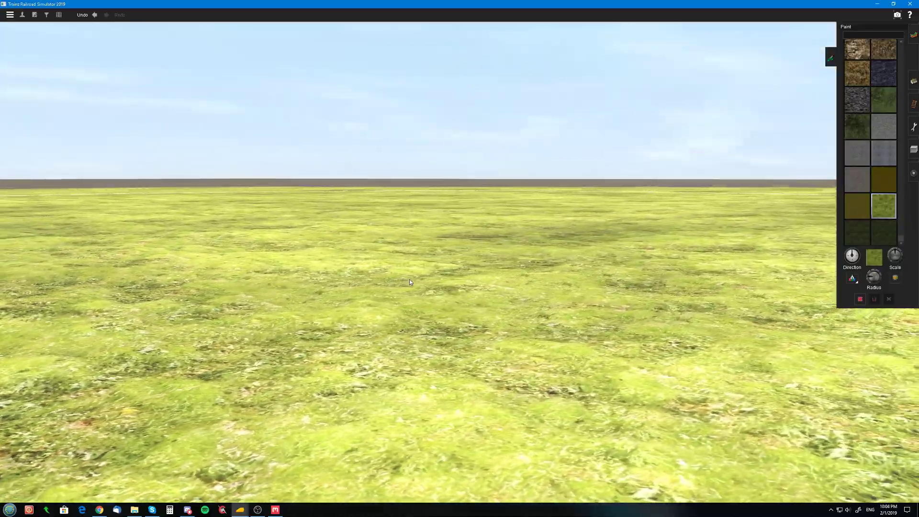
key(Up)
key(Down)
key(Down)
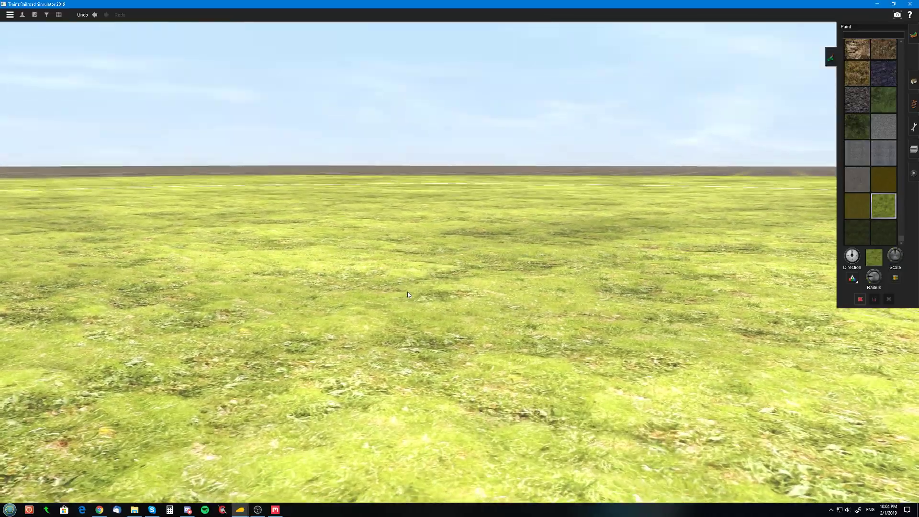
key(Up)
key(Down)
key(Up)
key(Left)
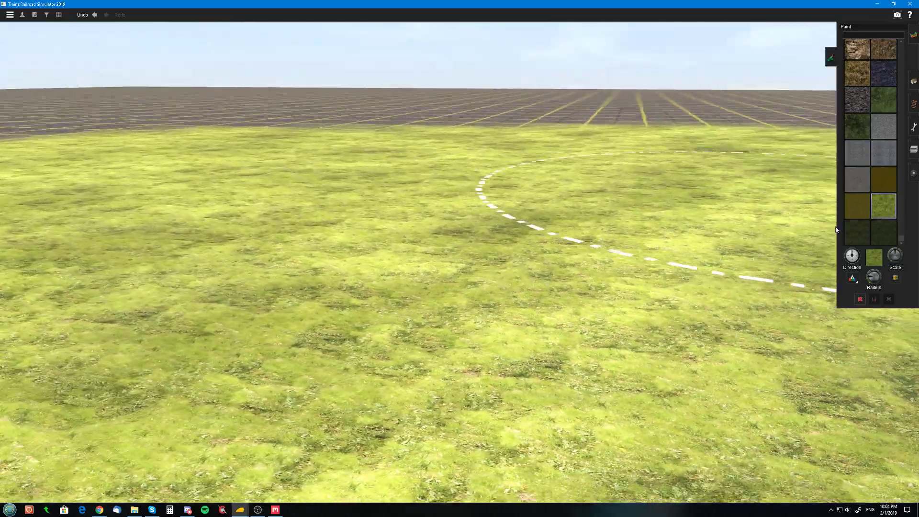
Paint part of the light green grass patch with the first of the two dark green ground textures
click(866, 239)
right_click(677, 307)
key(Left)
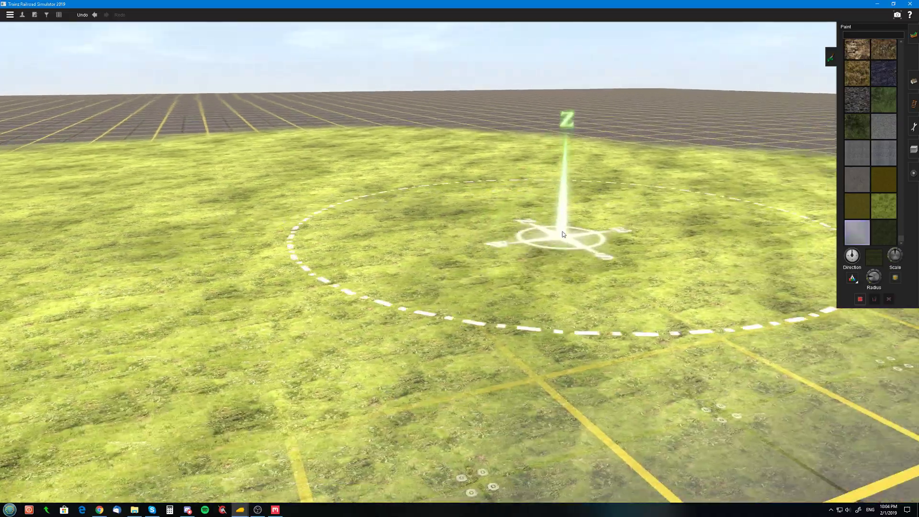
key(Up)
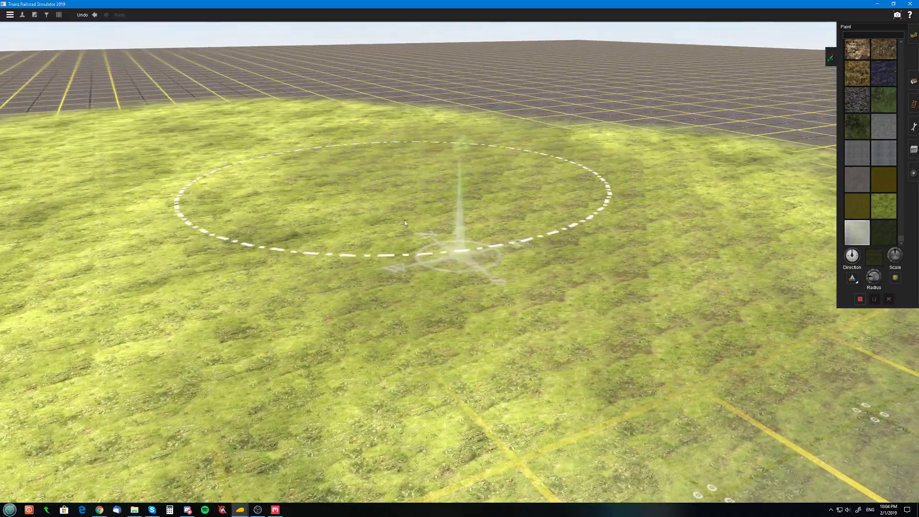
Examine the newly painted dark green grass up close, at a low angle and from farther away for detail and repetition
key(Left)
scroll(561, 244, up, 10)
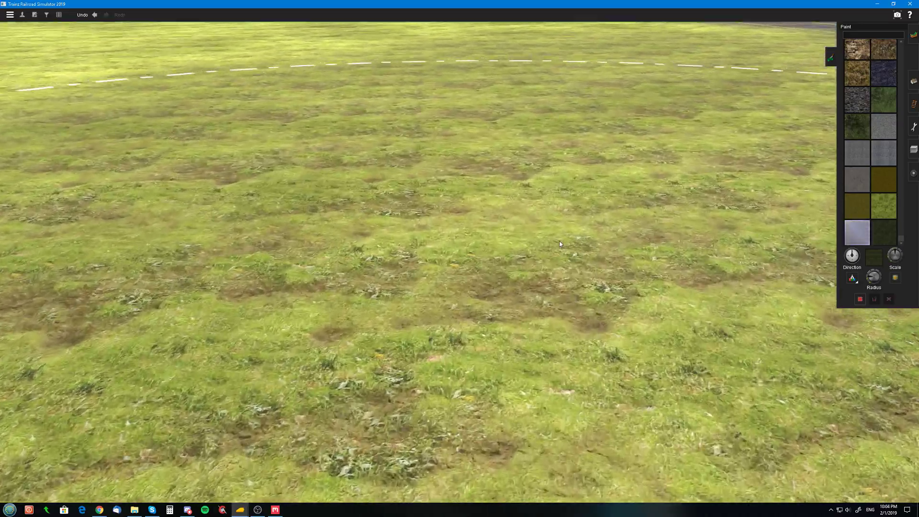
key(Down)
key(Left)
key(Down)
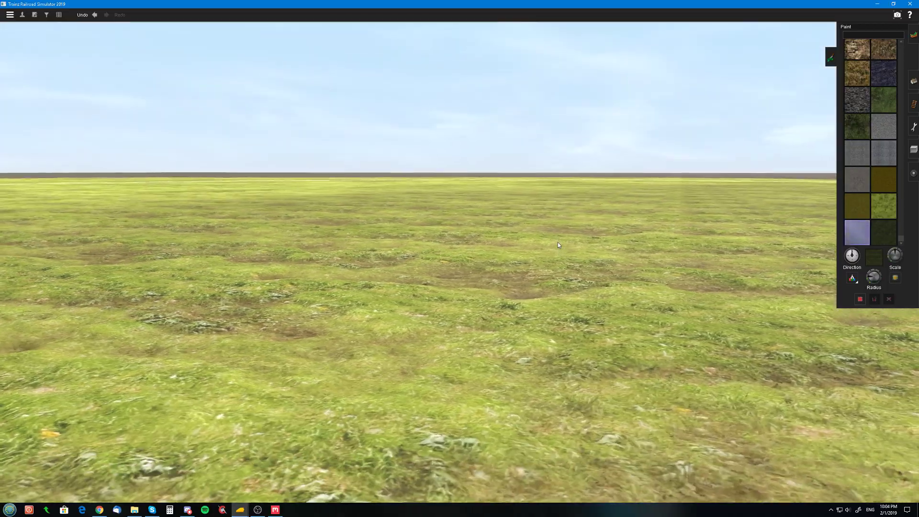
key(Up)
scroll(561, 317, down, 5)
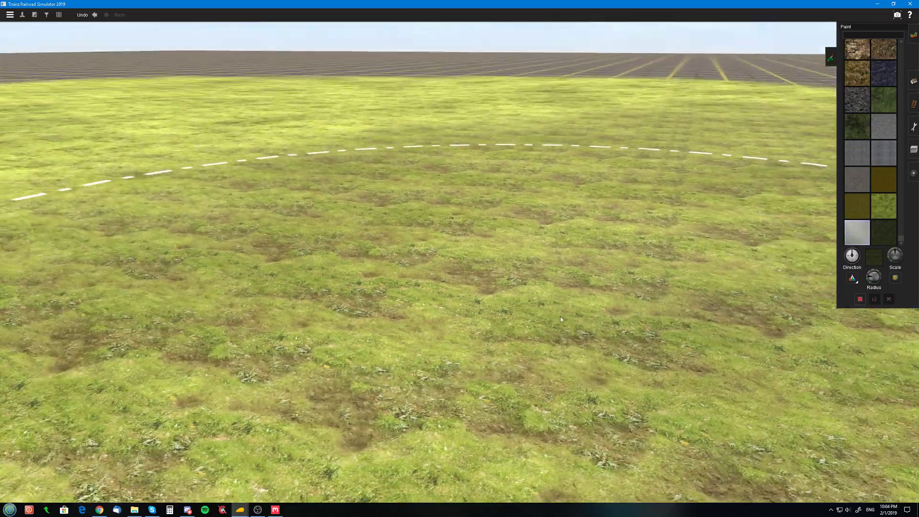
scroll(537, 300, down, 5)
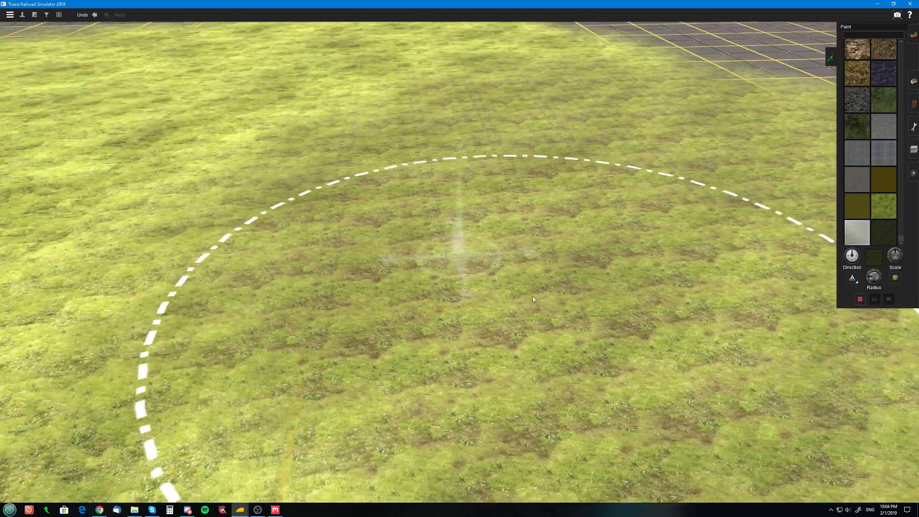
Paint the second dark green ground texture beside the first and compare it with the light green grass for detail and repetition
click(885, 232)
right_drag(479, 156, 431, 204)
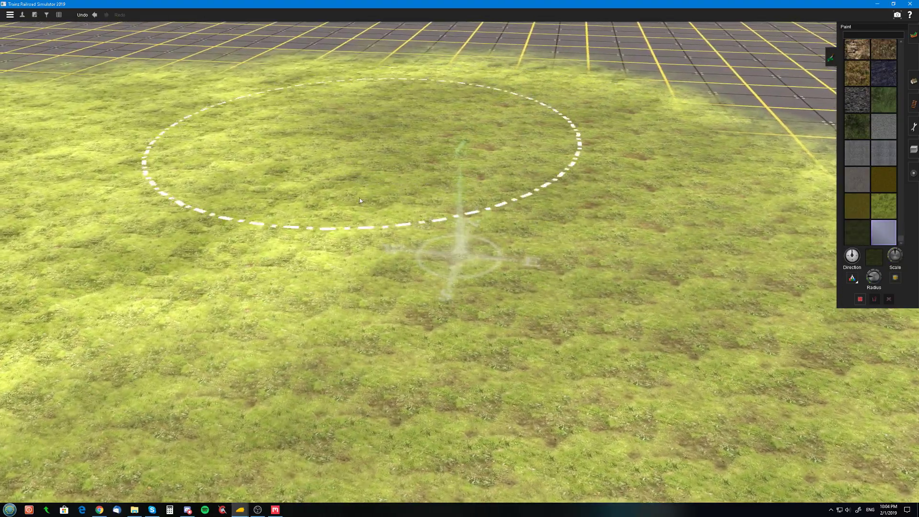
scroll(488, 244, up, 5)
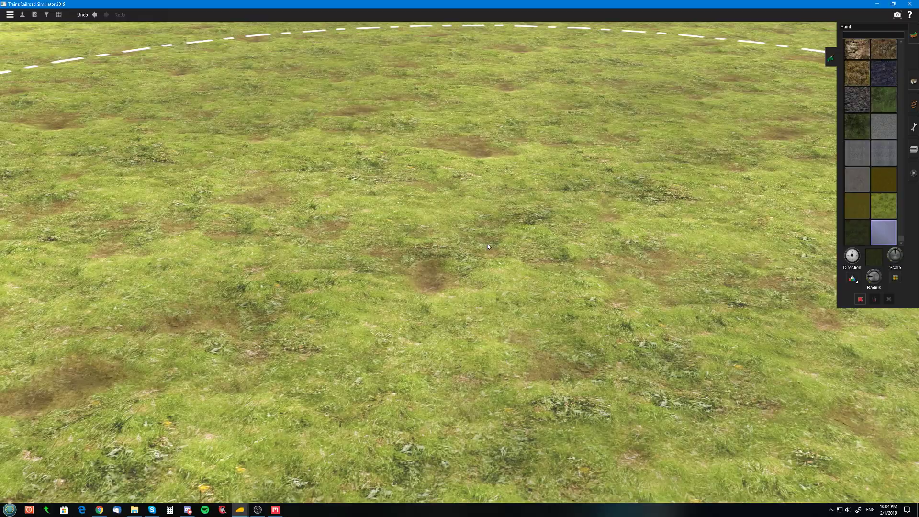
scroll(488, 246, down, 5)
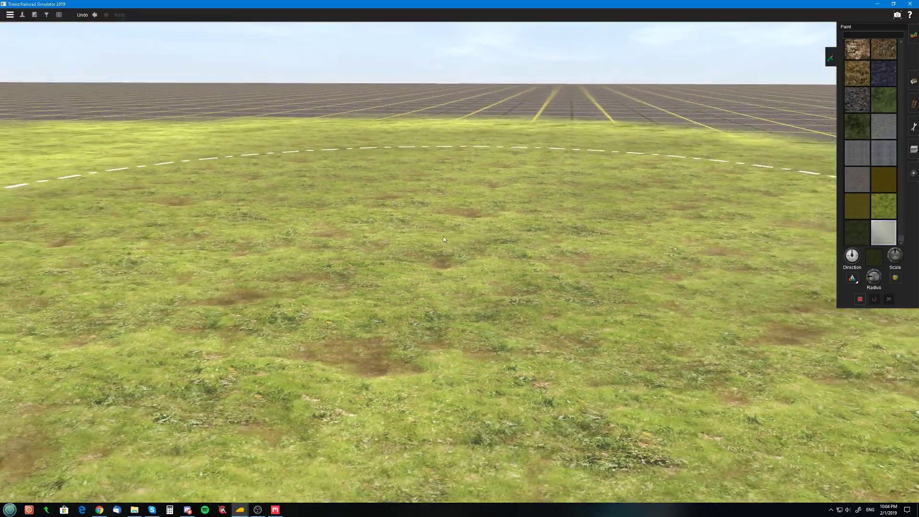
scroll(443, 240, down, 5)
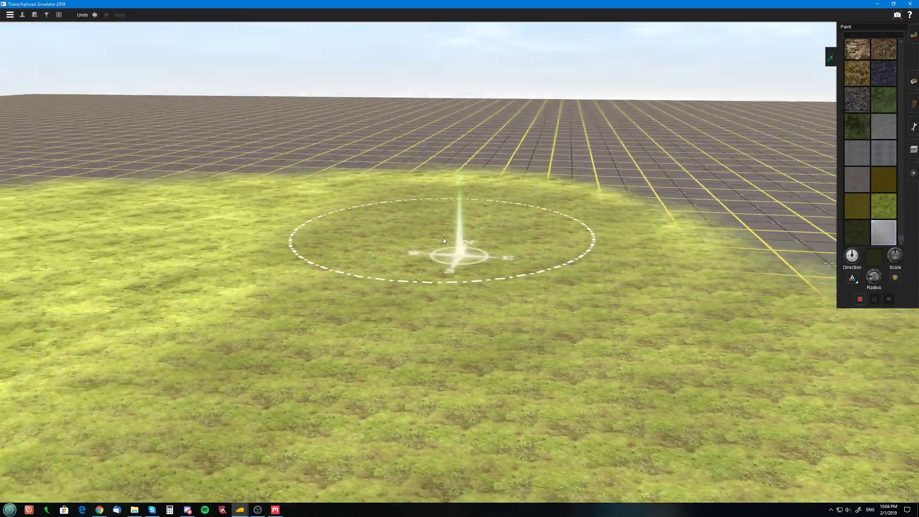
scroll(294, 262, down, 5)
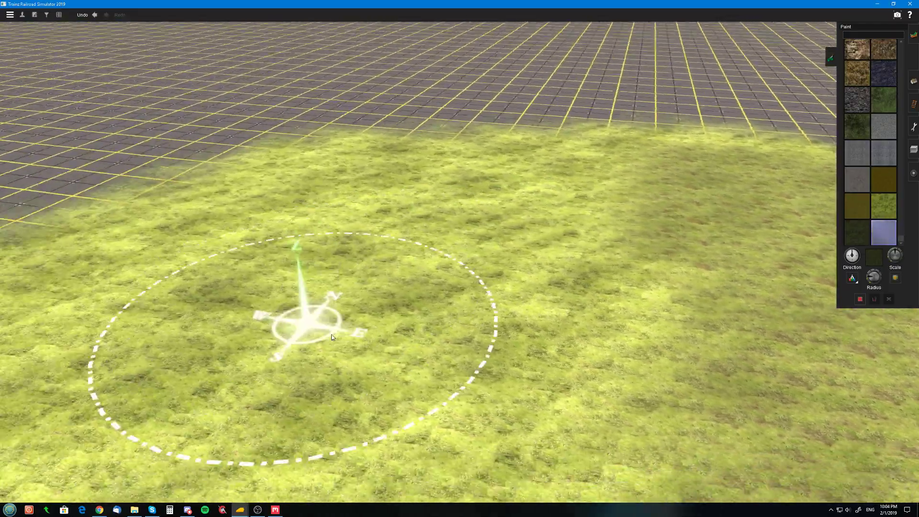
scroll(415, 289, up, 3)
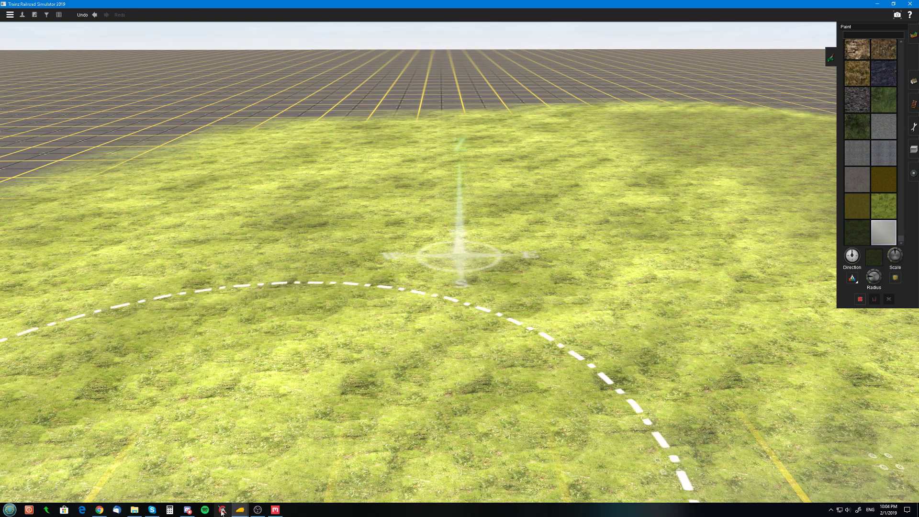
Check the 21027 ZR grass green 01 folder, then switch to Chrome and open youtube.com in the empty tab
click(138, 511)
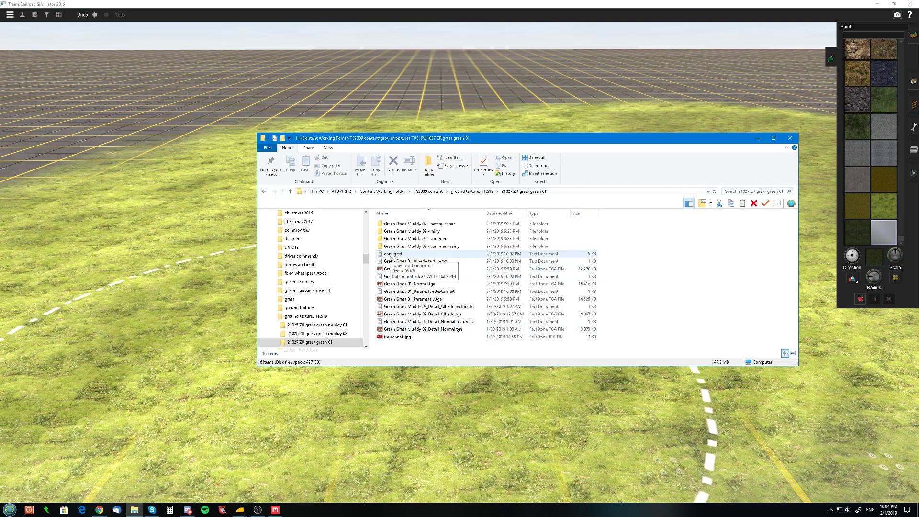
click(100, 511)
click(98, 6)
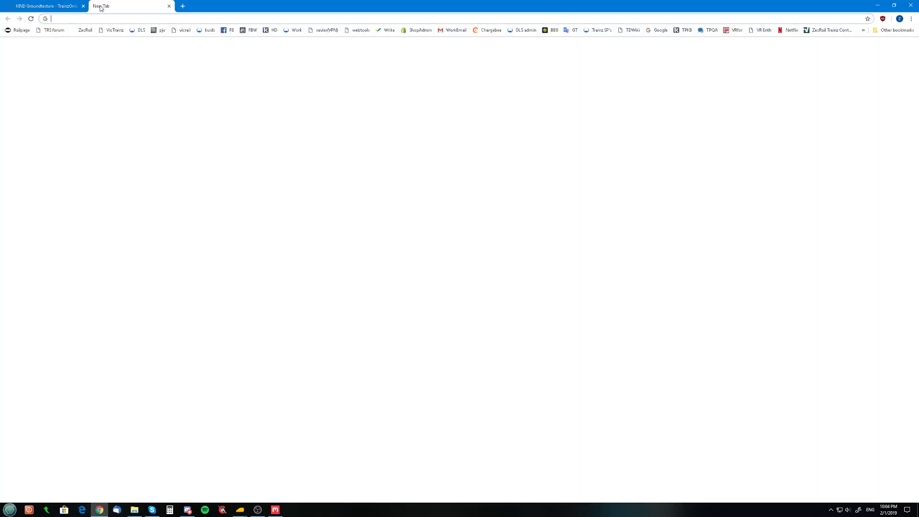
text(youtube.com)
key(Return)
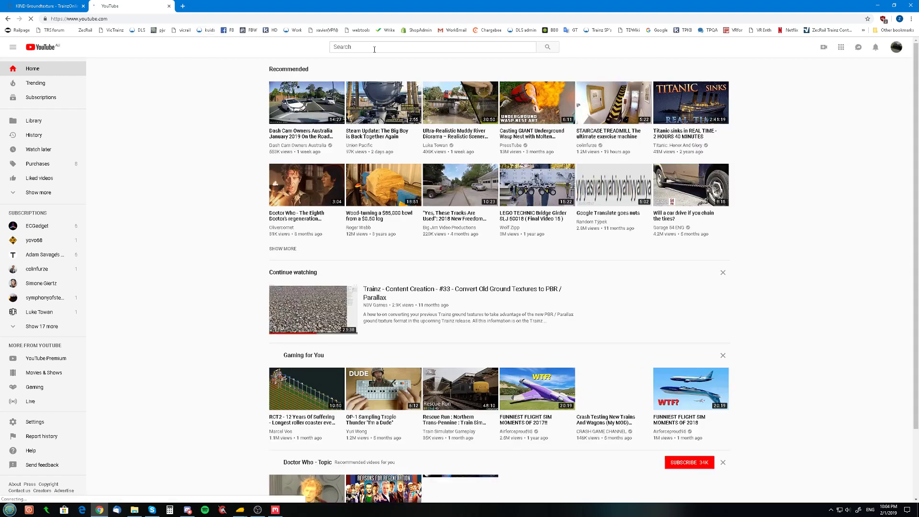
Replace YouTube with the Trainz Content Creation site at contentcreation.trainzsimulator.com
click(160, 18)
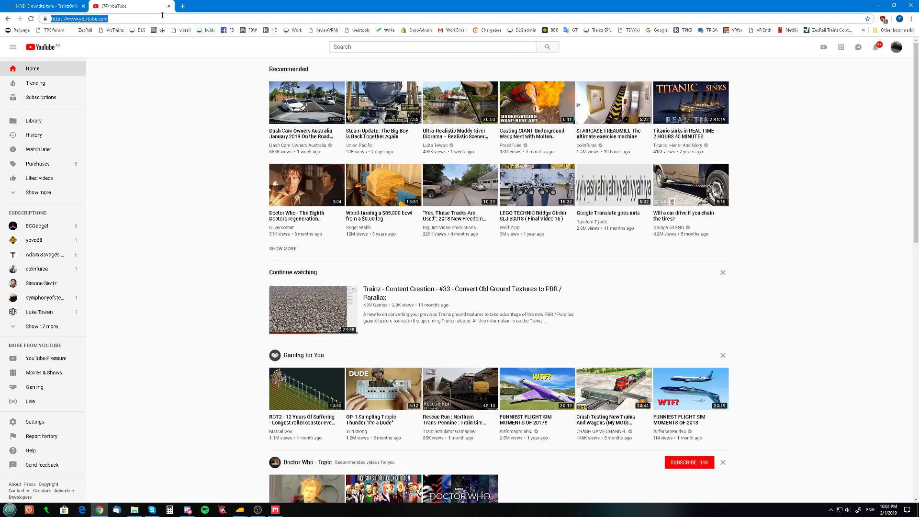
text(cnte)
key(BackSpace)
key(BackSpace)
key(BackSpace)
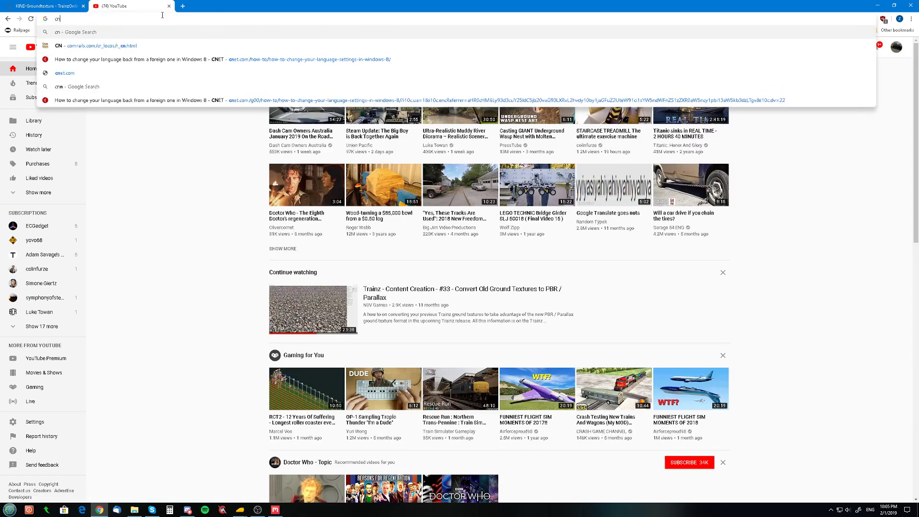
text(ontentcreation.trainzsimulator.com)
key(Return)
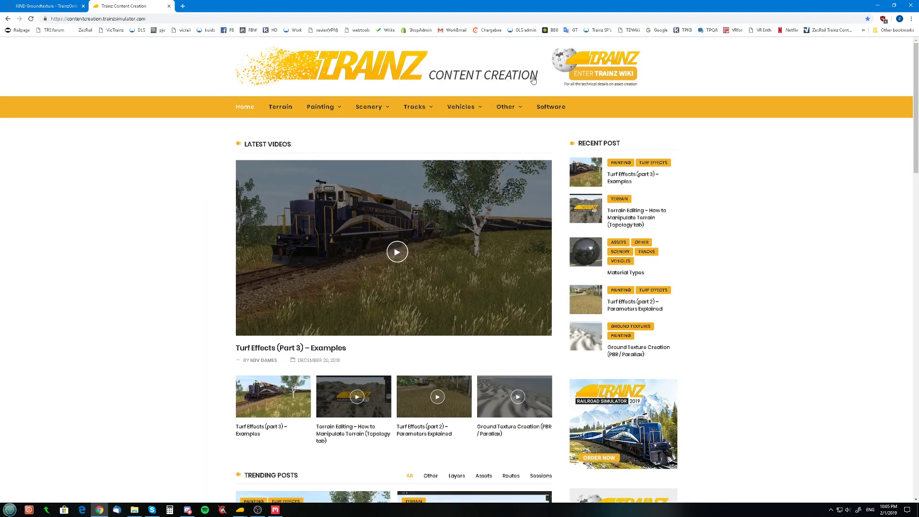
Open the site's Ground Textures category under Painting and find the PBR / Parallax ground texture creation tutorial
mouse_move(321, 107)
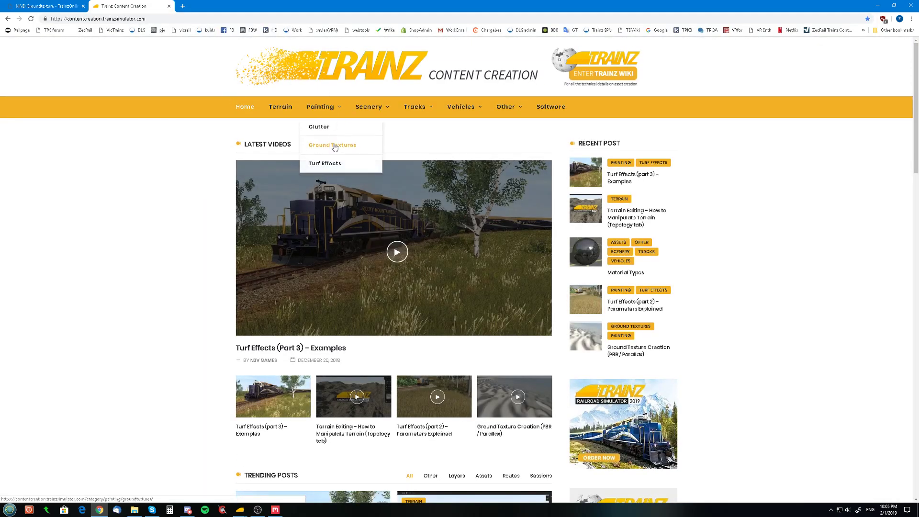
click(331, 146)
scroll(406, 203, down, 1)
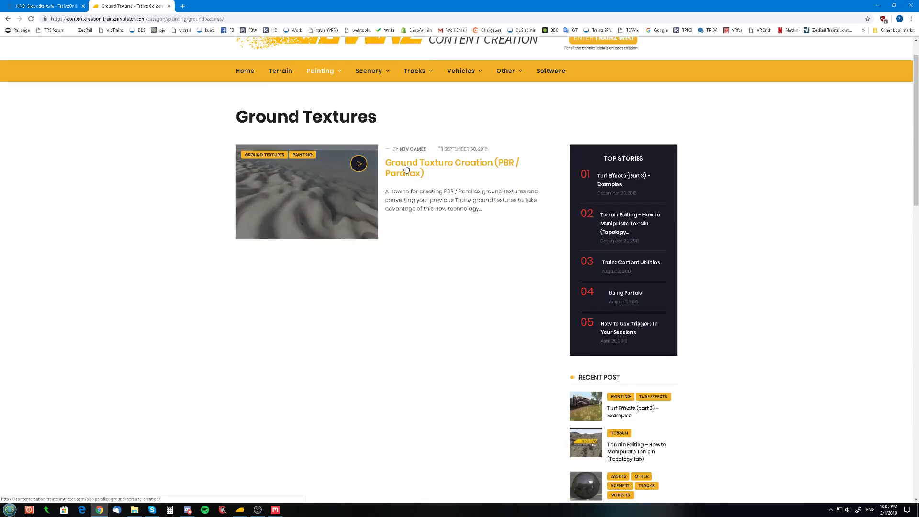
Close the Ground Textures browser page and bring up the open Trainz windows to switch back
middle_click(134, 3)
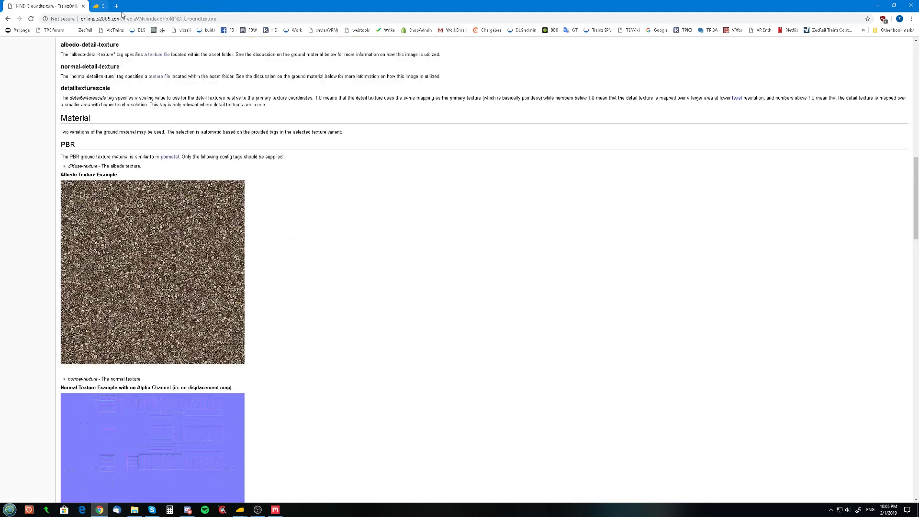
mouse_move(240, 509)
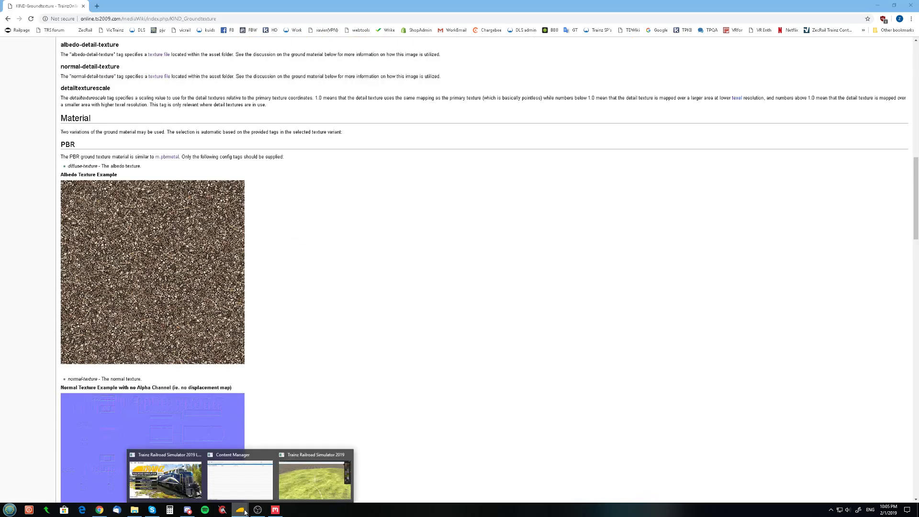
Switch to Trainz Railroad Simulator 2019 and examine the painted grass ground texture from several angles and distances
click(297, 476)
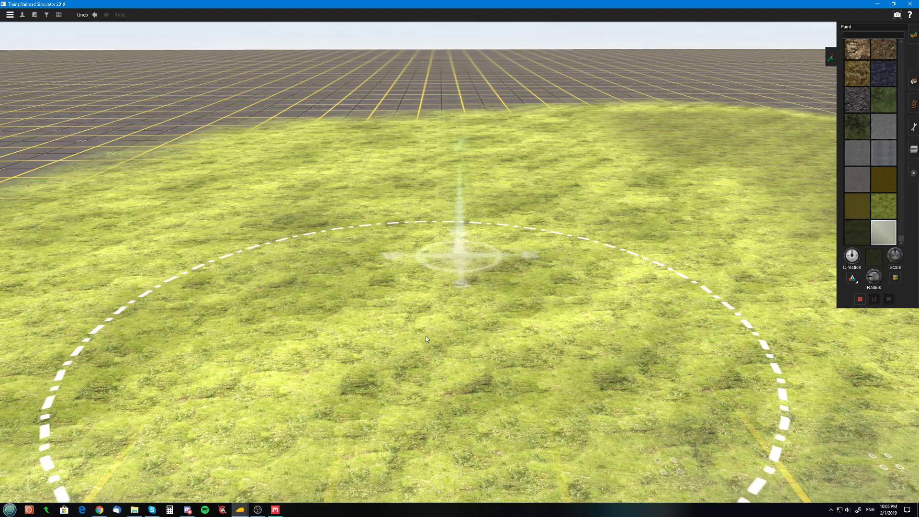
right_click(232, 182)
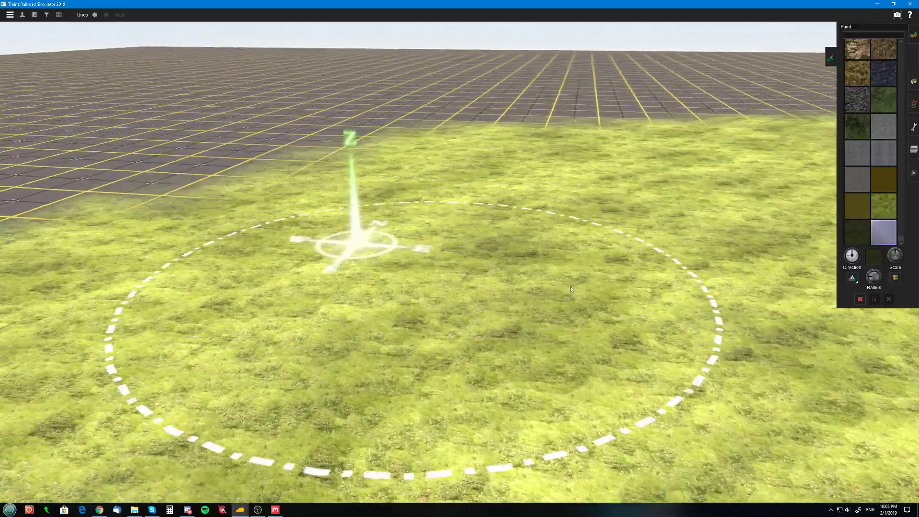
scroll(427, 284, up, 3)
key(Down)
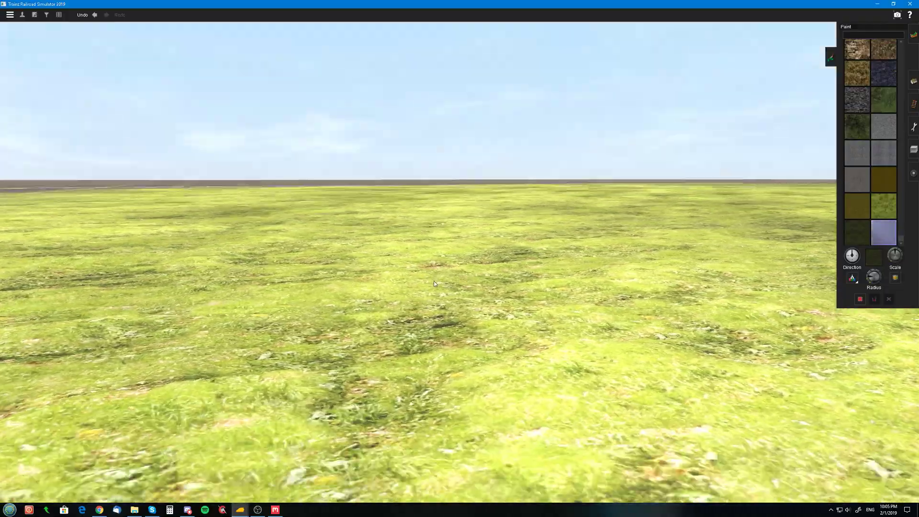
key(Up)
scroll(479, 286, down, 5)
key(Up)
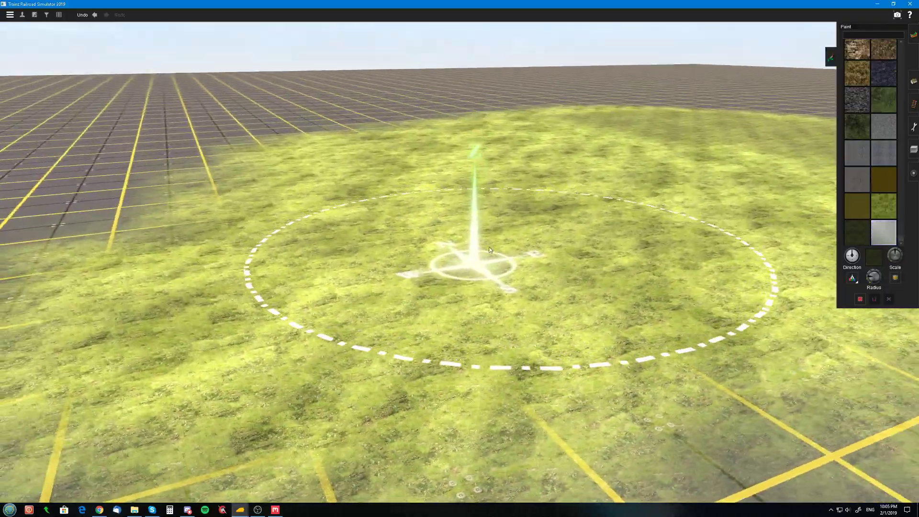
right_click(565, 240)
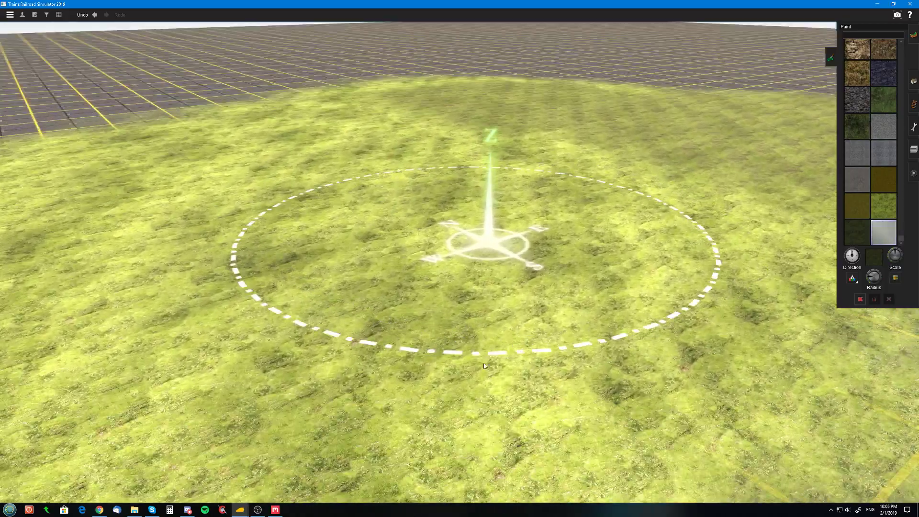
scroll(479, 259, up, 3)
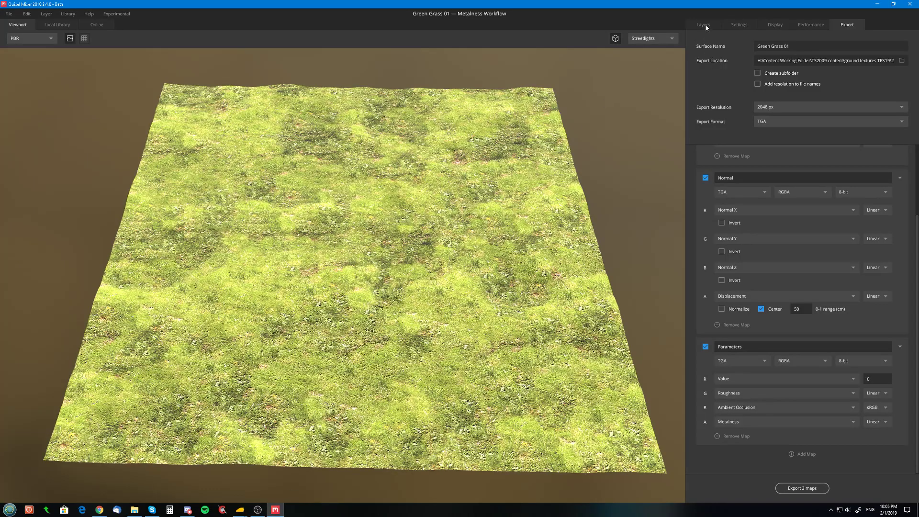
In Quixel Mixer, add a Liquid layer above the grass layers and set its surface threshold to -0.240
click(705, 25)
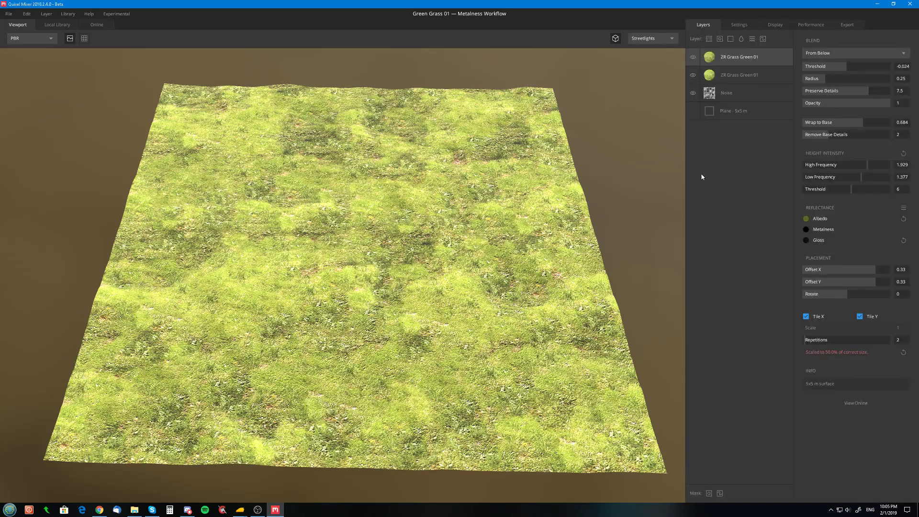
click(741, 39)
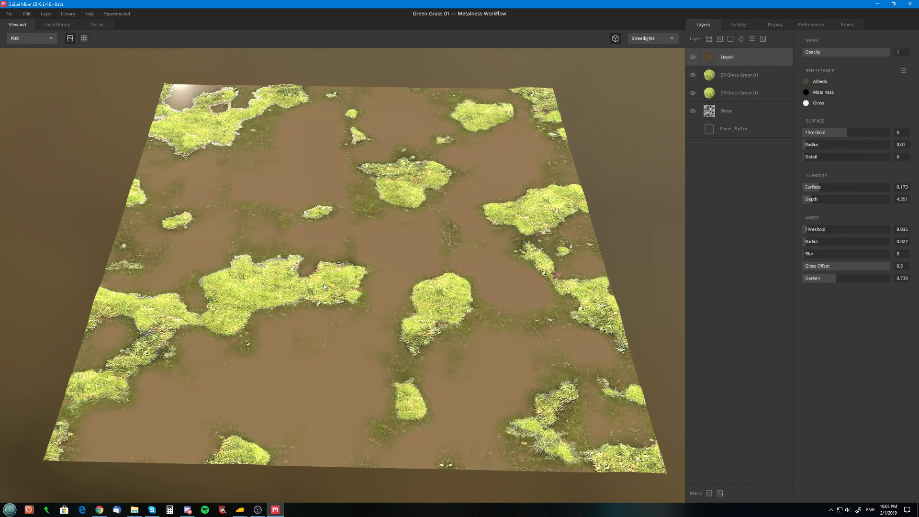
mouse_move(324, 284)
mouse_down()
mouse_move(335, 220)
mouse_move(444, 251)
mouse_move(340, 279)
mouse_up()
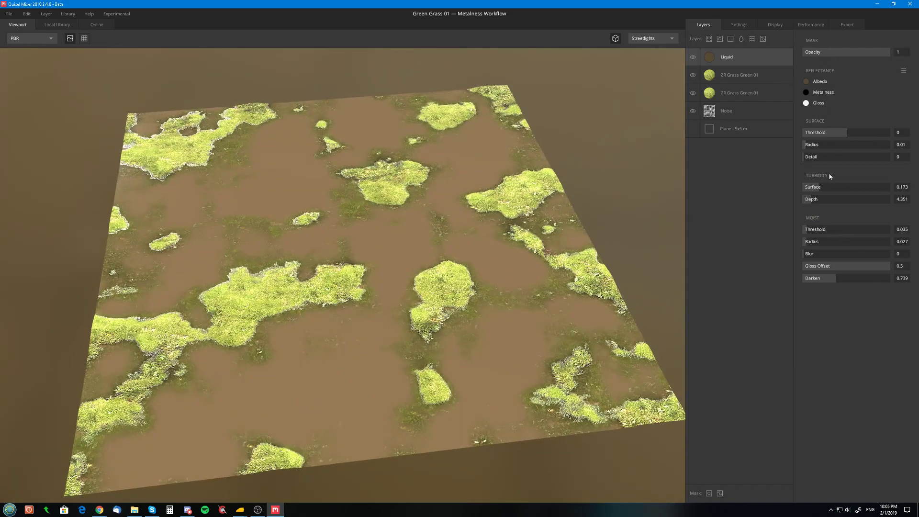
drag(847, 134, 842, 134)
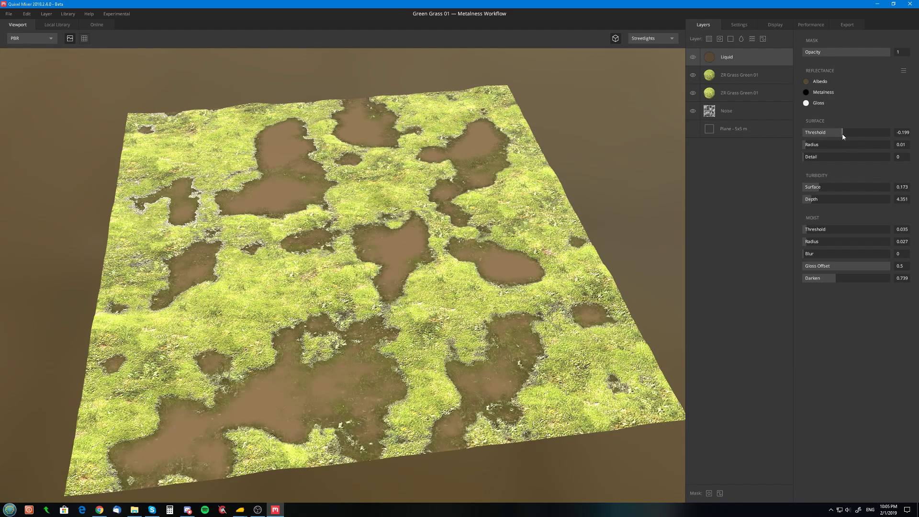
drag(290, 219, 293, 188)
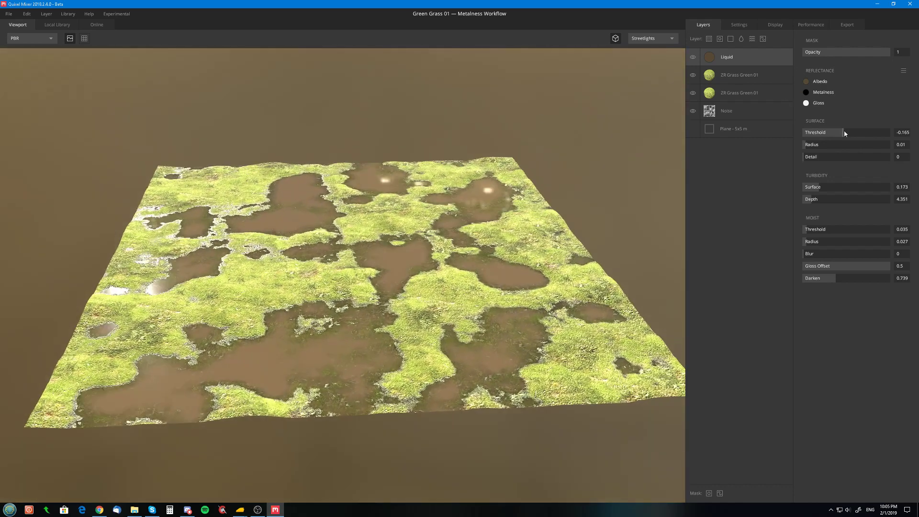
drag(845, 133, 837, 134)
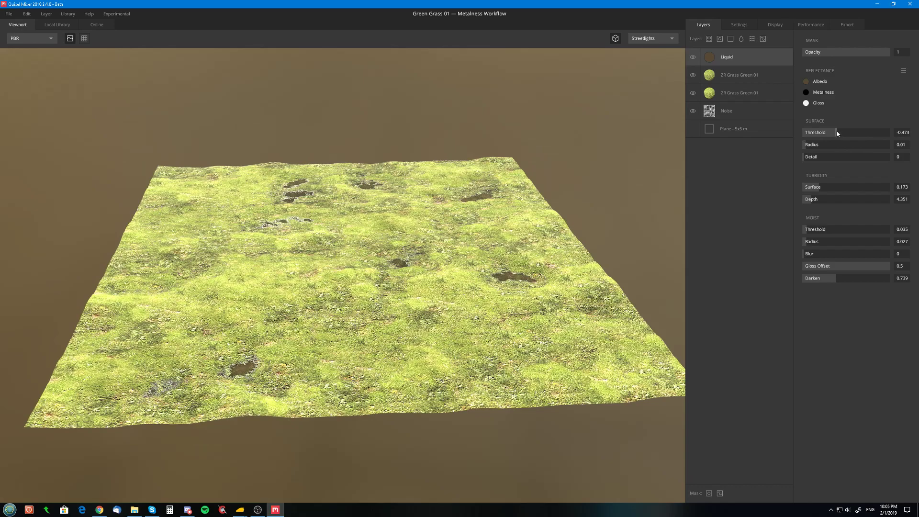
drag(307, 241, 479, 153)
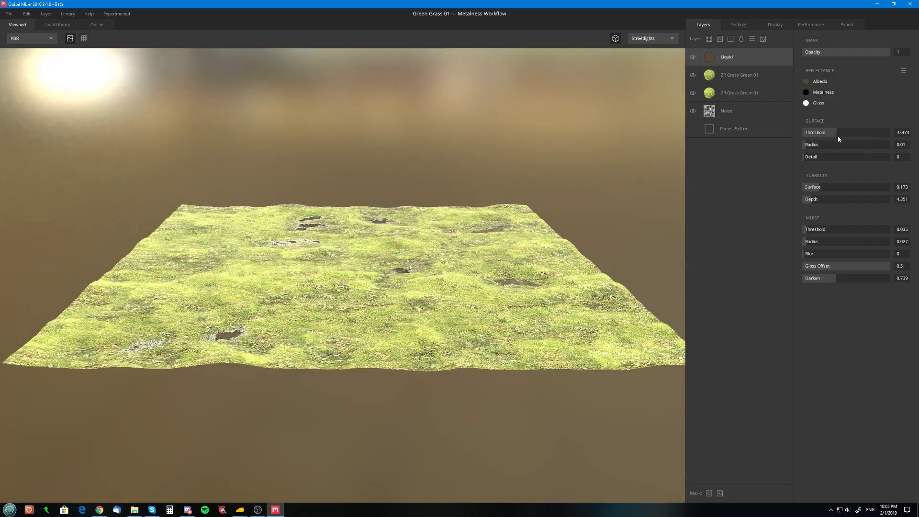
mouse_move(838, 136)
mouse_down()
mouse_move(859, 134)
mouse_move(842, 136)
mouse_up()
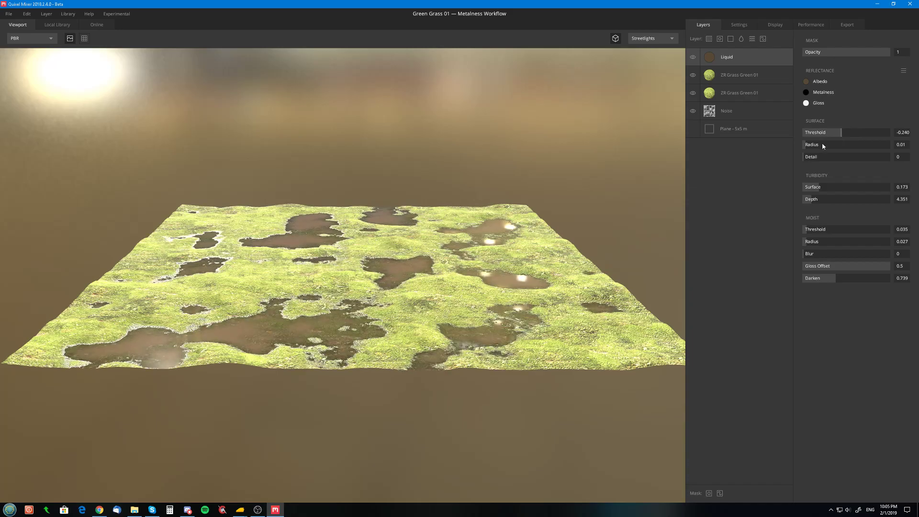
Set the Liquid layer's turbidity to 0.261 for surface and 8.506 for depth
drag(358, 279, 390, 297)
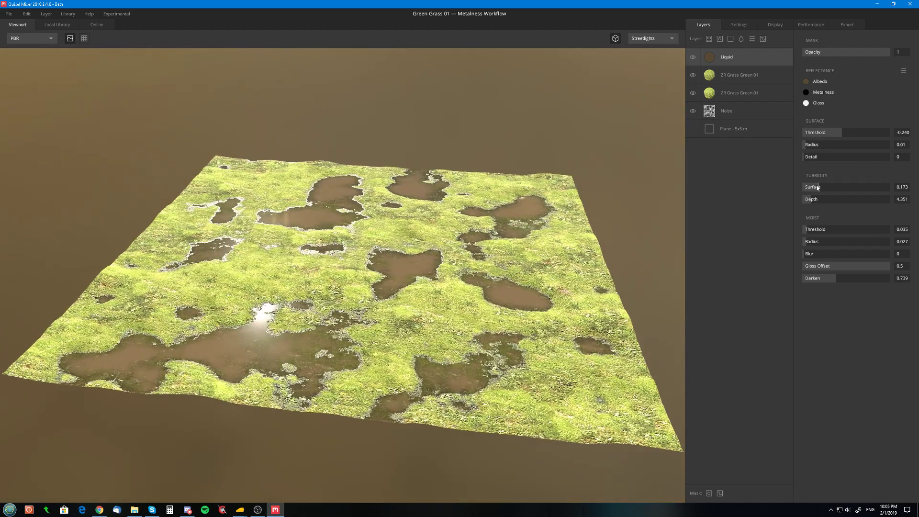
drag(819, 188, 828, 188)
click(826, 187)
mouse_move(817, 201)
mouse_down()
mouse_move(829, 200)
mouse_move(817, 199)
mouse_up()
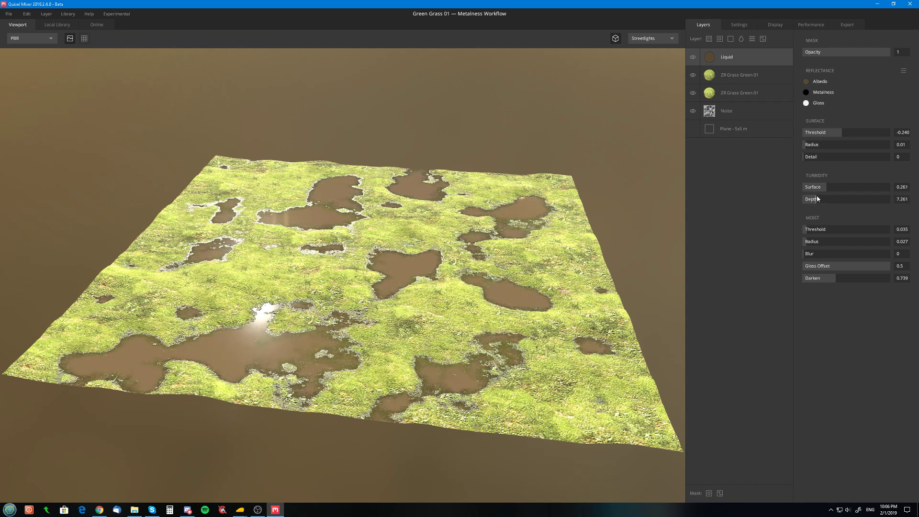
Set the Liquid layer's moist threshold to 0.377, moist radius to 0.340 and moist blur to 2
drag(808, 232, 819, 232)
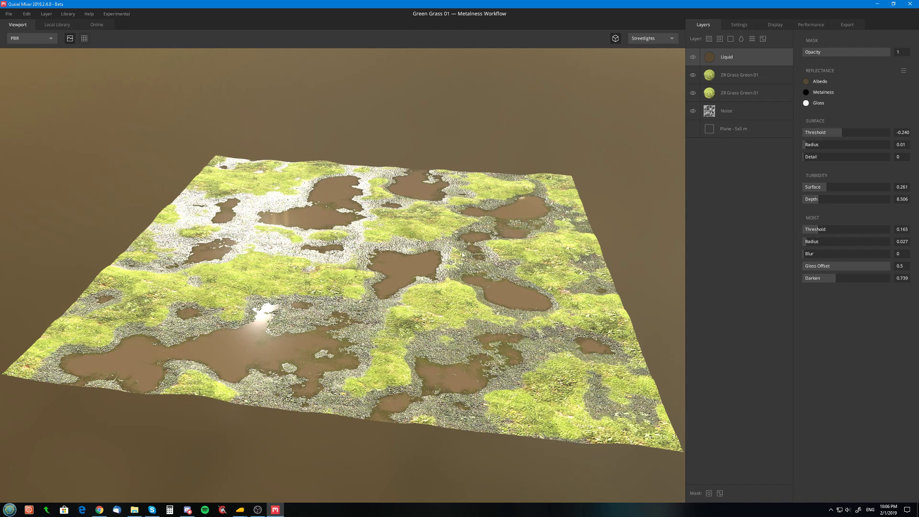
drag(463, 255, 495, 285)
drag(810, 243, 871, 229)
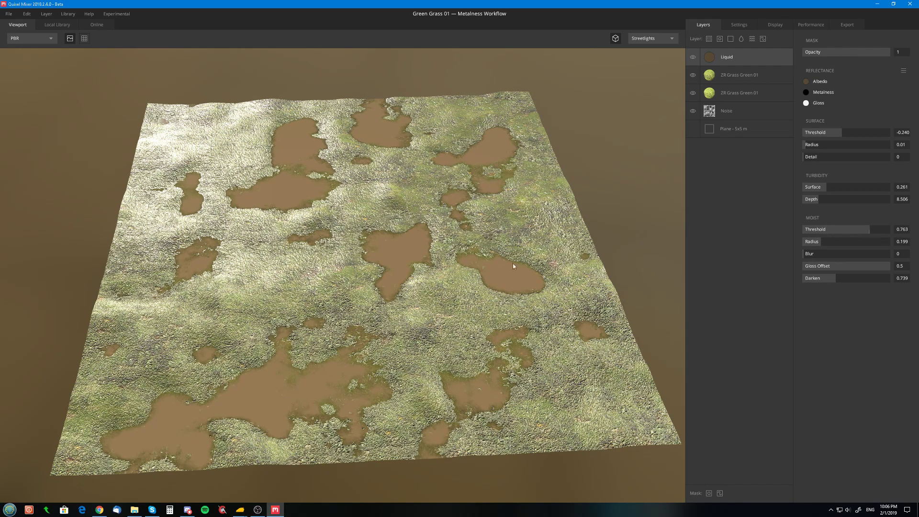
drag(513, 265, 403, 270)
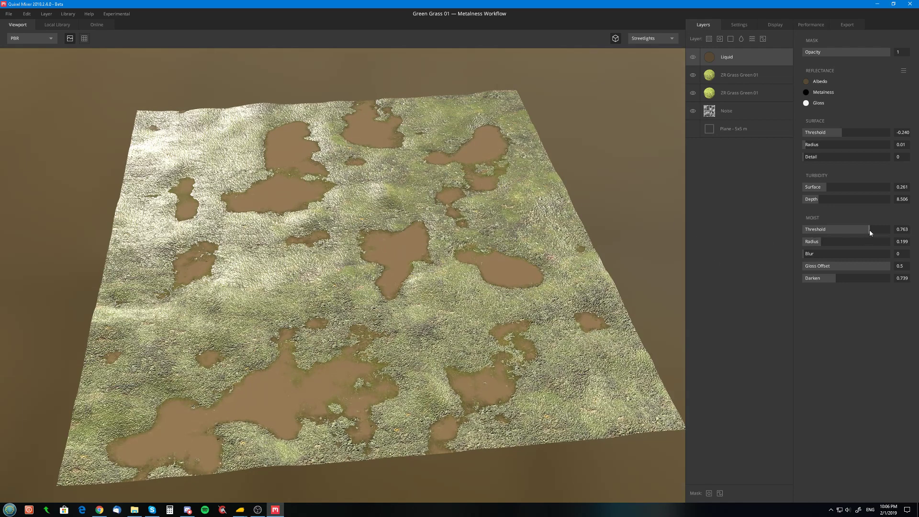
drag(870, 229, 830, 234)
drag(436, 225, 435, 189)
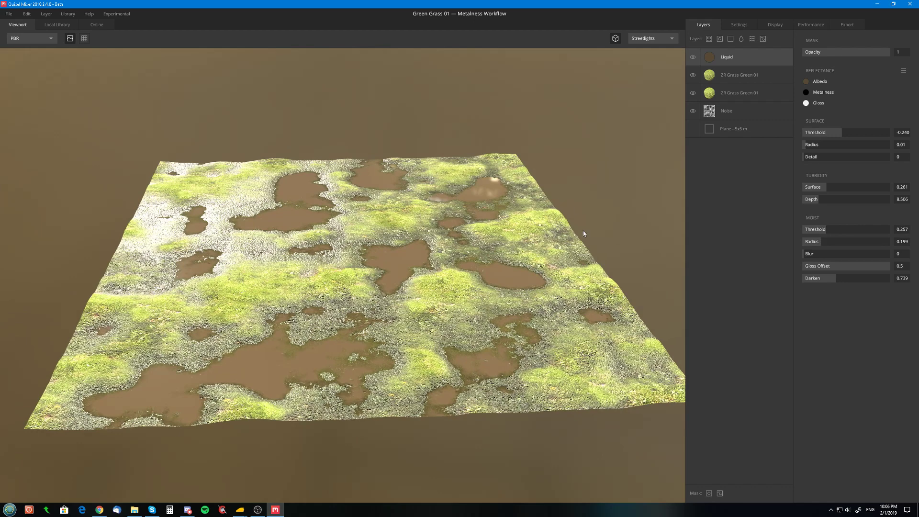
drag(818, 245, 839, 256)
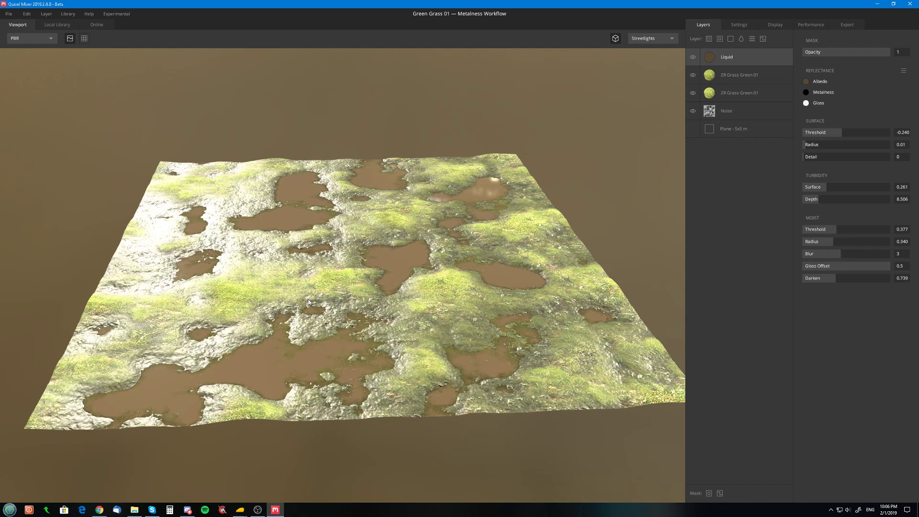
drag(618, 229, 777, 233)
scroll(644, 287, up, 4)
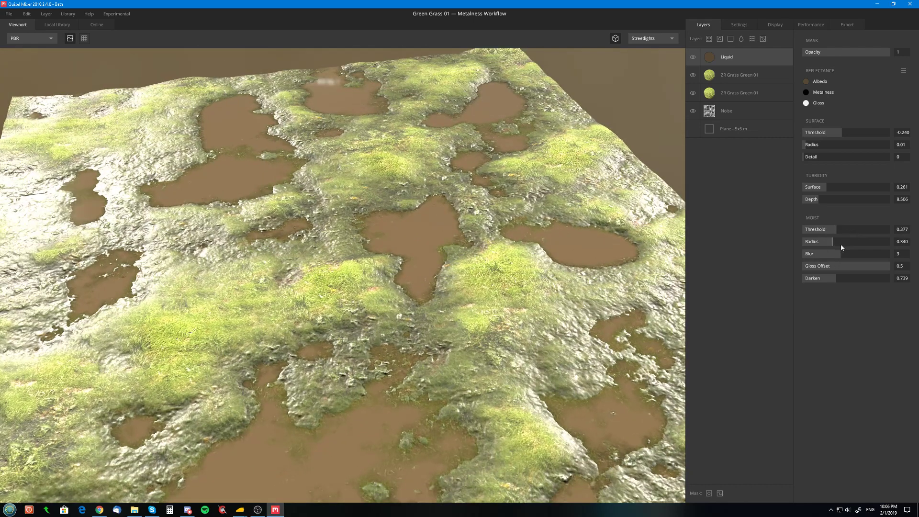
drag(835, 257, 824, 258)
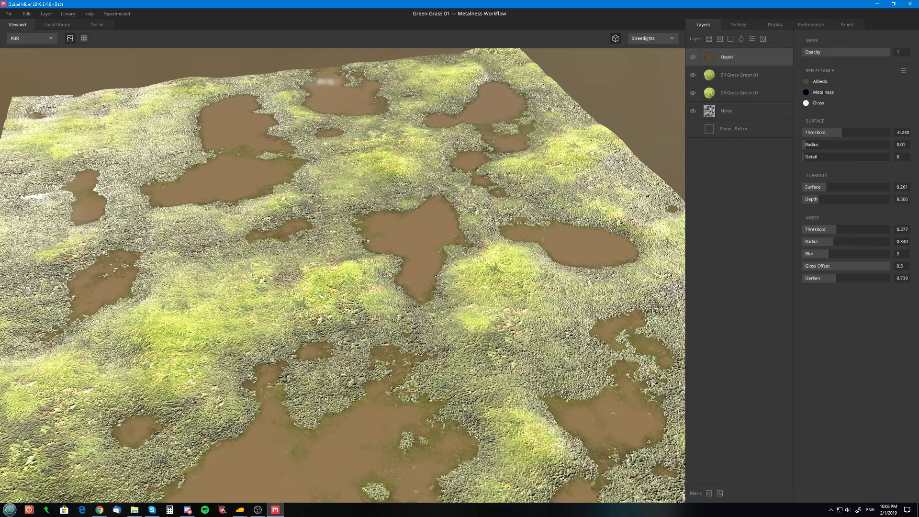
Try a moist gloss offset of -0.5 on the Liquid layer and return it to 0.5
drag(629, 283, 357, 348)
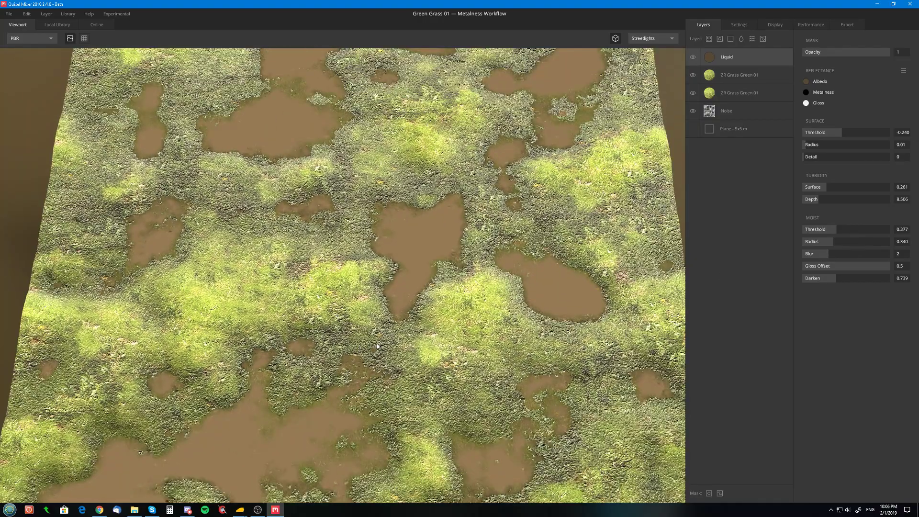
drag(421, 362, 412, 288)
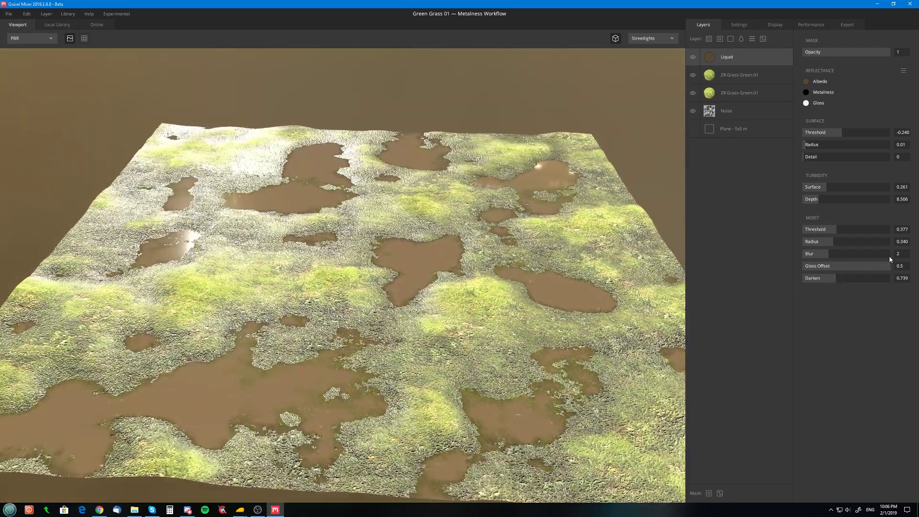
drag(887, 266, 798, 282)
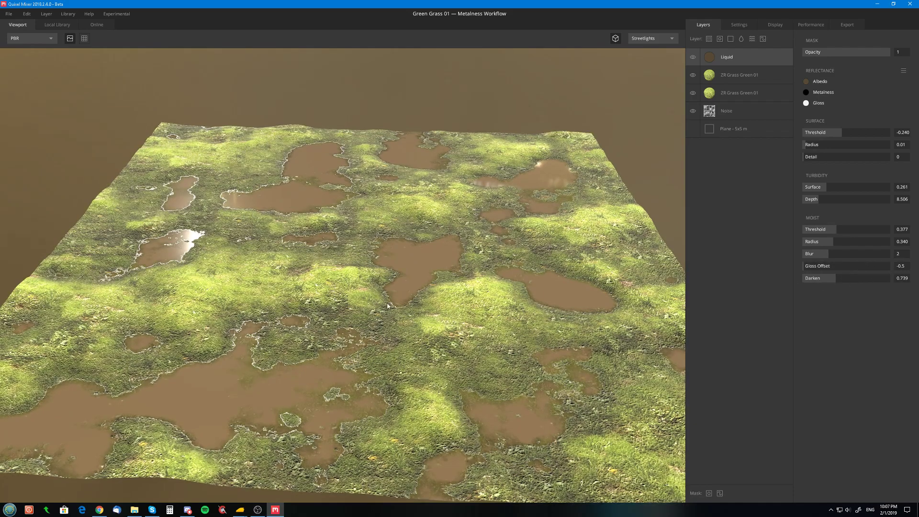
drag(387, 306, 425, 301)
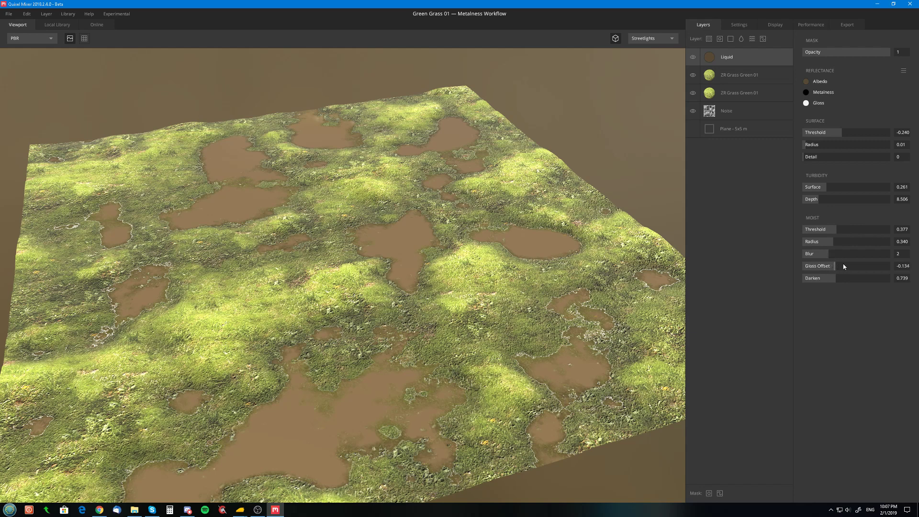
drag(845, 267, 898, 269)
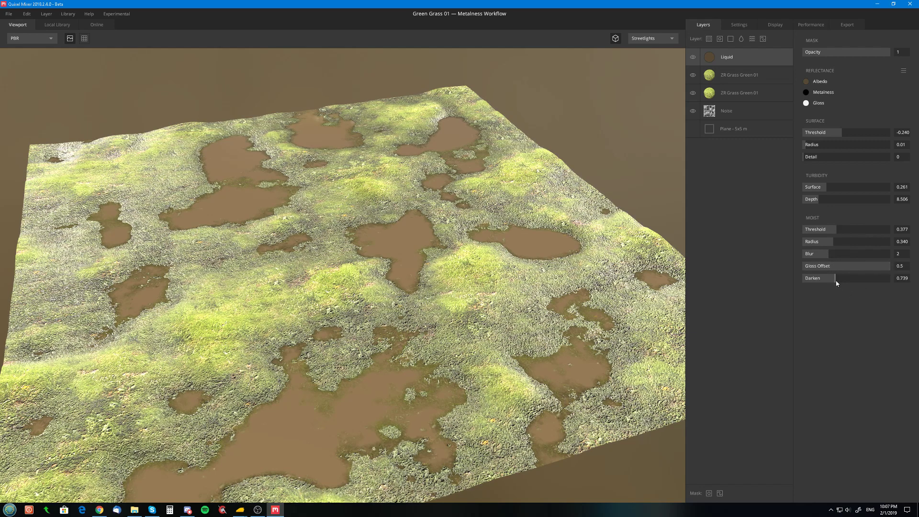
Set the Liquid layer's moist darken to 1.851 and its moist threshold to 0
drag(837, 283, 884, 282)
drag(482, 272, 604, 239)
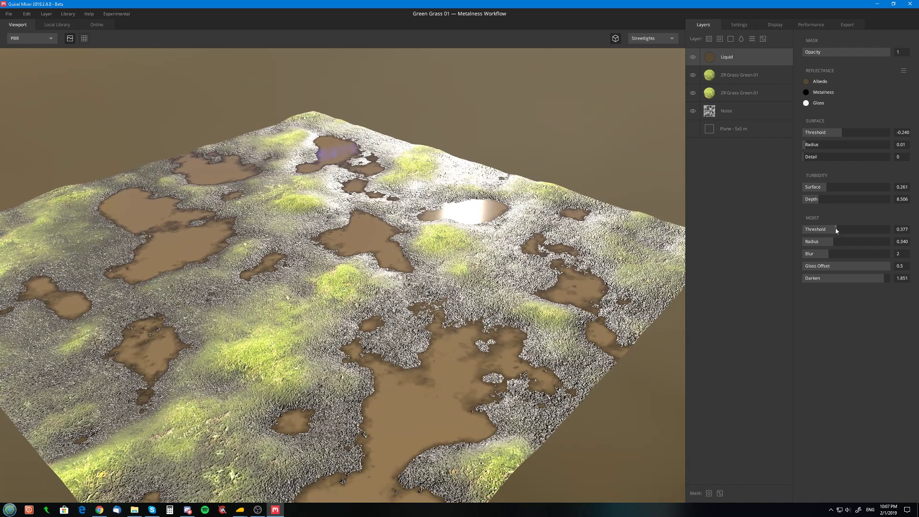
mouse_move(837, 231)
mouse_down()
mouse_move(814, 232)
mouse_move(832, 231)
mouse_up()
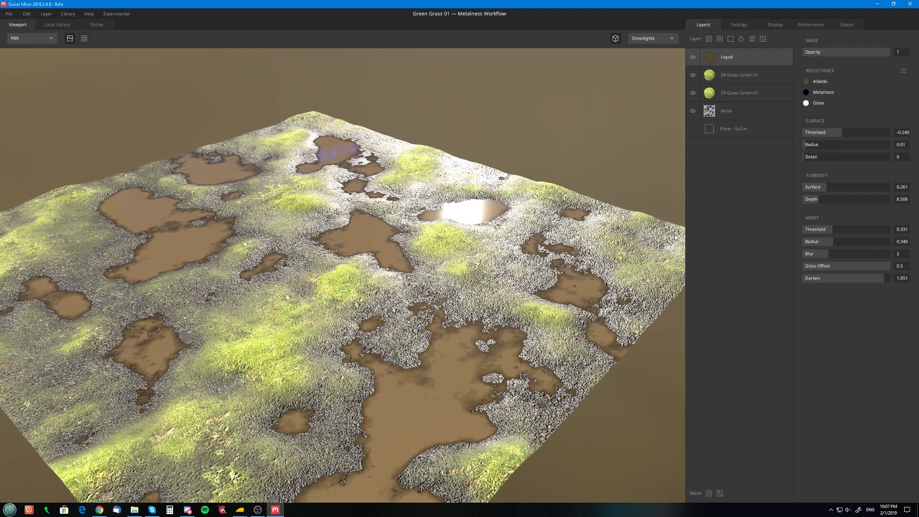
drag(432, 254, 345, 299)
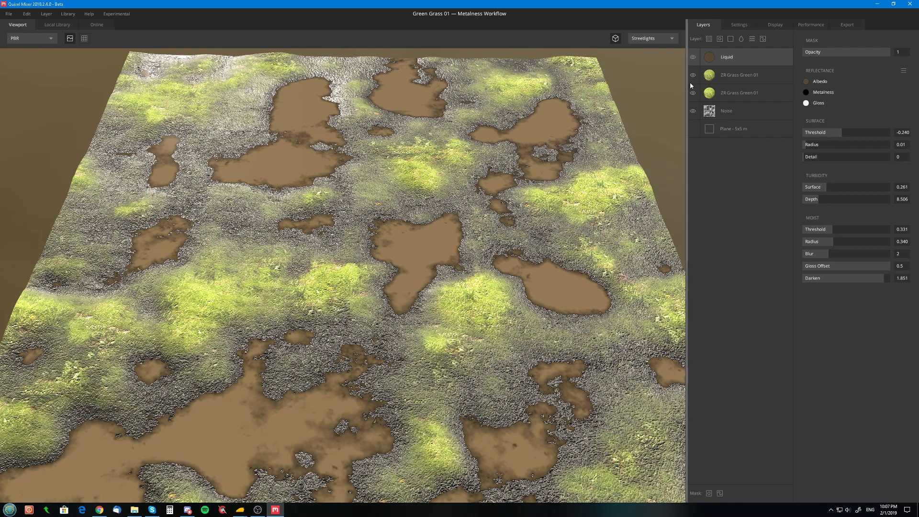
drag(832, 230, 777, 236)
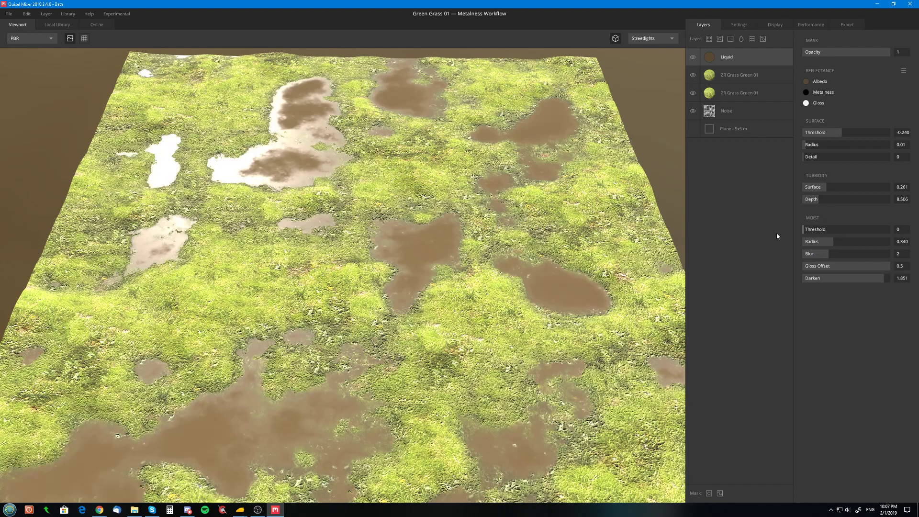
Add a second Liquid layer directly above the upper grass layer, with surface threshold -0.547 and turbidity surface 0
click(731, 76)
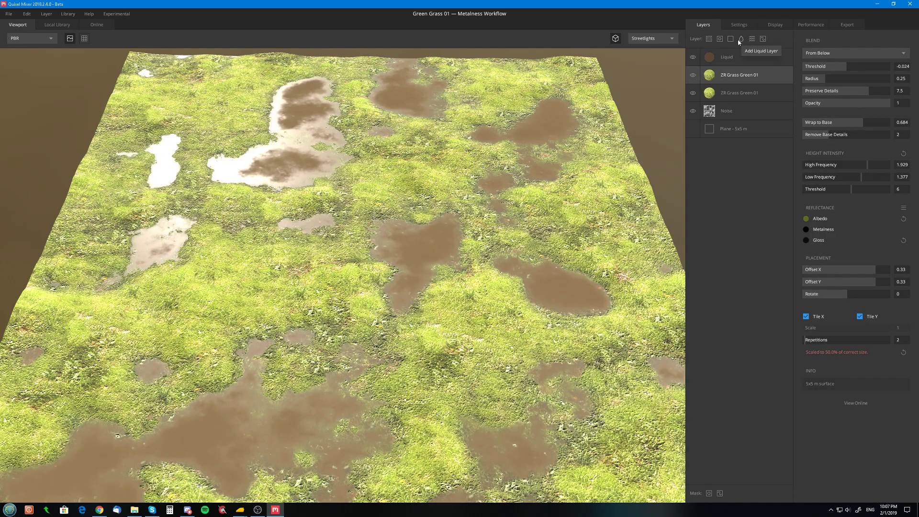
click(741, 38)
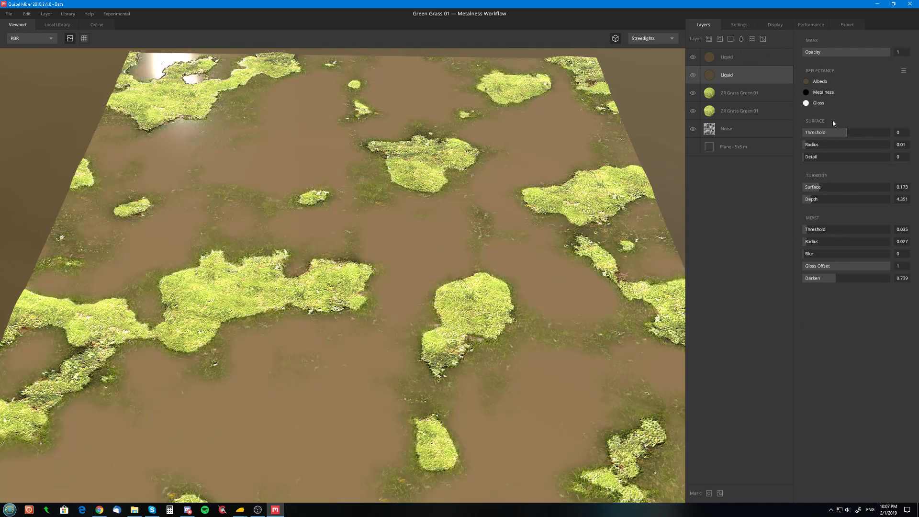
drag(846, 134, 827, 136)
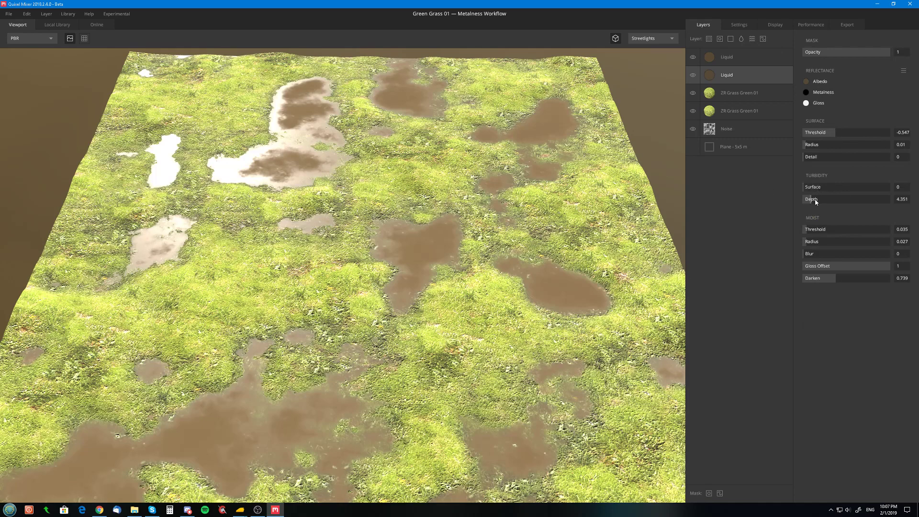
Set the lower Liquid layer's turbidity depth to 0 and its surface threshold to -0.572
drag(817, 202, 803, 203)
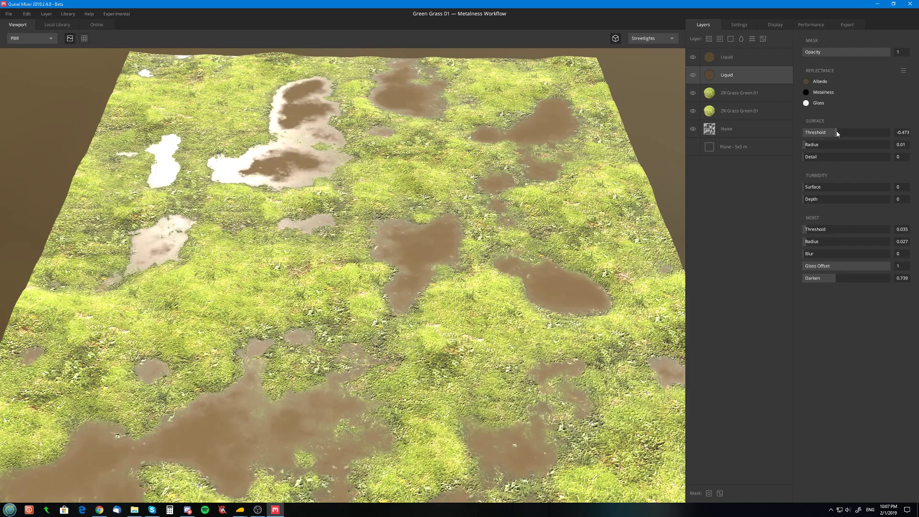
drag(837, 131, 851, 135)
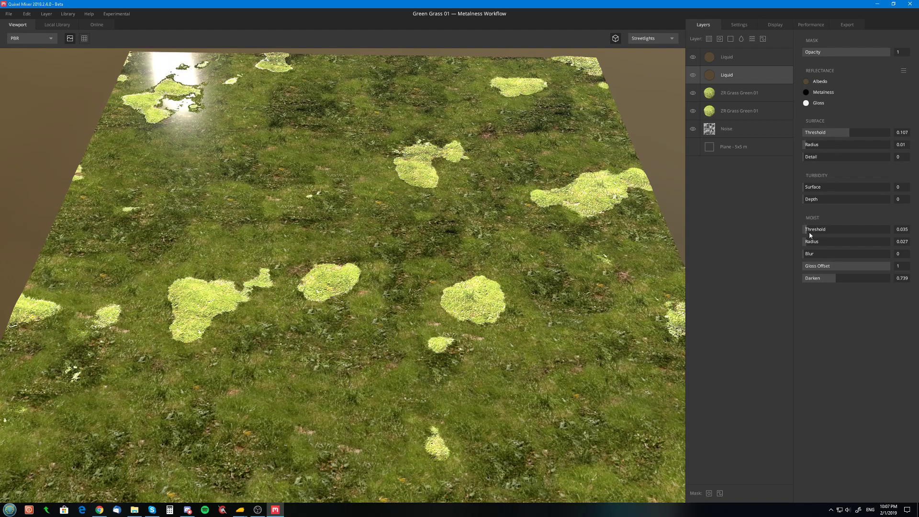
mouse_move(846, 133)
mouse_down()
mouse_move(828, 137)
mouse_move(834, 142)
mouse_up()
Set the lower Liquid layer's moist threshold to 0.962, moist radius to 0.807, blur to 3 and darken to 0.887
drag(803, 228, 874, 227)
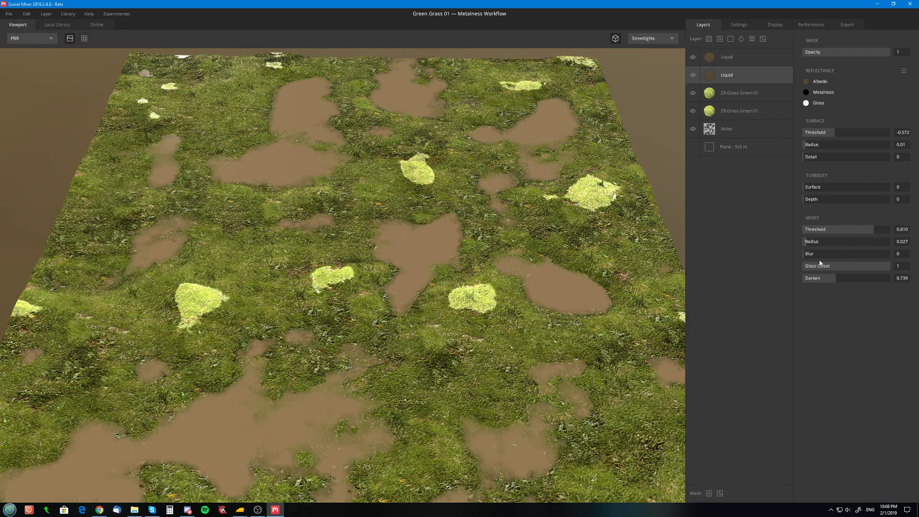
drag(809, 243, 886, 231)
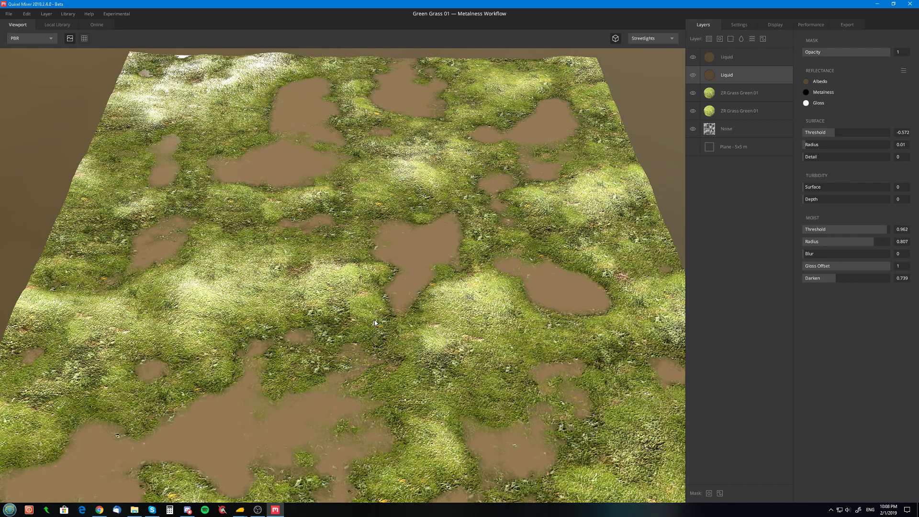
drag(375, 323, 388, 290)
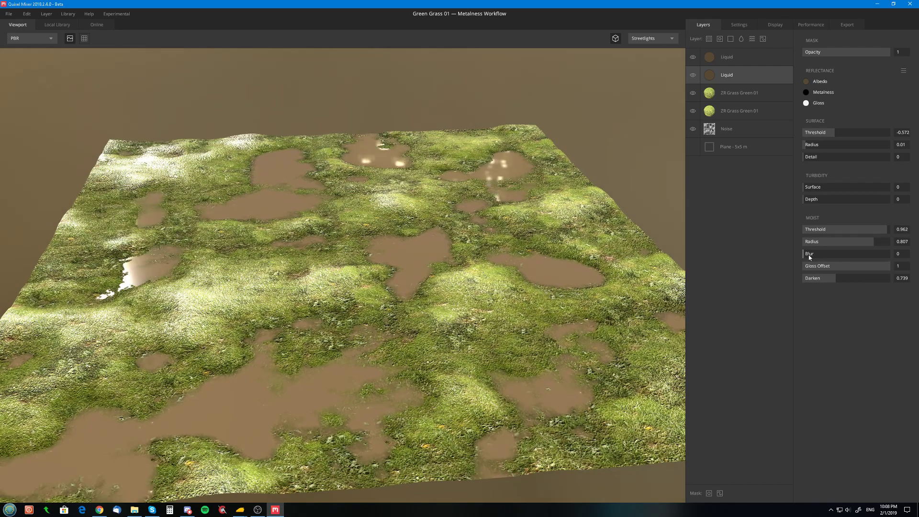
drag(810, 257, 846, 258)
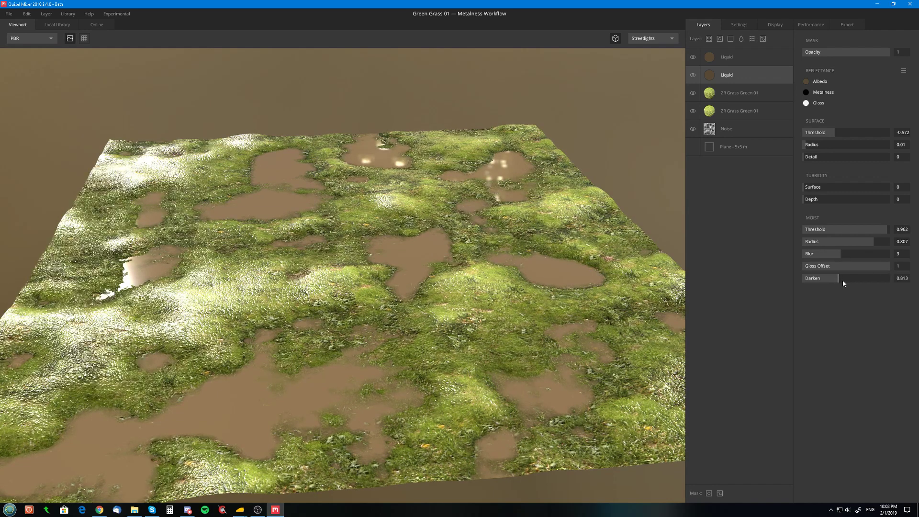
mouse_move(843, 281)
mouse_down()
mouse_move(858, 280)
mouse_move(843, 279)
mouse_up()
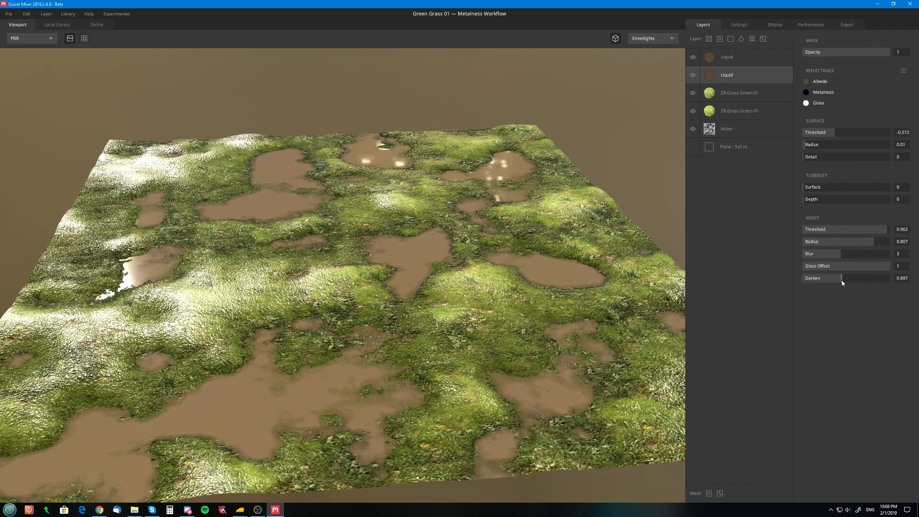
click(806, 82)
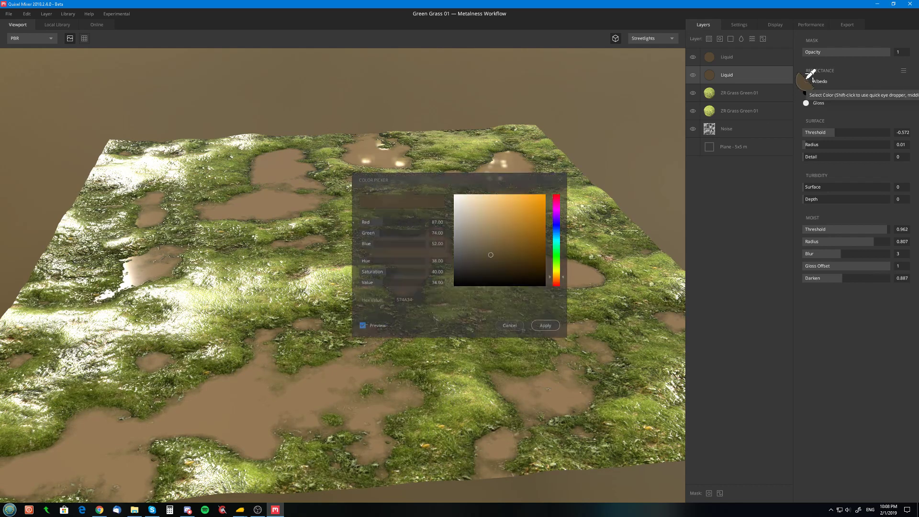
drag(384, 284, 394, 283)
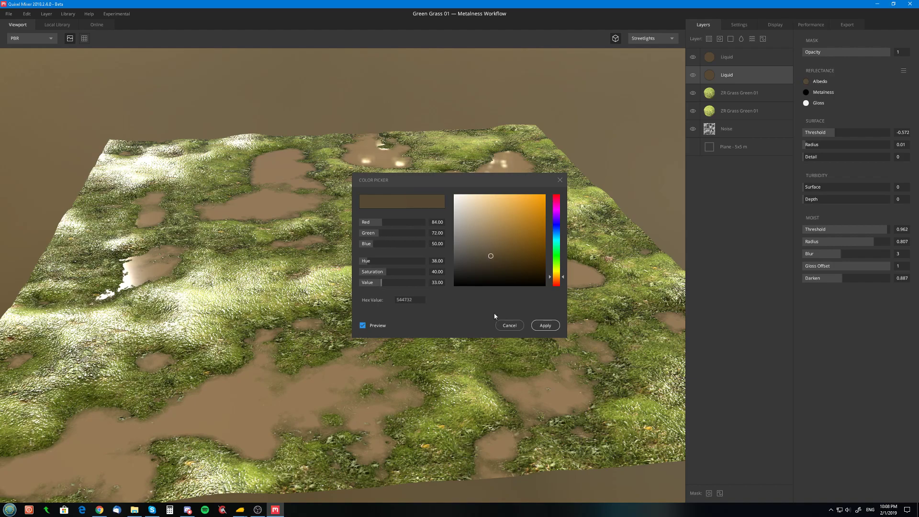
click(510, 325)
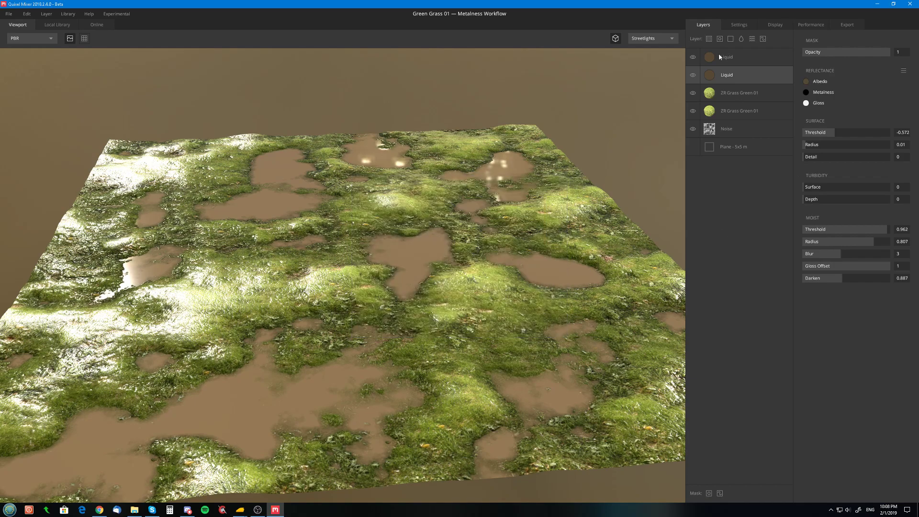
Set the lower Liquid layer's surface threshold to -0.655 and its moist gloss offset to 0.350
drag(833, 136, 833, 138)
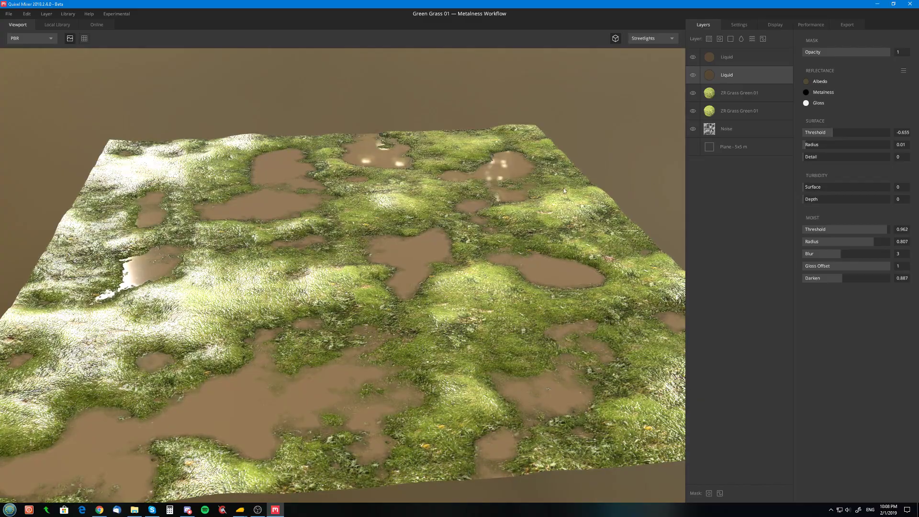
drag(448, 199, 197, 182)
scroll(197, 185, down, 5)
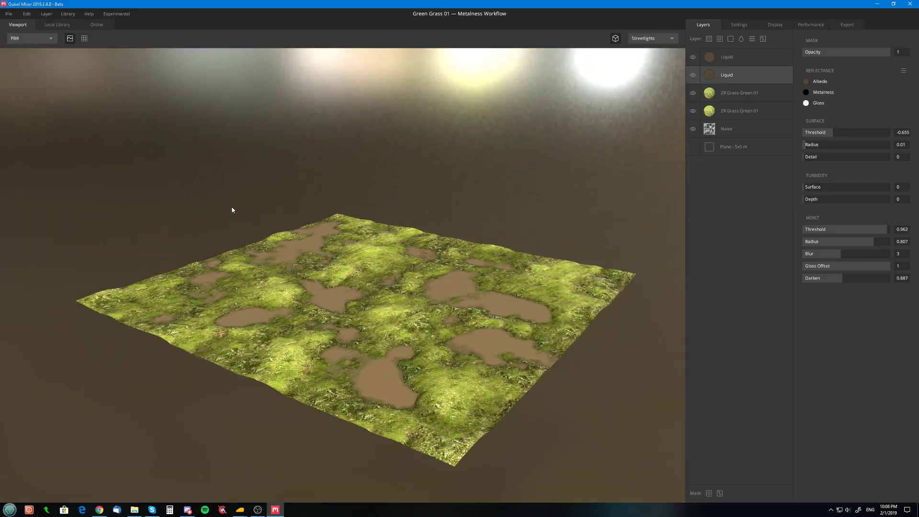
drag(232, 209, 475, 258)
scroll(474, 258, up, 3)
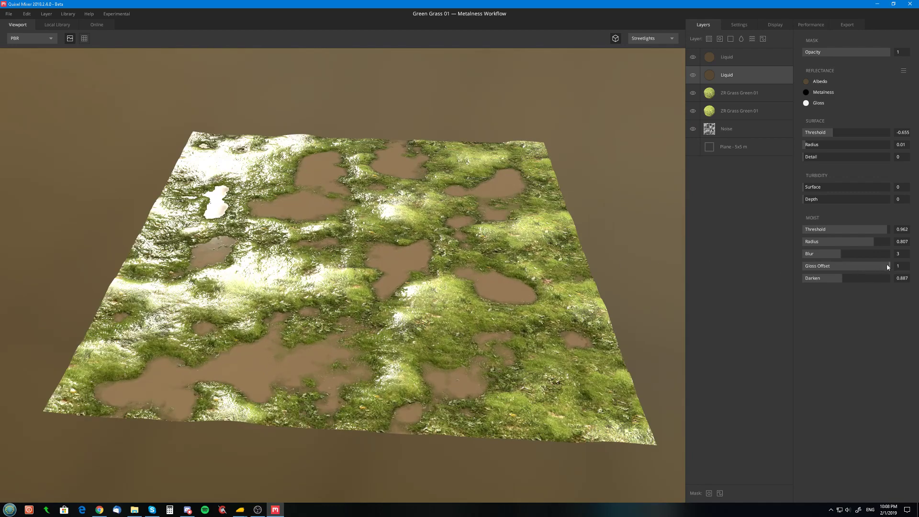
mouse_move(887, 265)
mouse_down()
mouse_move(832, 271)
mouse_move(884, 275)
mouse_move(876, 274)
mouse_up()
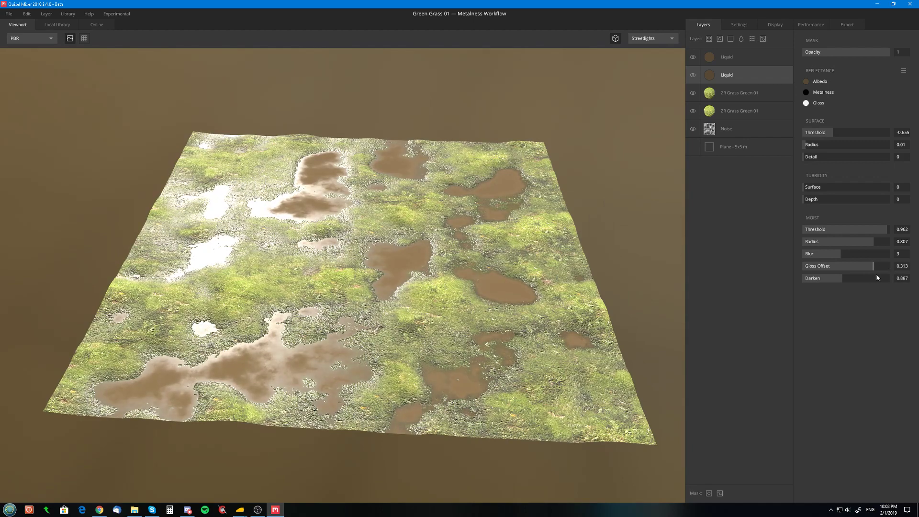
drag(522, 245, 569, 242)
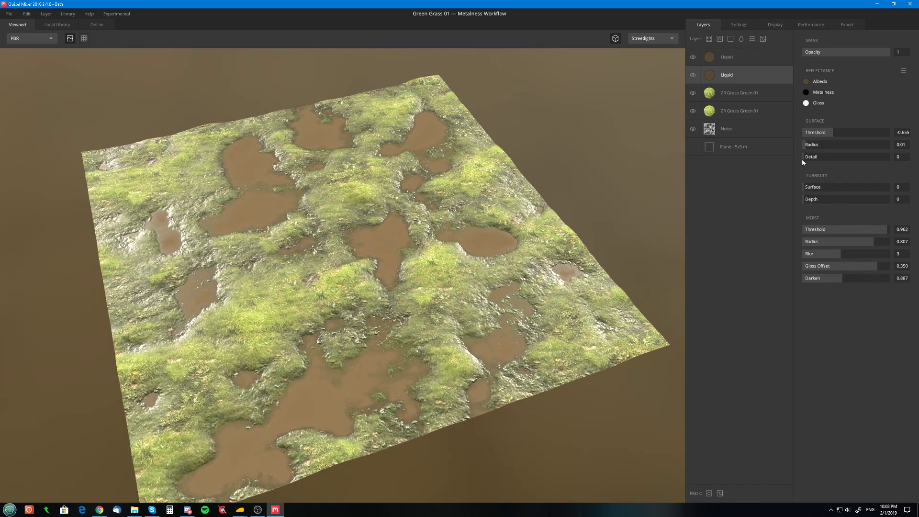
Set the layer's surface detail to 0.157, surface radius to 0.248 and surface threshold to -1.468
drag(804, 158, 872, 168)
drag(622, 223, 530, 219)
scroll(565, 228, up, 2)
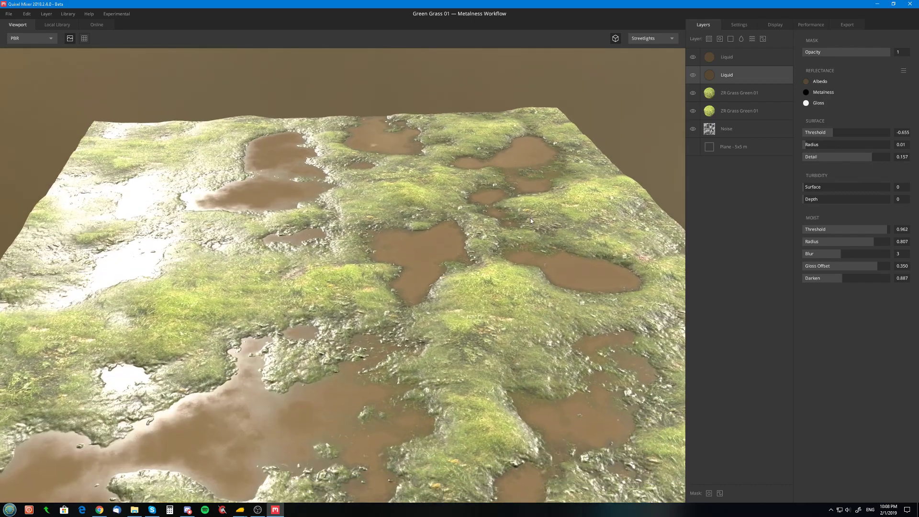
mouse_move(808, 147)
mouse_down()
mouse_move(819, 147)
mouse_move(815, 134)
mouse_move(826, 137)
mouse_move(815, 138)
mouse_up()
drag(355, 230, 360, 309)
scroll(347, 268, down, 5)
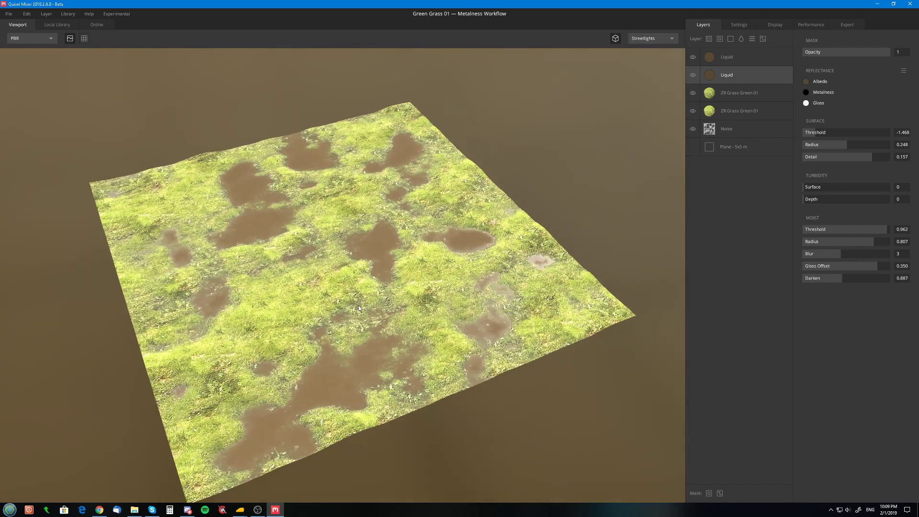
Set the surface threshold to -0.904, and the moist threshold to 1, radius to 0.730, gloss offset to 0.487 and blur to 4
drag(882, 232, 867, 248)
drag(820, 136, 826, 135)
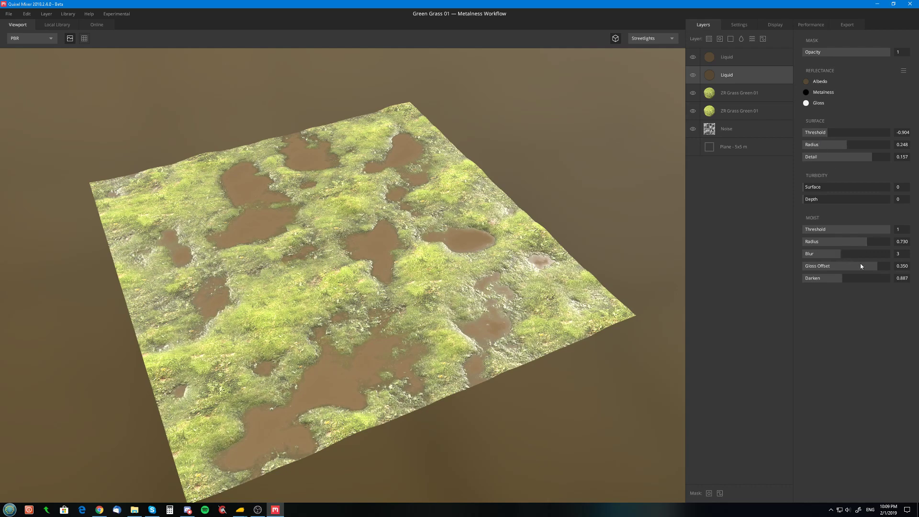
drag(879, 268, 893, 269)
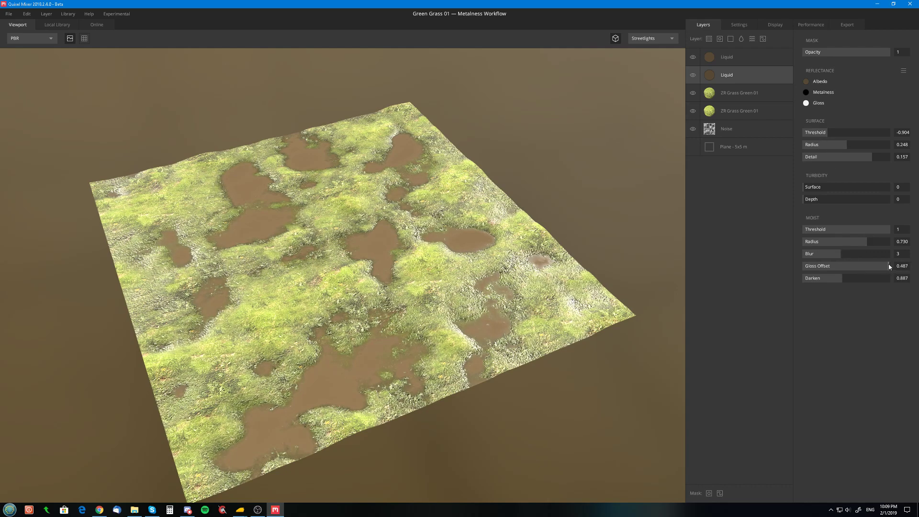
drag(843, 254, 855, 254)
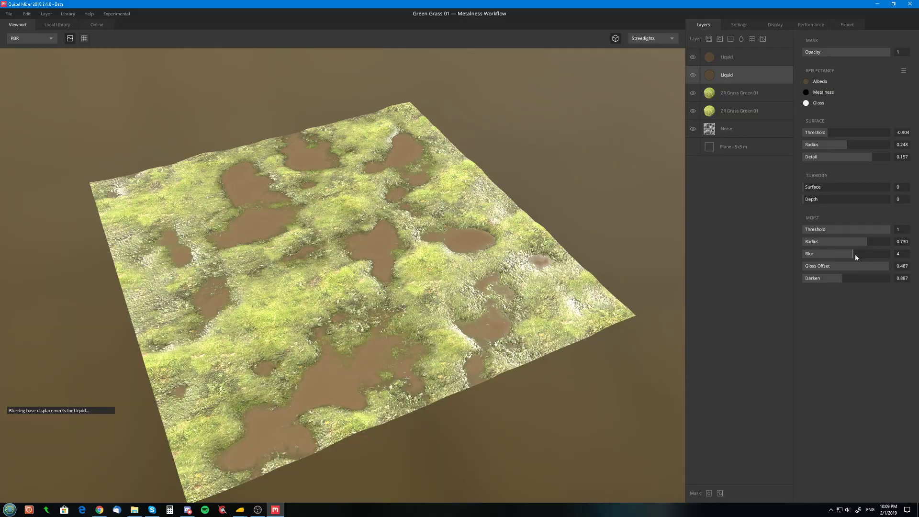
scroll(426, 311, up, 5)
scroll(426, 318, down, 5)
drag(392, 268, 485, 290)
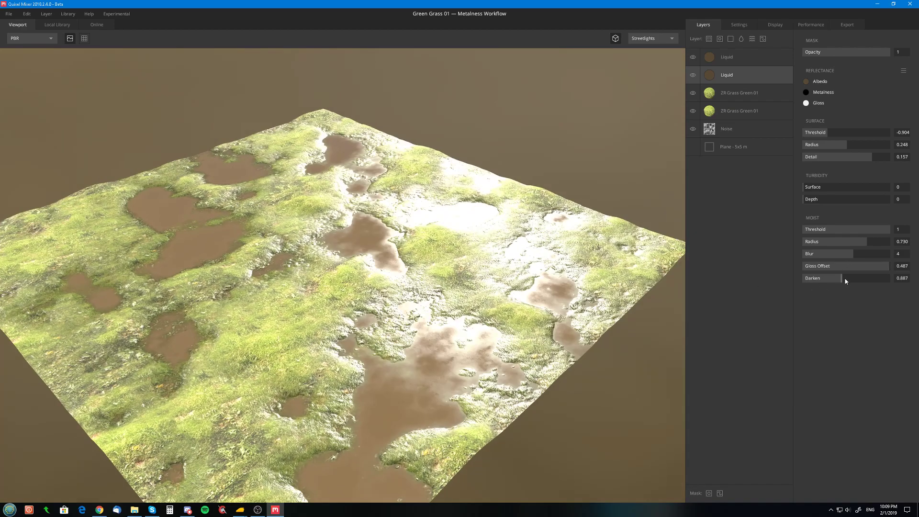
Set the lower Liquid layer's moist darken to 1.186 and its moist radius to 0.539
drag(846, 280, 863, 280)
drag(503, 288, 323, 325)
drag(860, 283, 856, 282)
drag(440, 282, 376, 233)
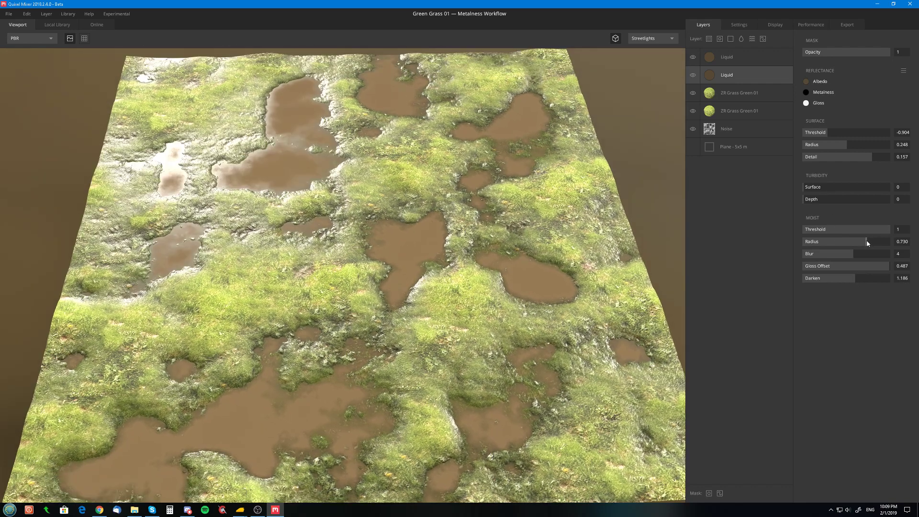
drag(868, 244, 851, 256)
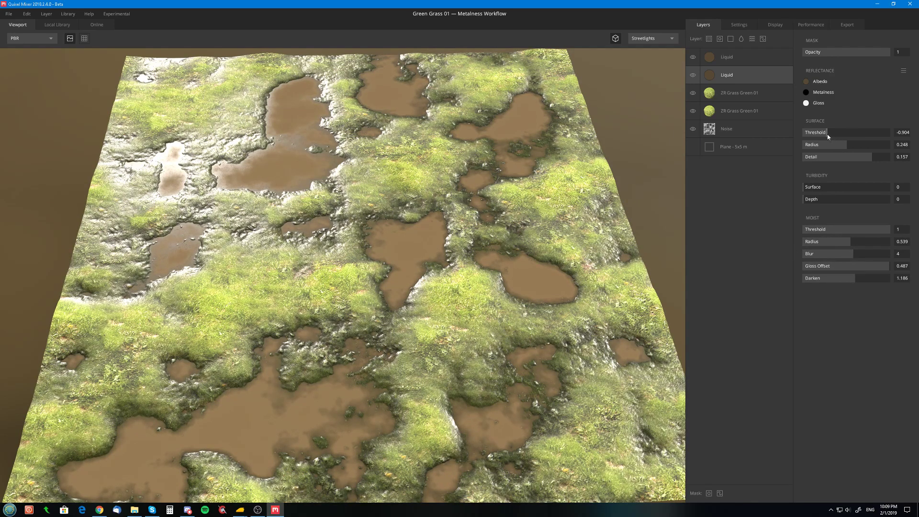
Set the layer's surface threshold to -0.721, moist darken to 0.904 and moist threshold to 0.842
drag(828, 136, 831, 139)
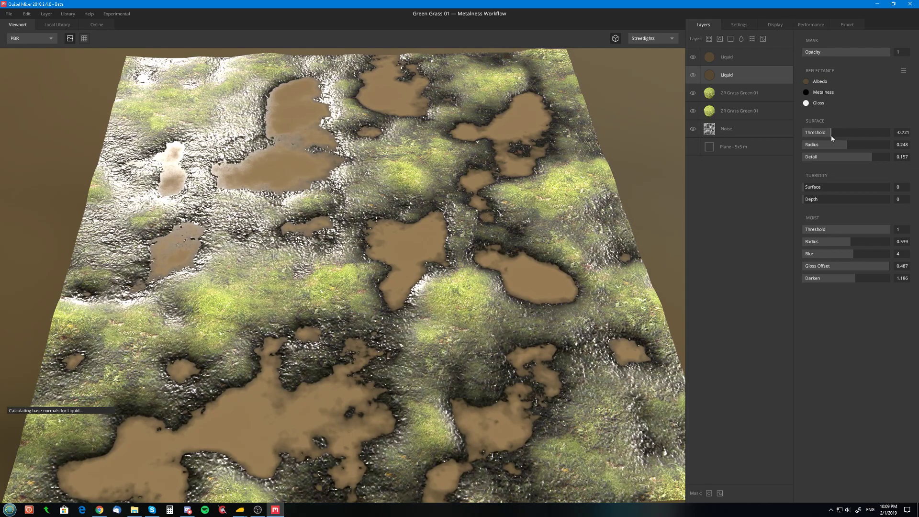
drag(856, 278, 843, 282)
drag(407, 306, 372, 318)
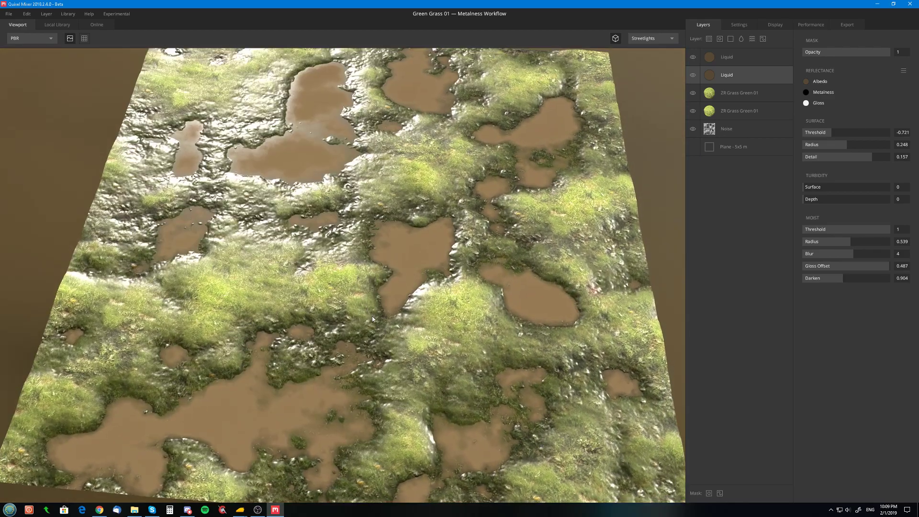
drag(889, 231, 876, 230)
drag(602, 231, 372, 248)
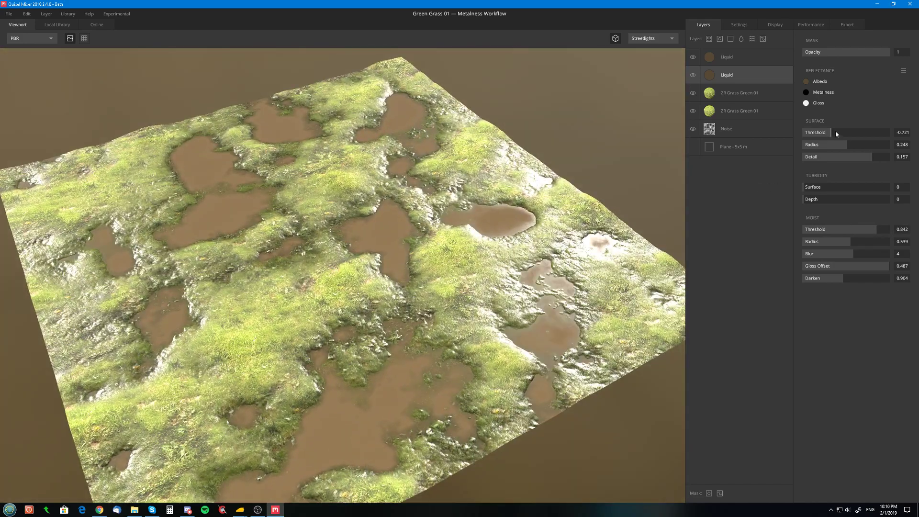
Try a darker gloss colour with a value of 60 (hex 999999) on the lower Liquid layer
click(807, 103)
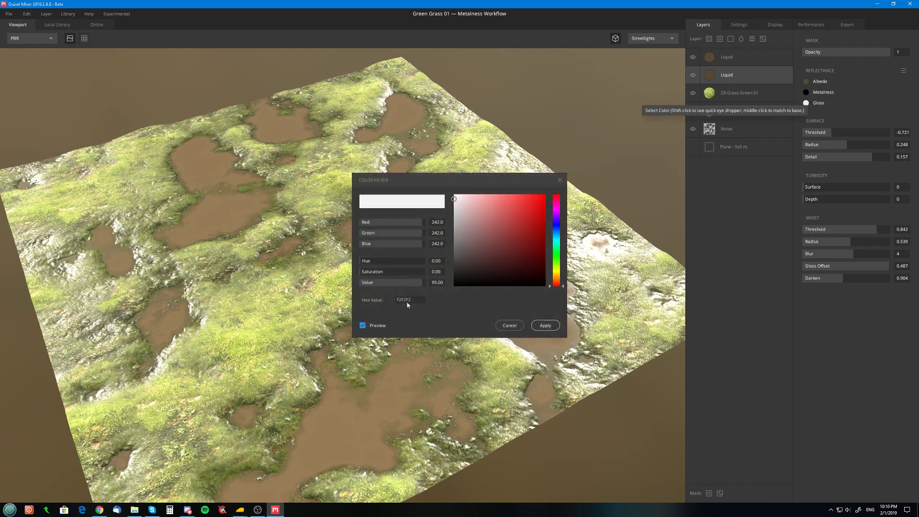
drag(419, 282, 403, 285)
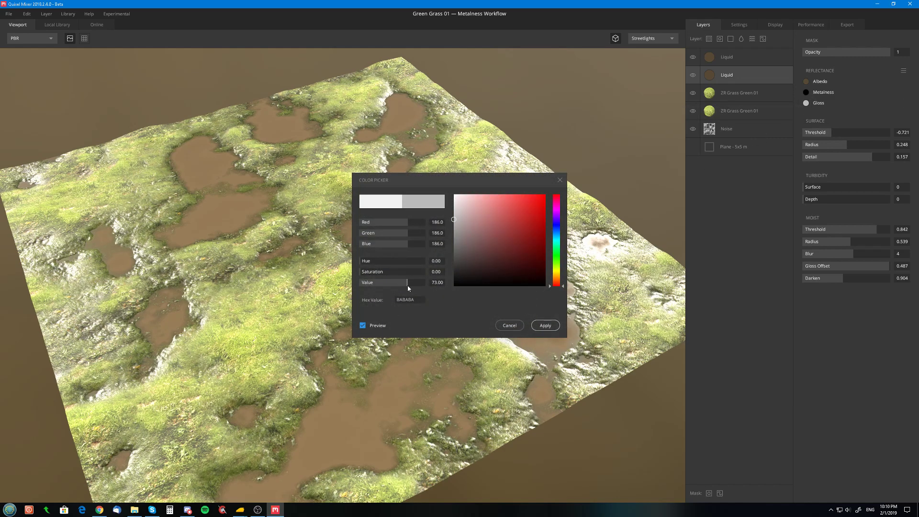
click(546, 326)
drag(531, 336, 432, 300)
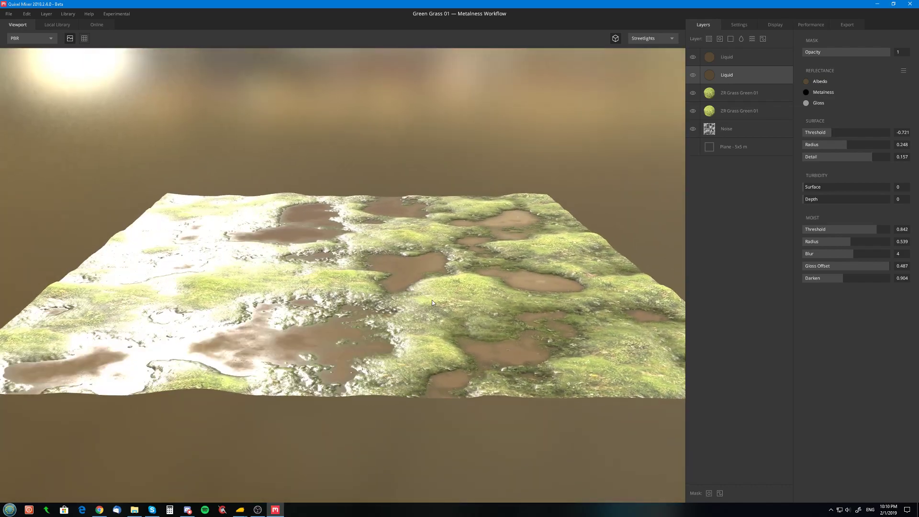
Set the lower Liquid layer's gloss colour value to 90 and its moist threshold to 0.925
click(807, 103)
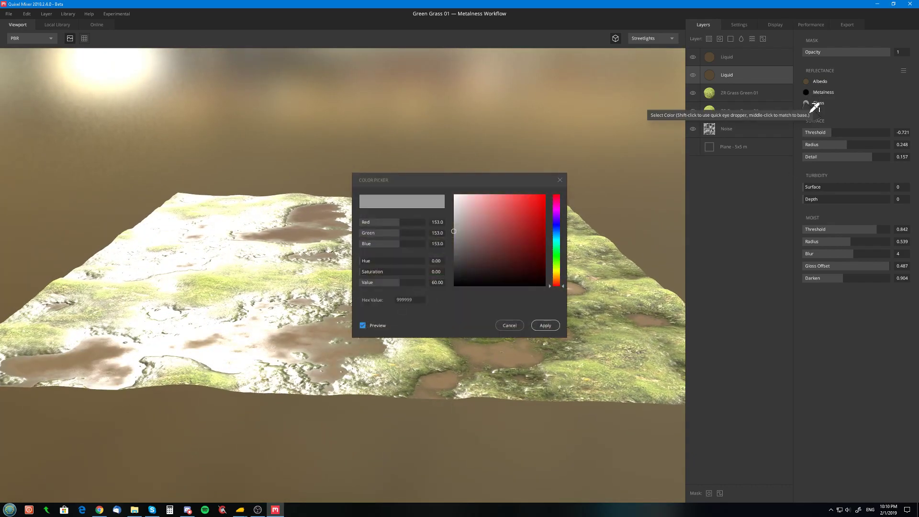
drag(400, 283, 420, 283)
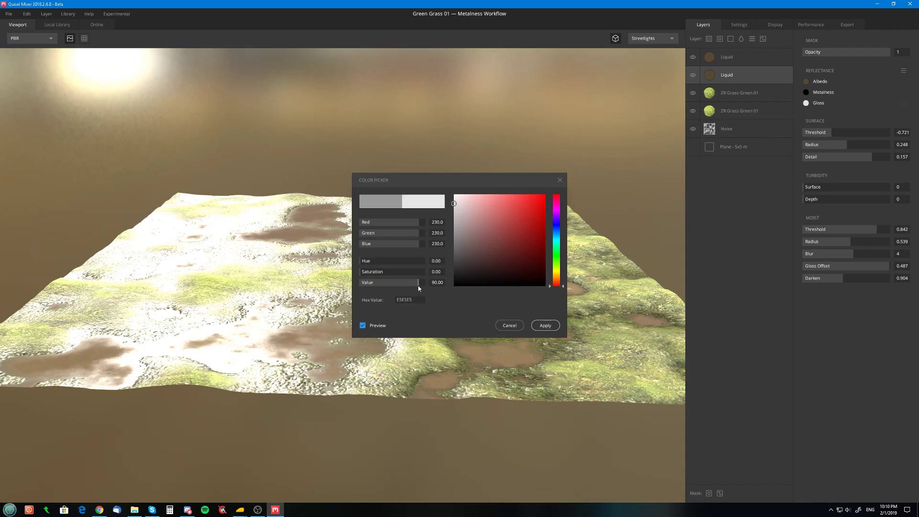
click(546, 326)
drag(503, 292, 623, 306)
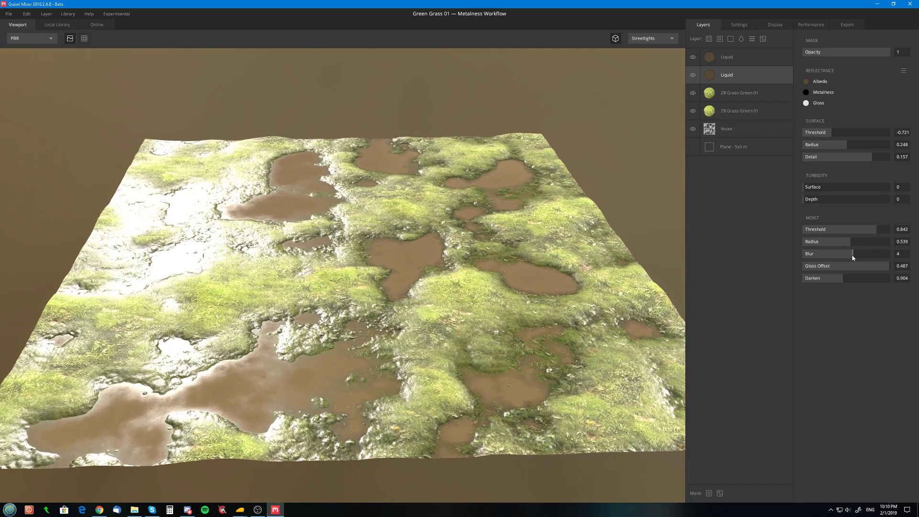
drag(876, 235, 884, 233)
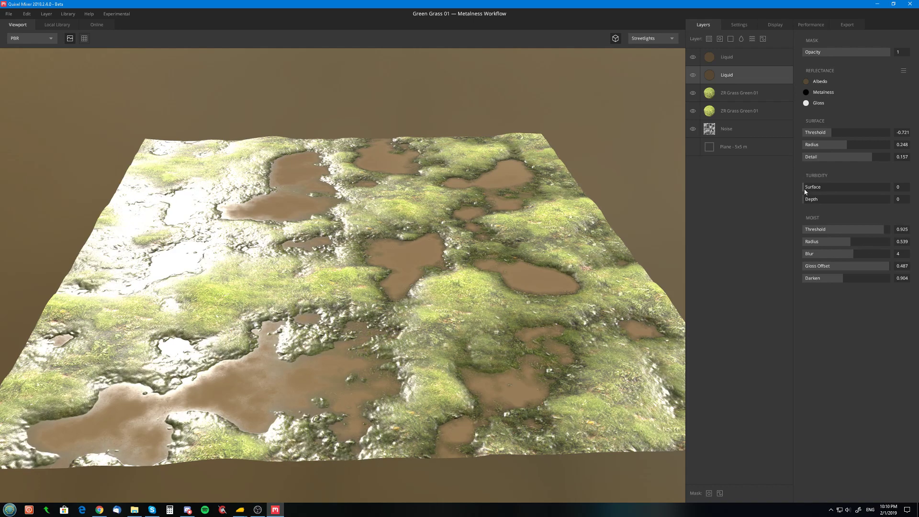
drag(805, 190, 806, 191)
Select the top Liquid layer, hide it to compare the puddles without it, and show it again
click(729, 62)
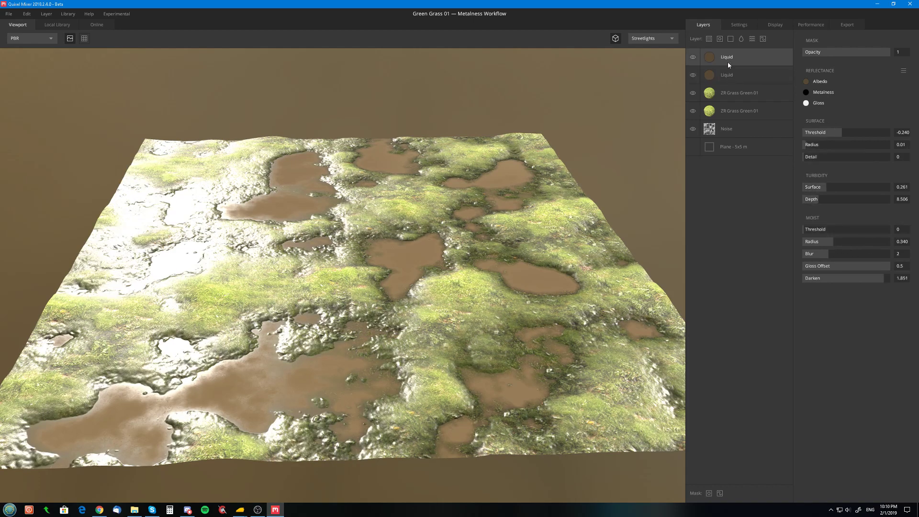
click(692, 57)
mouse_move(373, 244)
mouse_down()
mouse_move(202, 225)
mouse_move(375, 196)
mouse_move(369, 239)
mouse_up()
click(692, 57)
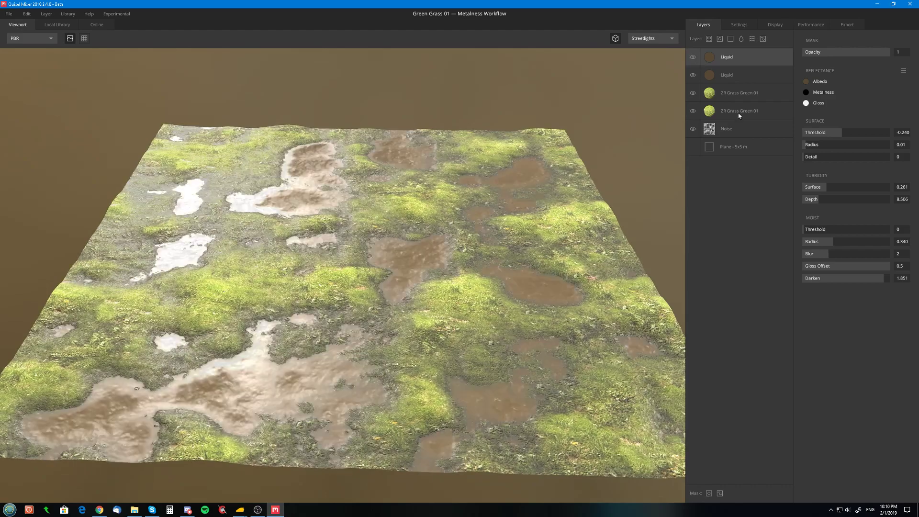
Set the top Liquid layer's surface threshold to -0.307, turbidity depth to 3.734 and turbidity surface to 0.074
drag(398, 295, 427, 296)
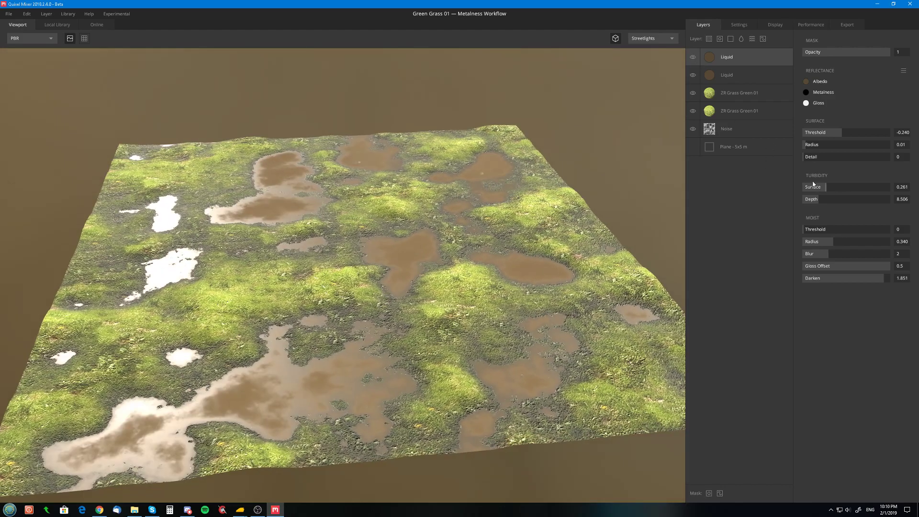
drag(842, 136, 840, 137)
drag(398, 311, 376, 367)
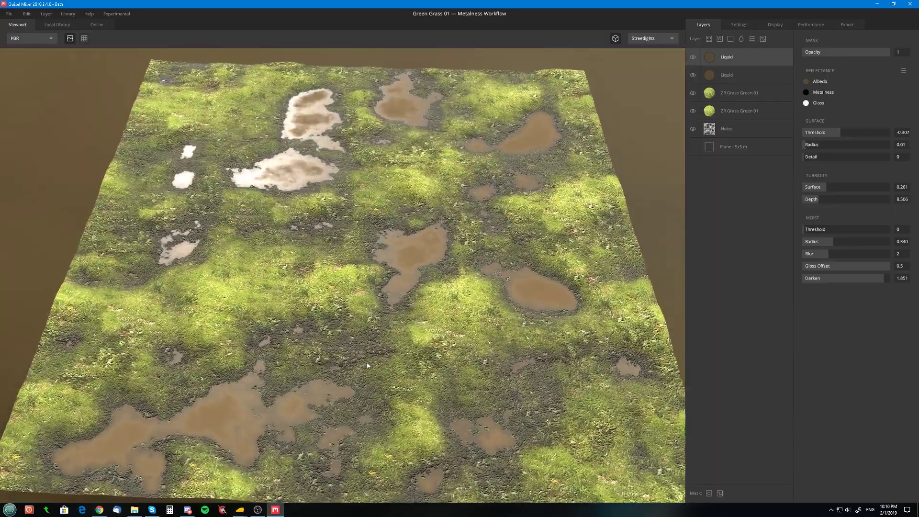
drag(819, 199, 811, 201)
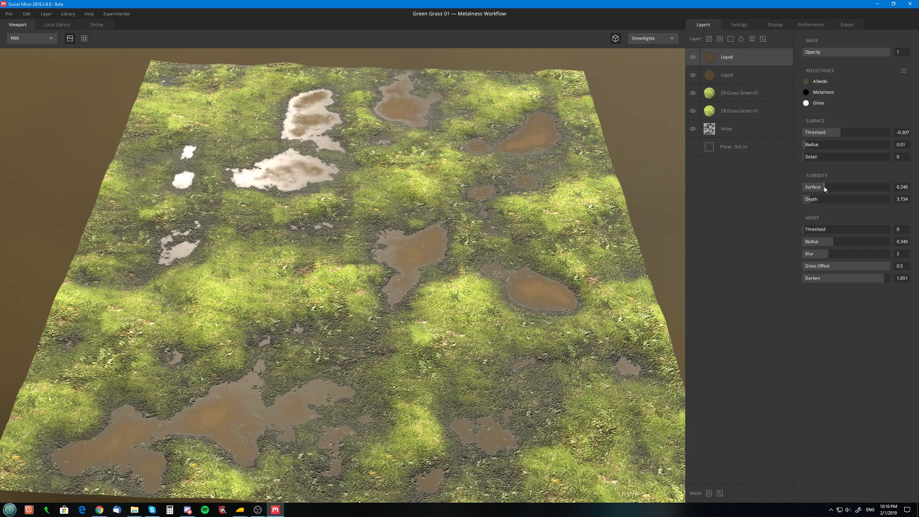
drag(811, 190, 800, 191)
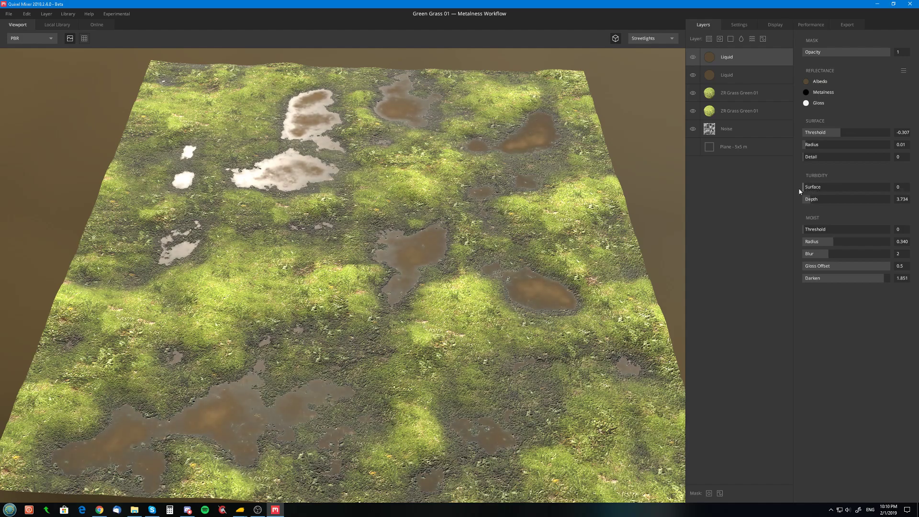
mouse_move(407, 259)
mouse_down()
mouse_move(368, 273)
mouse_move(344, 267)
mouse_move(345, 221)
mouse_move(366, 183)
mouse_move(389, 187)
mouse_move(416, 211)
mouse_move(407, 243)
mouse_up()
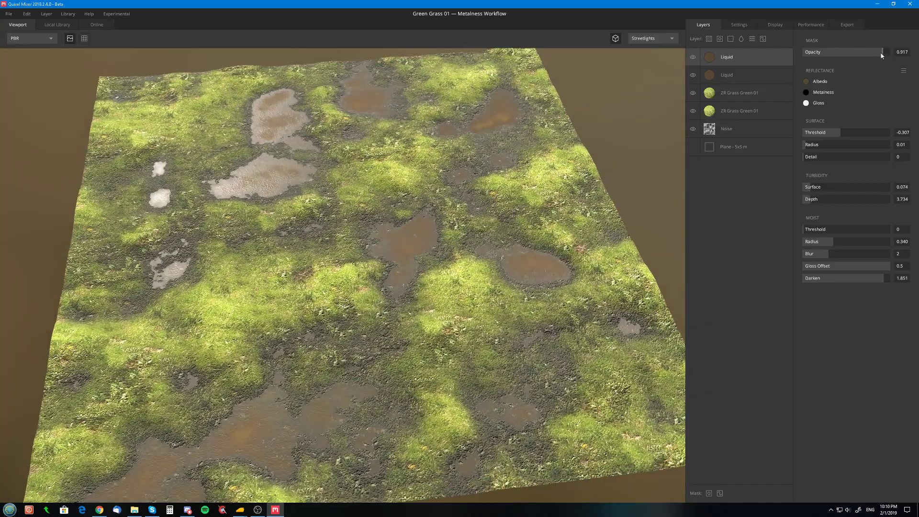
Set the lower Liquid layer's opacity to 0.580, surface threshold to -0.887, moist threshold to 0.639 and moist radius to 0.668
click(771, 77)
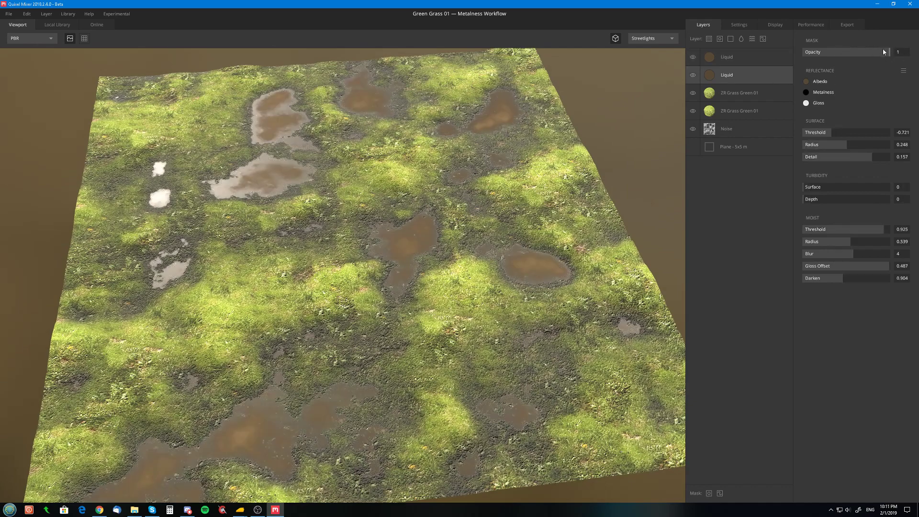
mouse_move(884, 51)
mouse_down()
mouse_move(850, 56)
mouse_move(880, 57)
mouse_move(867, 57)
mouse_up()
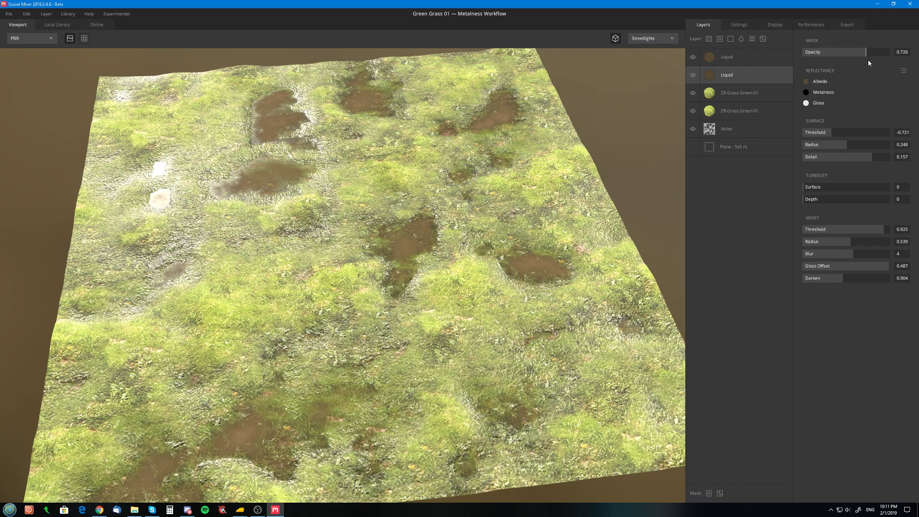
drag(832, 137, 836, 136)
drag(467, 278, 428, 255)
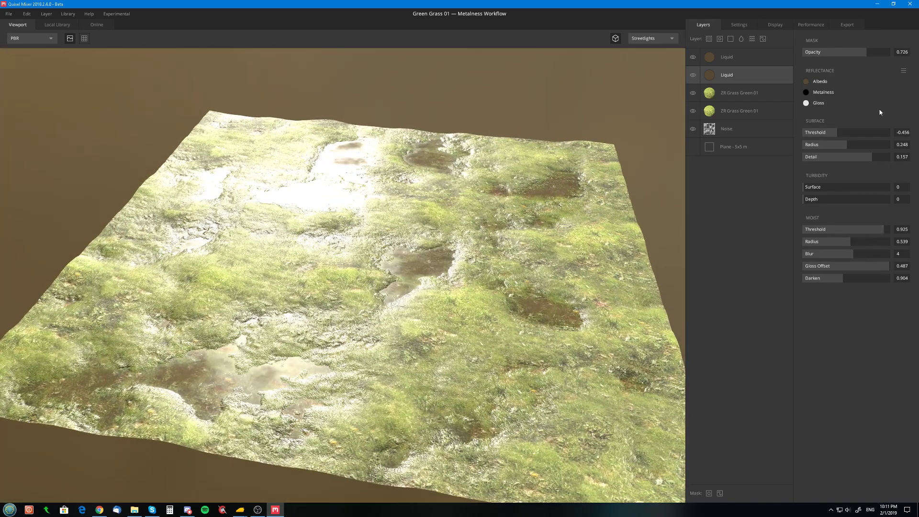
drag(875, 52, 841, 56)
drag(420, 266, 520, 273)
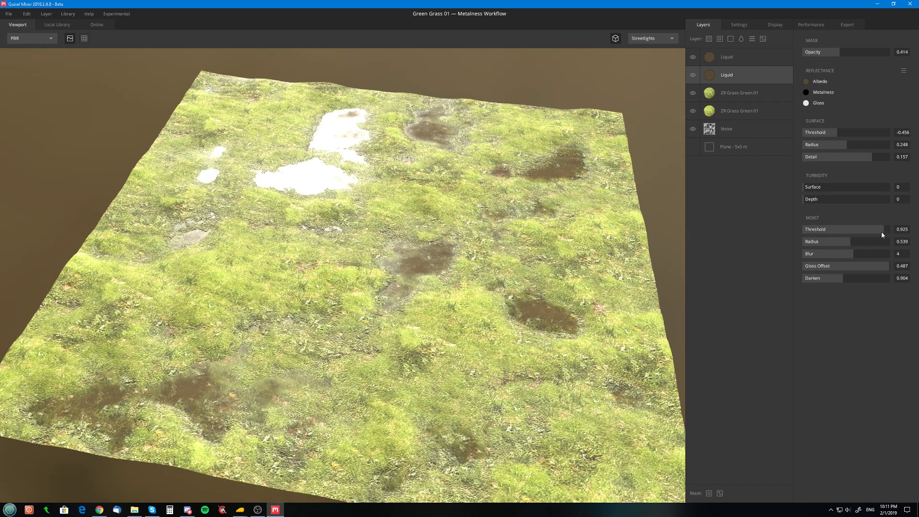
drag(882, 233, 846, 254)
drag(841, 53, 854, 56)
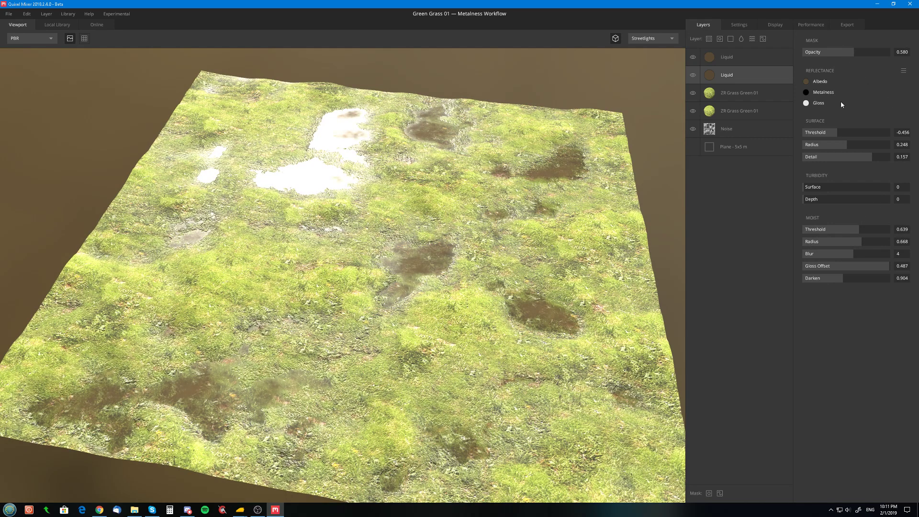
drag(833, 135, 828, 131)
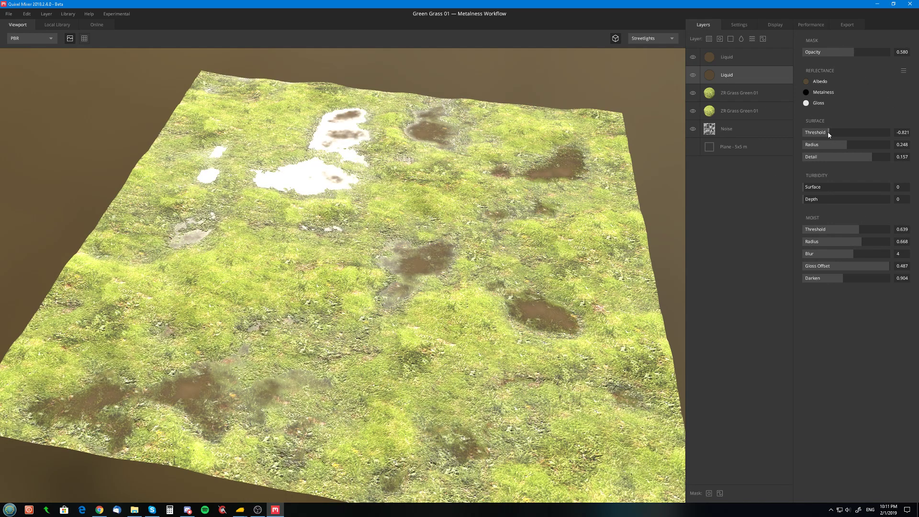
Set the top Liquid layer's surface threshold to -0.224 and inspect the puddles across the whole plane
click(729, 59)
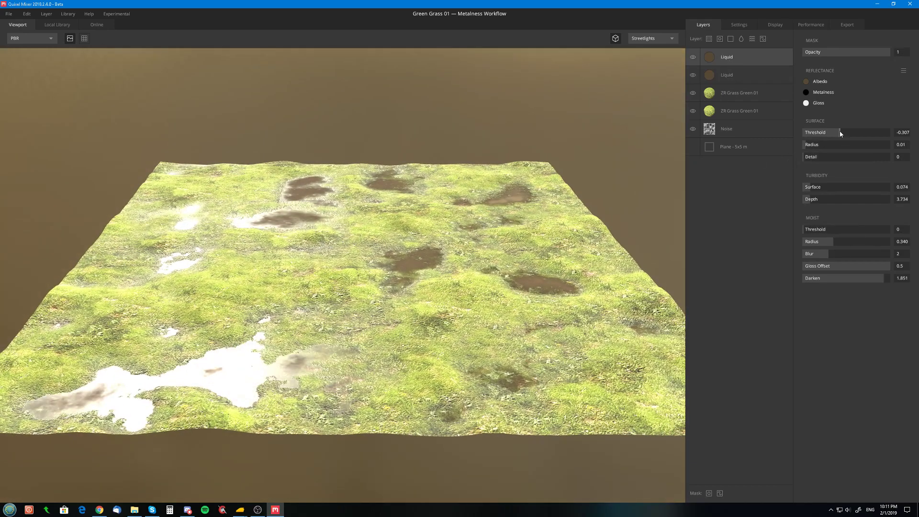
drag(841, 132, 842, 134)
drag(404, 225, 421, 283)
scroll(380, 298, down, 4)
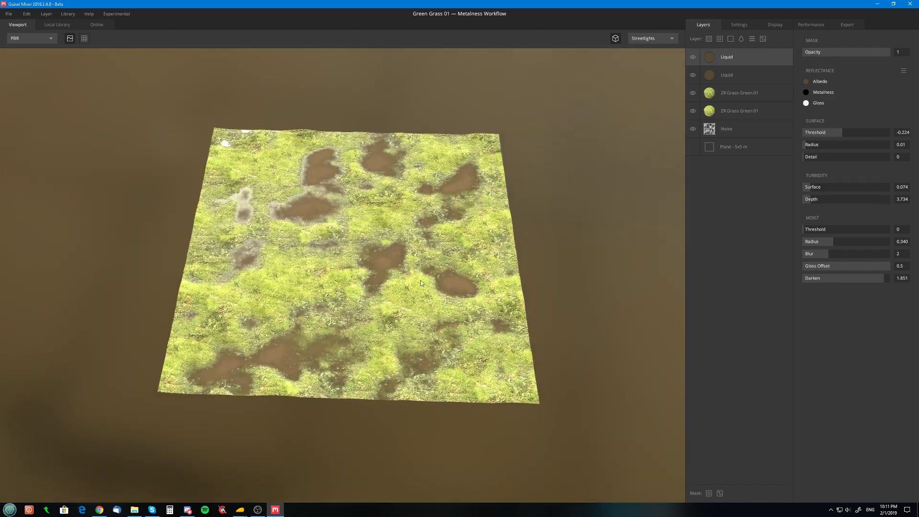
Hide both Liquid layers and save the mix as Green Grass 01 in the Trainz project
click(693, 57)
click(692, 77)
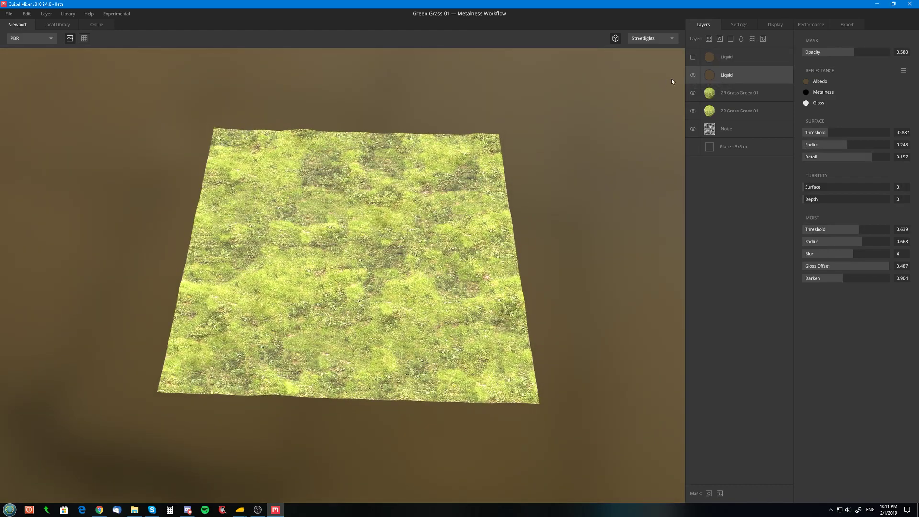
click(8, 14)
click(22, 59)
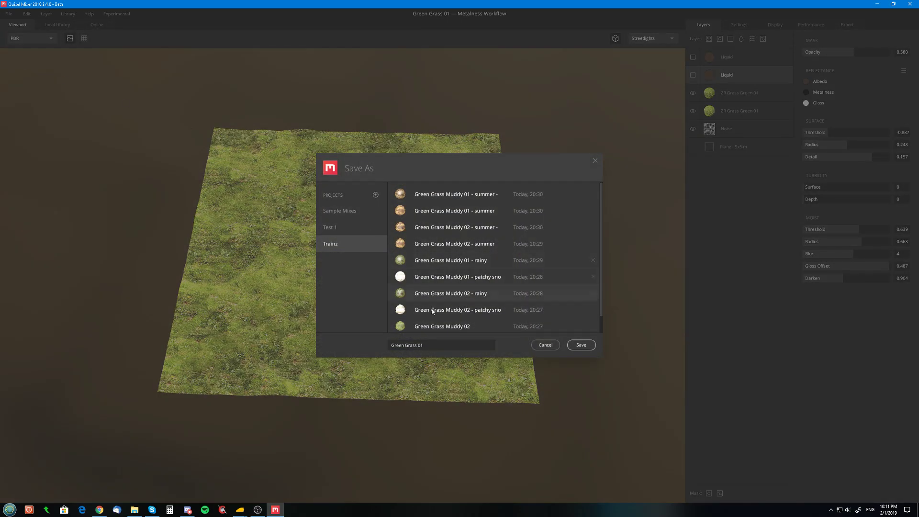
click(588, 347)
Show both Liquid layers again and save the mix as a copy named Green Grass 01 - Rainy
click(693, 75)
click(693, 57)
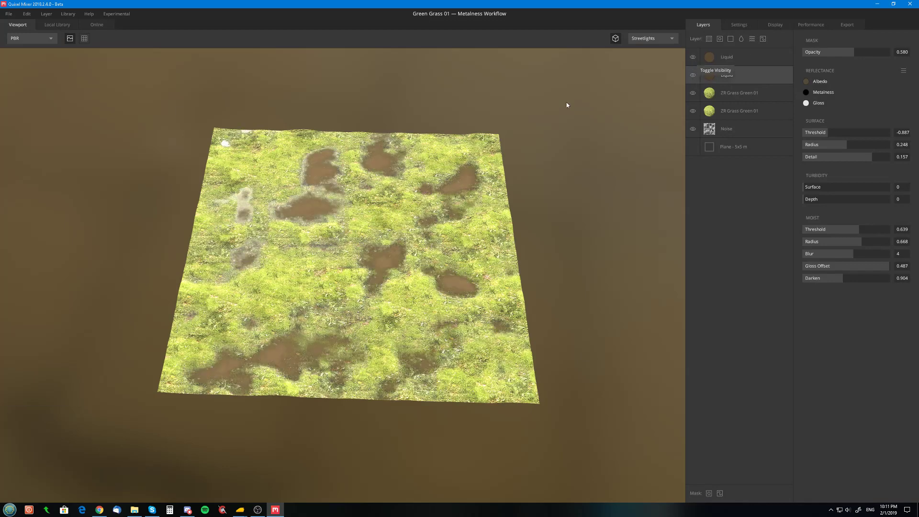
click(10, 16)
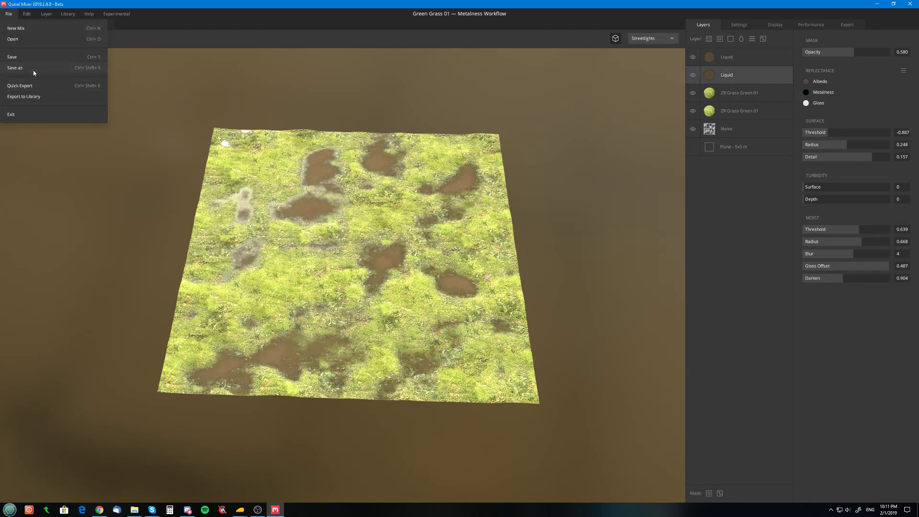
click(35, 69)
click(430, 347)
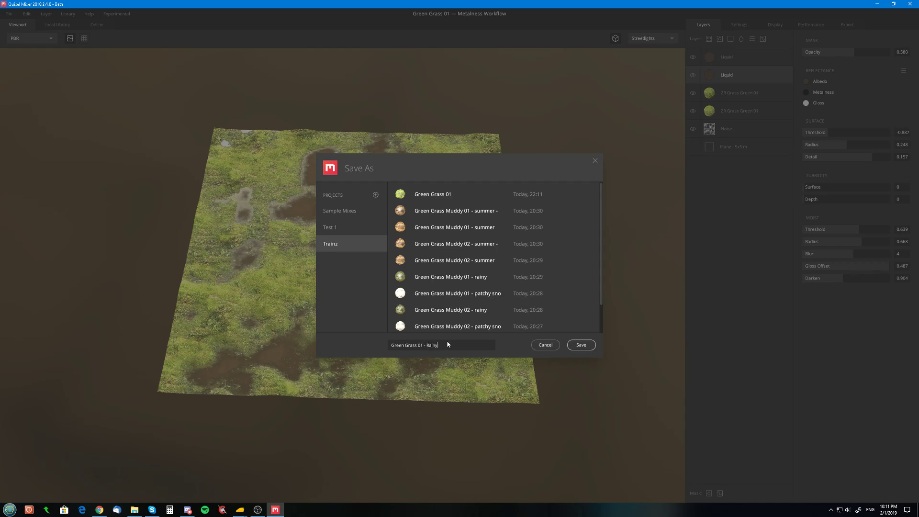
click(583, 346)
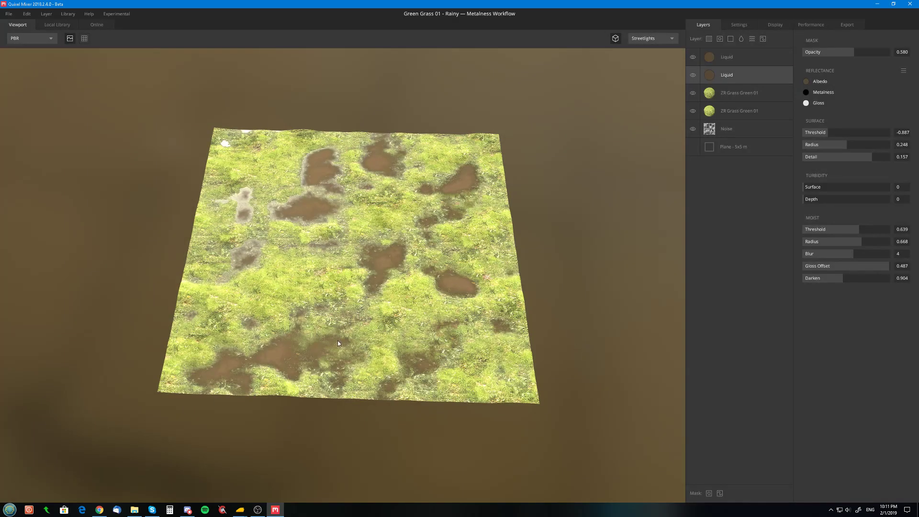
Hide both Liquid layers and add the snow surface from the local library as a new layer above them
drag(338, 341, 551, 254)
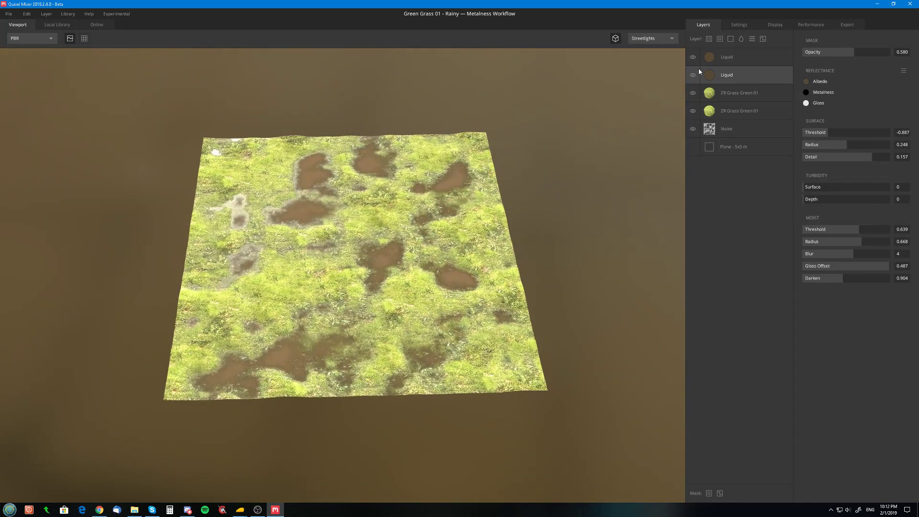
click(693, 74)
click(693, 57)
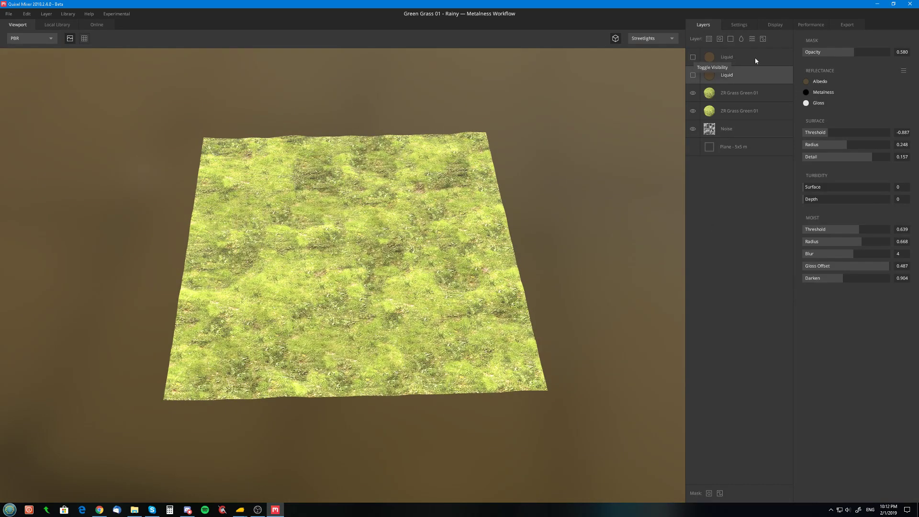
click(732, 56)
click(709, 39)
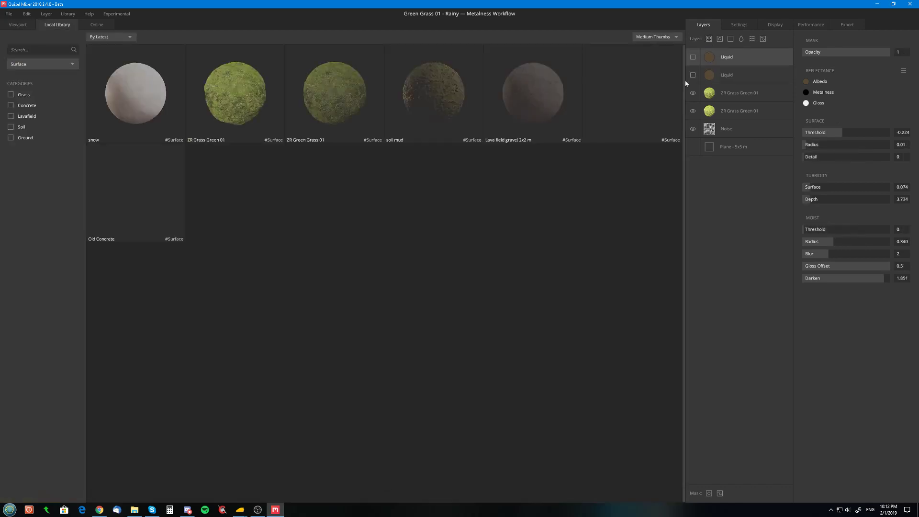
click(139, 101)
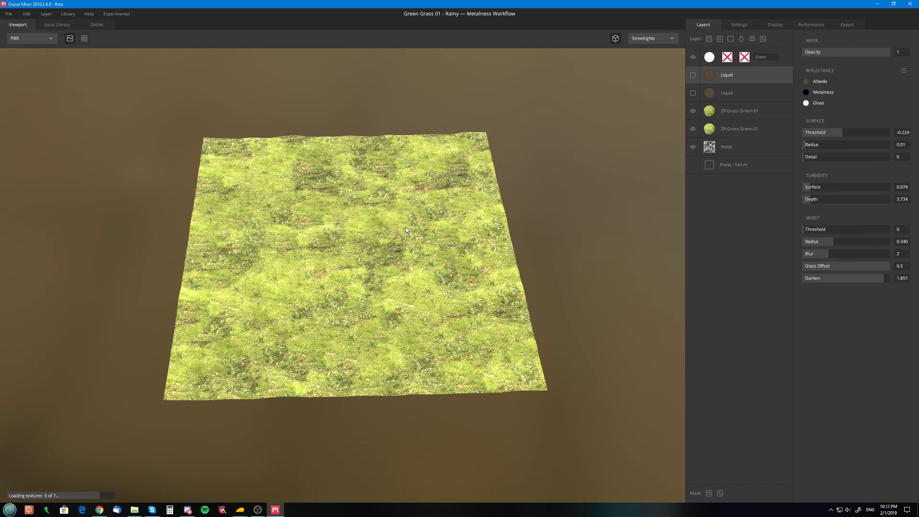
Set the Snow layer's blend threshold to 0.107, wrap to base to 0.634 and opacity to 0.473
drag(423, 237, 418, 160)
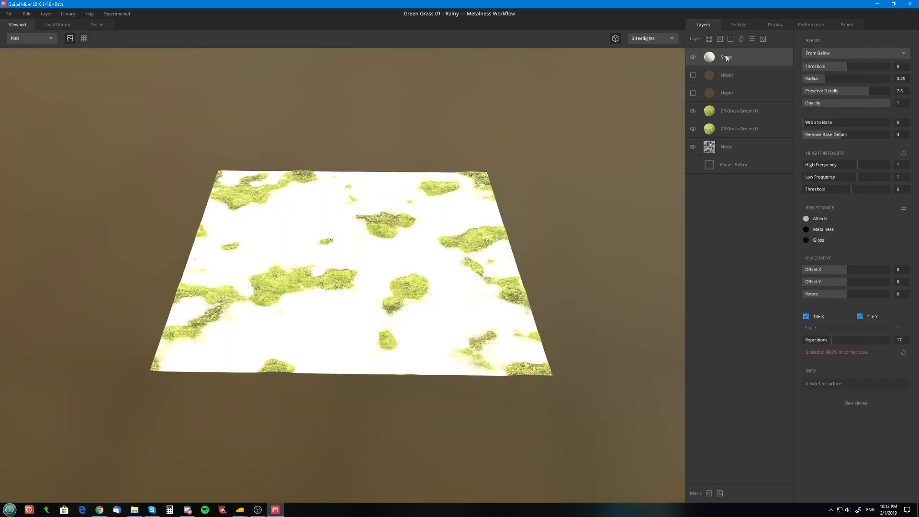
mouse_move(851, 66)
mouse_down()
mouse_move(838, 66)
mouse_move(849, 66)
mouse_up()
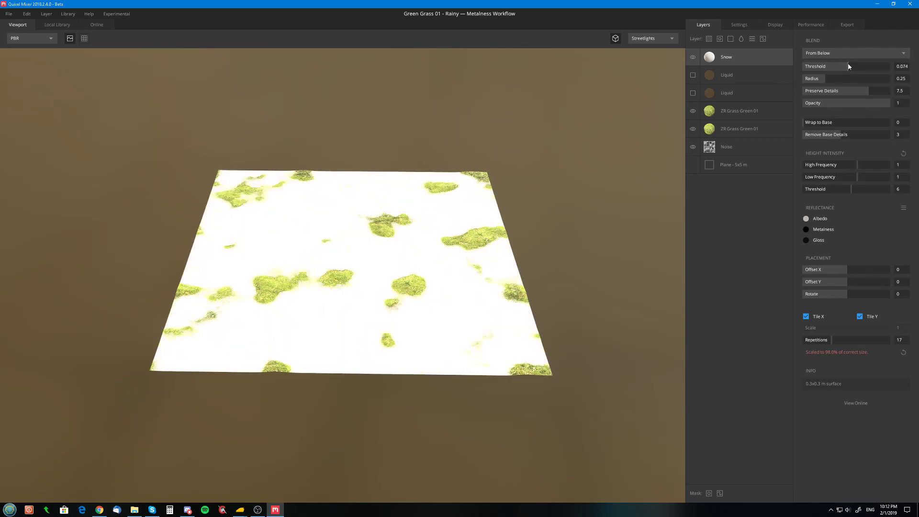
drag(315, 308, 373, 308)
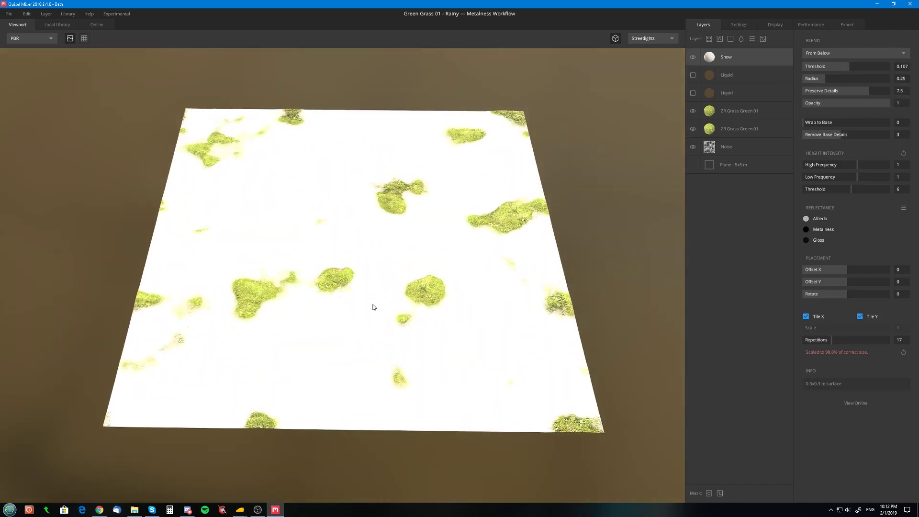
drag(810, 123, 859, 125)
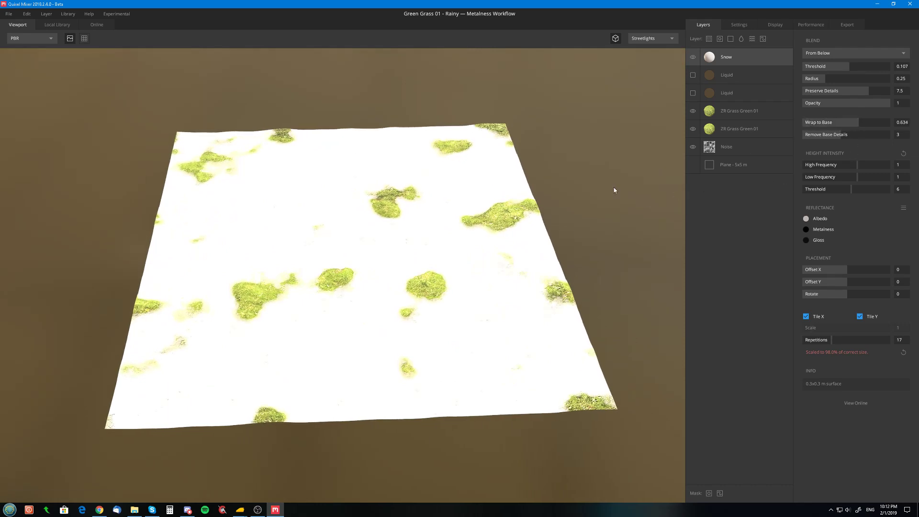
drag(426, 254, 462, 206)
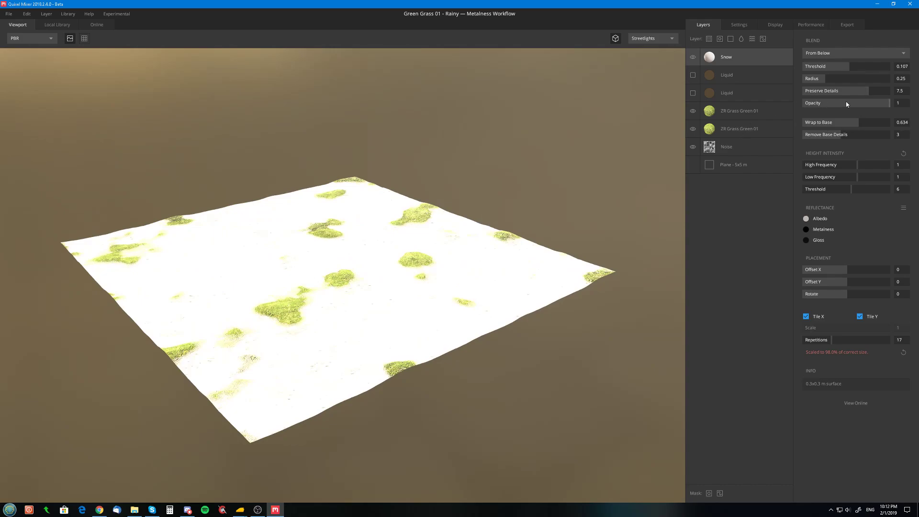
drag(877, 102, 845, 106)
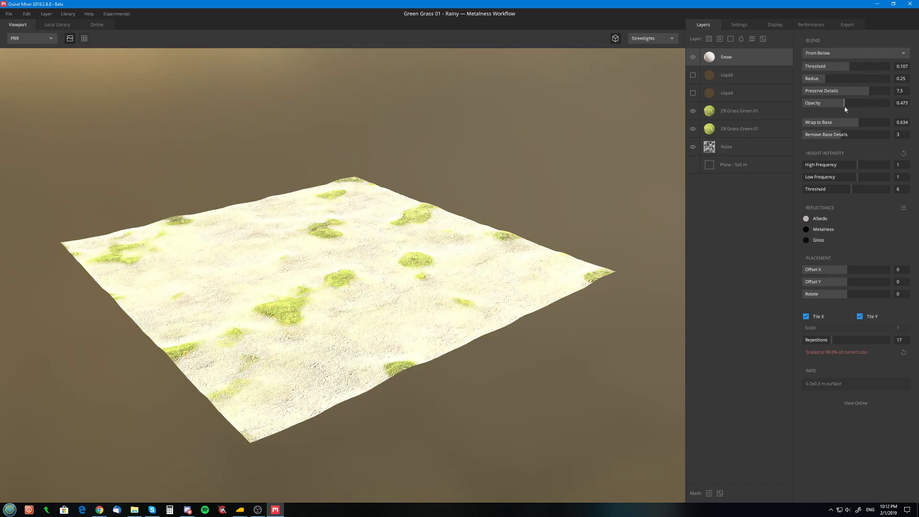
drag(401, 199, 94, 429)
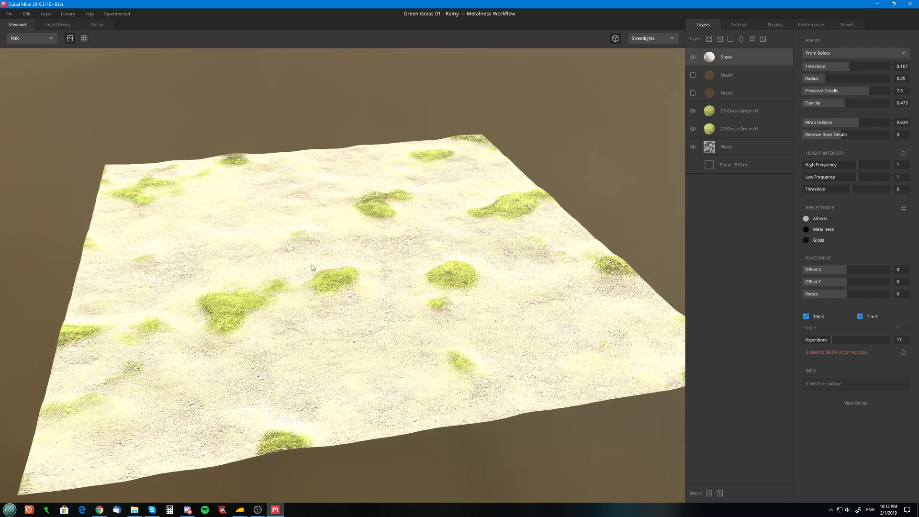
drag(313, 268, 369, 196)
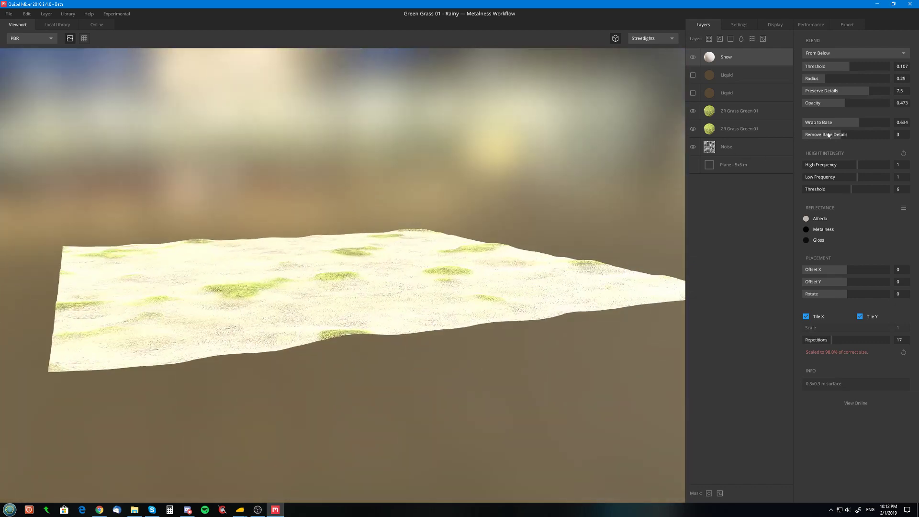
Set the Snow layer's low frequency height intensity to 0.946, wrap to base to 0.331 and blend threshold to -0.008
drag(858, 125, 789, 128)
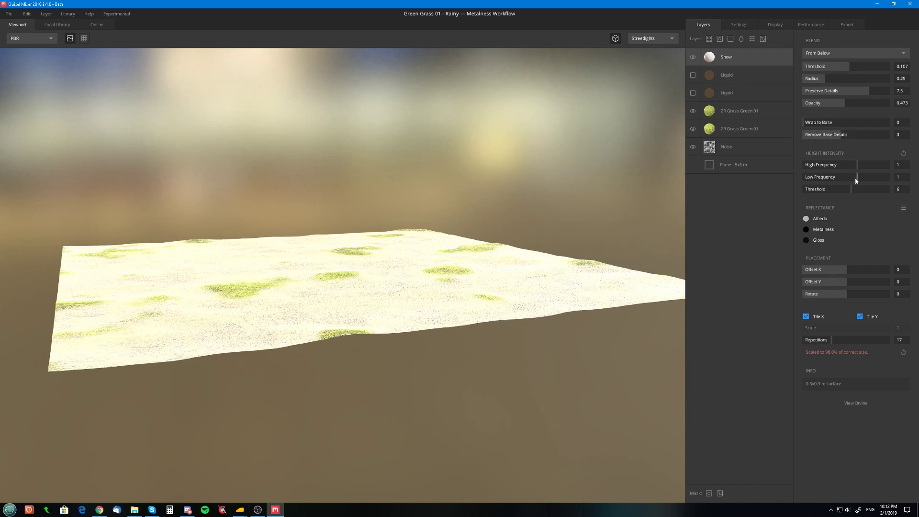
drag(856, 179, 868, 180)
drag(805, 127, 835, 129)
drag(330, 268, 503, 273)
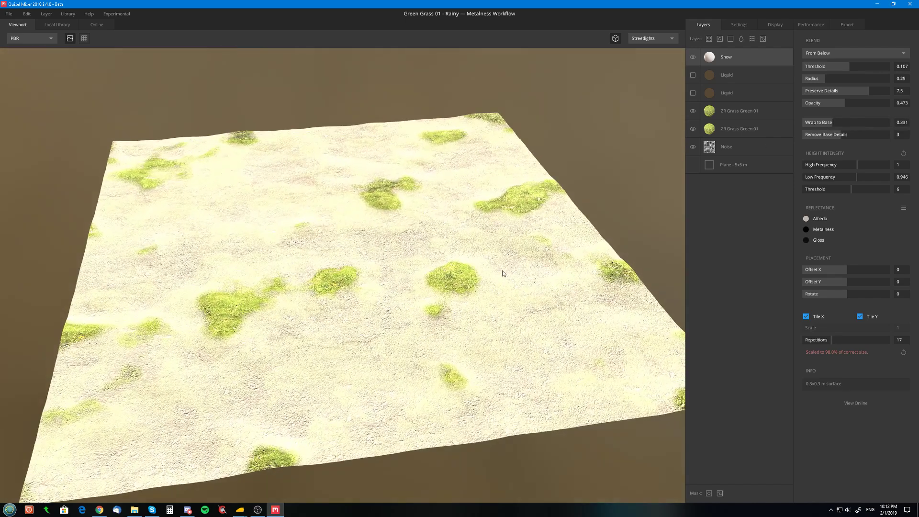
click(846, 68)
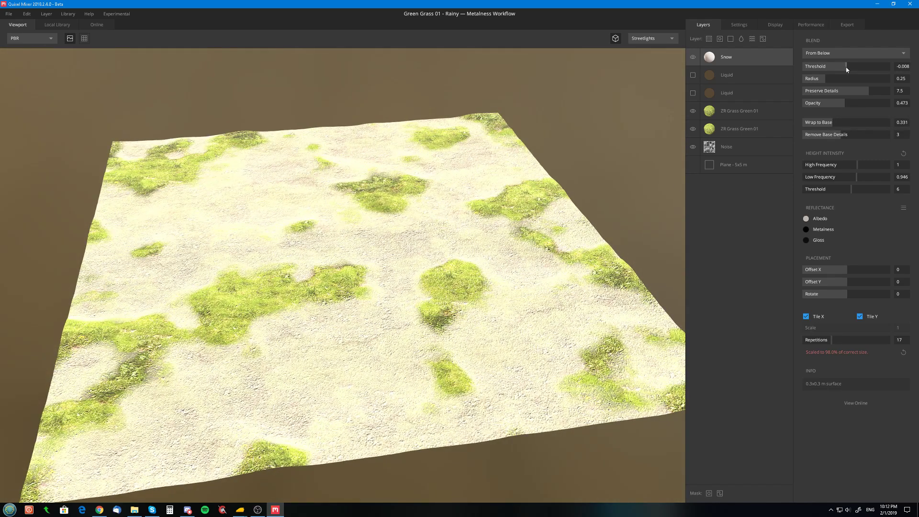
drag(481, 202, 439, 247)
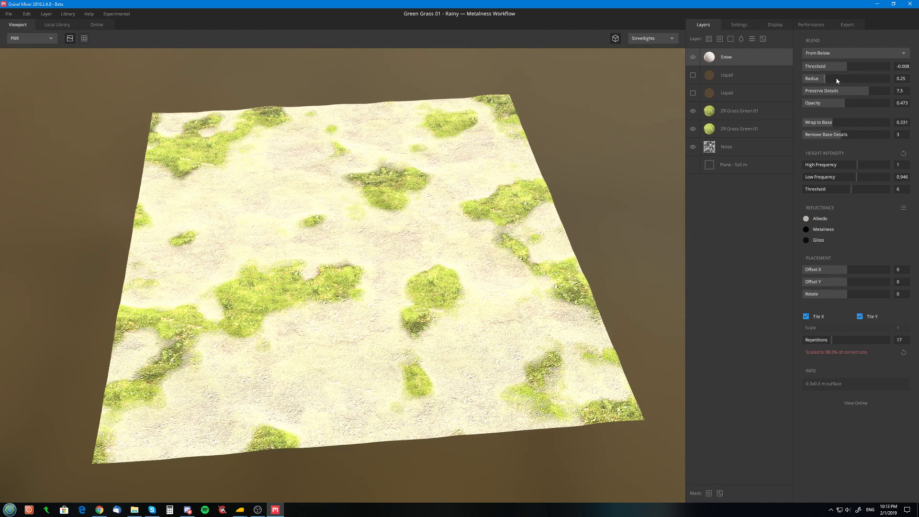
Set the Snow layer's blend radius to 0.519, opacity to 1, preserve details to 2.738 and wrap to base to 0.626
mouse_move(827, 81)
mouse_down()
mouse_move(778, 84)
mouse_move(844, 84)
mouse_move(856, 92)
mouse_move(840, 96)
mouse_move(894, 100)
mouse_move(871, 103)
mouse_move(884, 109)
mouse_up()
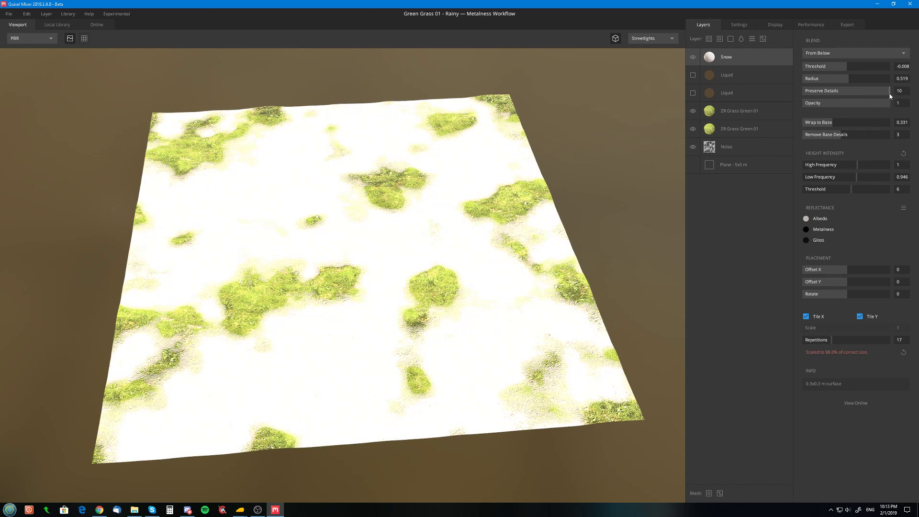
mouse_move(871, 92)
mouse_down()
mouse_move(789, 90)
mouse_move(841, 93)
mouse_move(799, 96)
mouse_move(829, 97)
mouse_move(864, 122)
mouse_move(786, 137)
mouse_move(829, 139)
mouse_move(787, 143)
mouse_move(885, 136)
mouse_move(841, 140)
mouse_up()
drag(179, 405, 455, 298)
scroll(360, 349, up, 2)
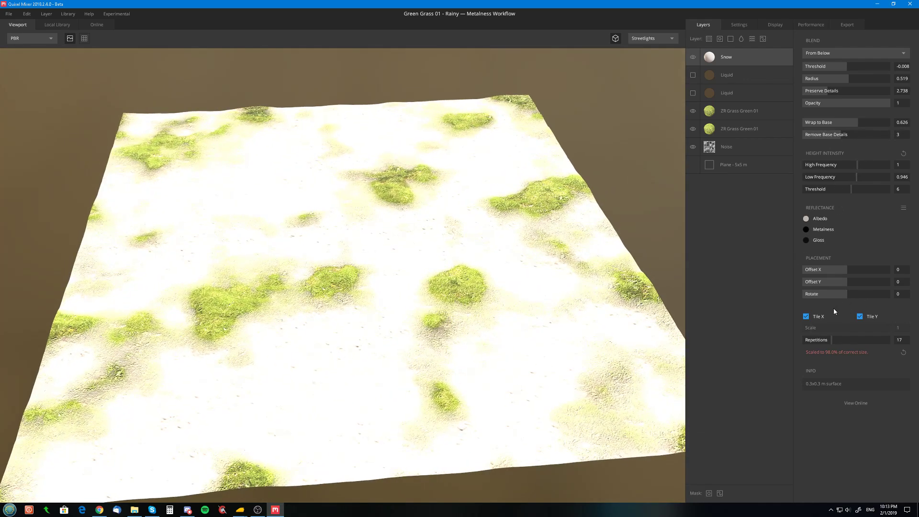
drag(531, 260, 235, 134)
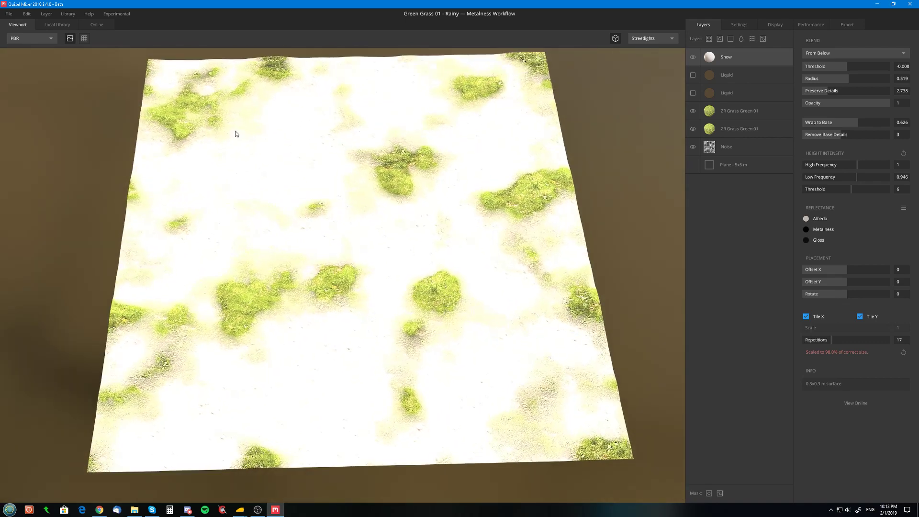
Save the mix as a copy named Green Grass 01 - patch snow in the Trainz project
click(6, 14)
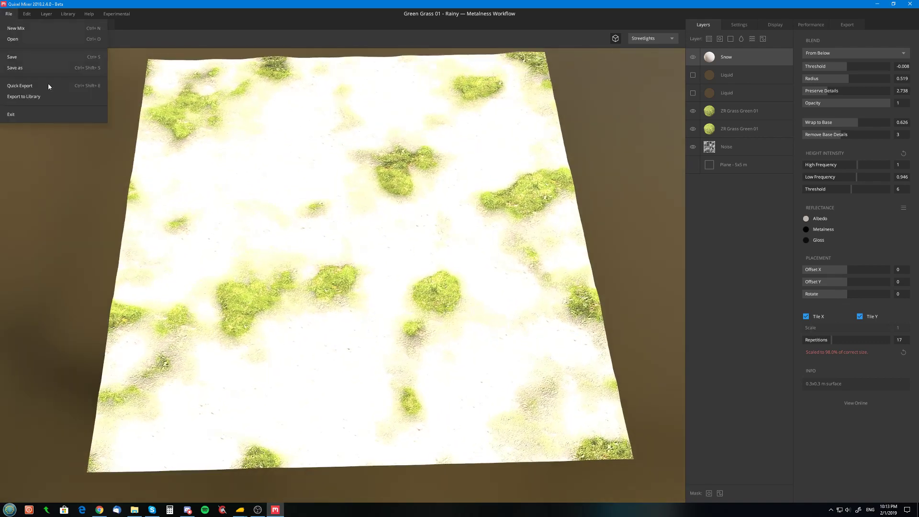
click(25, 70)
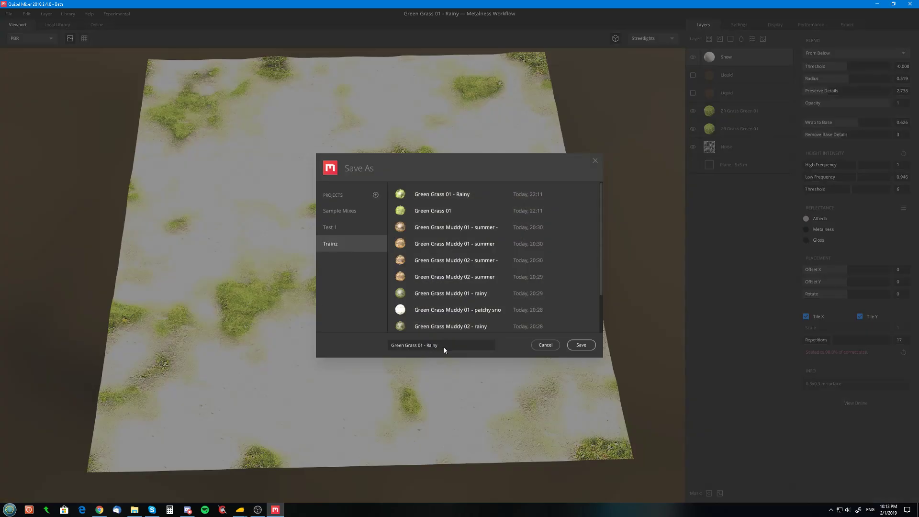
drag(443, 346, 430, 346)
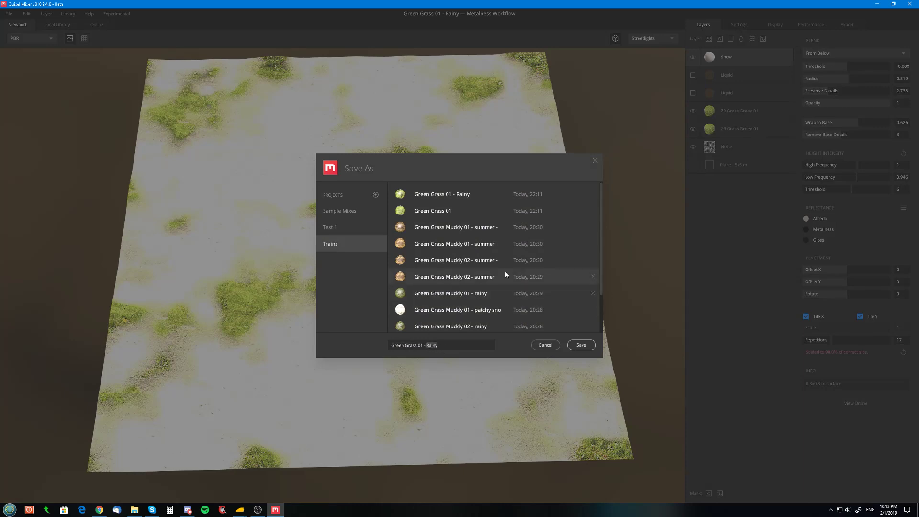
scroll(513, 272, down, 3)
text(patch snow)
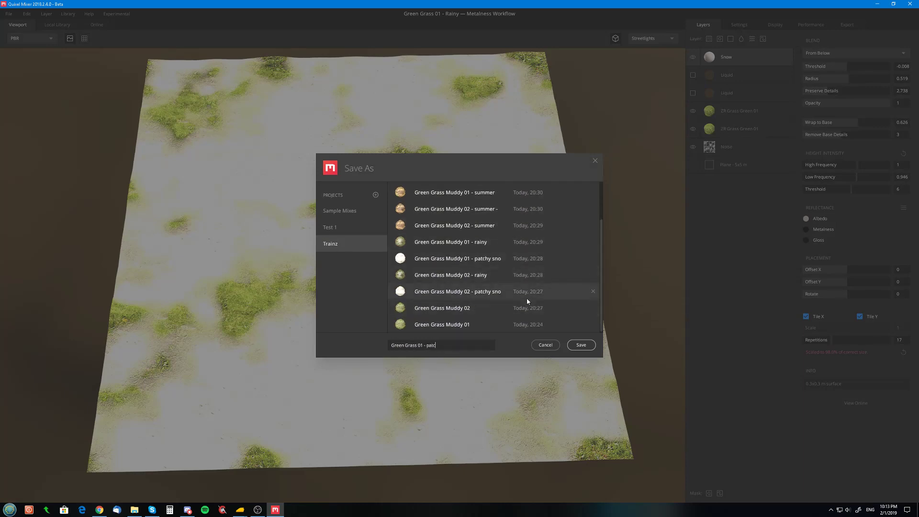
click(581, 344)
Enable subfolder creation, check the export location path, and export the snow mix's three maps as 2048 px TGA files
click(848, 25)
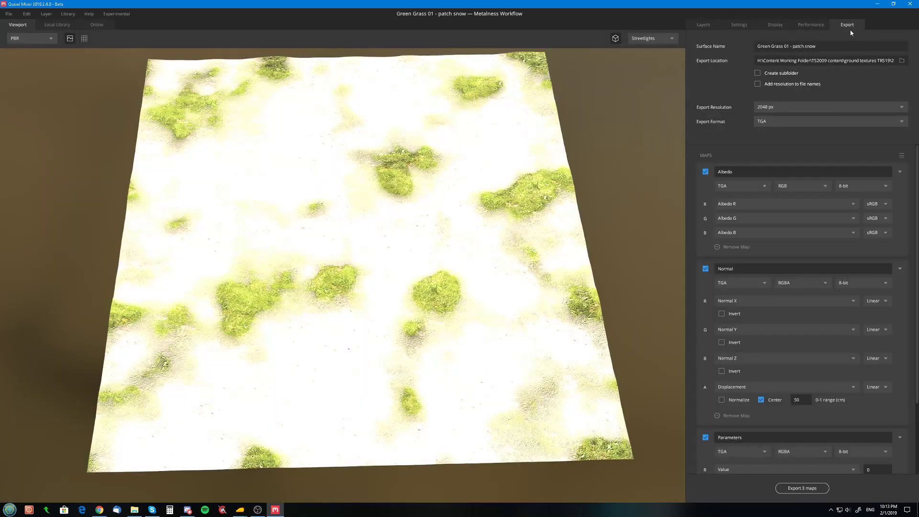
click(758, 74)
click(890, 61)
key(Right)
key(Right)
key(Right)
key(Right)
key(Right)
key(Right)
key(Right)
key(Right)
key(Right)
key(Right)
key(Right)
key(Right)
key(Right)
key(Right)
key(Right)
key(Right)
key(Right)
key(Right)
key(Right)
key(Right)
scroll(834, 172, down, 3)
click(802, 488)
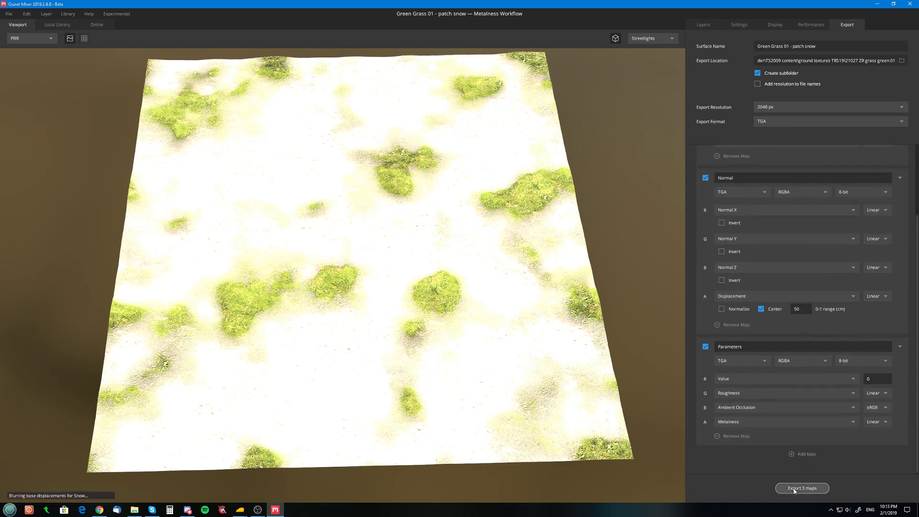
Open the Green Grass 01 - Rainy mix and export its three maps to the 21027 ZR grass green 01 folder
click(9, 14)
click(21, 40)
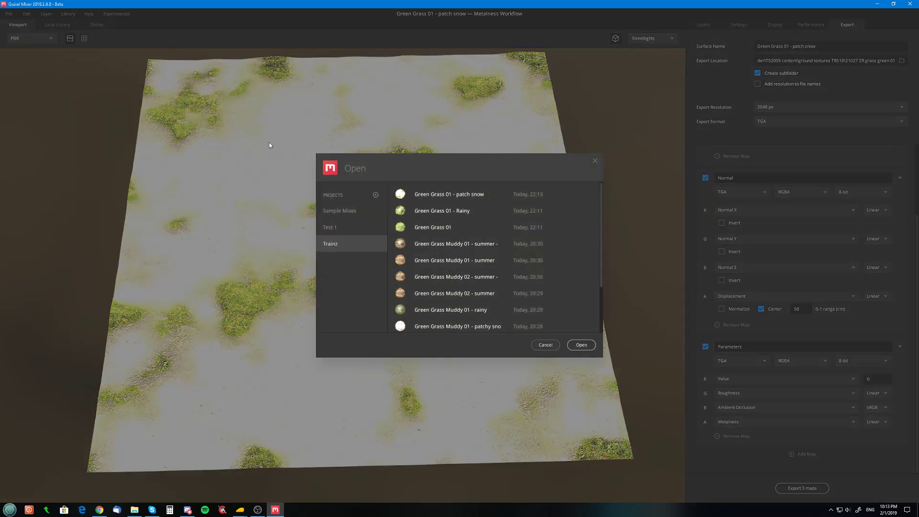
double_click(444, 211)
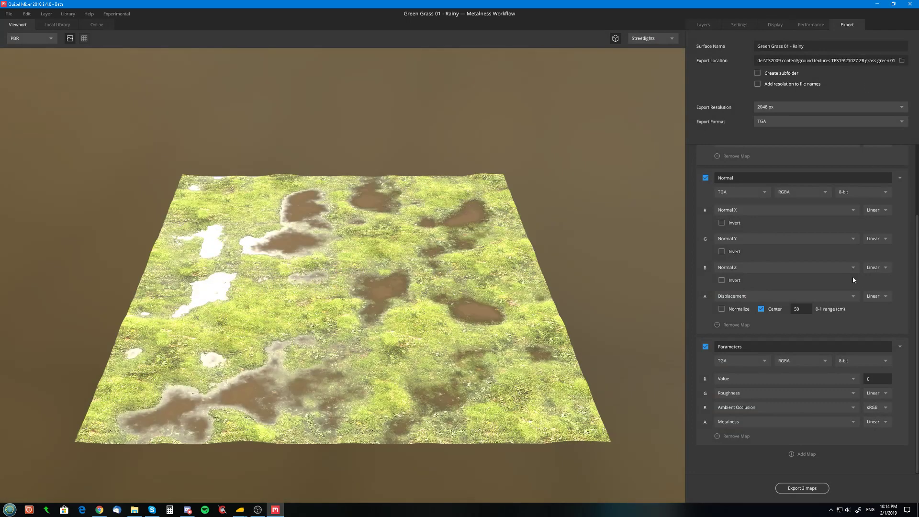
click(808, 491)
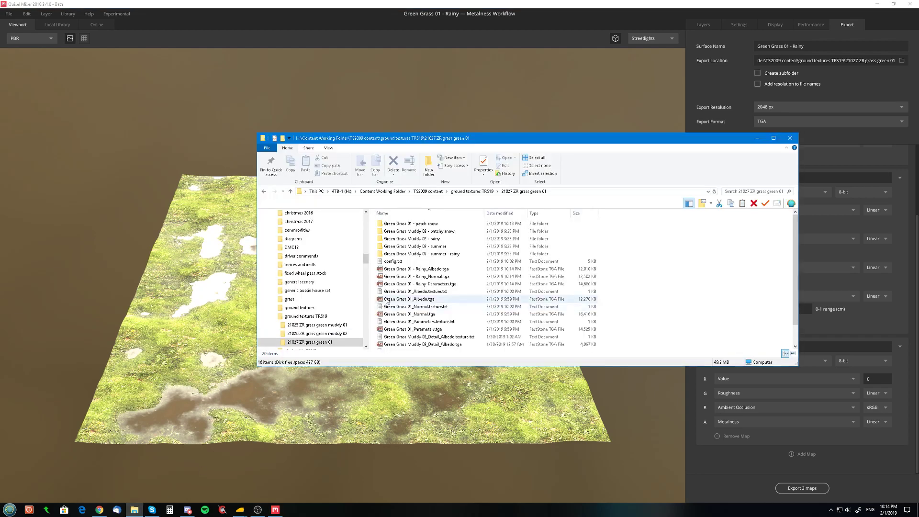
Enable subfolder creation for the Rainy mix and export its three maps again
click(422, 234)
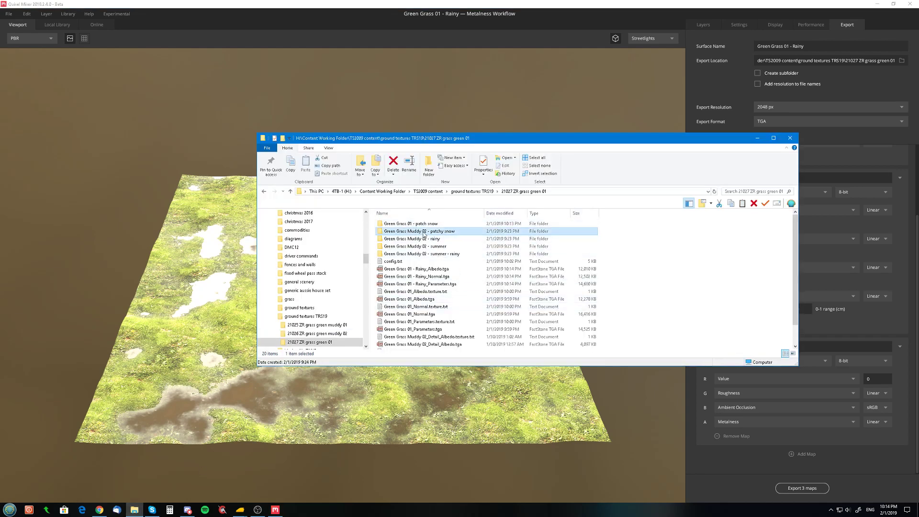
click(758, 74)
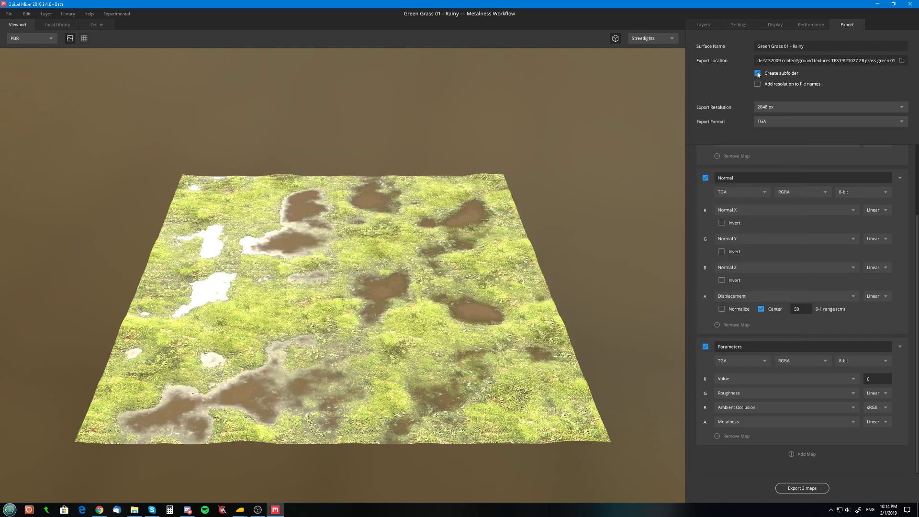
click(810, 490)
Switch to File Explorer and delete the three loose Green Grass 01 - Rainy TGA files from the 21027 ZR grass green 01 folder
click(135, 511)
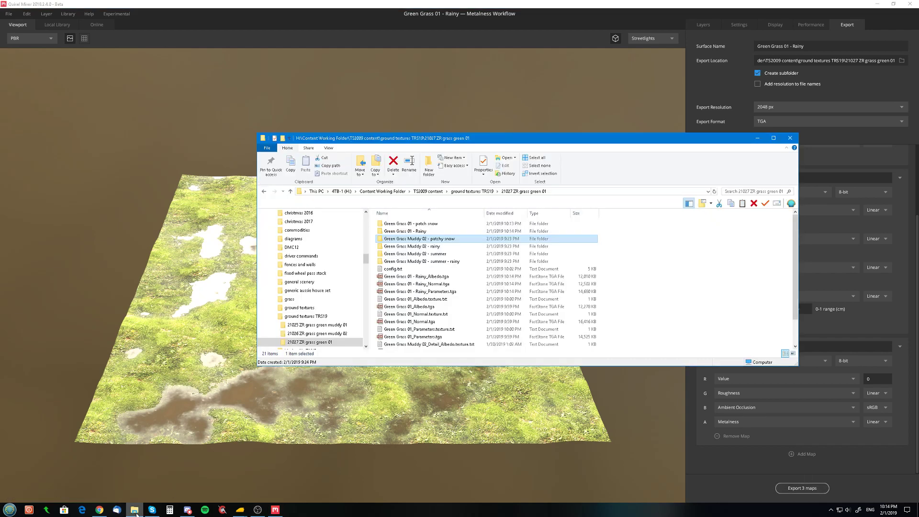
click(413, 225)
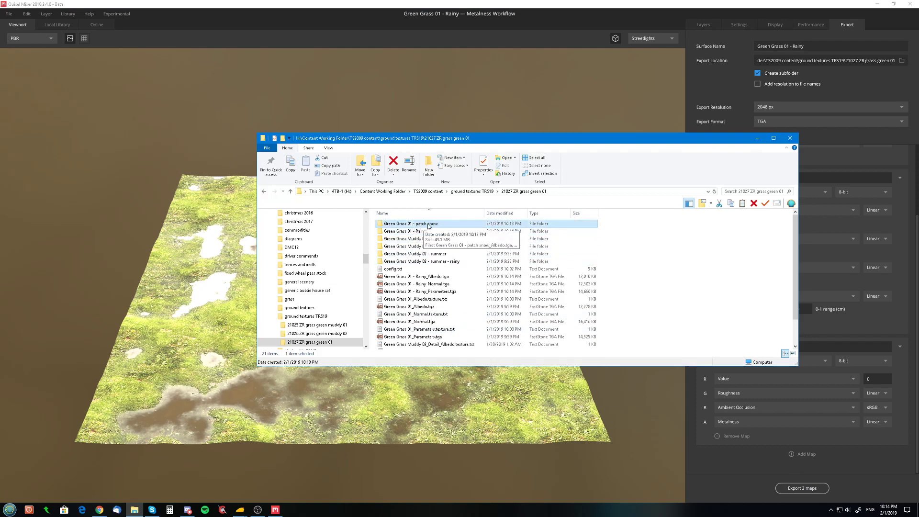
scroll(430, 236, down, 2)
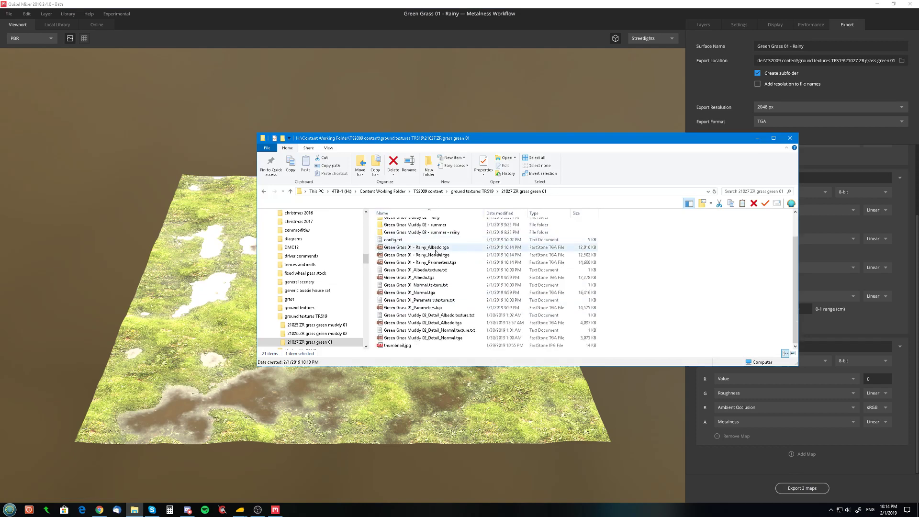
click(420, 247)
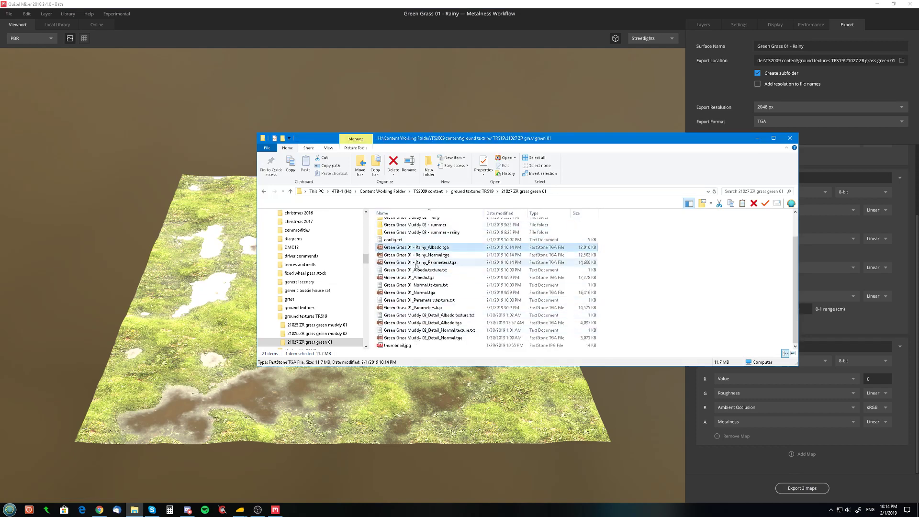
shift+click(415, 264)
key(Delete)
key(Return)
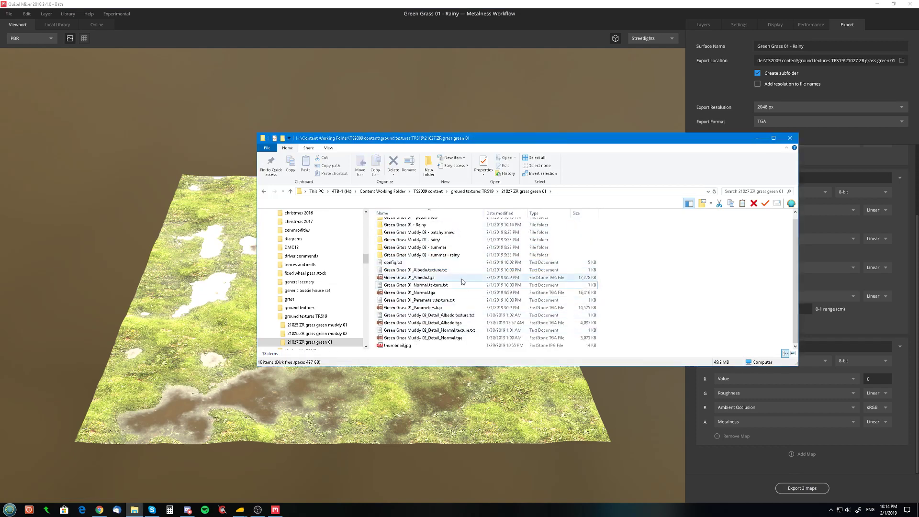
Copy the three texture text files from Green Grass Muddy 02 - patchy snow into the Green Grass 01 - patch snow folder using TeraCopy
double_click(424, 239)
click(421, 223)
ctrl+click(423, 238)
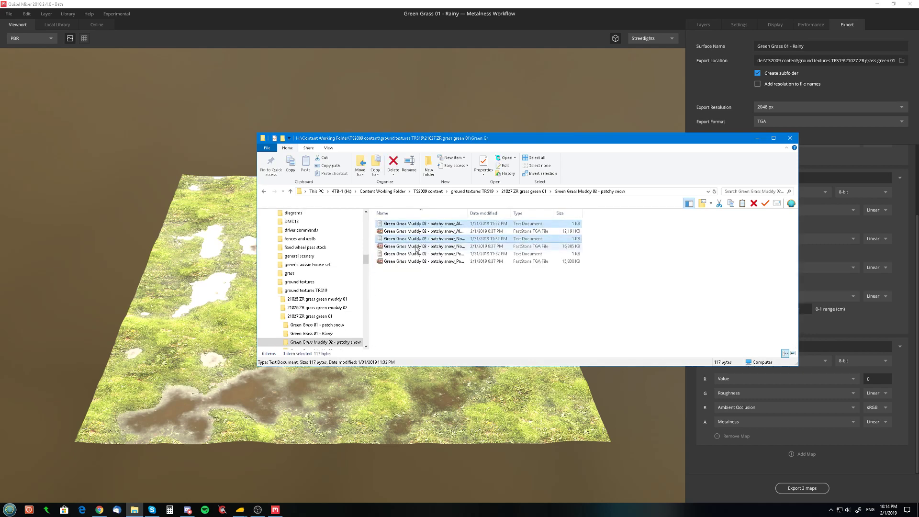
ctrl+click(425, 254)
key(BackSpace)
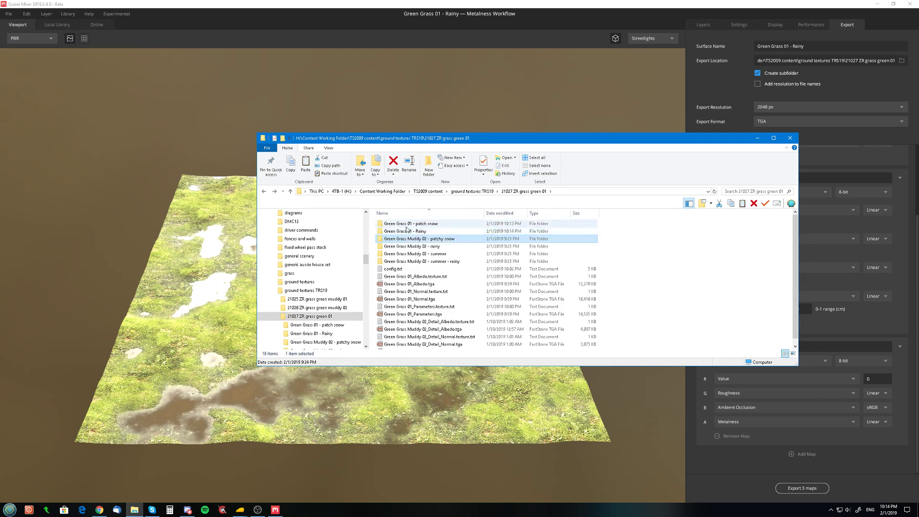
double_click(405, 224)
key(ctrl+v)
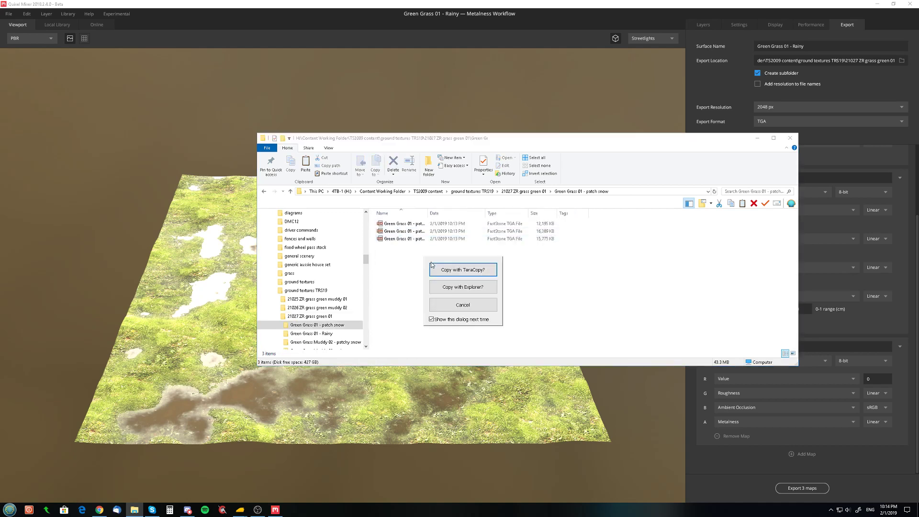
click(449, 274)
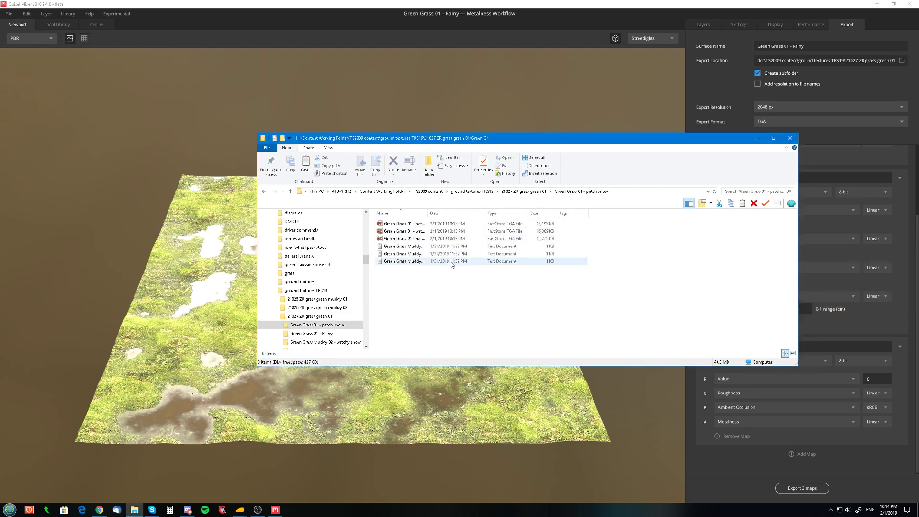
Copy the three texture text files from Green Grass Muddy 02 - rainy into the Green Grass 01 - Rainy folder using TeraCopy
key(BackSpace)
double_click(424, 246)
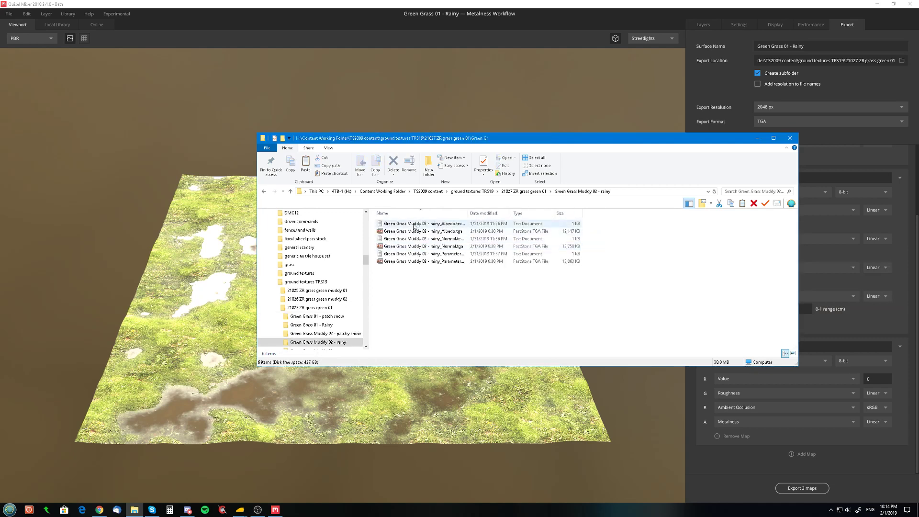
click(407, 224)
ctrl+click(407, 238)
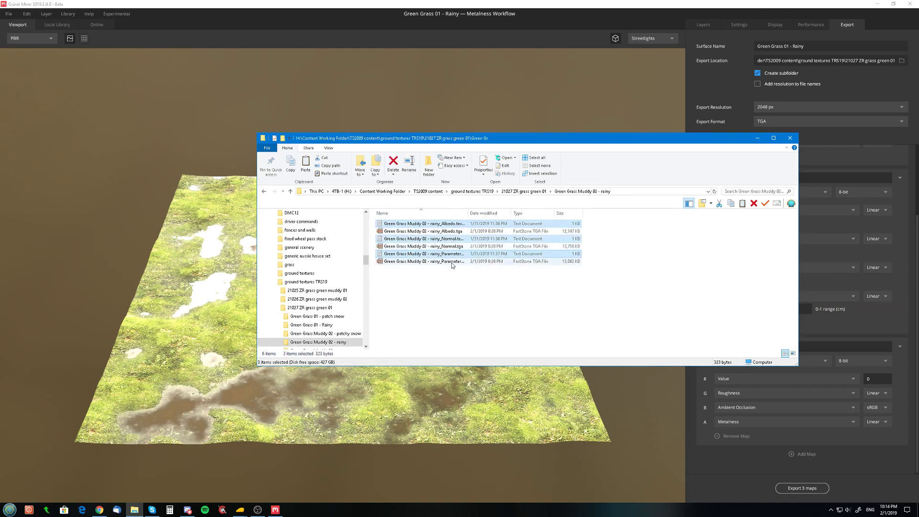
key(BackSpace)
double_click(410, 231)
key(ctrl+v)
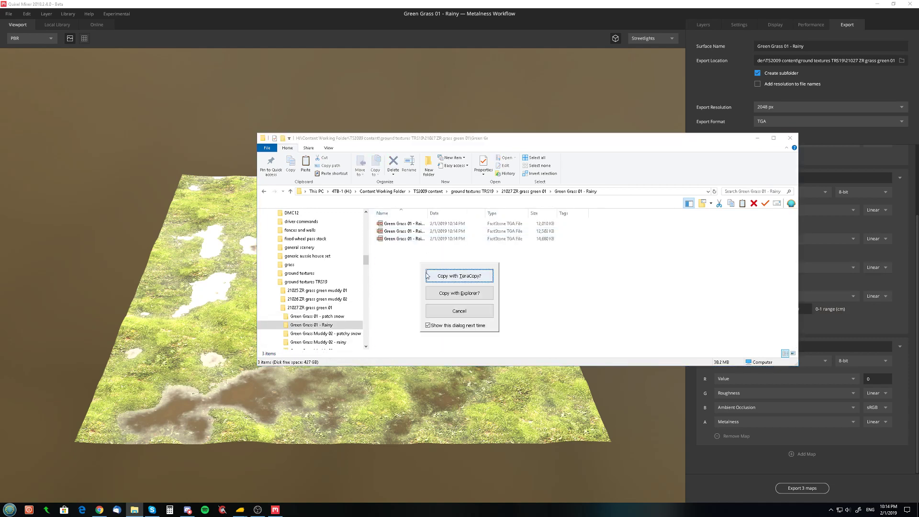
click(431, 275)
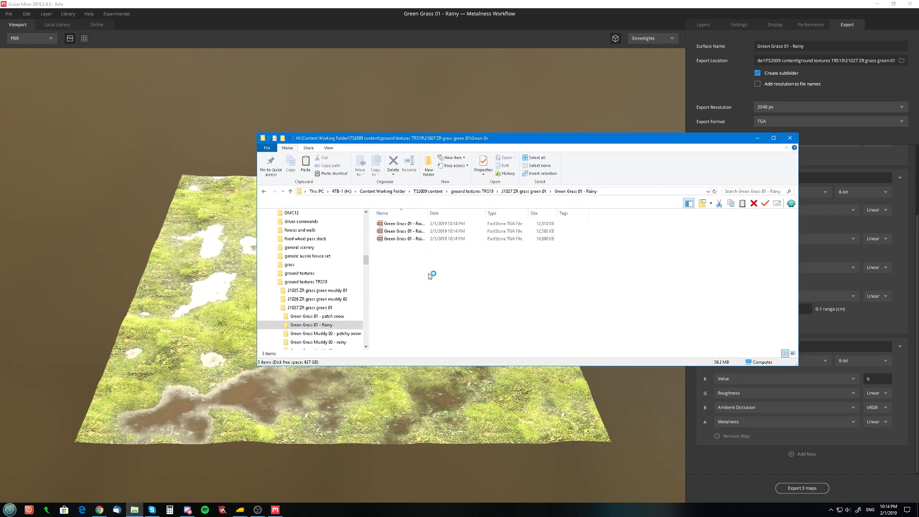
Delete the Green Grass Muddy 02 - patchy snow and Green Grass Muddy 02 - rainy folders
key(BackSpace)
click(434, 240)
shift+click(435, 247)
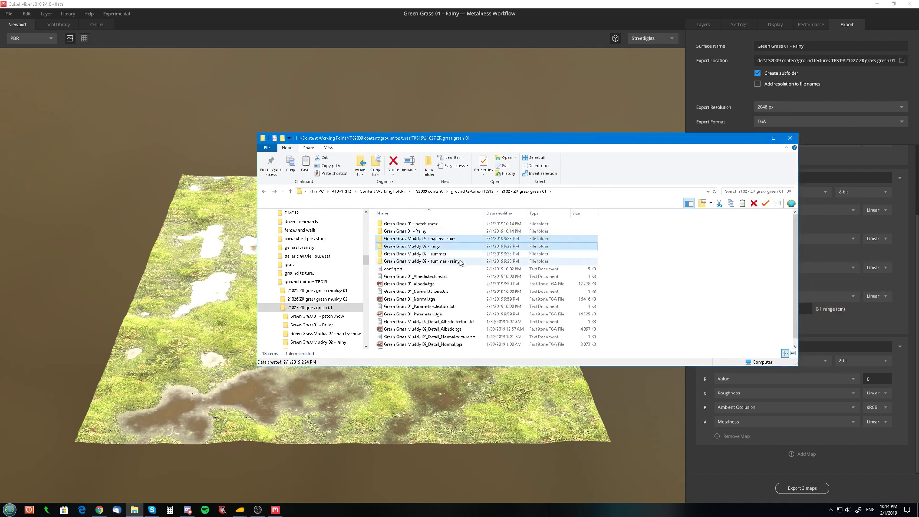
key(Delete)
key(Return)
Rename the Green Grass 01 - patch snow folder as Green Grass 01 - patchy snow
click(416, 226)
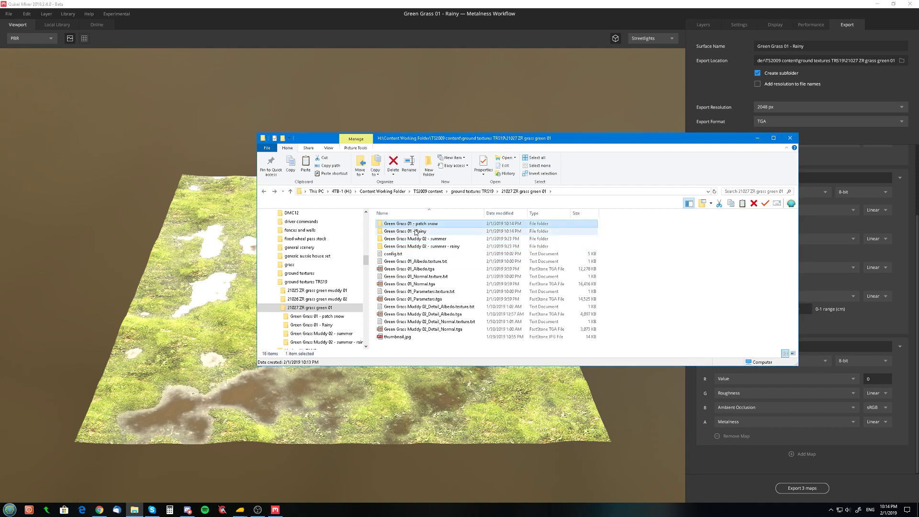
click(427, 226)
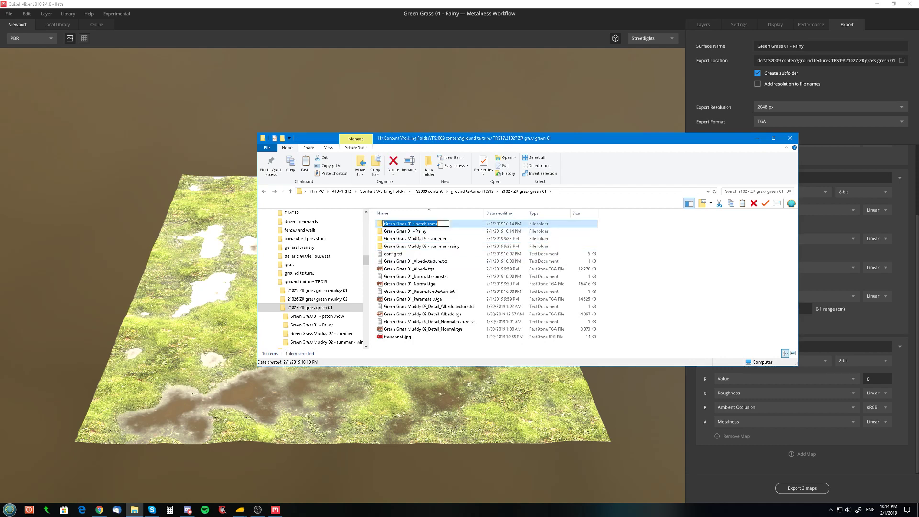
click(426, 224)
text(y)
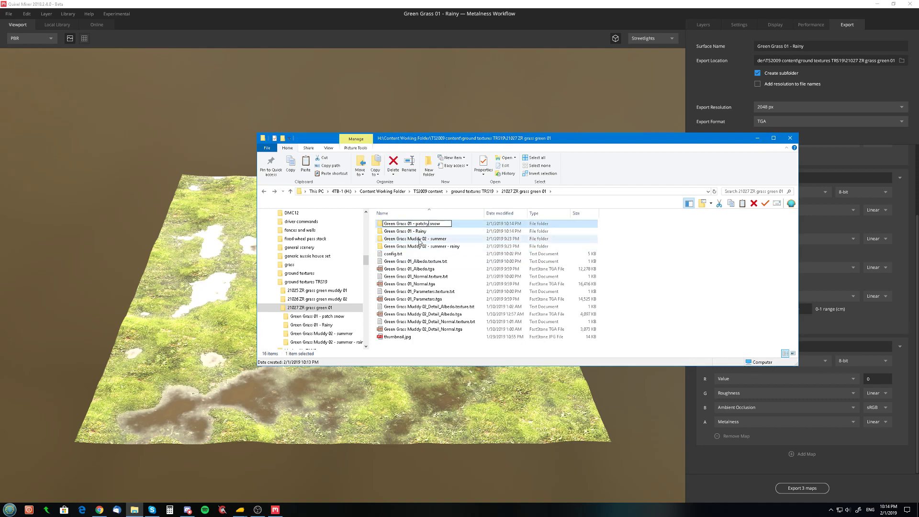
key(Return)
In the patchy snow folder, rename the albedo map as Green Grass 01 - patchy snow_Albedo.tga
double_click(421, 224)
click(426, 223)
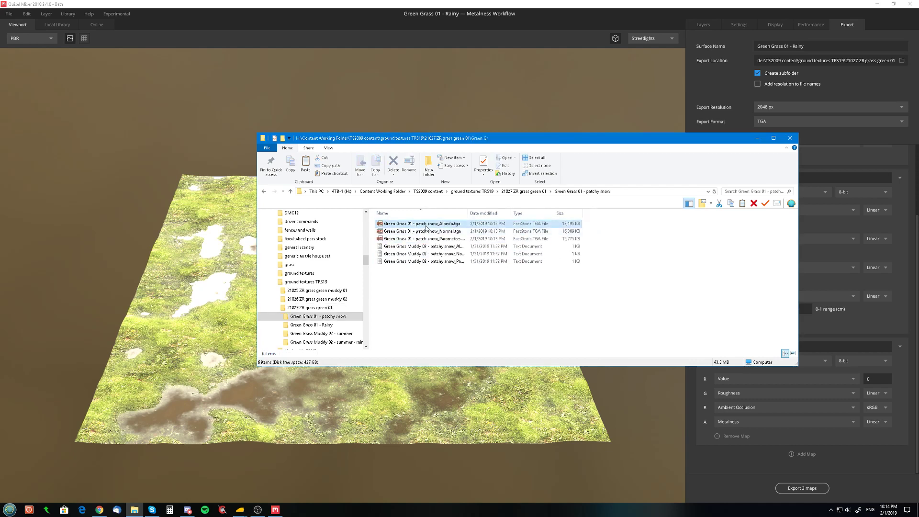
click(426, 224)
click(426, 224)
text(y)
key(Return)
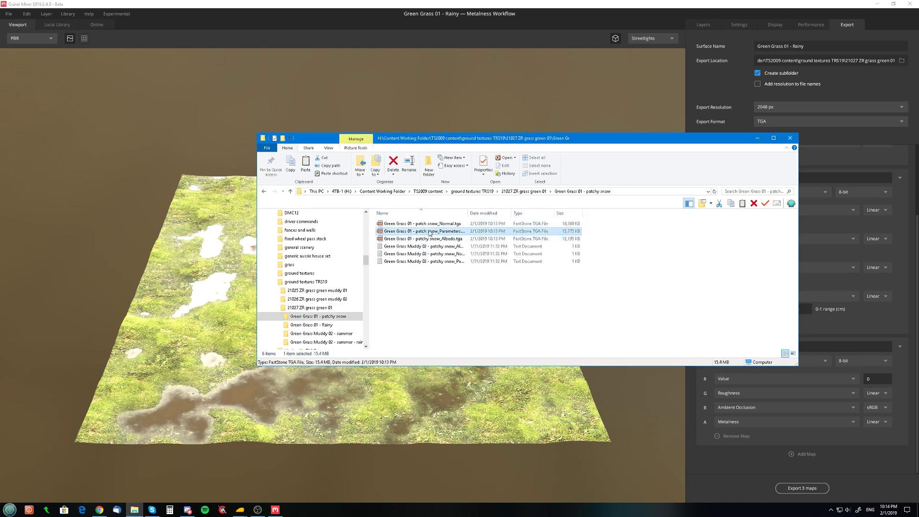
Rename the normal map as Green Grass 01 - patchy snow_Normal.tga
click(427, 223)
click(426, 224)
click(426, 224)
text(y)
key(Return)
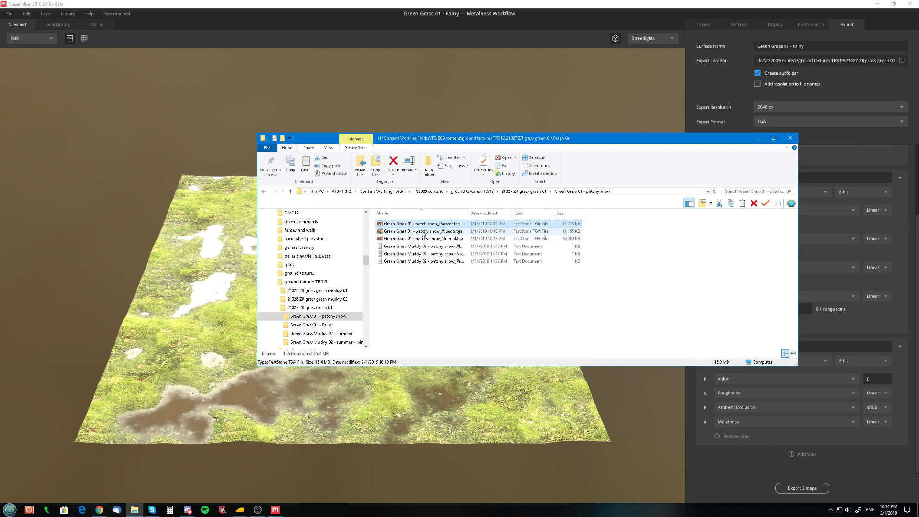
Rename the parameters map as Green Grass 01 - patchy snow_Parameters.tga
click(426, 224)
click(426, 223)
click(427, 224)
text(y)
key(Return)
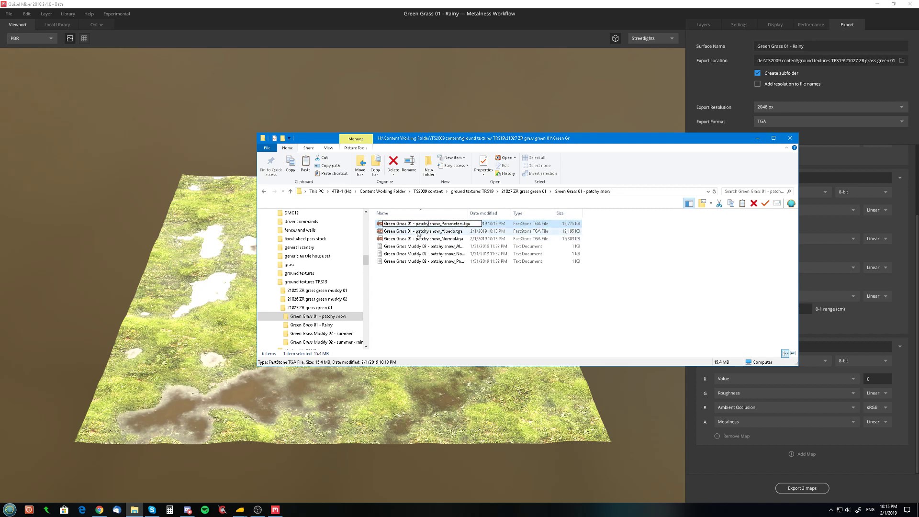
In the patchy snow folder, rename the albedo text file as Green Grass 01 - patchy snow_Albedo.texture.txt
click(427, 224)
click(431, 247)
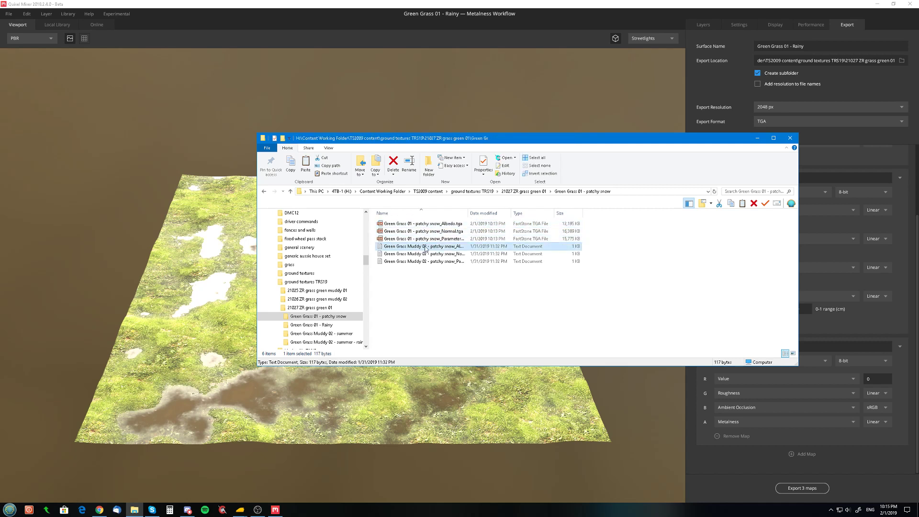
click(412, 224)
key(F2)
drag(412, 224, 335, 224)
key(ctrl+c)
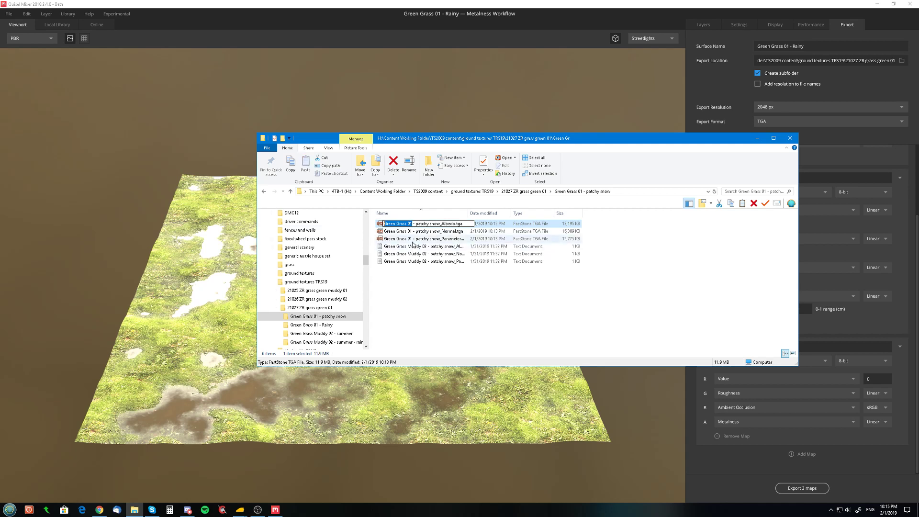
click(412, 247)
key(F2)
drag(427, 247, 367, 252)
key(ctrl+v)
Replace the Green Grass Muddy 02 prefix with Green Grass 01 in the names of the patchy snow normal and parameters text files
key(Tab)
key(ctrl+v)
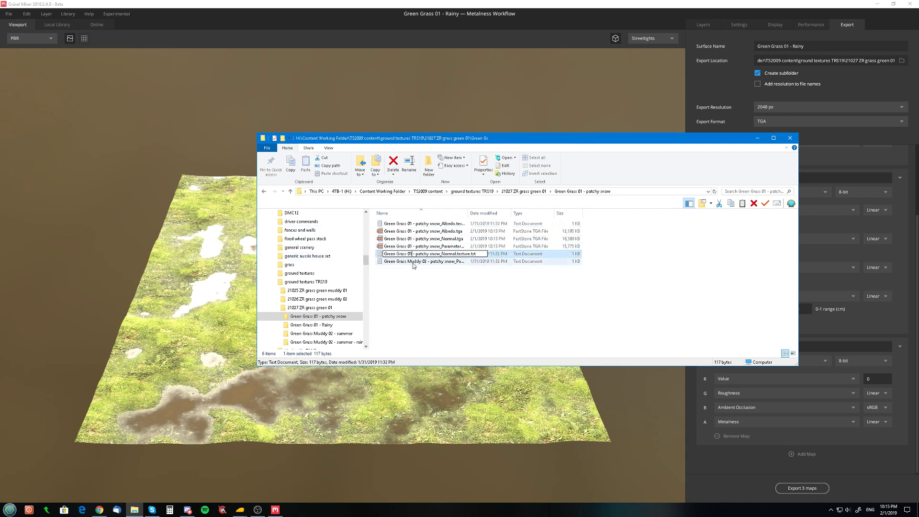
key(Tab)
drag(427, 261, 378, 261)
key(ctrl+v)
click(432, 273)
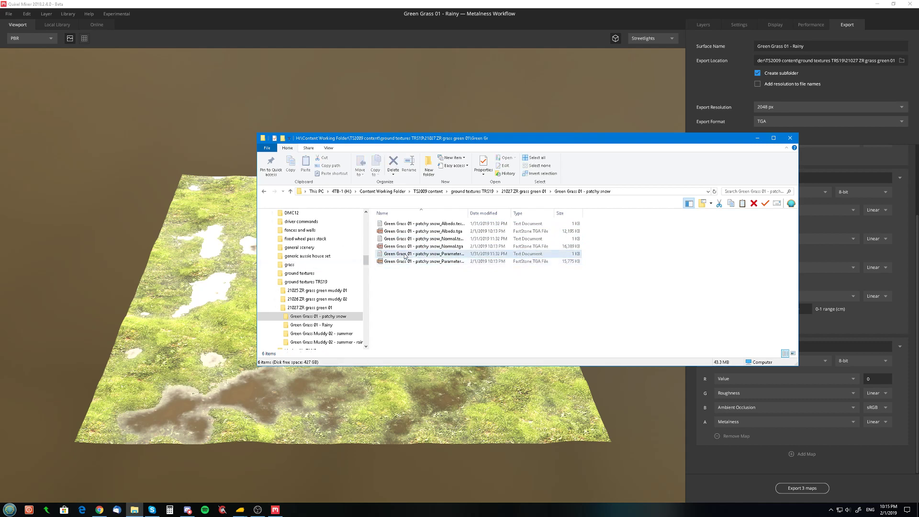
In the patchy snow albedo text file, point Primary and Alpha to Green Grass 01 - patchy snow_Albedo.tga, save and close it
double_click(401, 224)
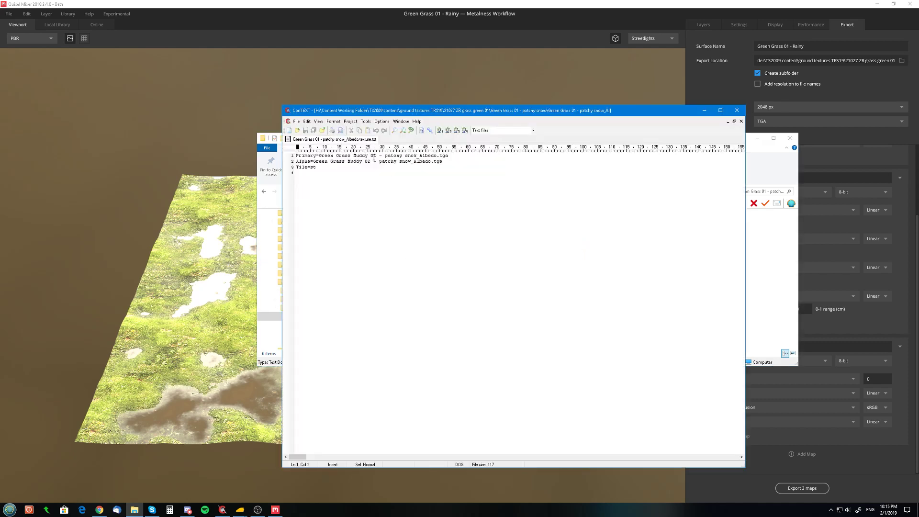
drag(377, 155, 312, 161)
key(ctrl+v)
key(ctrl+v)
key(ctrl+s)
key(ctrl+F4)
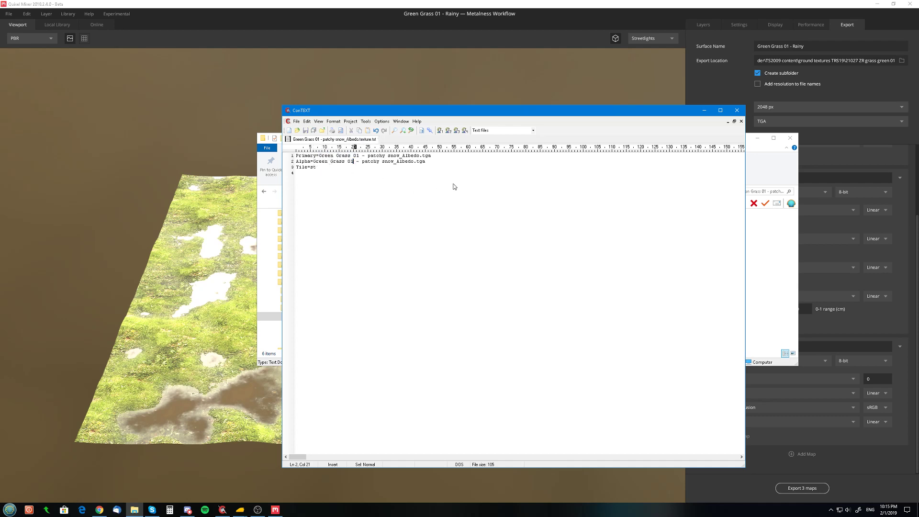
click(737, 110)
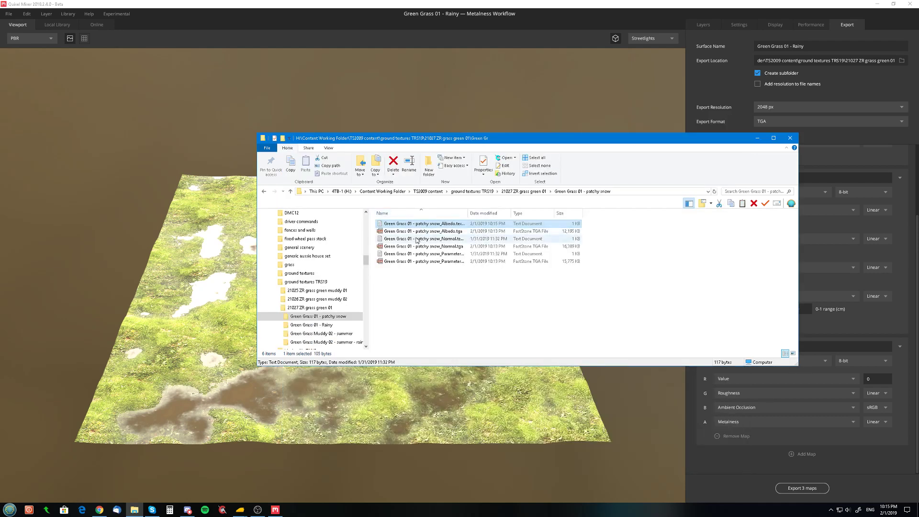
In the patchy snow normal text file, point Primary and Alpha to Green Grass 01 - patchy snow_Normal.tga, save and close it
click(417, 238)
double_click(417, 239)
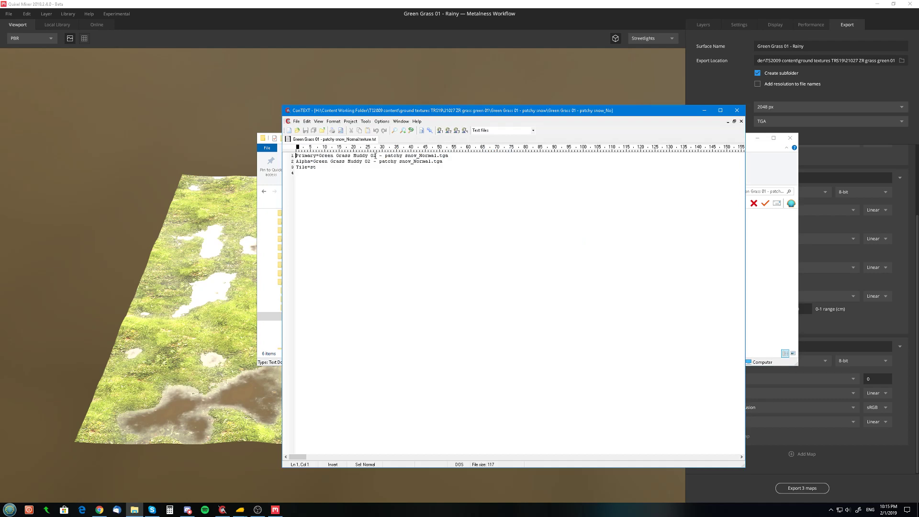
drag(377, 155, 314, 161)
key(ctrl+v)
key(ctrl+v)
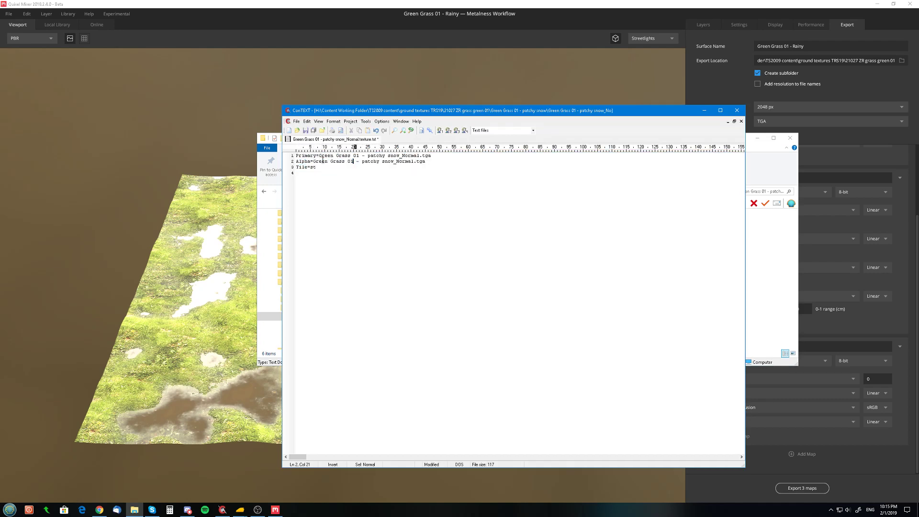
click(741, 113)
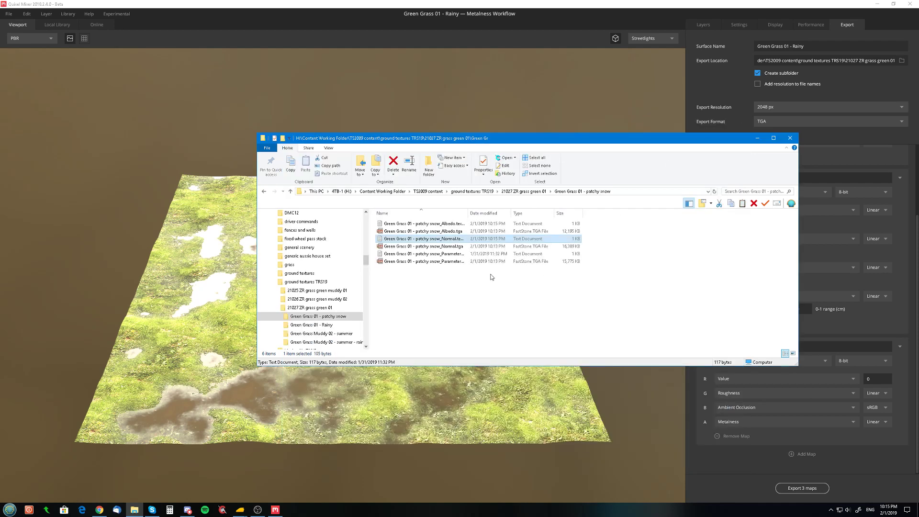
In the patchy snow parameters text file, point Primary and Alpha to Green Grass 01 - patchy snow_Parameters.tga, save and close it
double_click(437, 254)
mouse_move(375, 156)
mouse_down()
mouse_move(306, 159)
mouse_move(368, 161)
mouse_up()
key(ctrl+v)
click(314, 161)
key(ctrl+v)
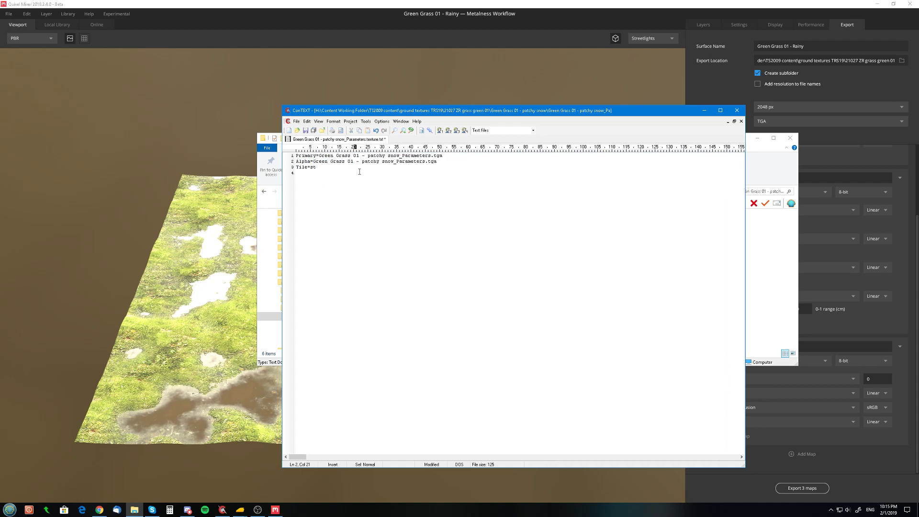
click(738, 110)
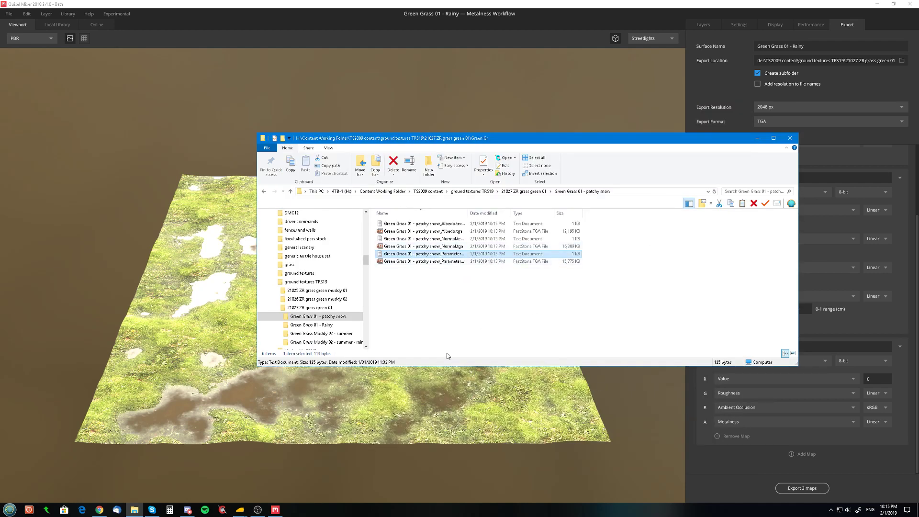
In the Green Grass 01 - Rainy folder, rename the albedo text file as Green Grass 01 - rainy_Albedo.texture.txt
click(316, 325)
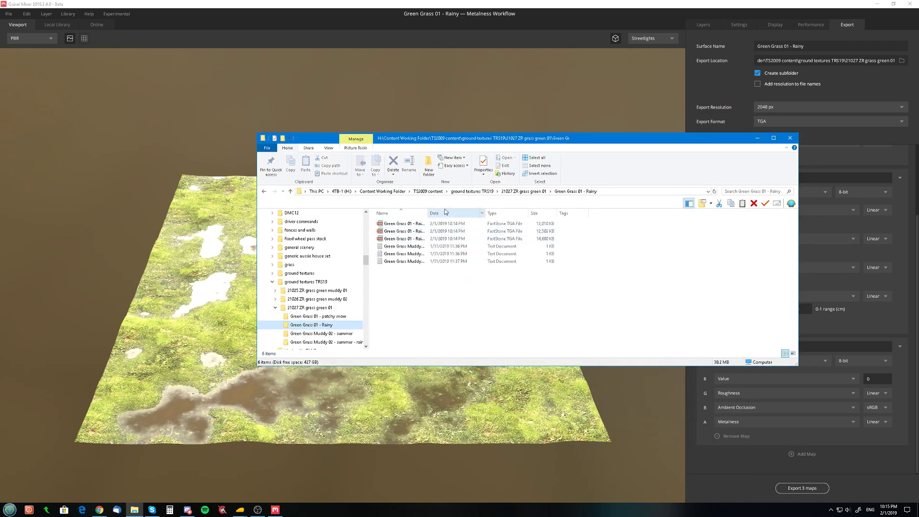
double_click(424, 247)
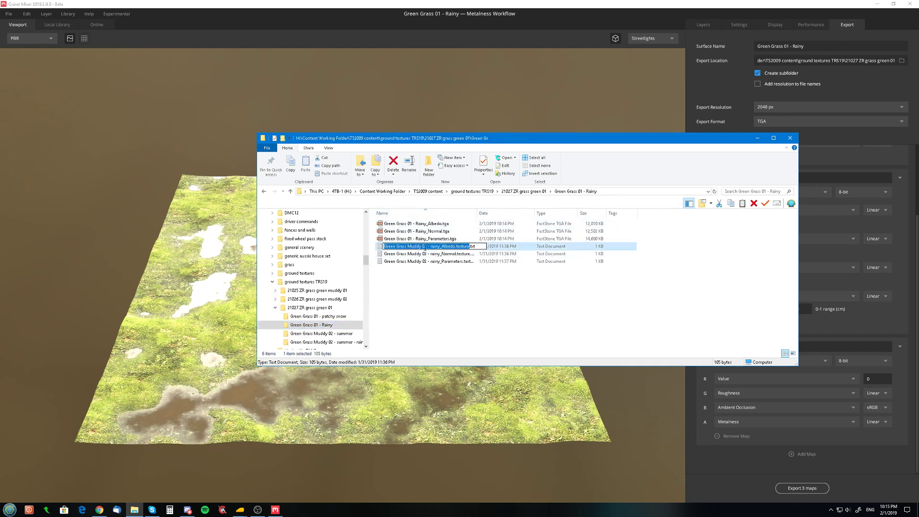
drag(426, 247, 384, 262)
key(ctrl+v)
Rename the rainy normal and parameters text files so that their names start with Green Grass 01
click(420, 255)
key(F2)
key(ctrl+v)
click(409, 261)
key(F2)
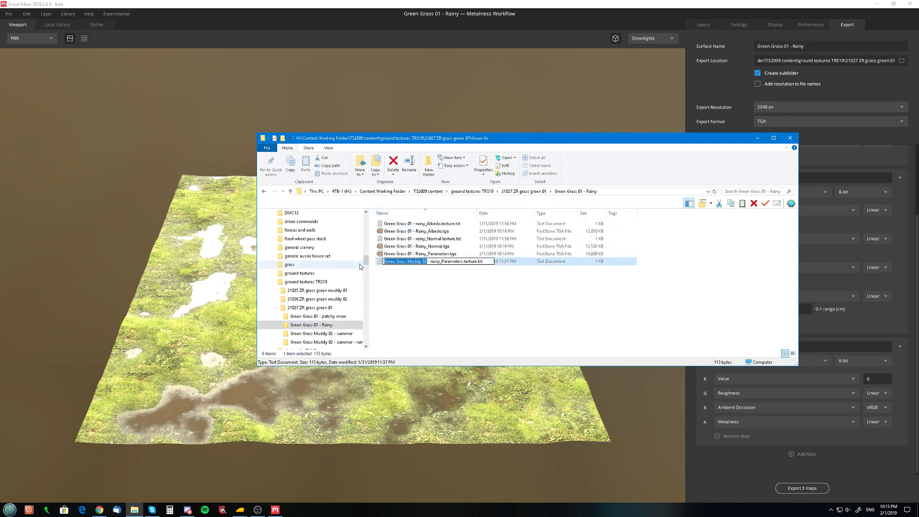
text(Green Grass 01 -)
key(Return)
In the rainy albedo text file, point Primary and Alpha to Green Grass 01 - rainy_Albedo.tga, save and close it
click(415, 224)
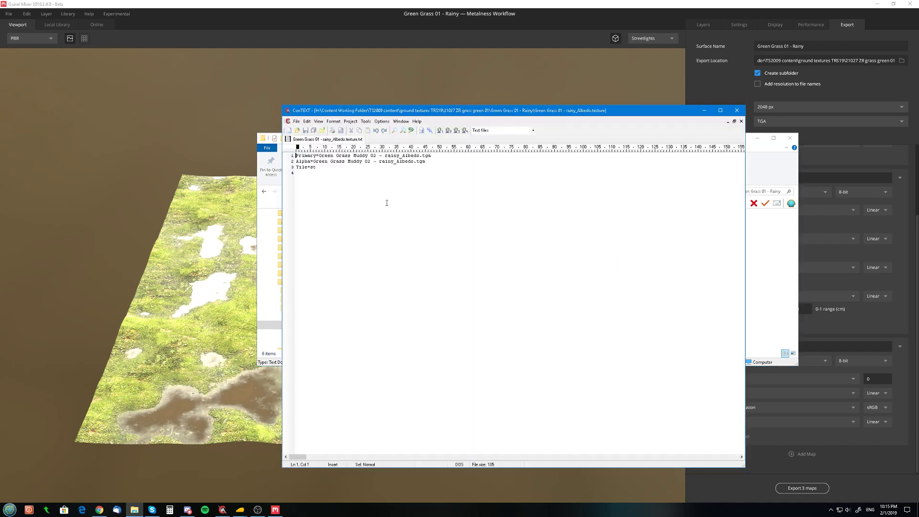
drag(377, 156, 313, 162)
key(ctrl+v)
key(ctrl+v)
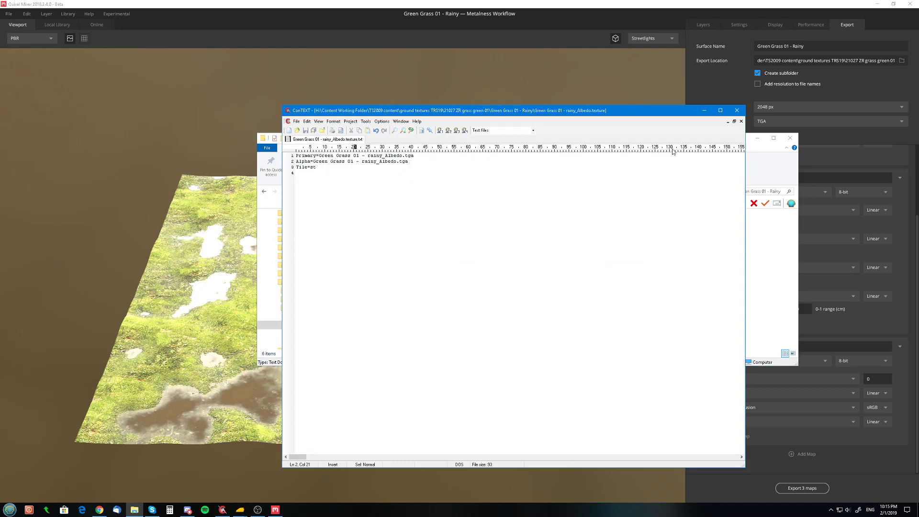
click(737, 110)
In the rainy normal text file, point Primary and Alpha to Green Grass 01 - rainy_Normal.tga, save and close it
double_click(402, 235)
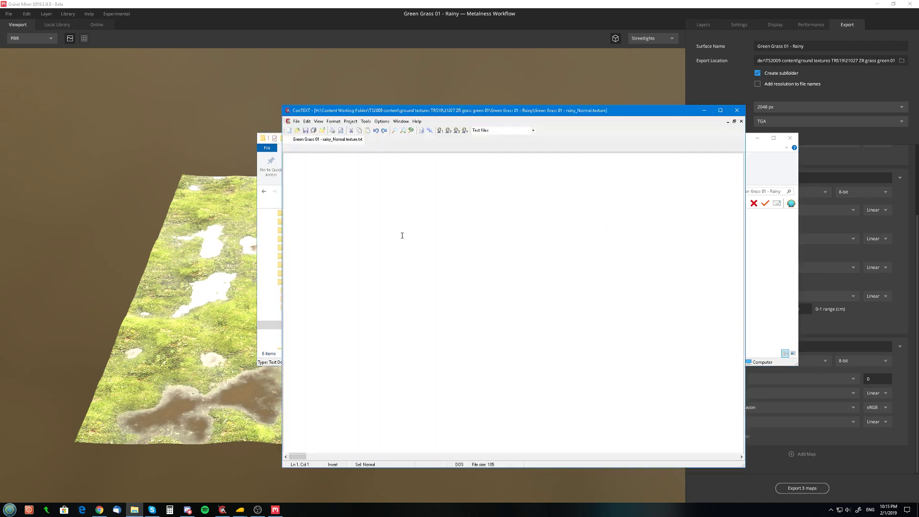
drag(375, 156, 314, 162)
text(Green Grass 01)
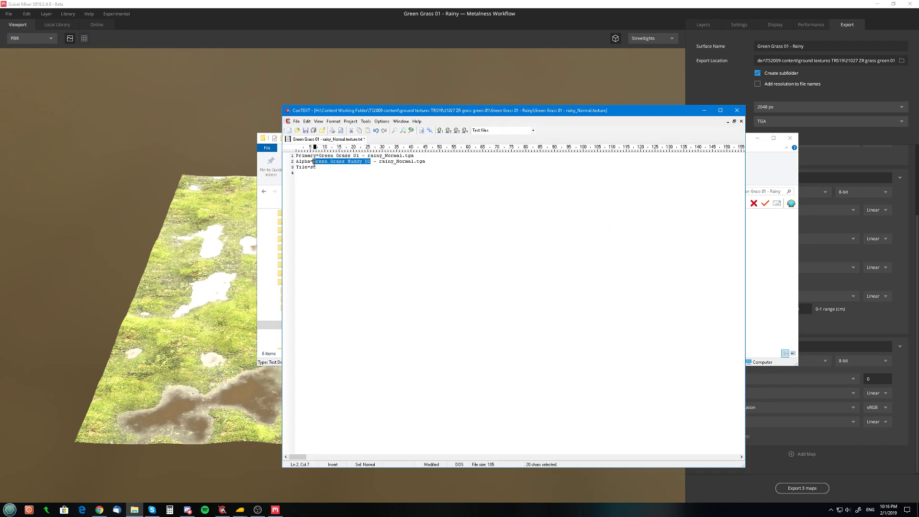
text(Green Grass 01)
click(740, 112)
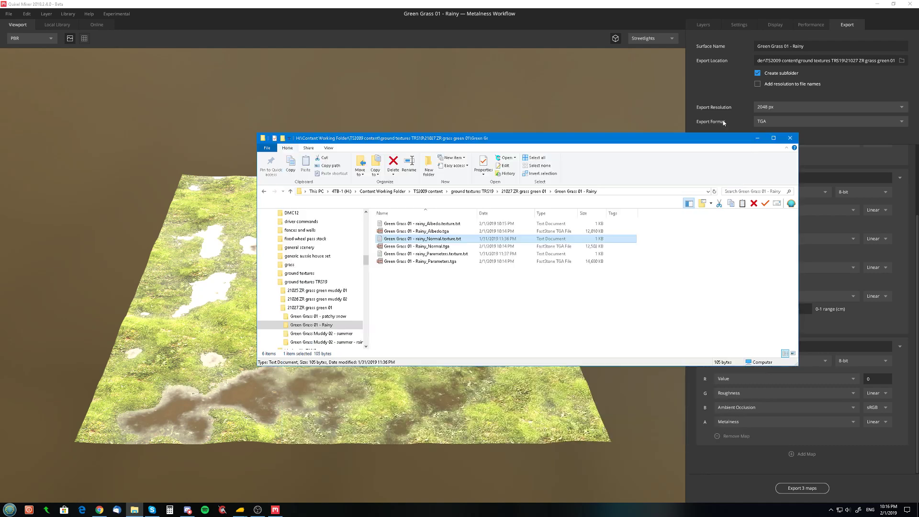
In the rainy parameters text file, point Primary and Alpha to Green Grass 01 - rainy_Parameters.tga, save and close it
double_click(405, 255)
drag(377, 156, 320, 162)
text(Green Grass 01)
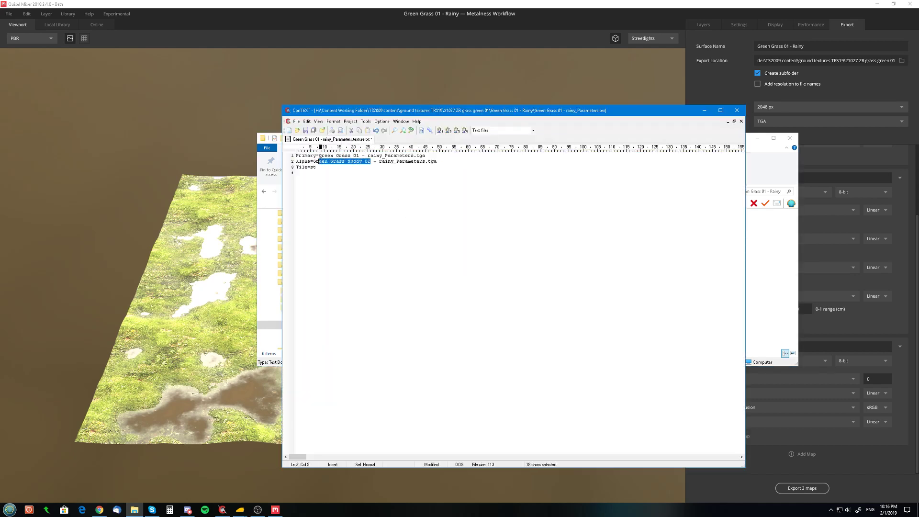
text(Green Grass 01)
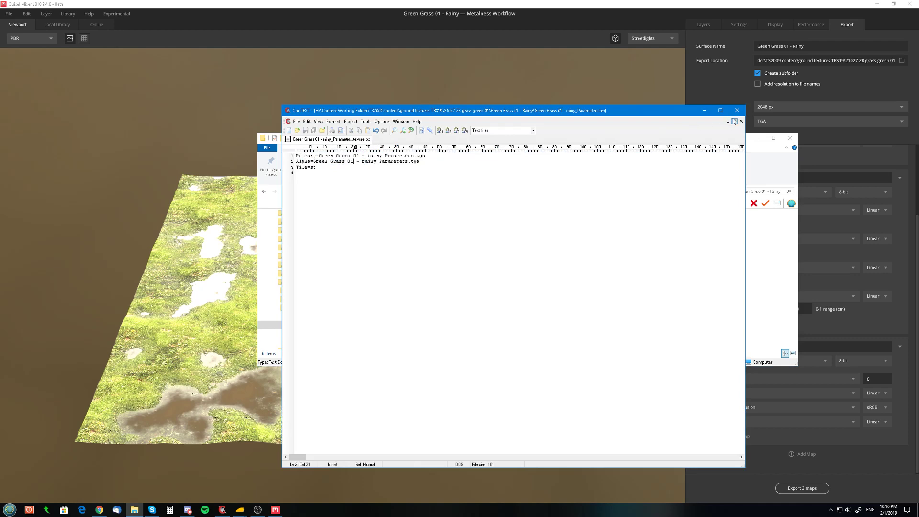
click(737, 111)
Open config.txt from the 21027 ZR grass green 01 folder and change variant 1's three texture folder names to Green Grass 01 - rainy
key(alt+Left)
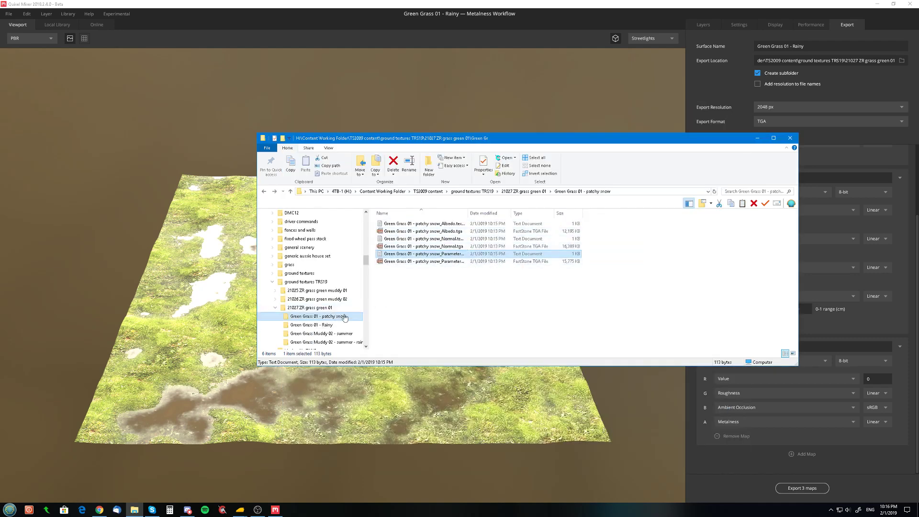
click(316, 307)
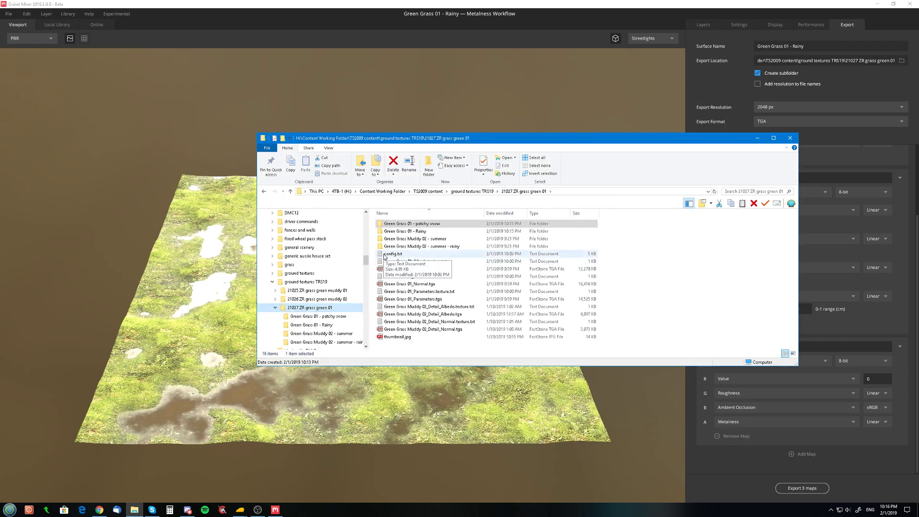
double_click(389, 255)
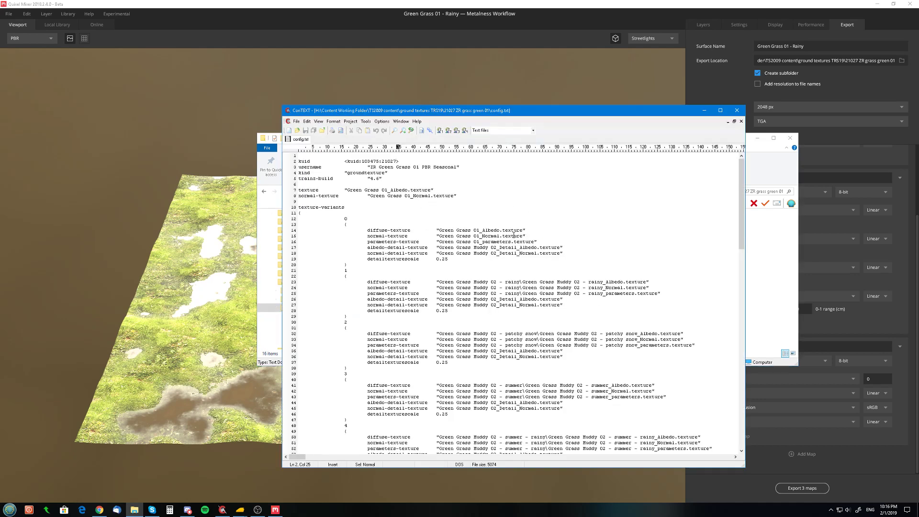
drag(498, 282, 442, 289)
click(439, 281)
text(Green Grass 01)
text(Green Grass 01)
drag(498, 294, 439, 294)
text(Green Grass 01)
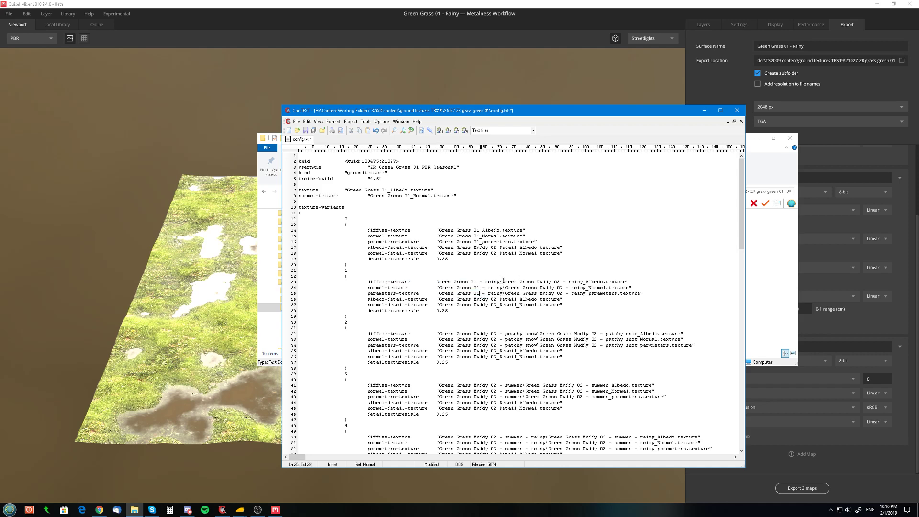
In texture variant 1, change the file name prefix of the diffuse, normal and parameters textures to Green Grass 01
mouse_move(504, 281)
mouse_down()
mouse_move(552, 281)
mouse_move(529, 294)
mouse_move(503, 287)
mouse_up()
text(Green Grass 01)
text(Green Grass 01)
drag(563, 293, 500, 294)
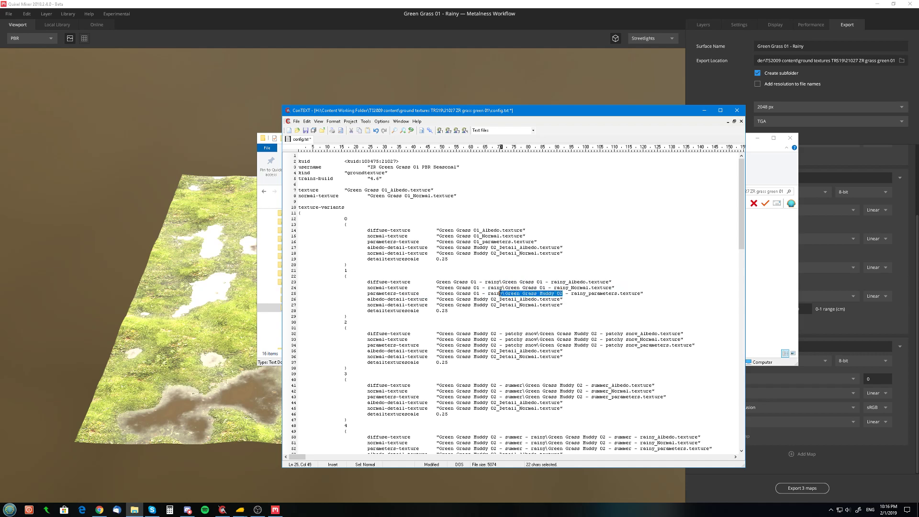
text(Green Grass 01)
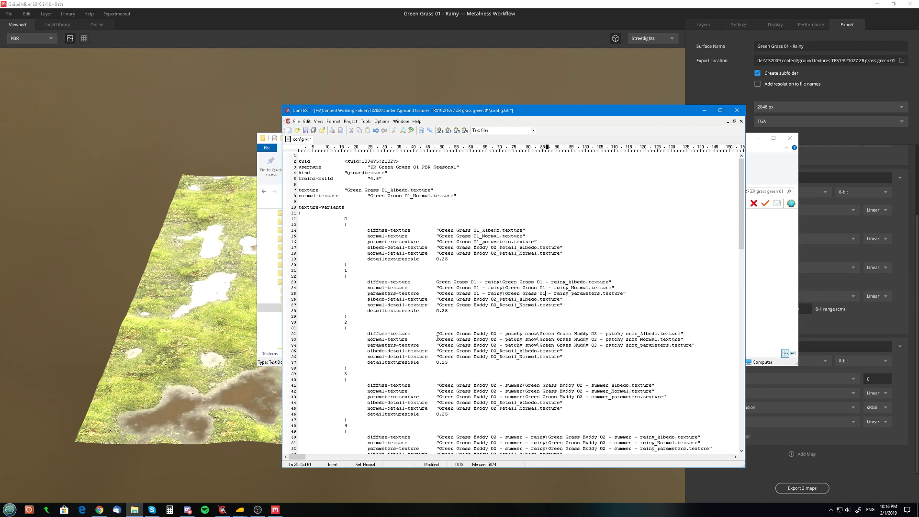
In texture variant 2, replace the folder name prefix in the diffuse, normal and parameters paths with Green Grass 01
drag(495, 332, 439, 334)
text(Green Grass 01)
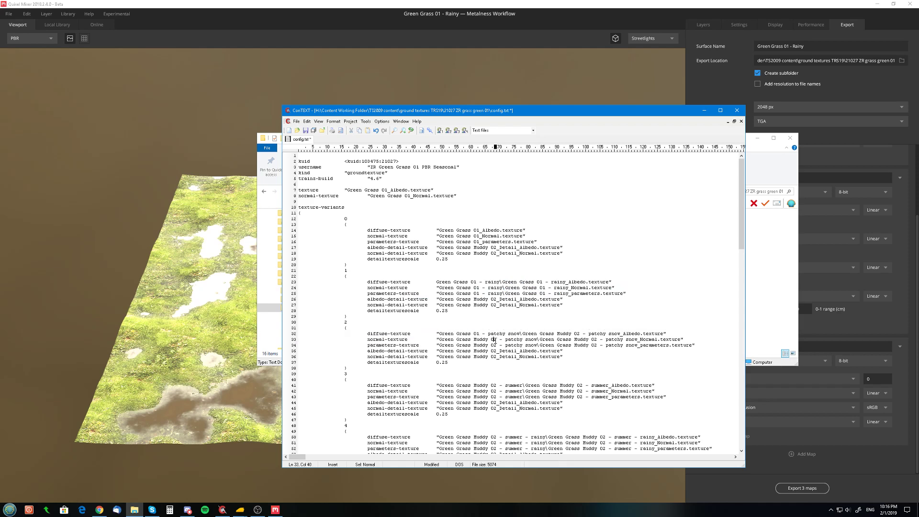
drag(496, 340, 452, 340)
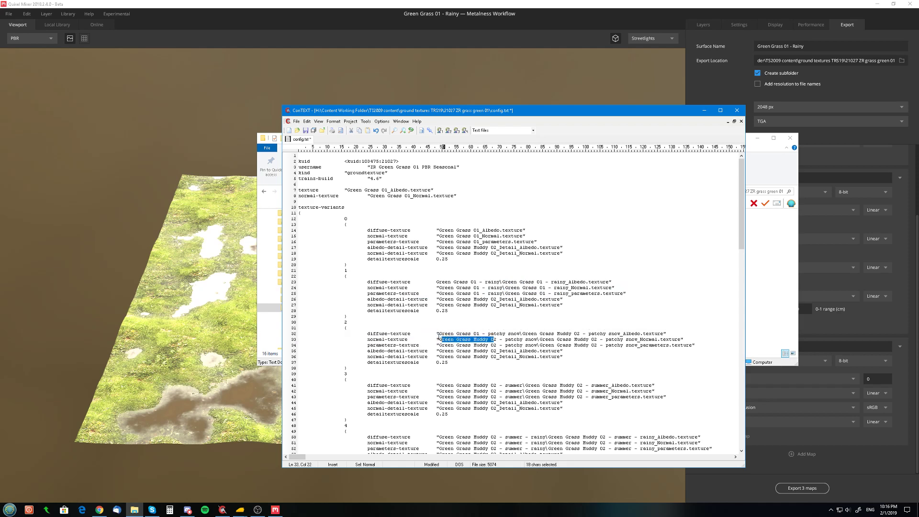
text(Green Grass 01)
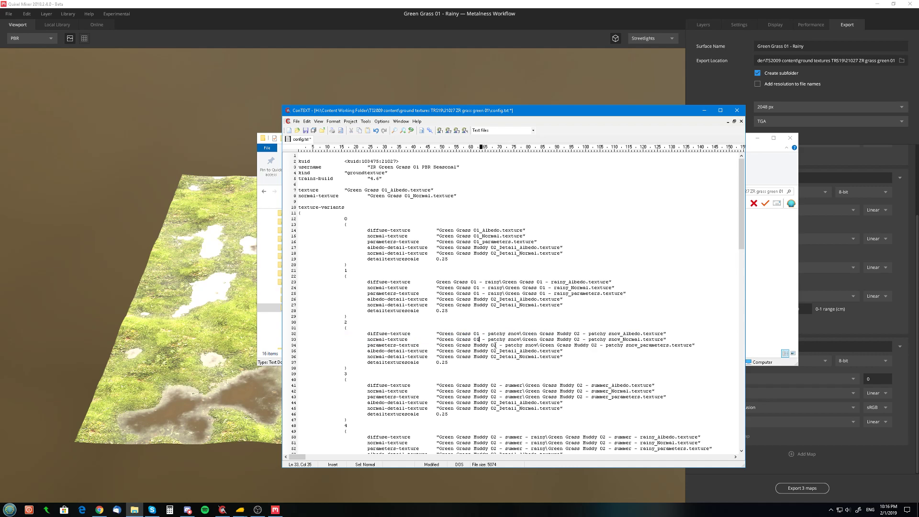
drag(488, 345, 454, 345)
text(Green Grass 01)
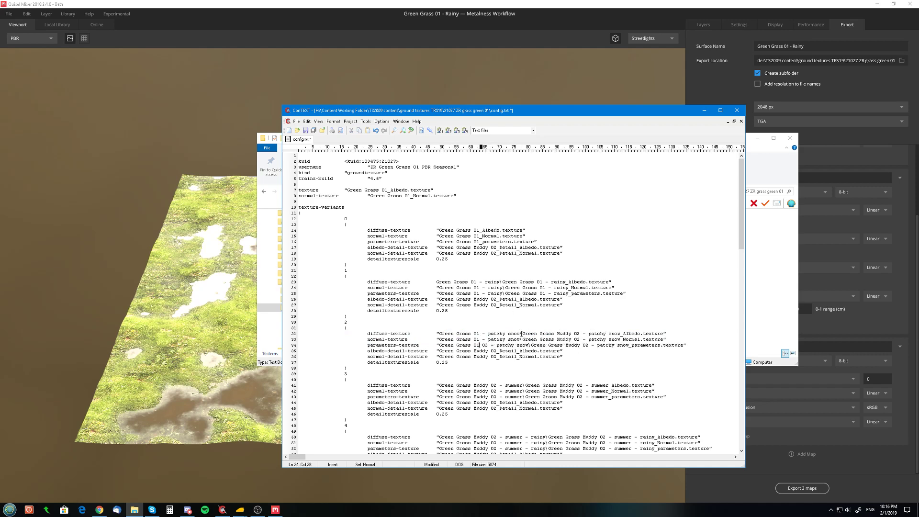
In texture variant 2, change the file name prefix of the diffuse, normal and parameters textures to Green Grass 01, and save config.txt
mouse_move(522, 334)
mouse_down()
mouse_move(573, 334)
mouse_move(537, 340)
mouse_up()
text(Green Grass 01)
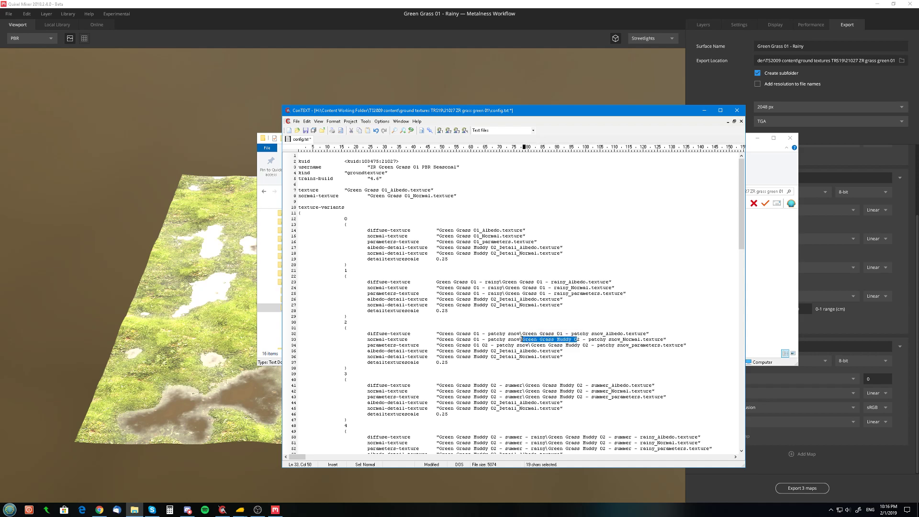
key(Delete)
key(End)
key(Delete)
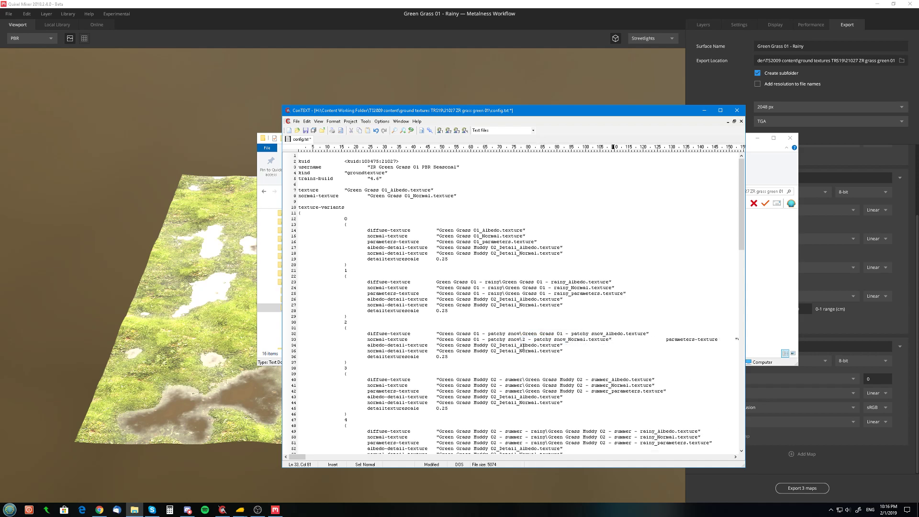
key(ctrl+z)
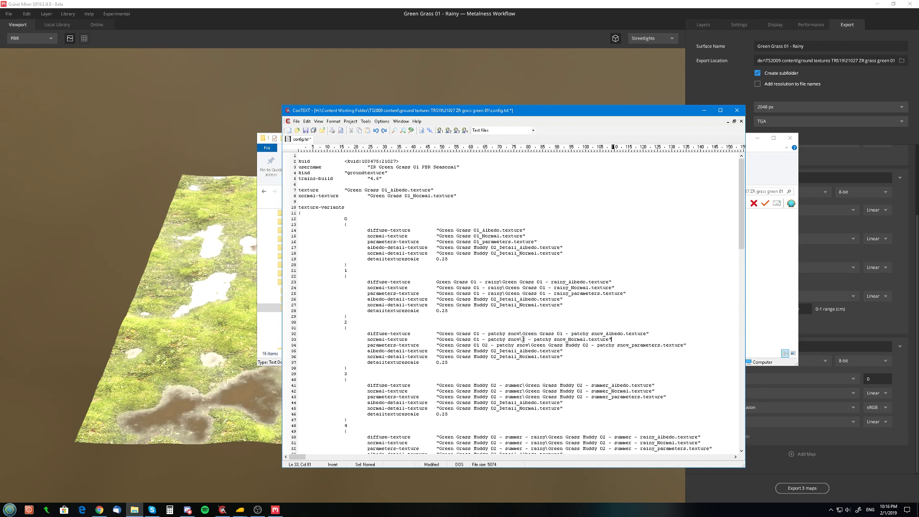
text(Green Grass 01)
drag(531, 345, 585, 346)
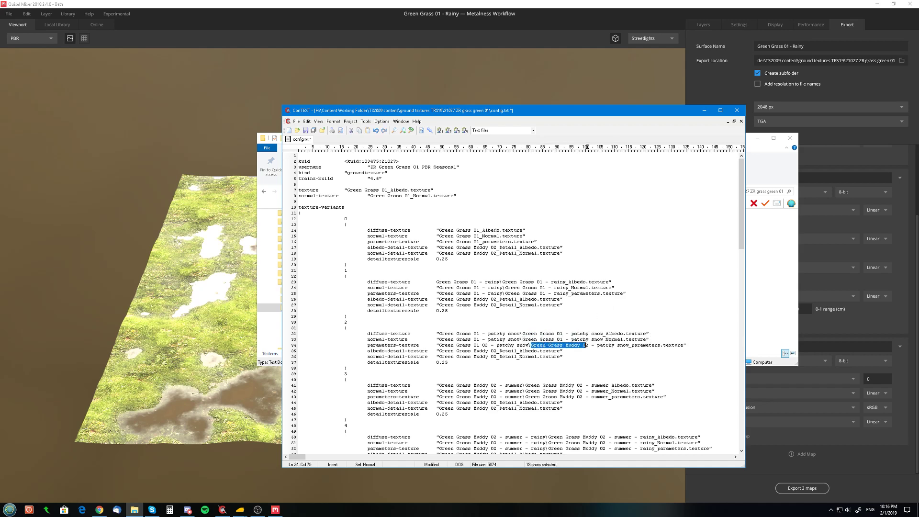
text(Green Grass 01)
scroll(590, 350, down, 5)
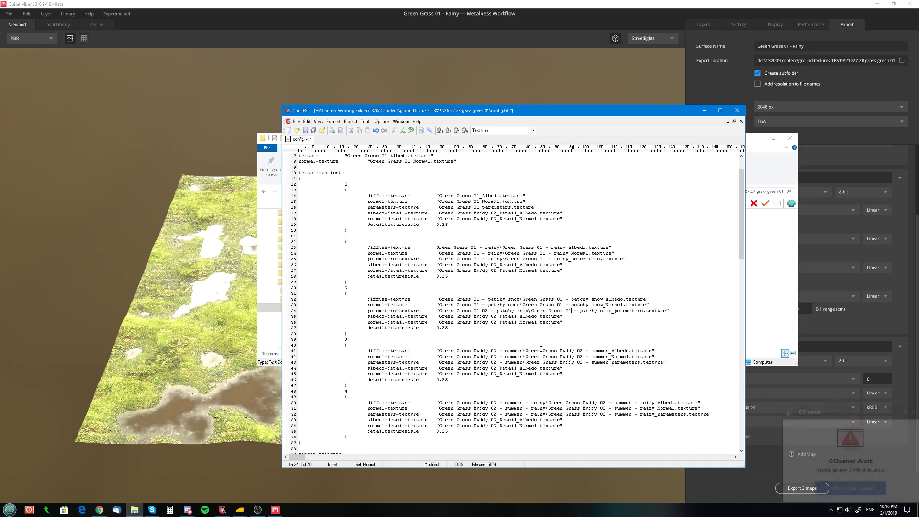
scroll(518, 355, up, 5)
key(ctrl+s)
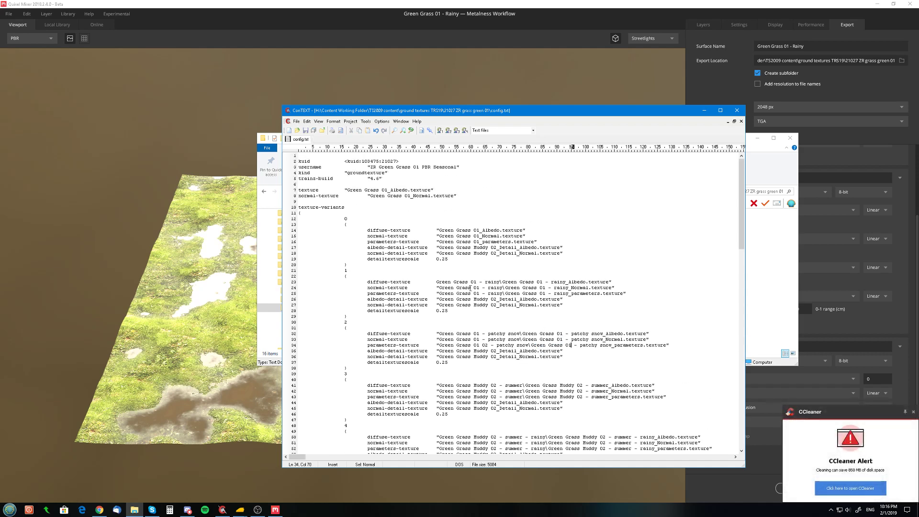
Review the texture variants and season-selector section of config.txt, and close the file
scroll(540, 330, down, 5)
scroll(558, 279, up, 5)
scroll(311, 218, down, 16)
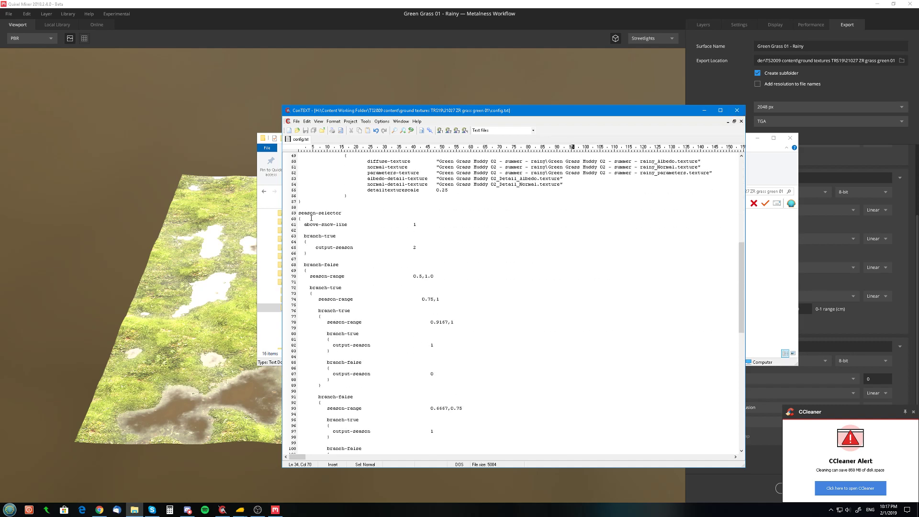
scroll(375, 314, down, 13)
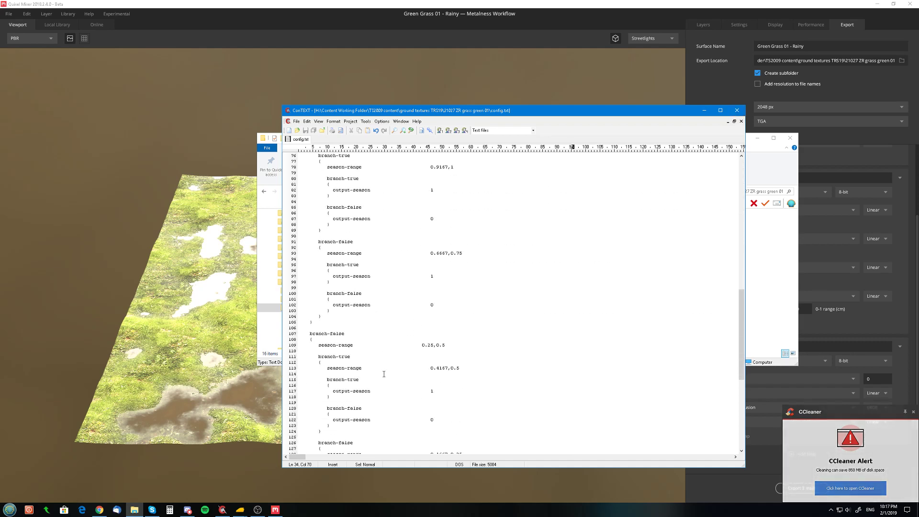
scroll(384, 377, up, 20)
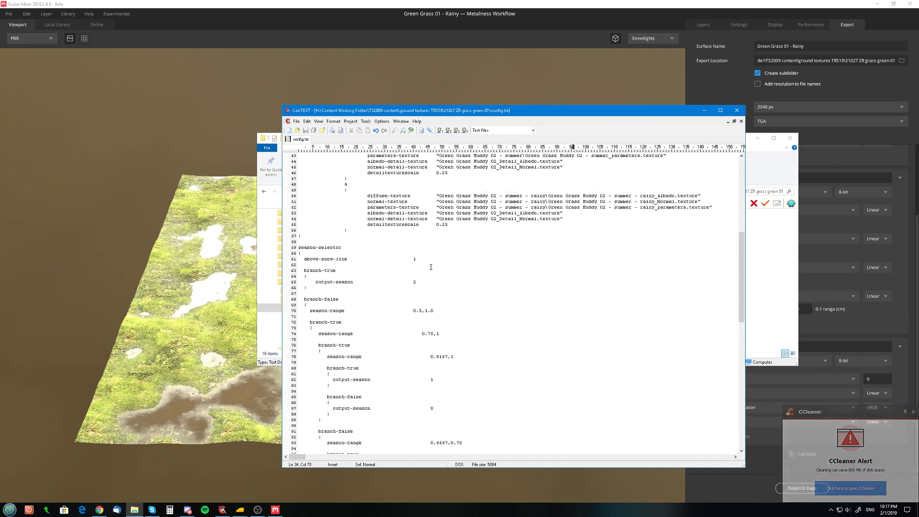
scroll(448, 297, up, 2)
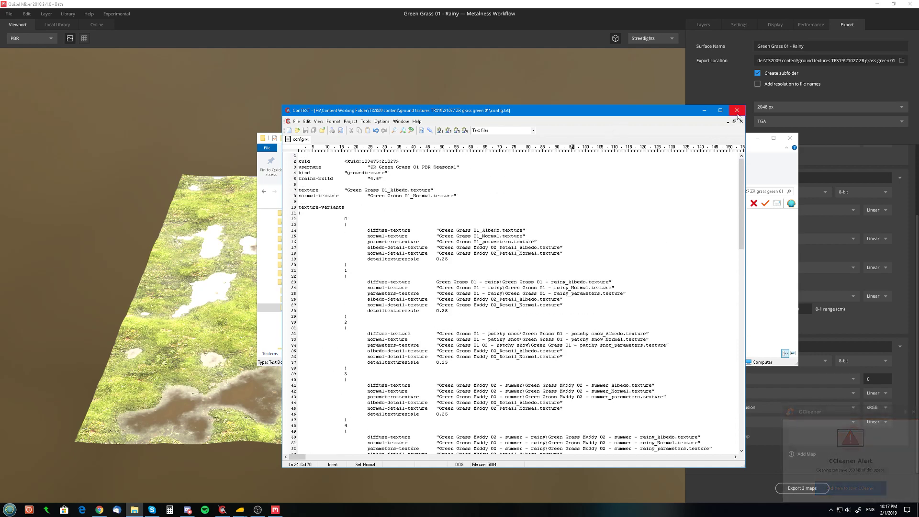
click(738, 110)
Import the 21027 ZR grass green 01 folder into Content Manager and dismiss the import report
drag(313, 312, 250, 477)
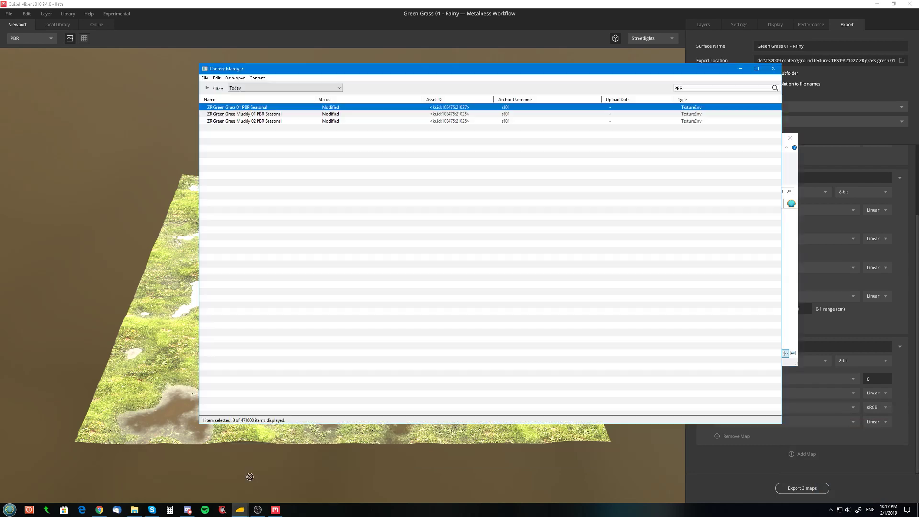
drag(294, 282, 294, 283)
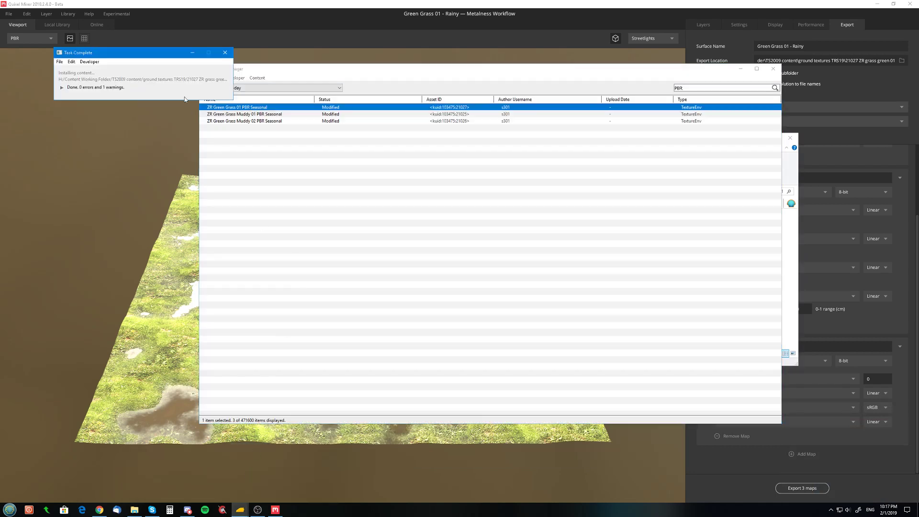
click(226, 53)
Leave Surveyor in Trainz Railroad Simulator 2019 without saving, and submit the edits to ZR Green Grass 01 PBR Seasonal in Content Manager
mouse_move(240, 510)
click(291, 482)
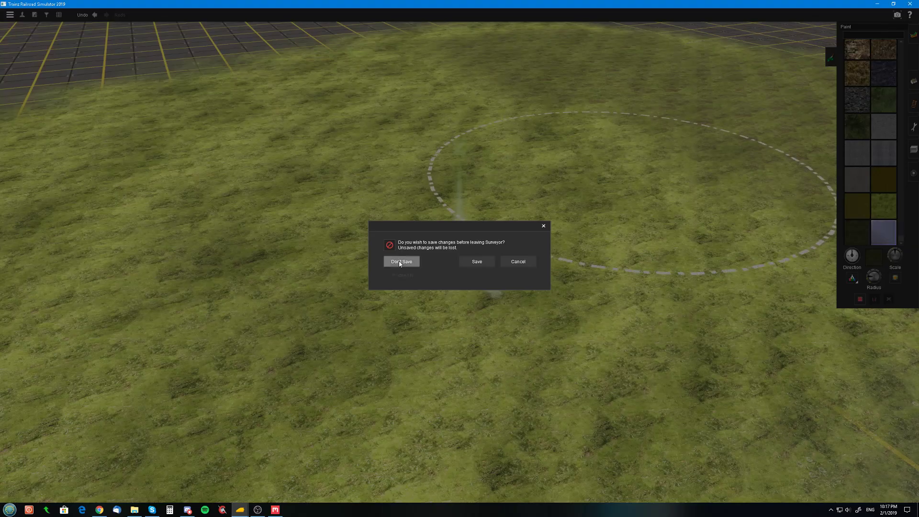
click(402, 261)
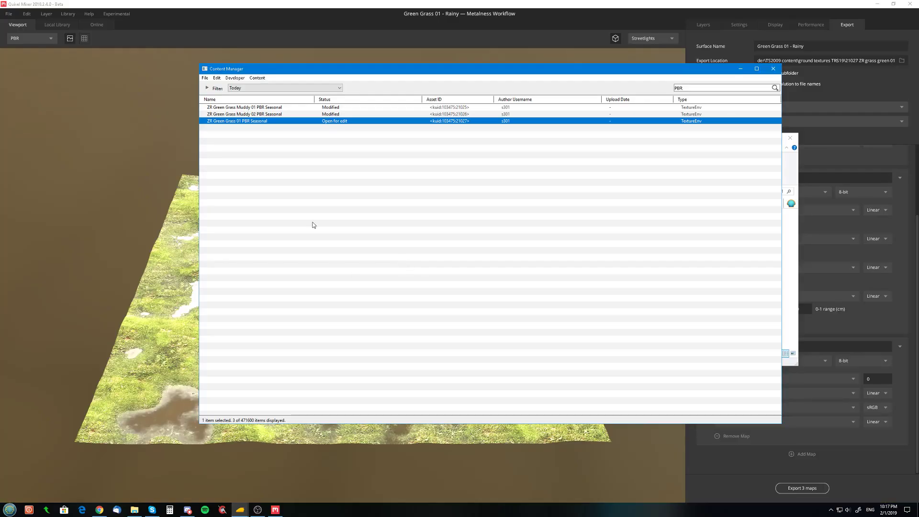
right_click(296, 124)
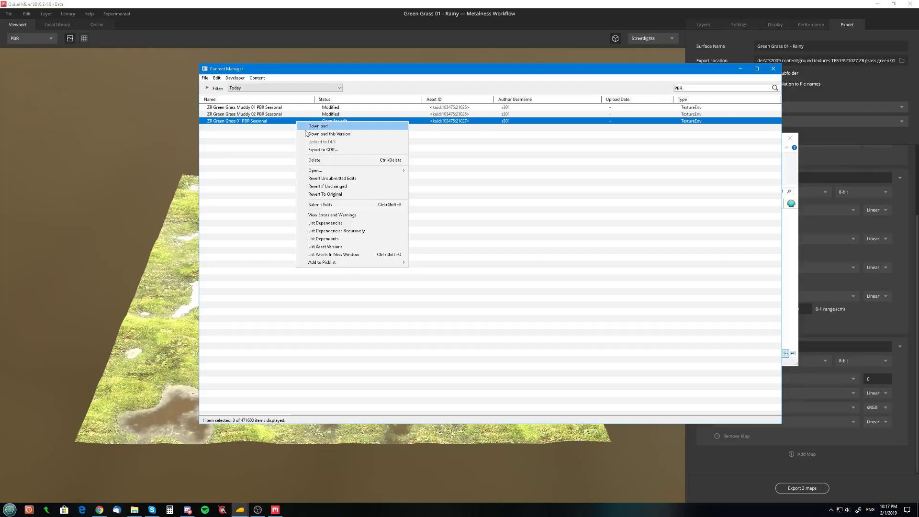
click(367, 203)
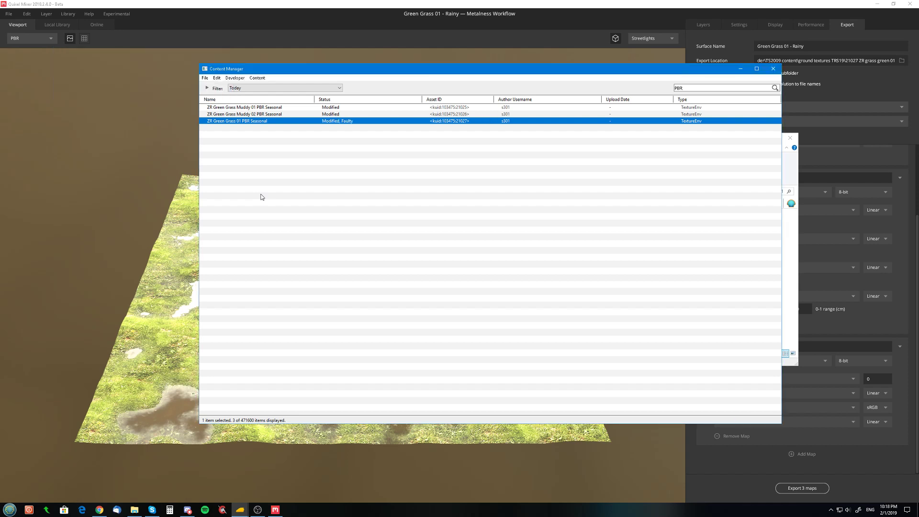
View the errors and warnings of ZR Green Grass 01 PBR Seasonal, reading each full message, and close the report
right_click(288, 120)
click(329, 214)
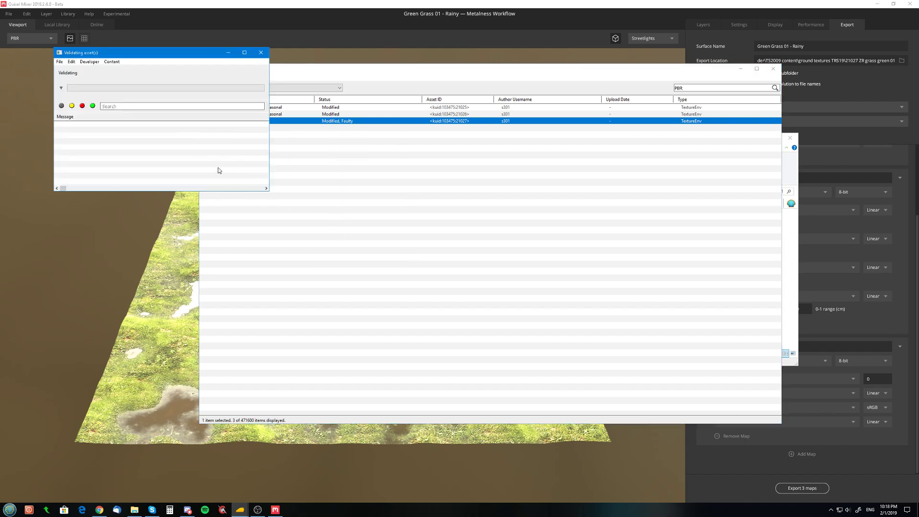
click(106, 131)
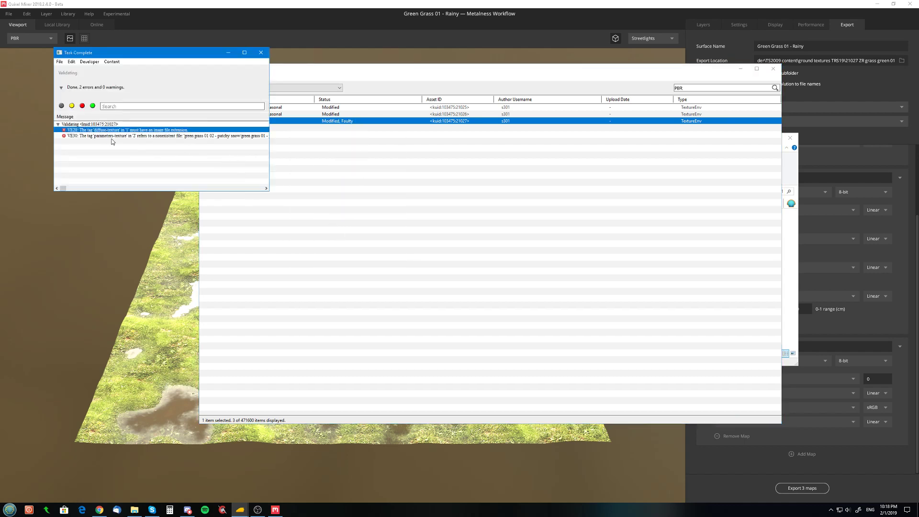
click(111, 139)
click(118, 136)
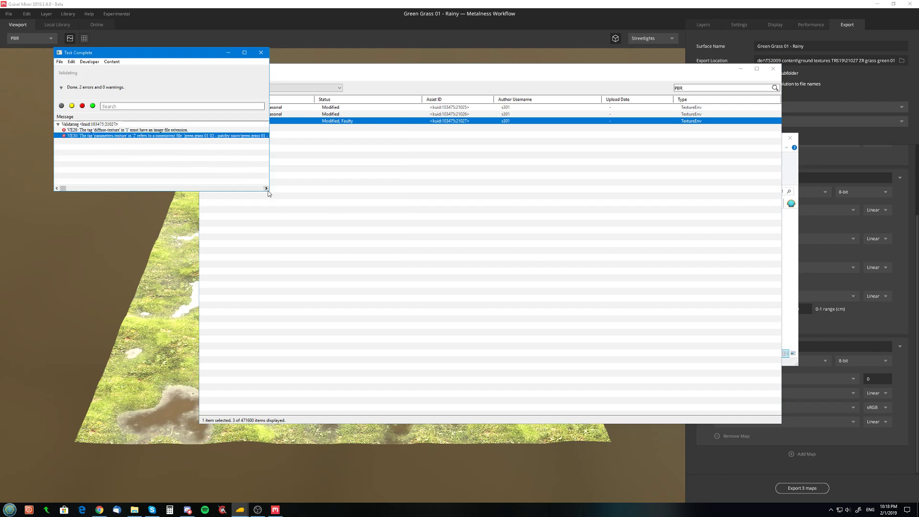
drag(269, 142, 419, 147)
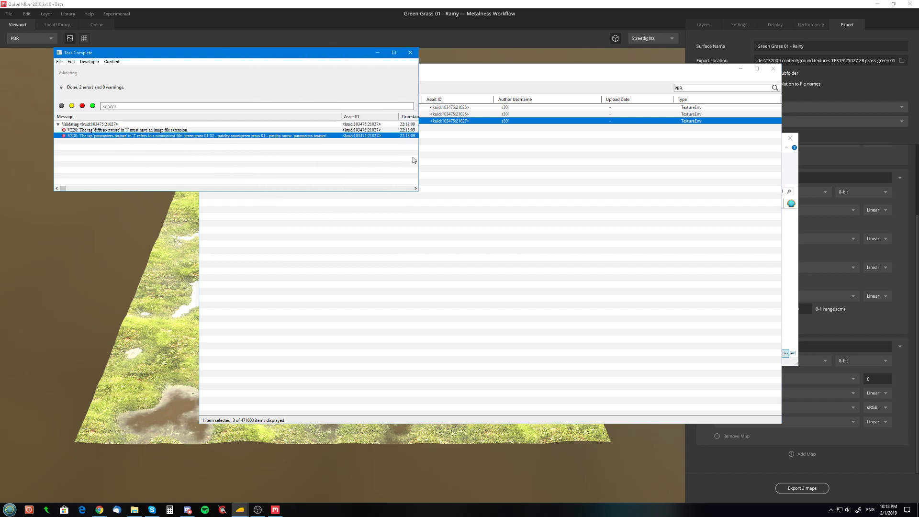
click(410, 52)
Reopen config.txt, remove the stray 02 from variant 2's parameters-texture folder name, and save and close the file
click(135, 510)
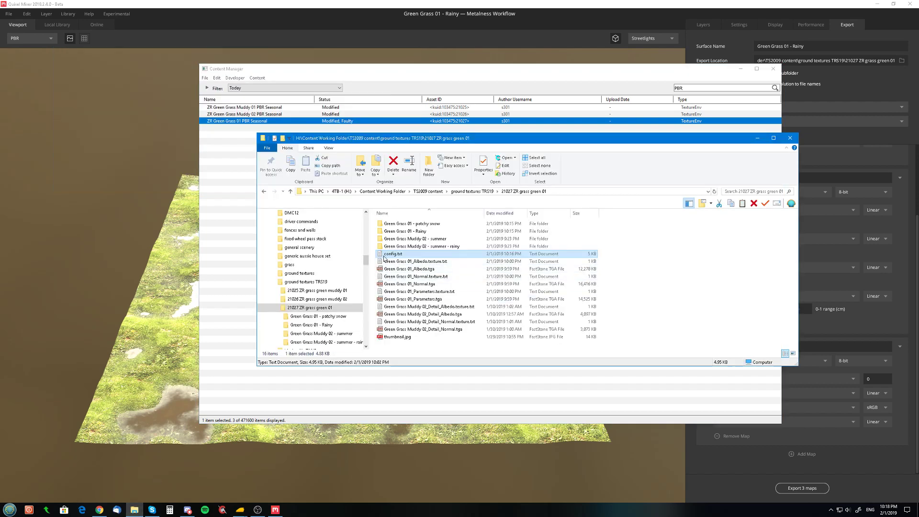
double_click(389, 254)
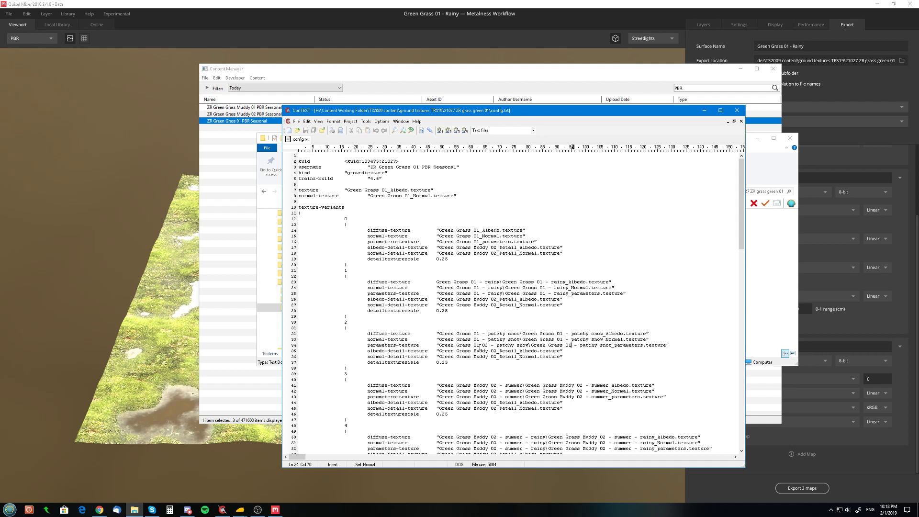
drag(480, 345, 488, 345)
key(Delete)
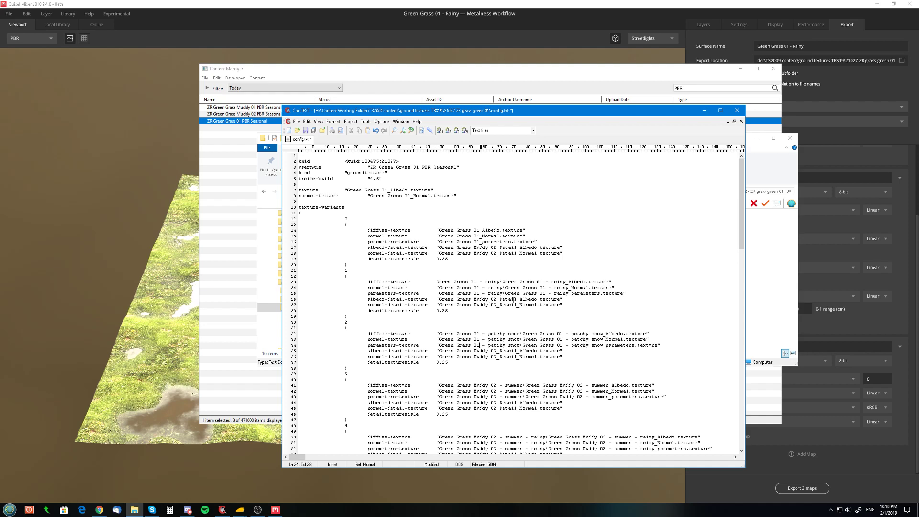
key(ctrl+s)
click(737, 110)
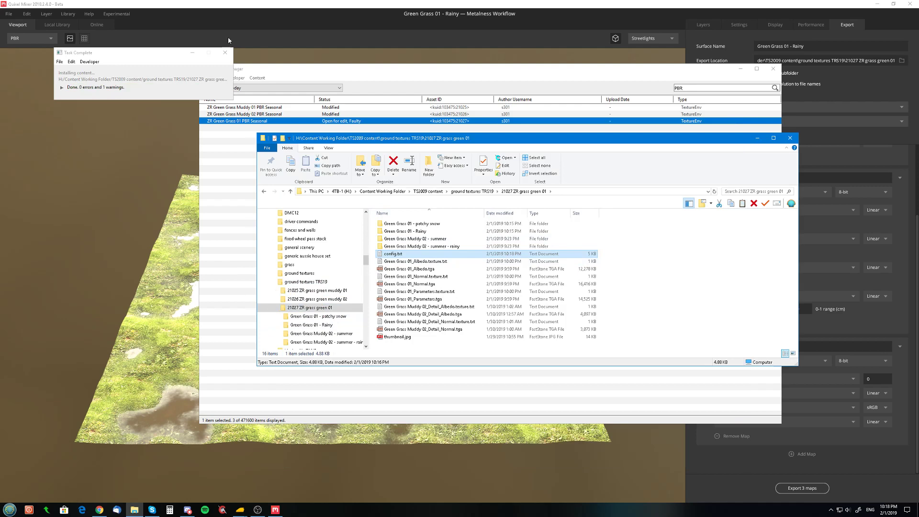
Import the corrected 21027 ZR grass green 01 folder into Content Manager again and submit its edits
click(225, 52)
right_click(251, 121)
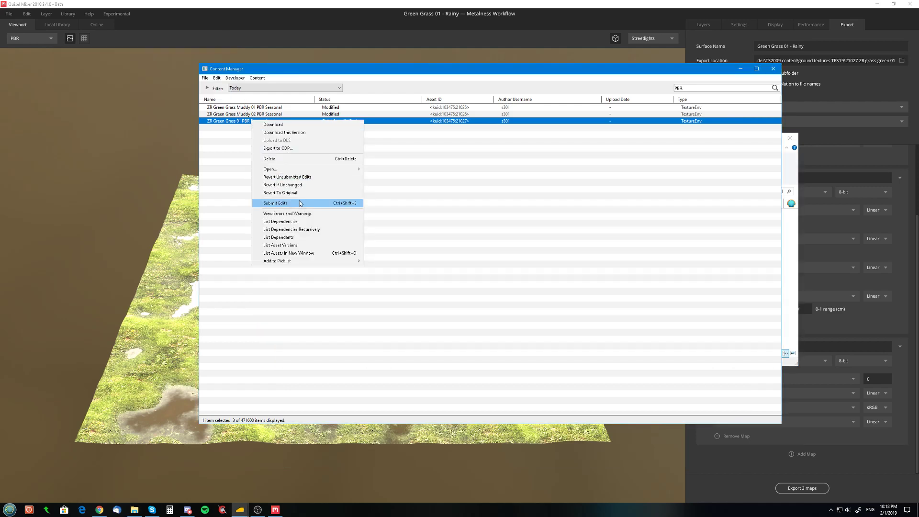
click(300, 204)
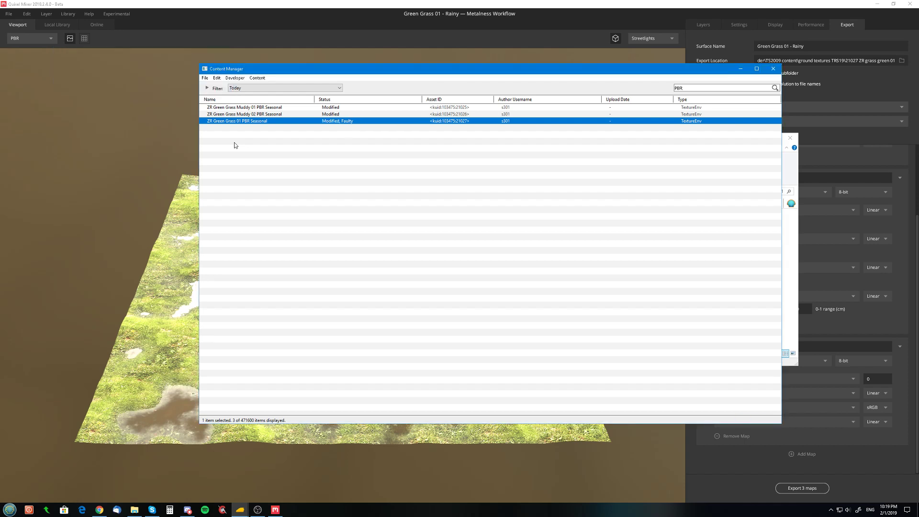
Check the errors and warnings of the resubmitted ZR Green Grass 01 PBR Seasonal asset and close the report
right_click(318, 121)
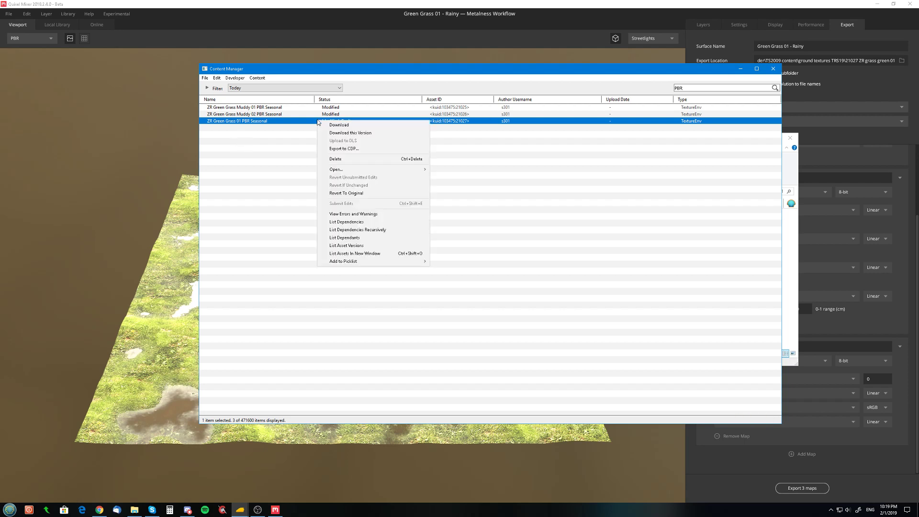
click(347, 214)
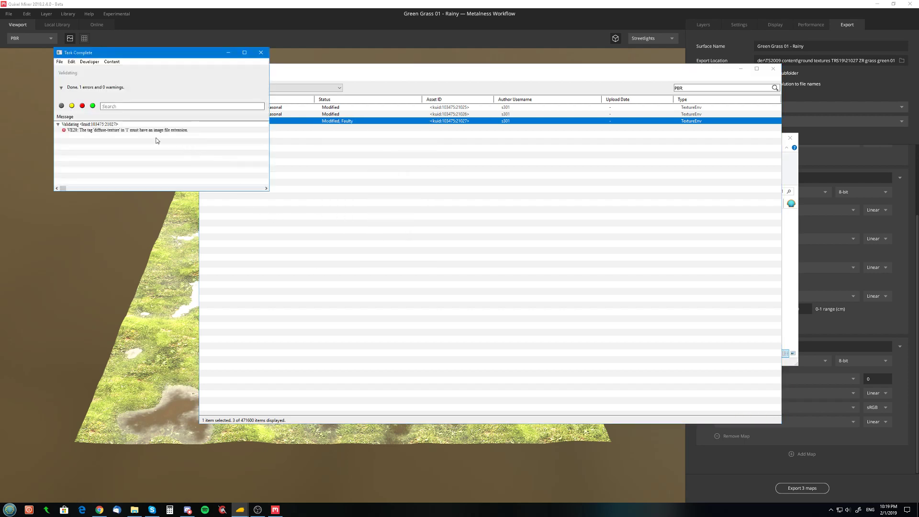
click(146, 132)
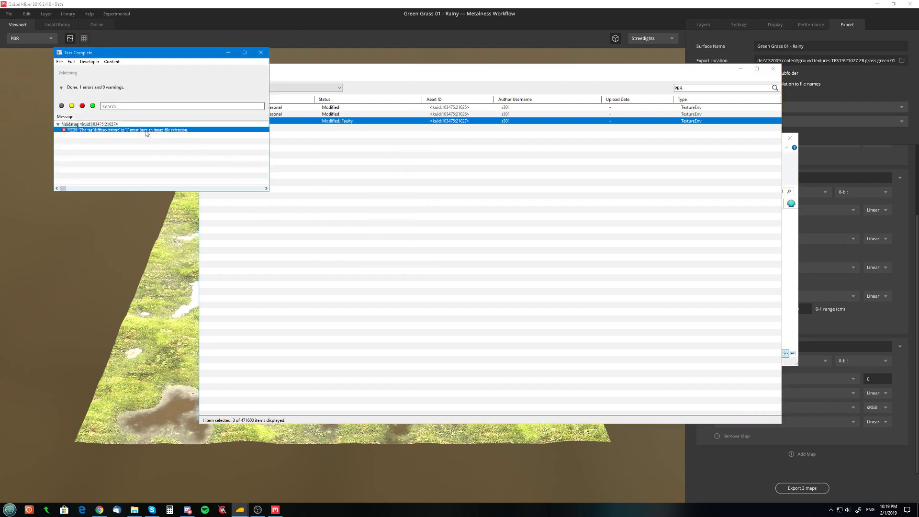
click(260, 53)
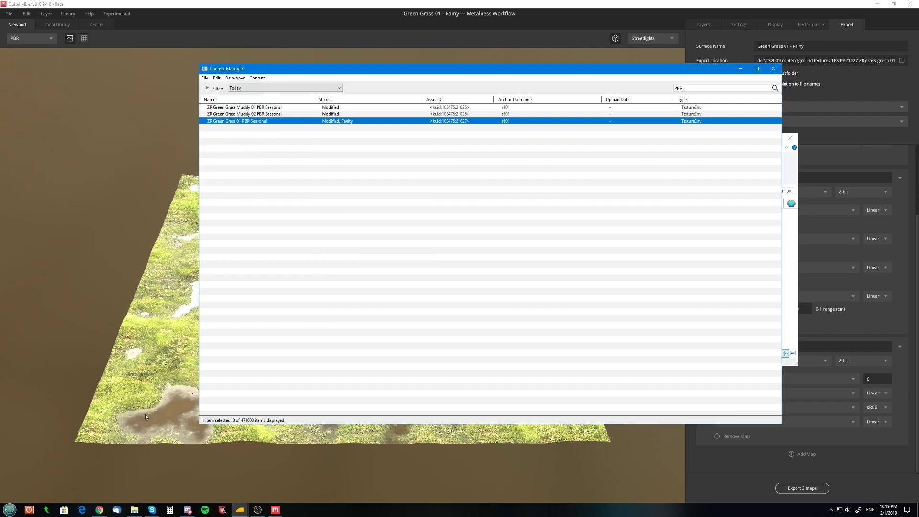
Reopen config.txt and add the missing opening quotation mark to the diffuse-texture path in texture variant 1
click(135, 510)
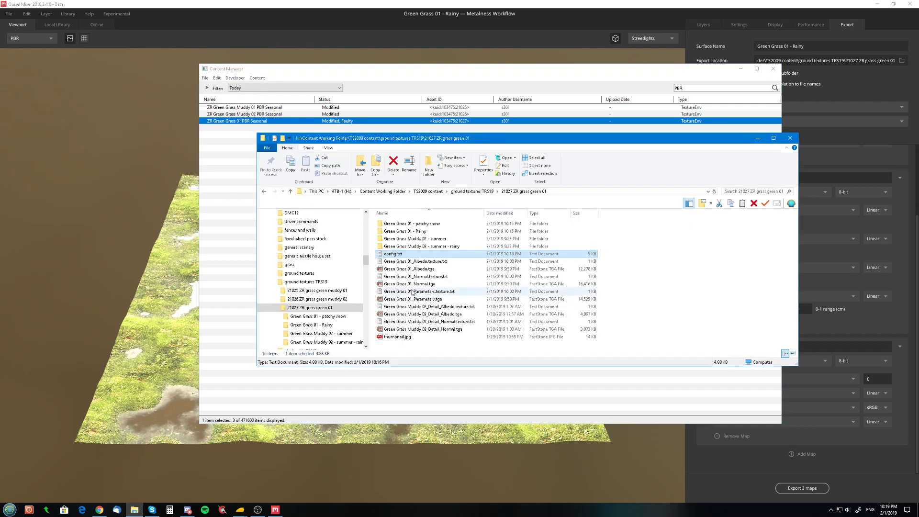
double_click(381, 254)
drag(376, 230, 521, 248)
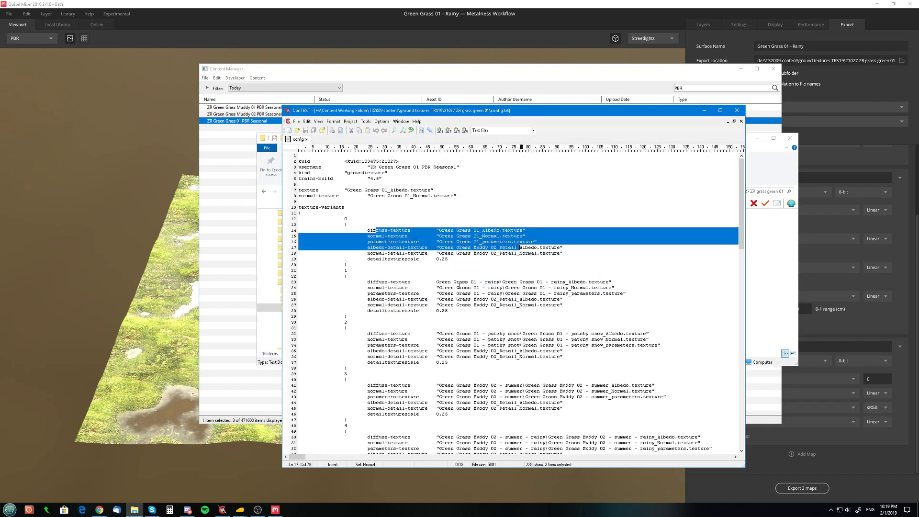
drag(459, 287, 502, 294)
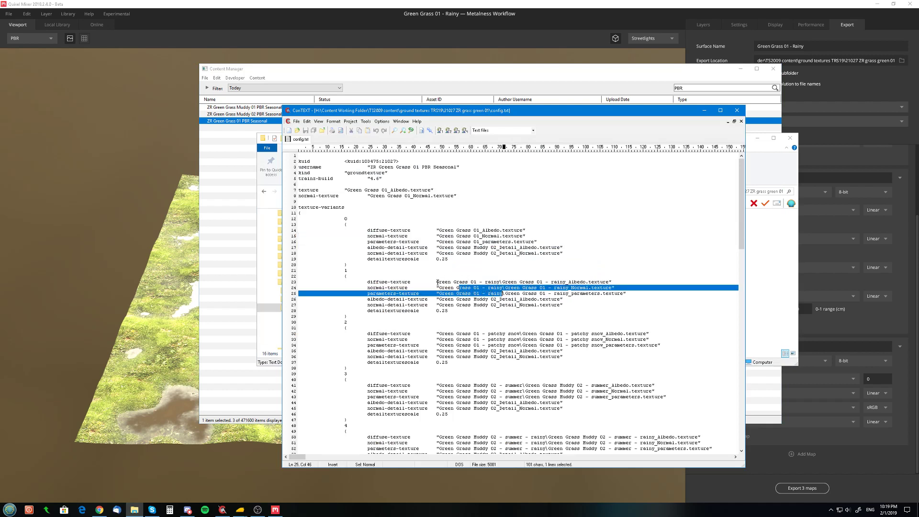
click(438, 282)
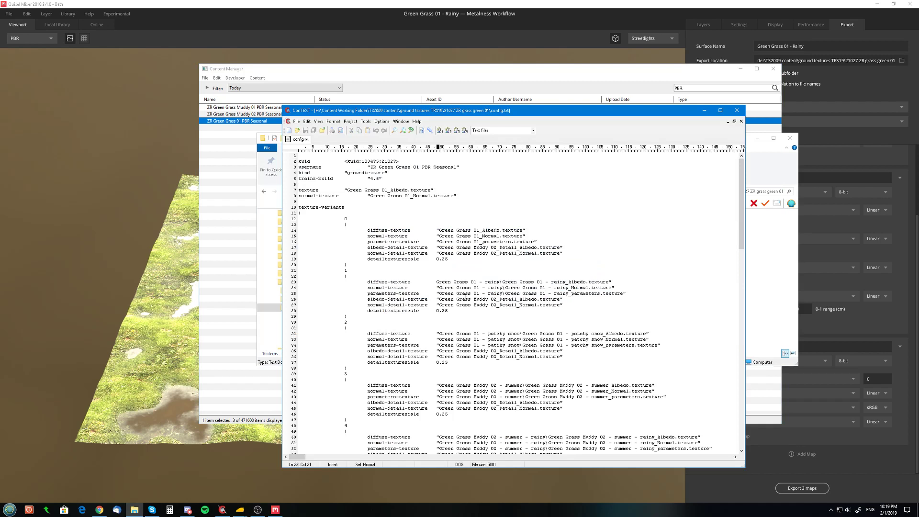
text(")
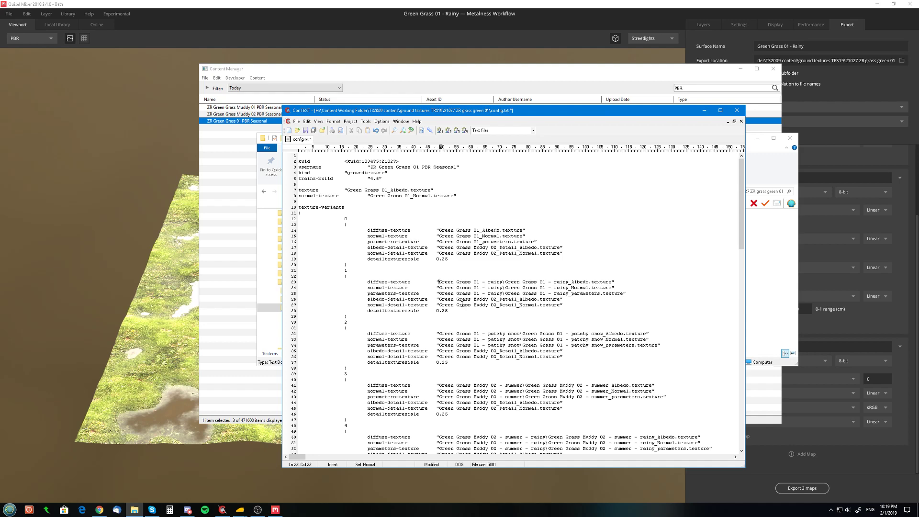
Save and close config.txt, and submit the edits of the ZR Green Grass 01 PBR Seasonal asset in Content Manager
key(ctrl+s)
click(737, 110)
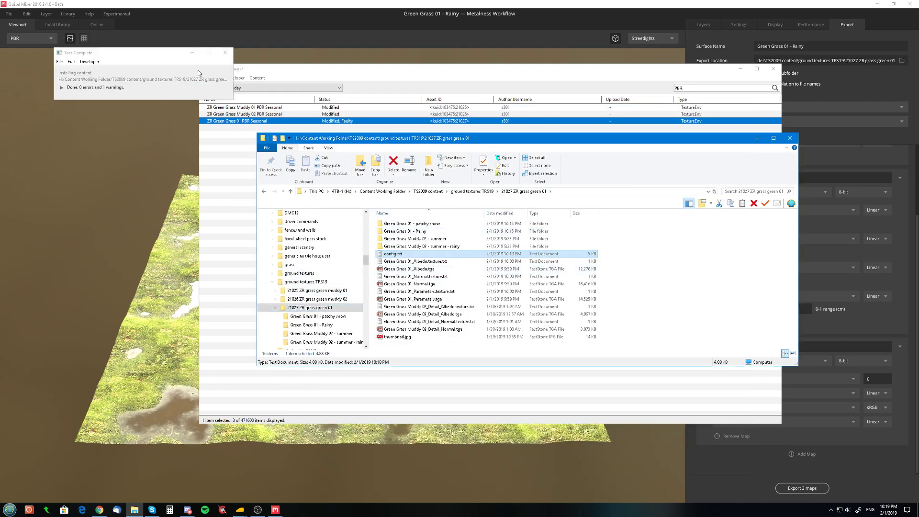
click(225, 53)
right_click(269, 120)
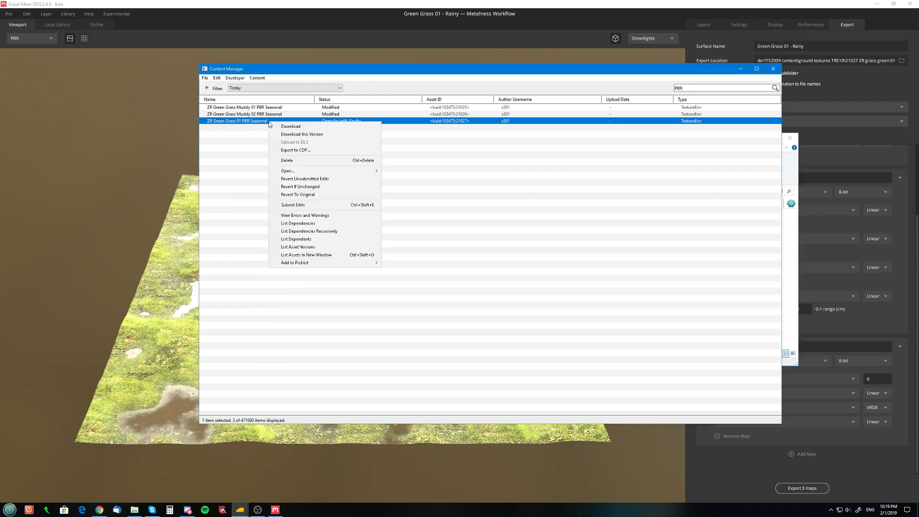
click(307, 205)
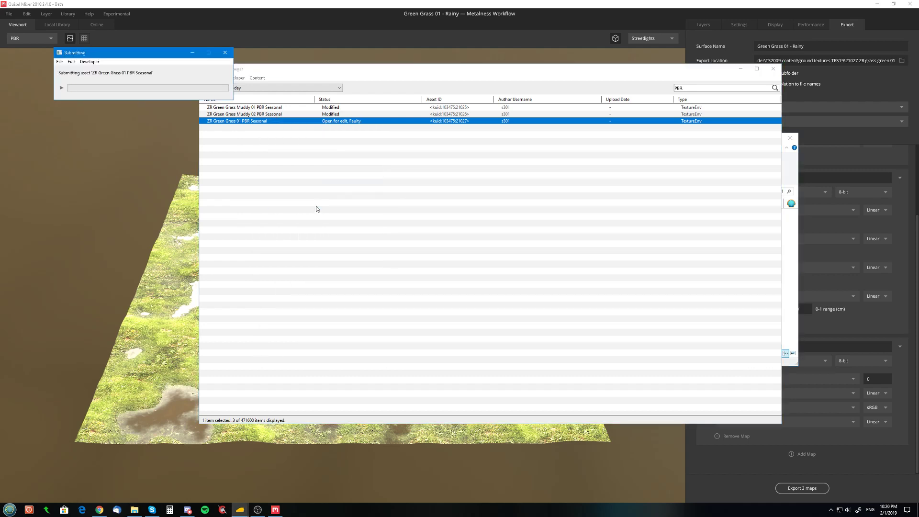
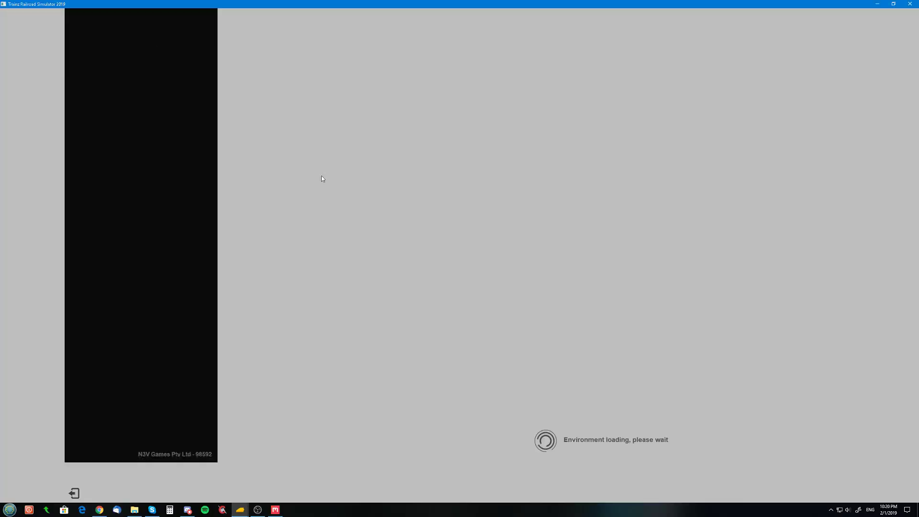
Create a new route in Trainz Railroad Simulator 2019, keeping the default name, region, real scale and metric units
click(155, 90)
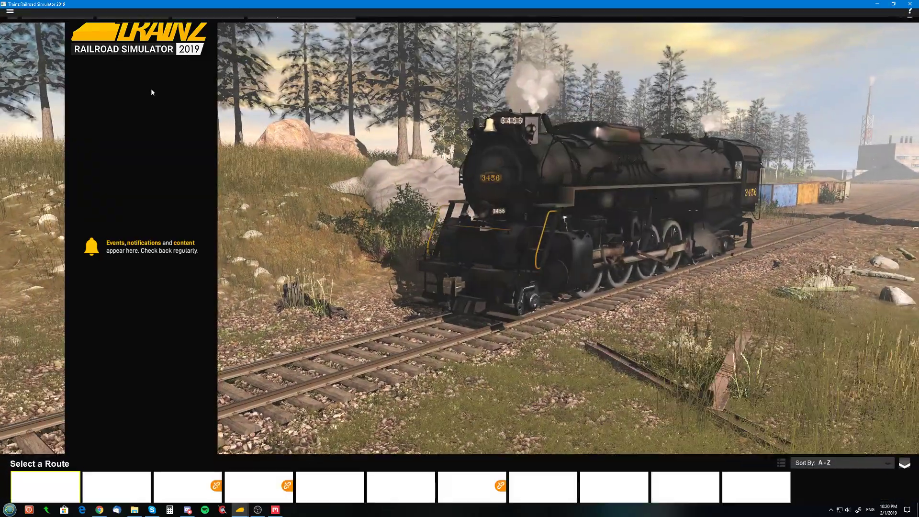
click(794, 498)
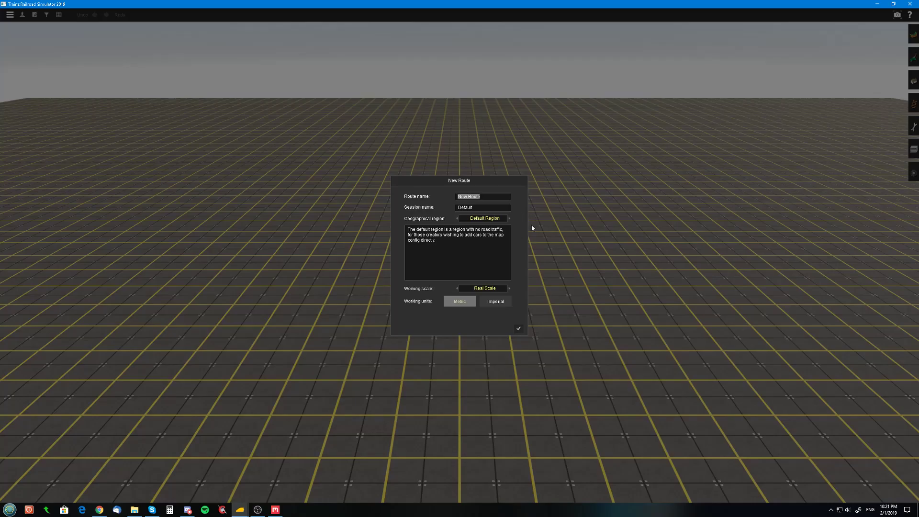
click(519, 329)
Paint an area of the route's ground with the ZR Green Grass 01 PBR Seasonal texture and inspect it from several angles
click(911, 61)
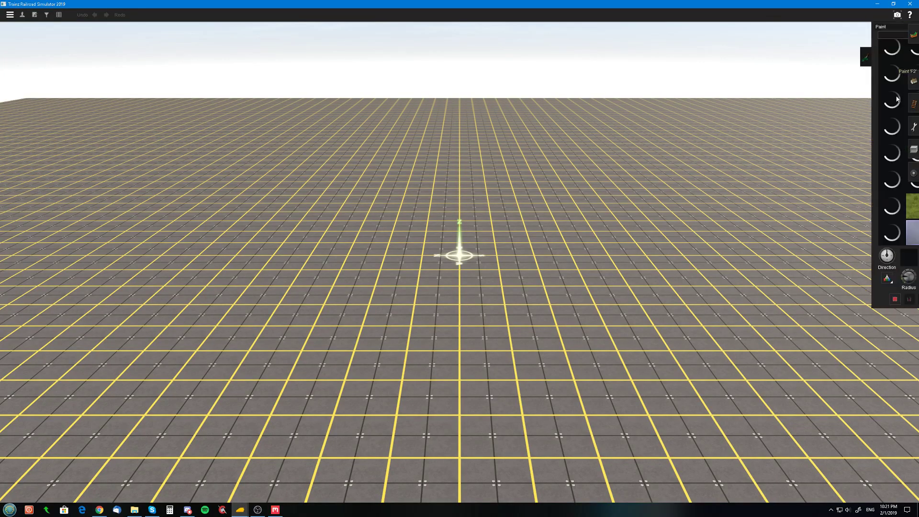
click(883, 205)
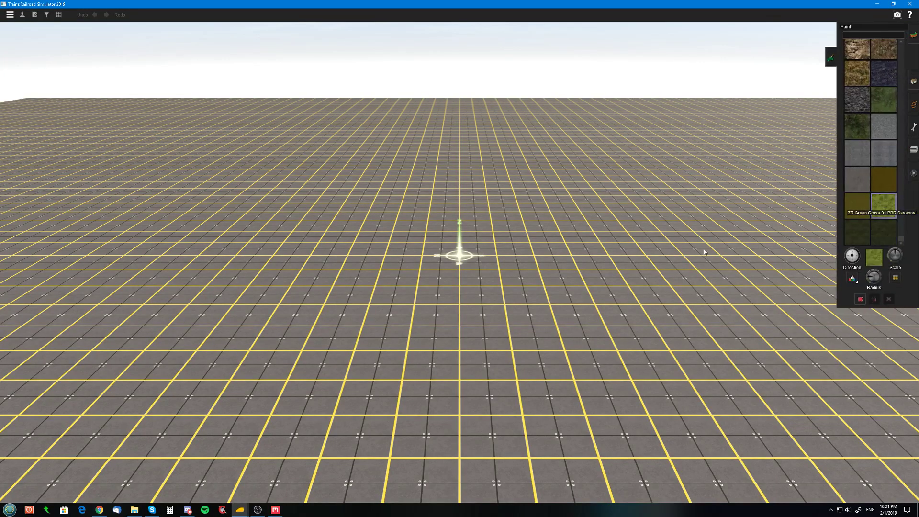
mouse_move(496, 232)
mouse_down()
mouse_move(551, 345)
mouse_move(574, 283)
mouse_move(289, 322)
mouse_move(561, 250)
mouse_move(500, 366)
mouse_up()
scroll(463, 308, up, 10)
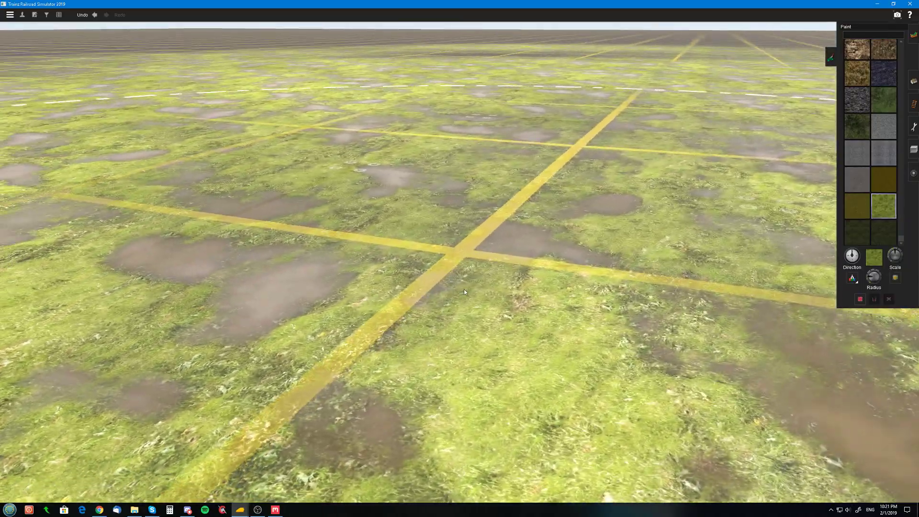
scroll(529, 216, down, 8)
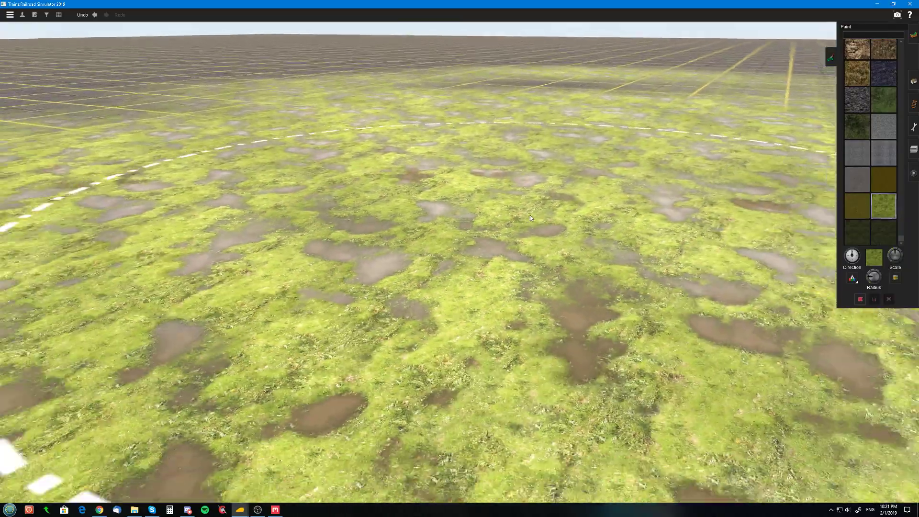
key(Right)
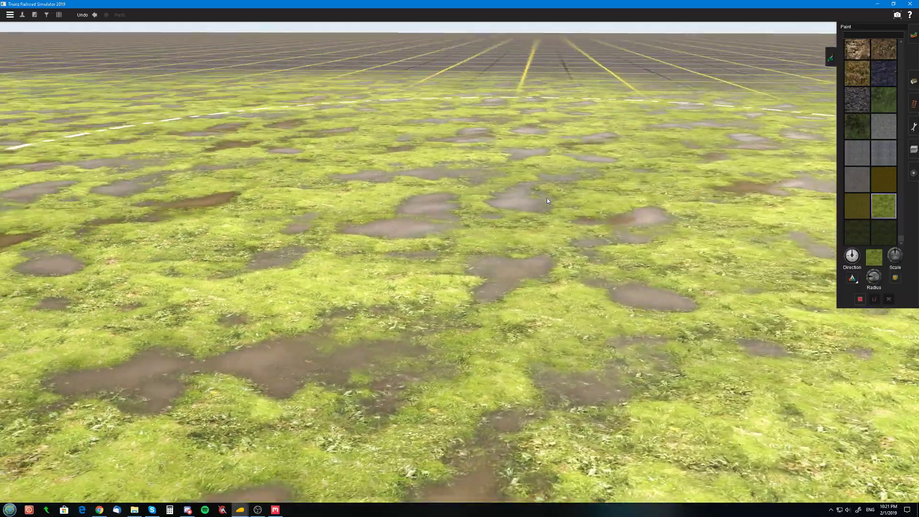
key(Right)
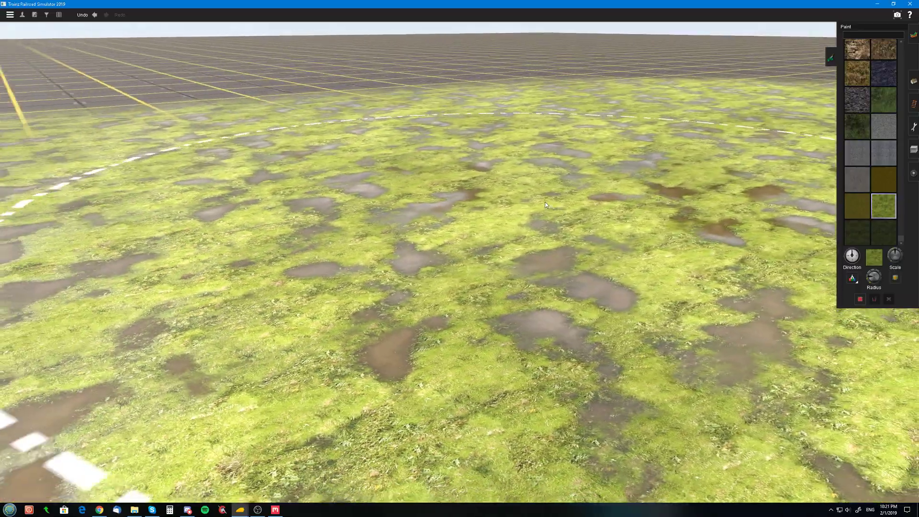
key(Up)
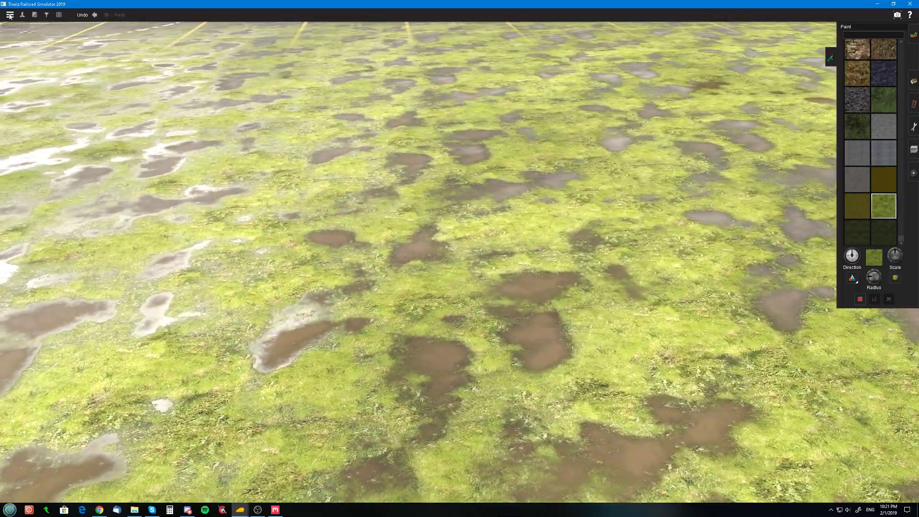
Set the environment date to 1 February 2019 and inspect the painted grass up close and from a distance
click(10, 15)
click(22, 119)
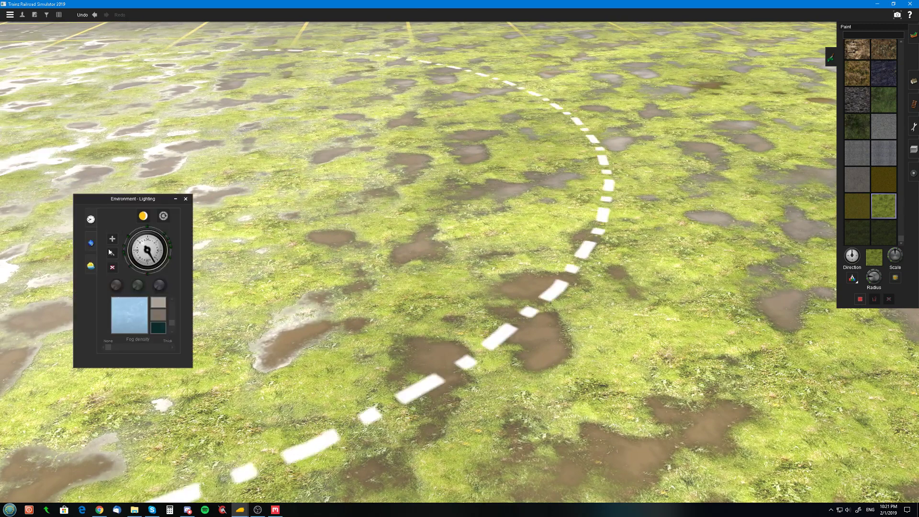
click(91, 219)
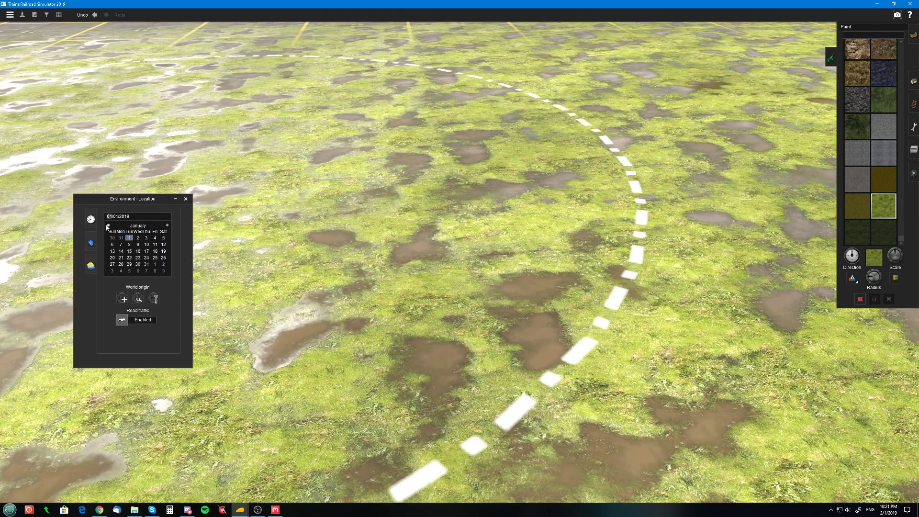
mouse_move(522, 257)
right_down()
mouse_move(476, 257)
mouse_move(441, 234)
mouse_move(269, 278)
mouse_move(249, 233)
right_up()
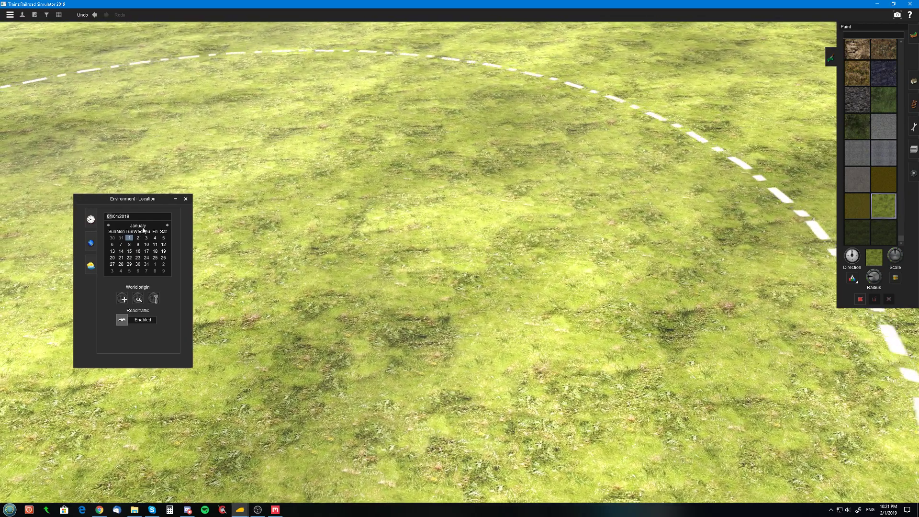
right_drag(383, 213, 285, 236)
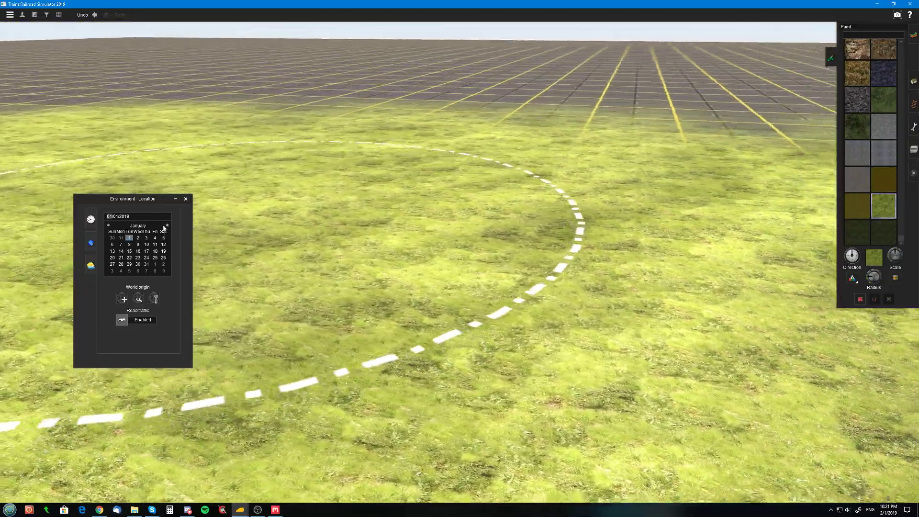
click(167, 226)
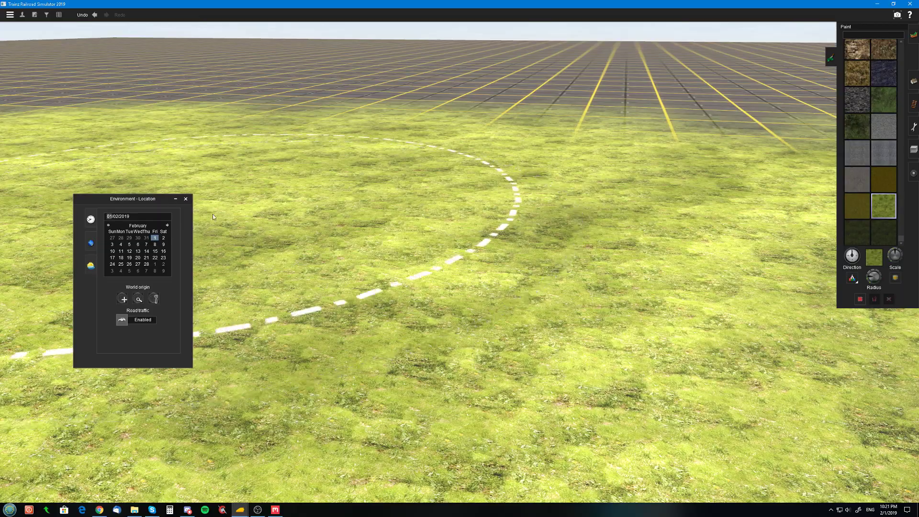
scroll(474, 269, up, 10)
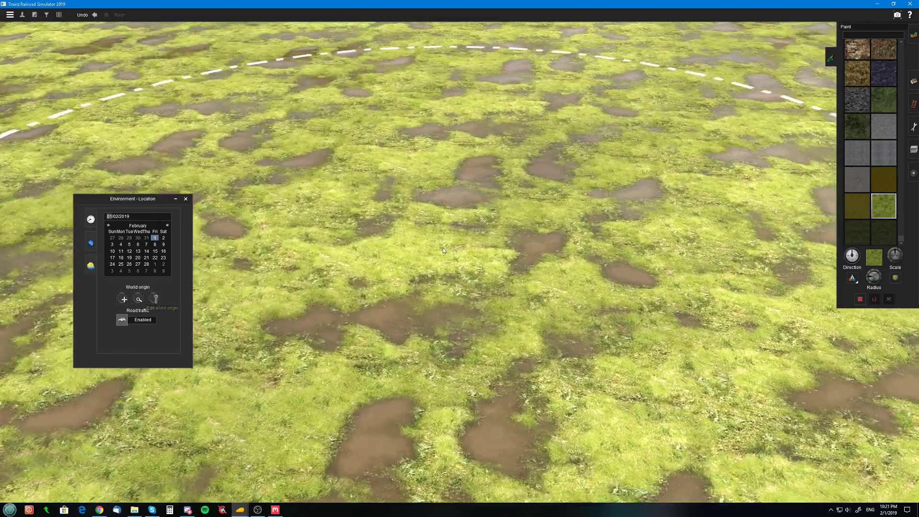
scroll(443, 248, down, 10)
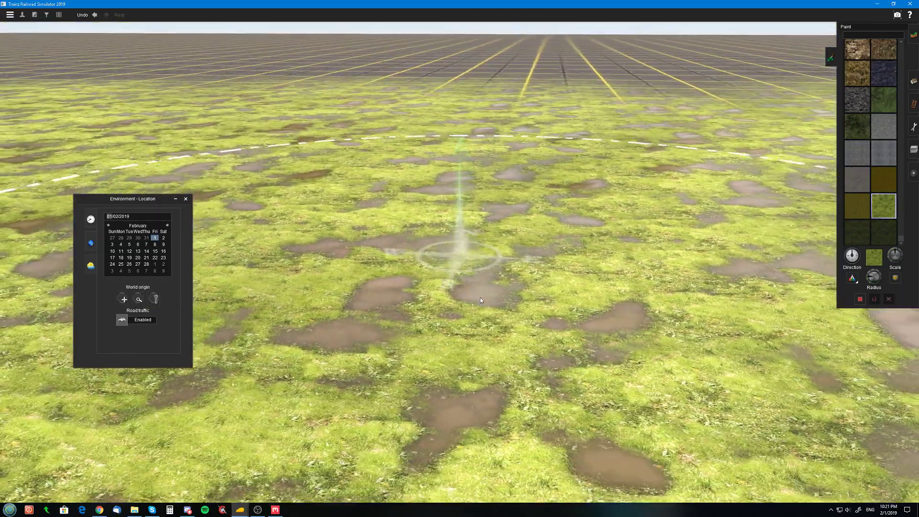
right_drag(481, 300, 426, 245)
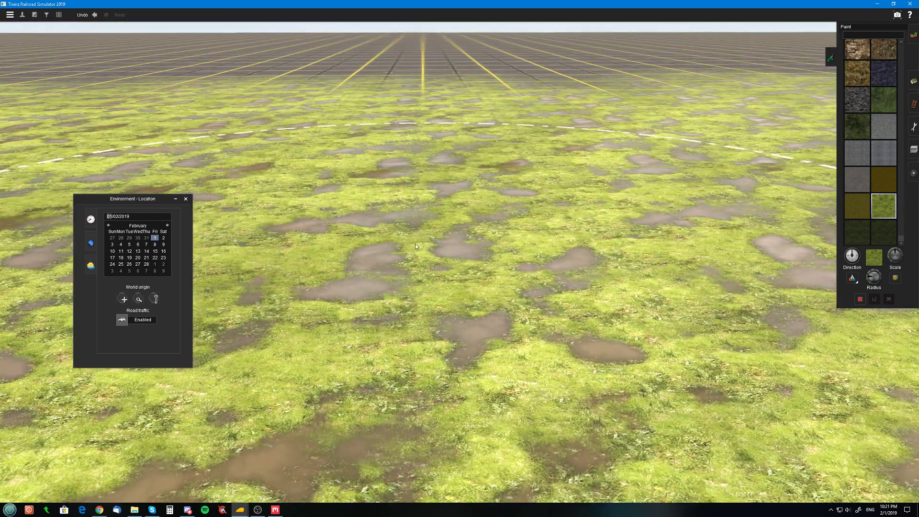
Advance the environment date to August 2019 and examine the painted ground's seasonal variant from several angles
click(166, 225)
click(166, 225)
click(167, 225)
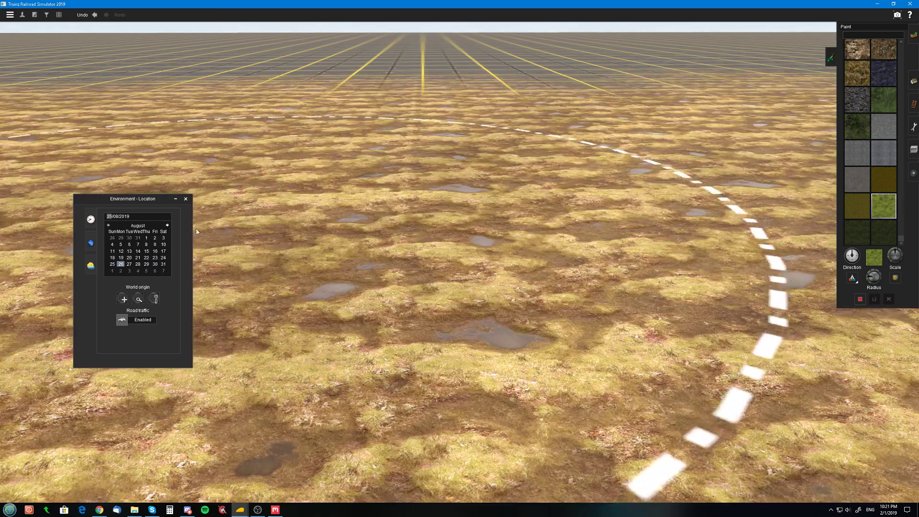
right_click(478, 249)
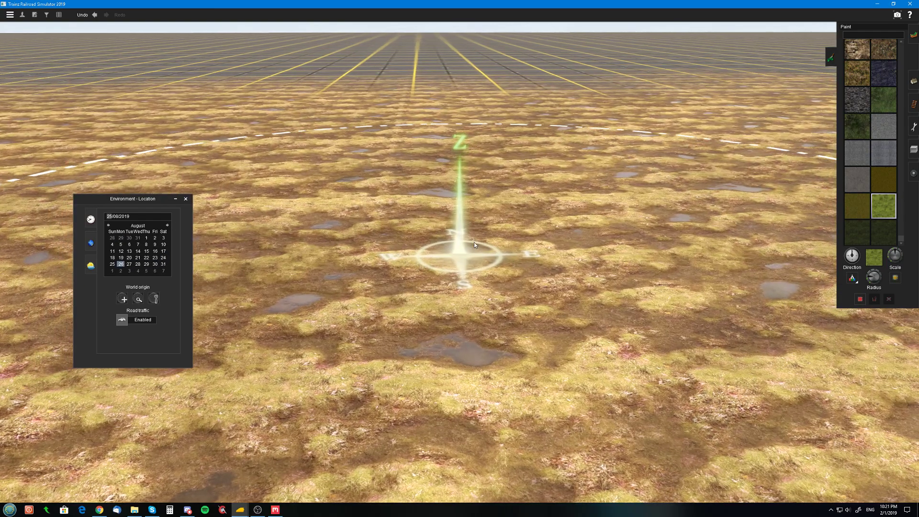
key(Left)
key(Down)
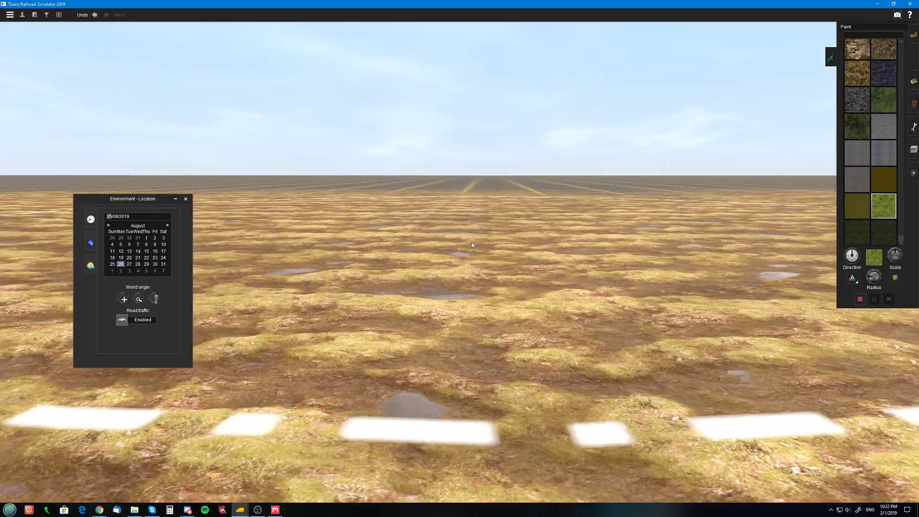
key(Up)
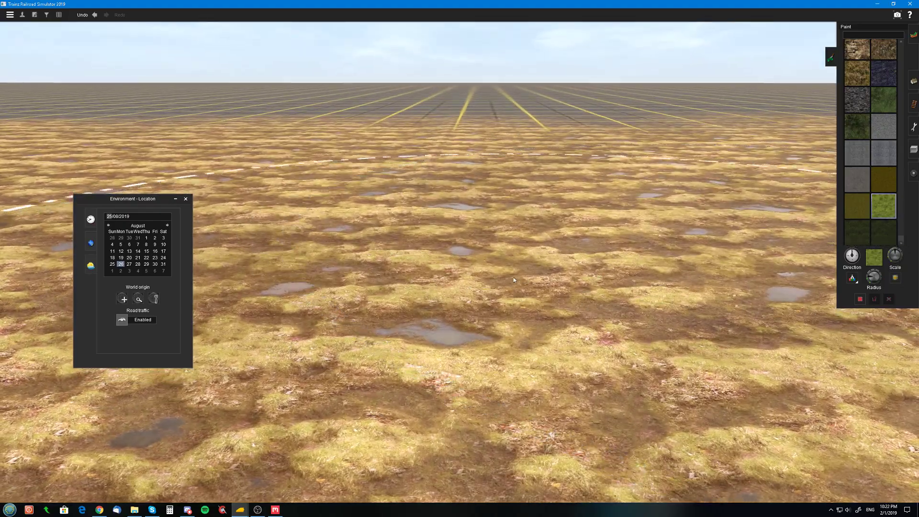
key(Up)
scroll(490, 260, down, 2)
key(Left)
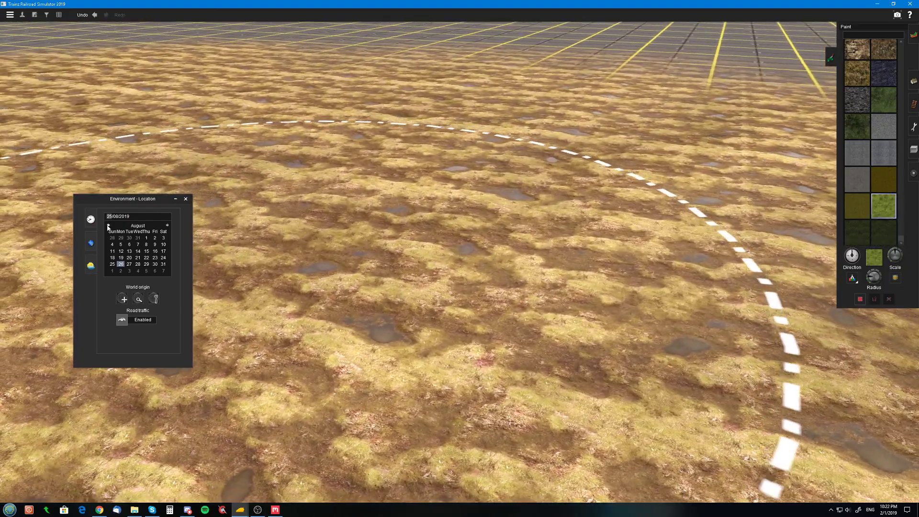
Move the environment date back to July 2019 and view the painted ground
click(108, 226)
right_click(546, 246)
key(Down)
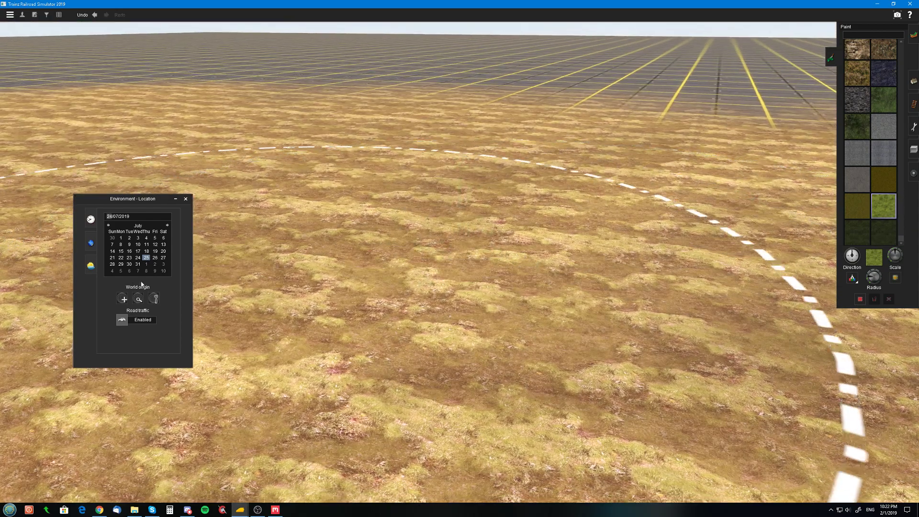
Set the environment's snow altitude to 0 metres and examine the snowy variant of the painted ground from several angles
click(91, 266)
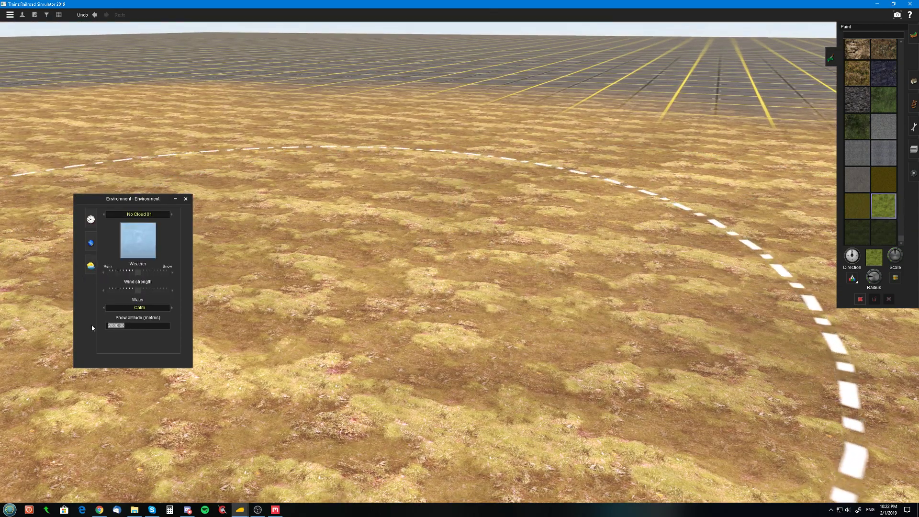
text(0)
right_click(399, 307)
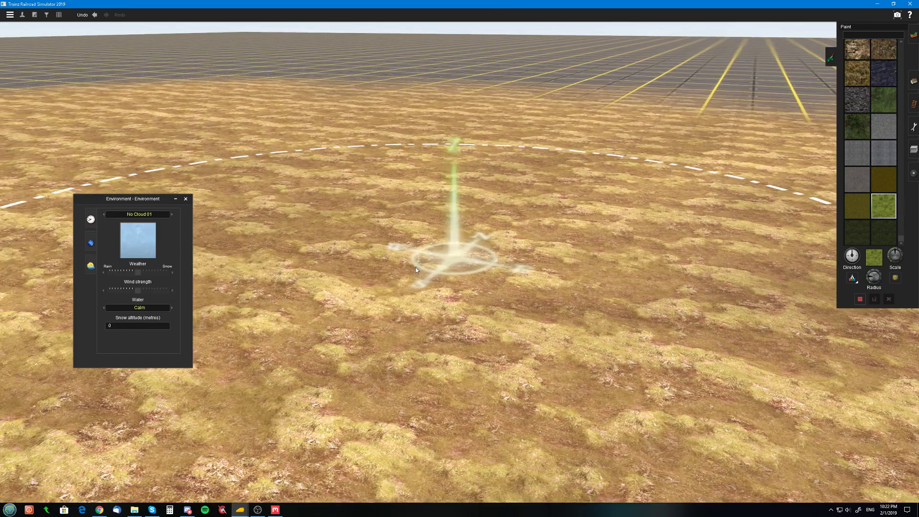
key(Right)
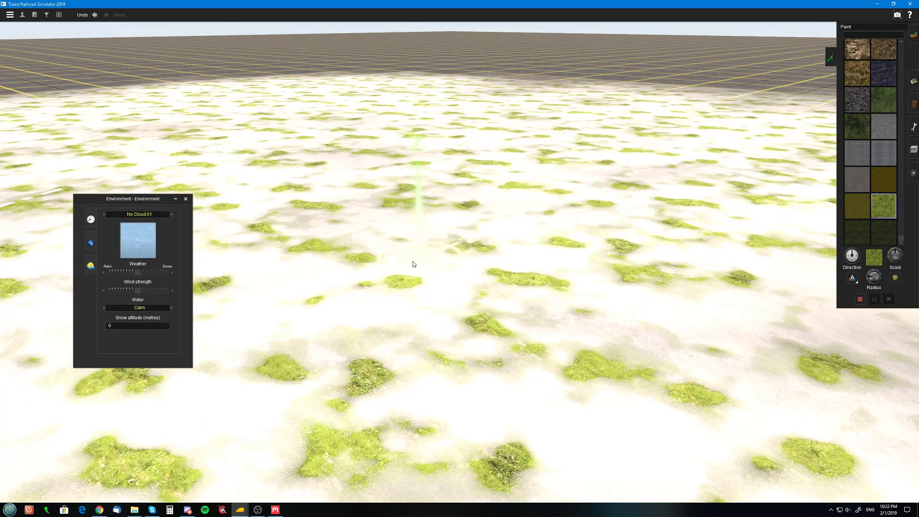
key(Right)
key(Up)
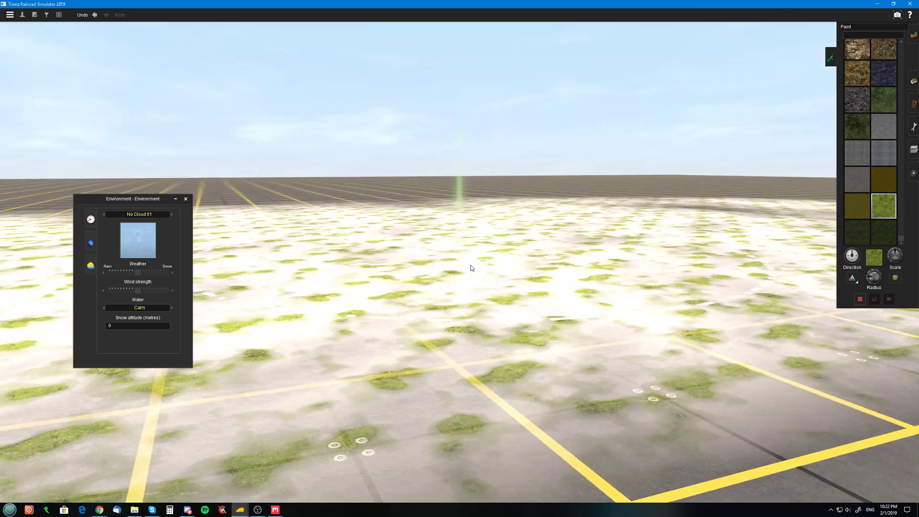
key(Down)
key(Left)
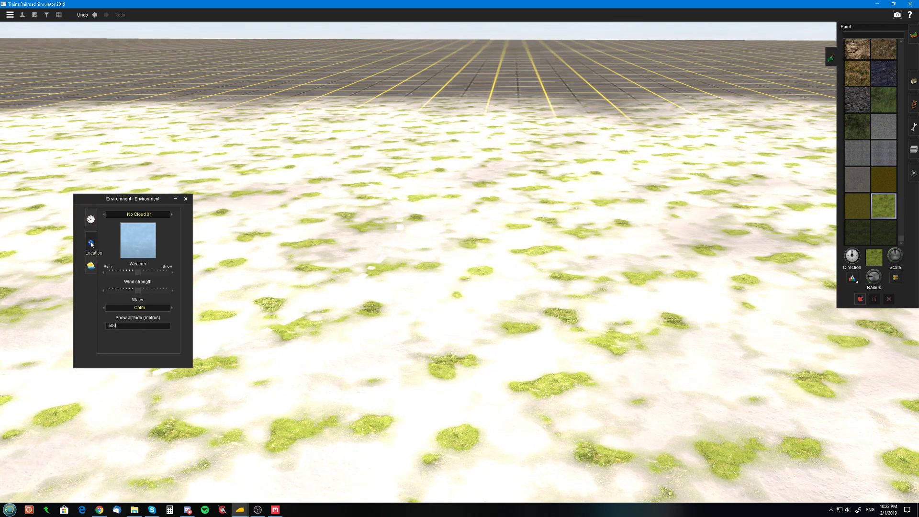
Set the snow altitude to 500 metres and the date to January 2019, and open the environment's lighting settings
click(411, 268)
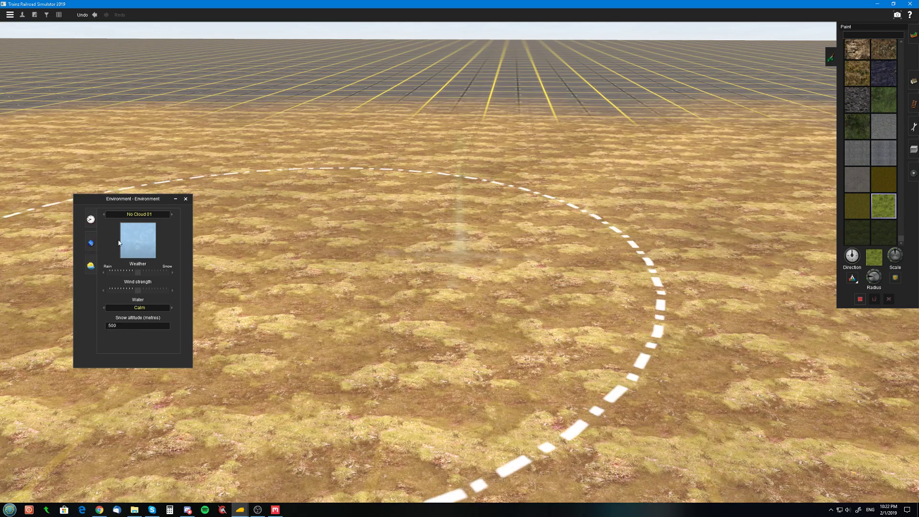
click(91, 244)
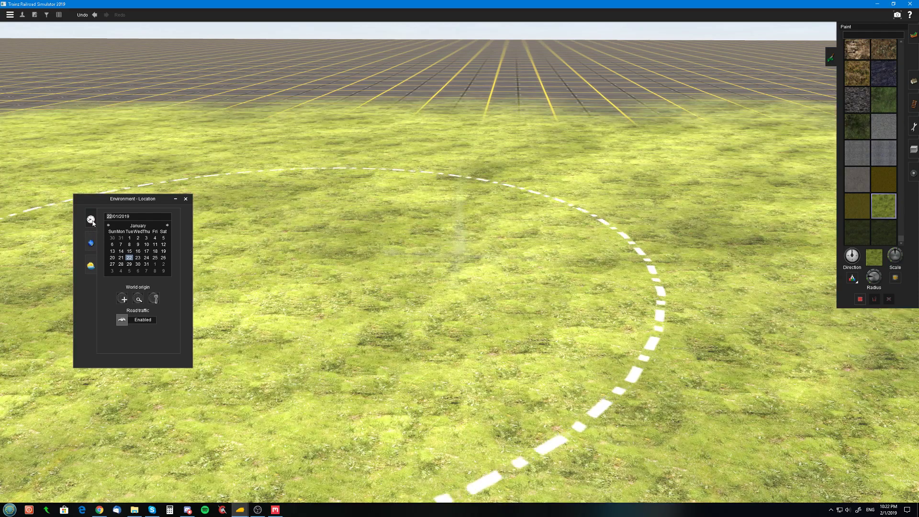
click(91, 219)
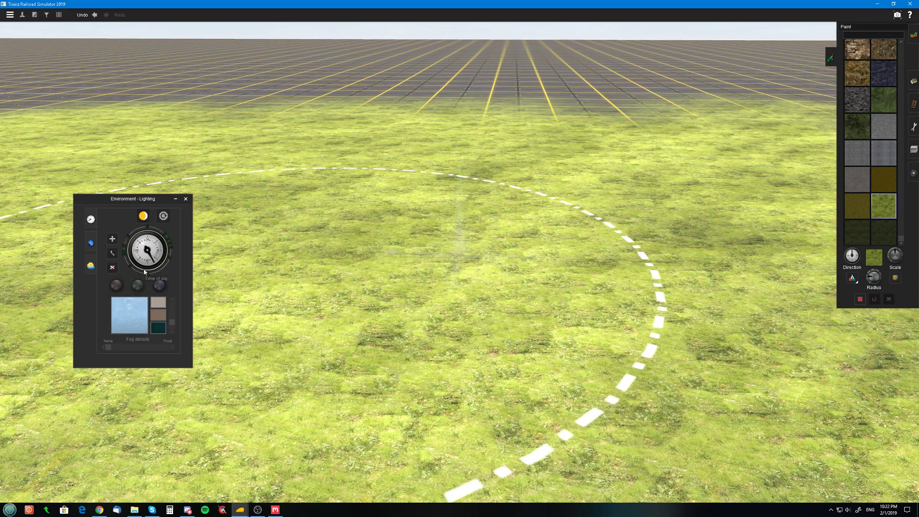
Change the time of day to a low-sun setting and examine the shadows on the painted ground from several angles
drag(144, 269, 111, 256)
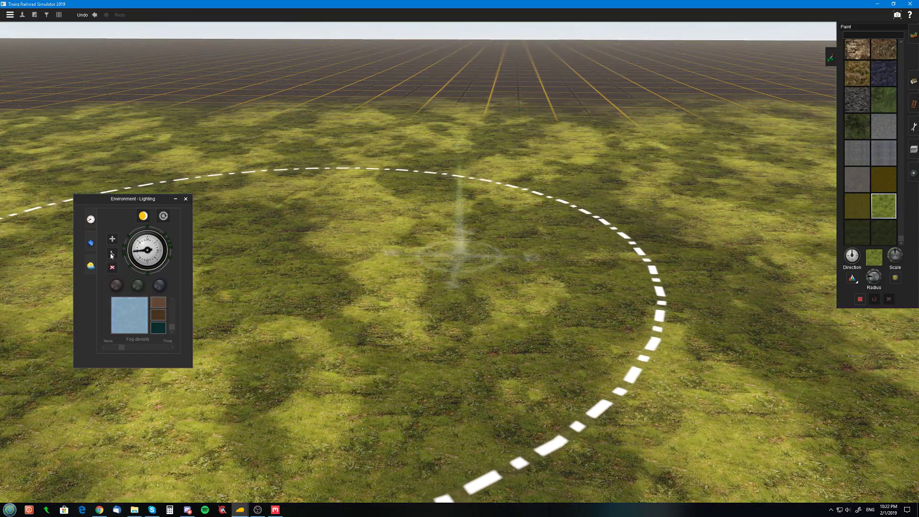
right_click(568, 297)
key(Right)
scroll(541, 287, down, 3)
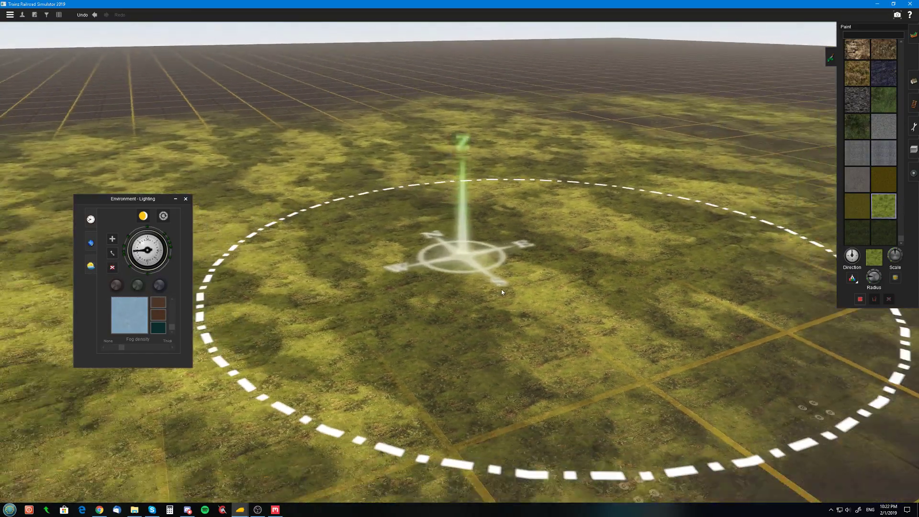
right_click(517, 293)
right_drag(402, 244, 392, 223)
key(Down)
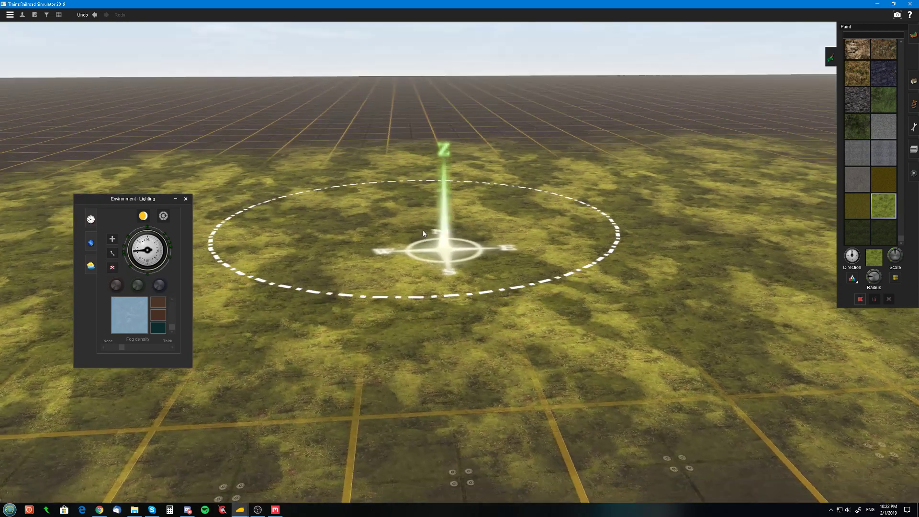
scroll(427, 237, up, 5)
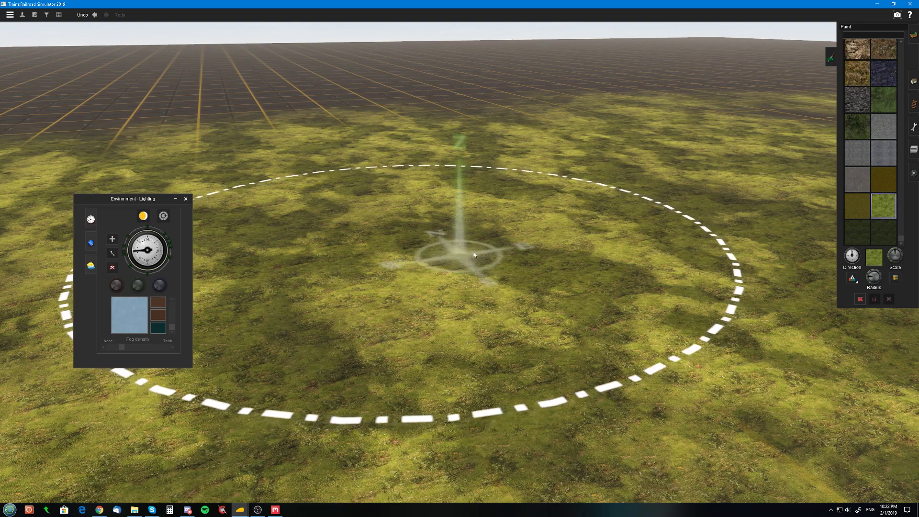
Set the time of day back to bright daylight and darken the ambient light by adjusting its red component and brightness
drag(136, 261, 174, 263)
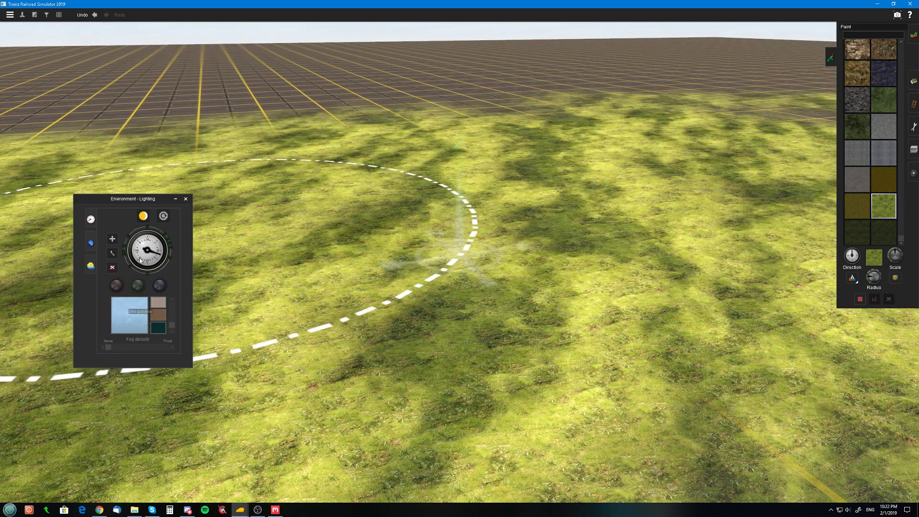
click(147, 274)
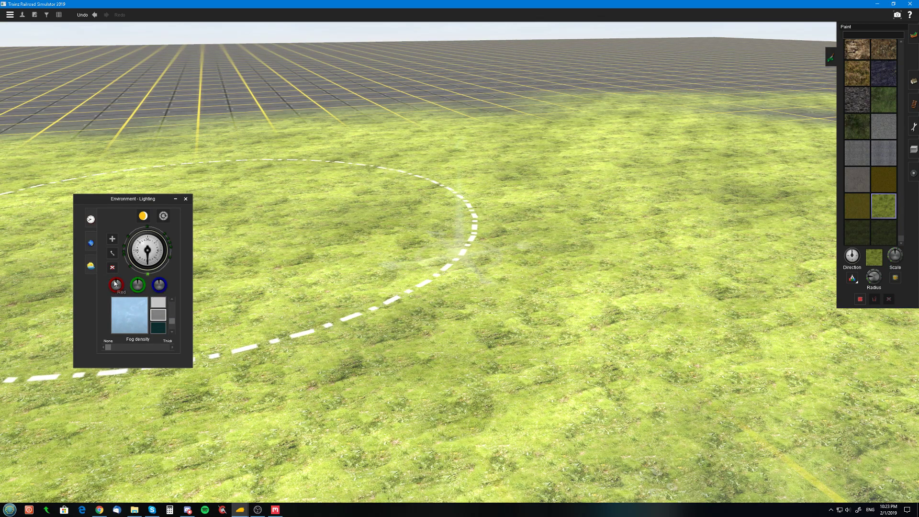
drag(116, 284, 108, 284)
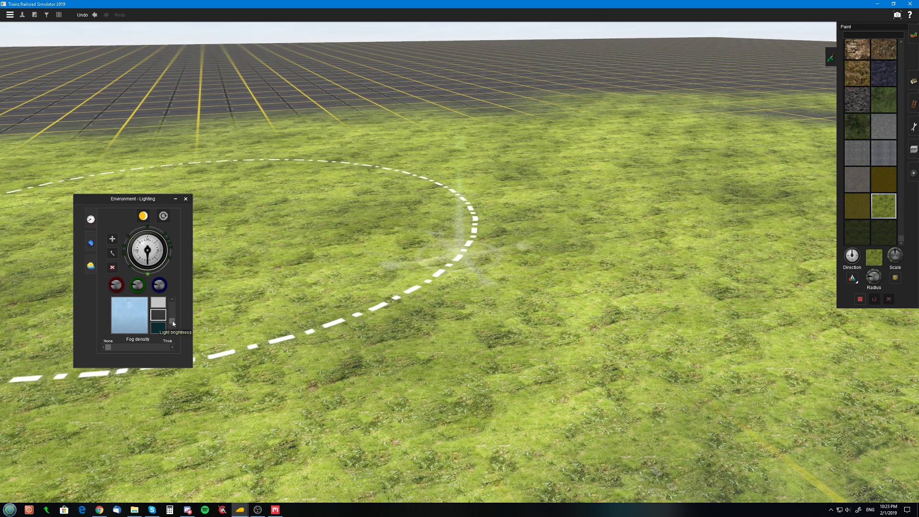
drag(174, 321, 173, 322)
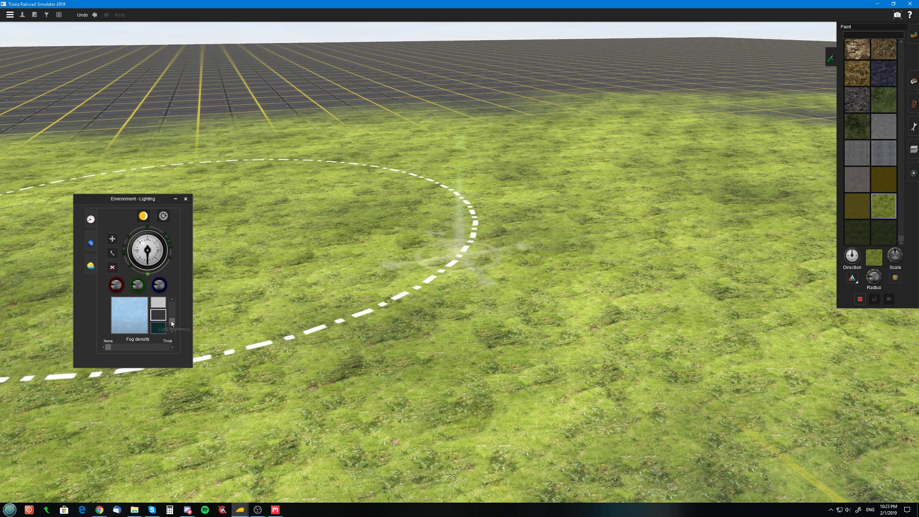
Advance the environment date past January to the wet, puddled ground variant and adjust the light brightness while viewing it
click(95, 245)
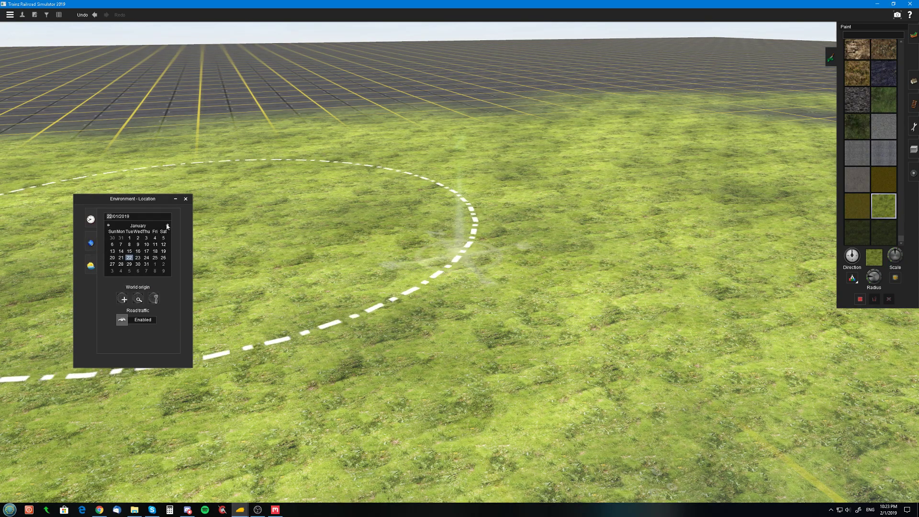
click(98, 244)
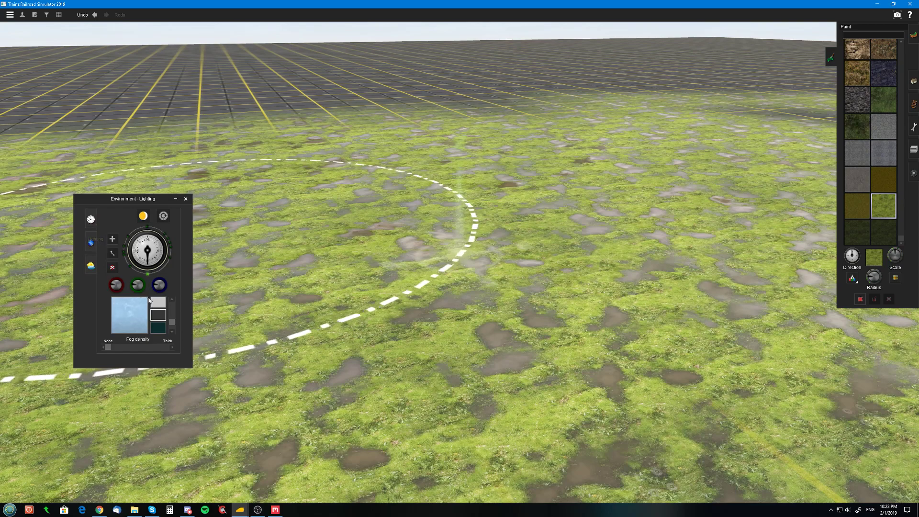
drag(173, 323, 173, 317)
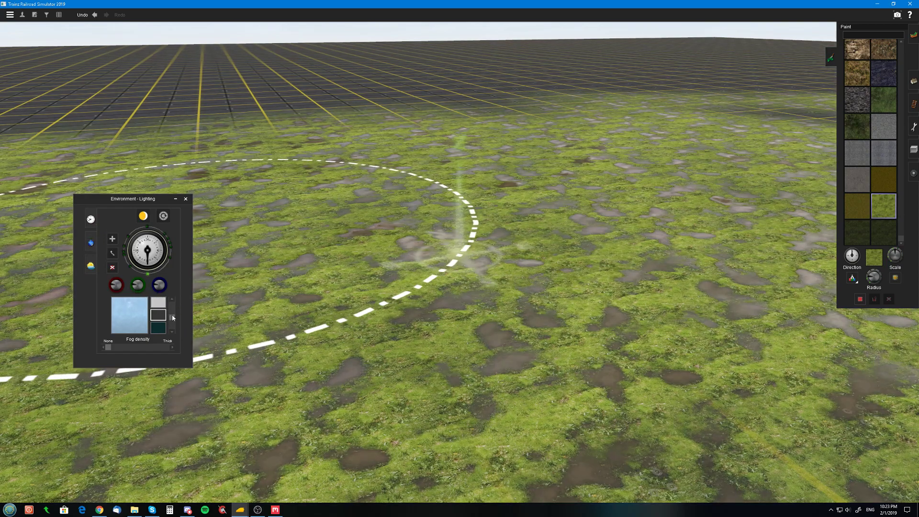
key(Right)
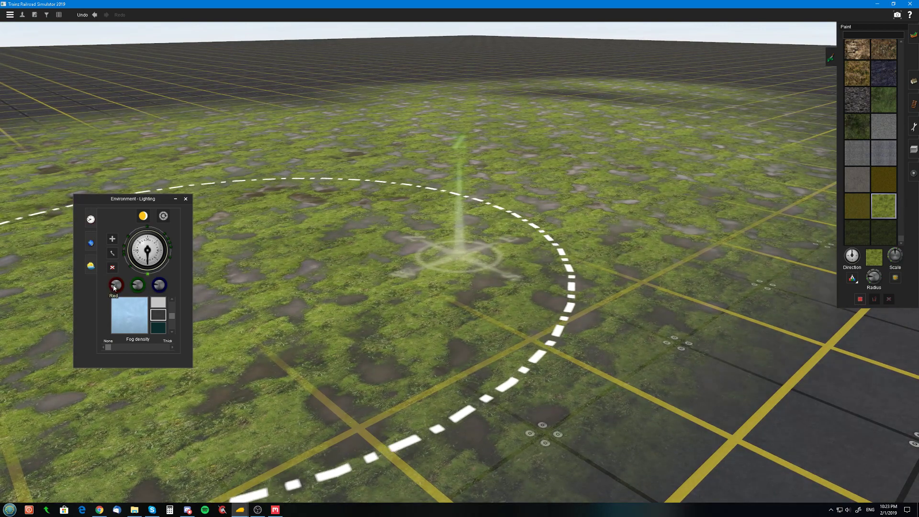
Tune the environment lighting with a white main light, denser fog and a black ambient light at a neighbouring time of day
click(159, 303)
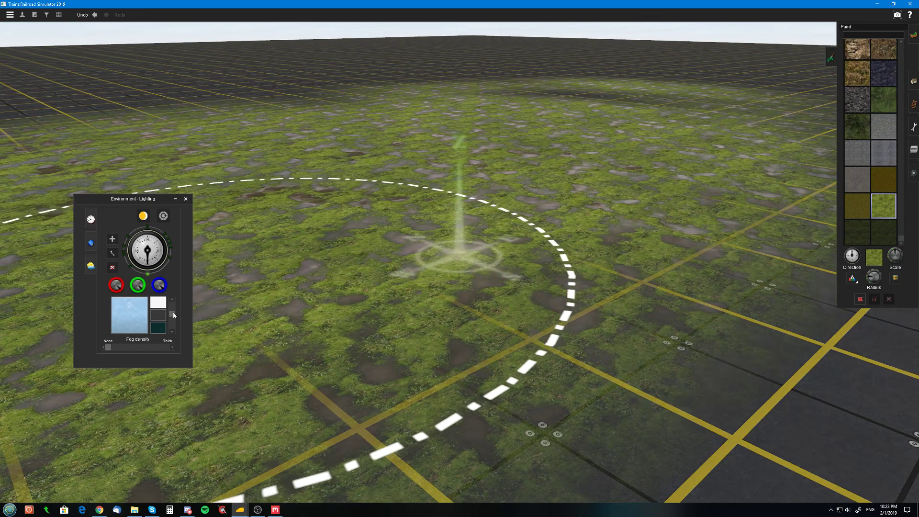
drag(108, 347, 134, 345)
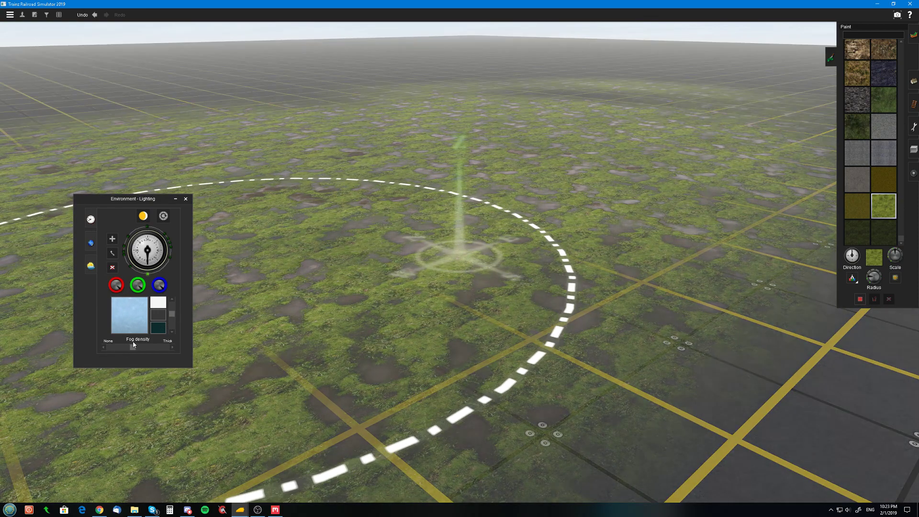
click(163, 269)
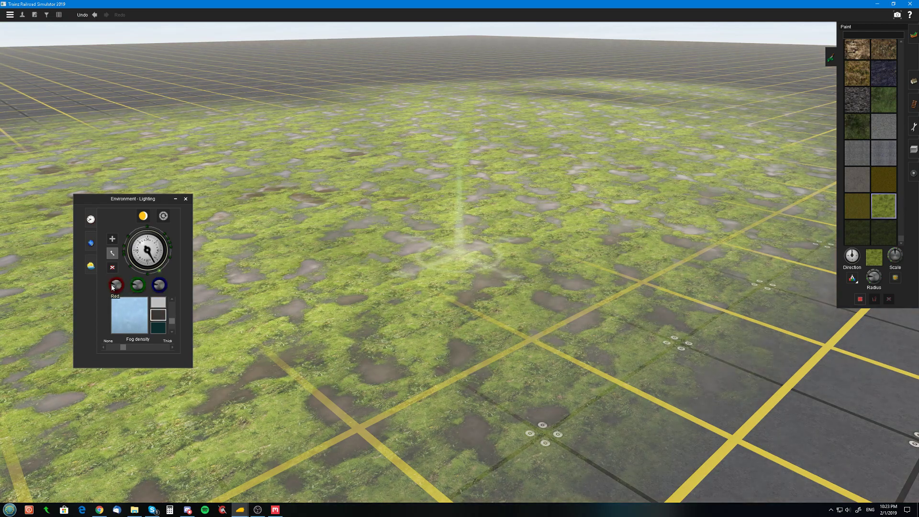
drag(112, 287, 114, 295)
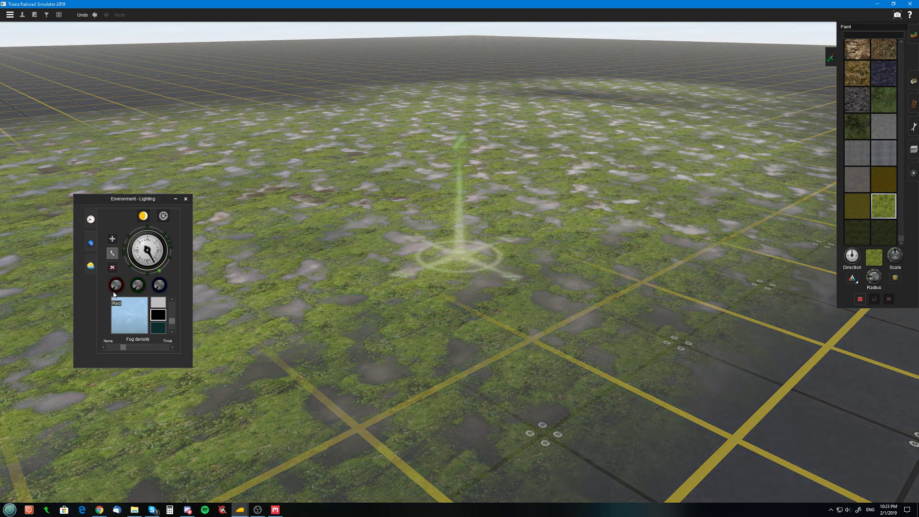
Set the sky to Very Very Cloudy with the weather towards rain, and examine the puddled ground from several angles
click(92, 268)
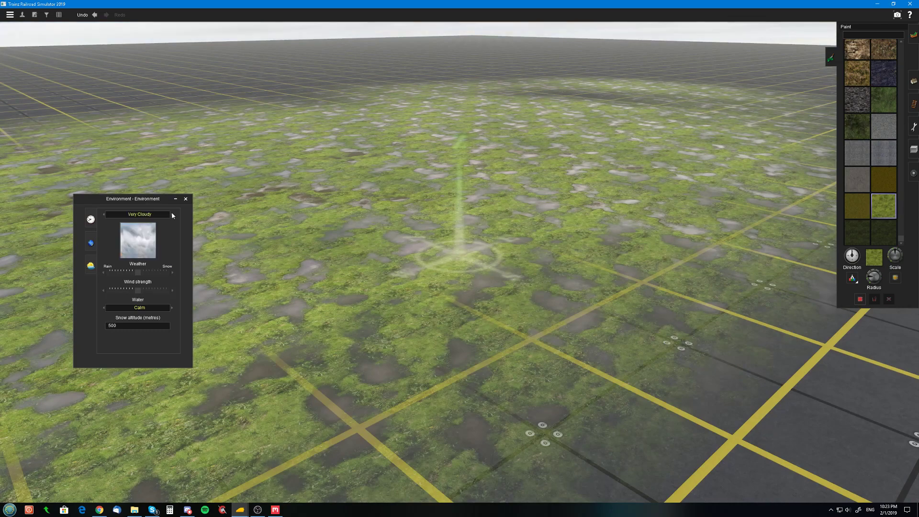
click(171, 214)
right_drag(414, 236, 479, 229)
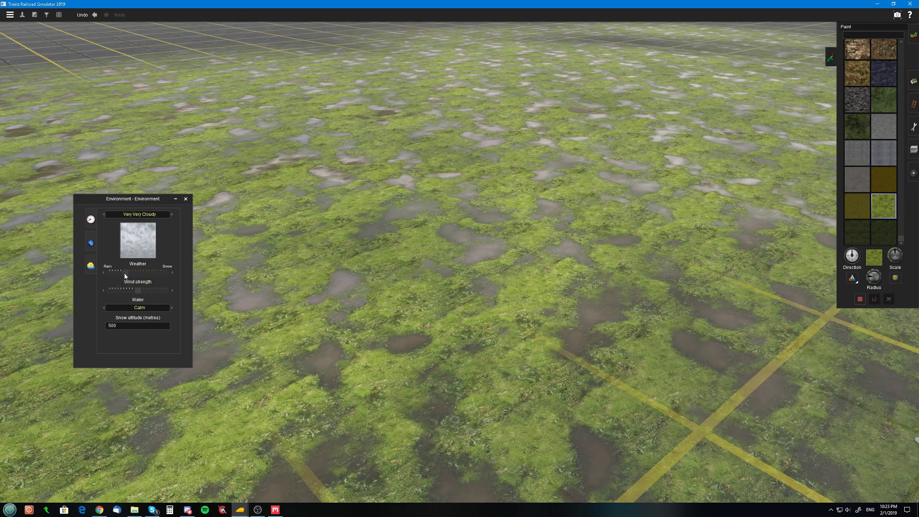
drag(135, 272, 116, 274)
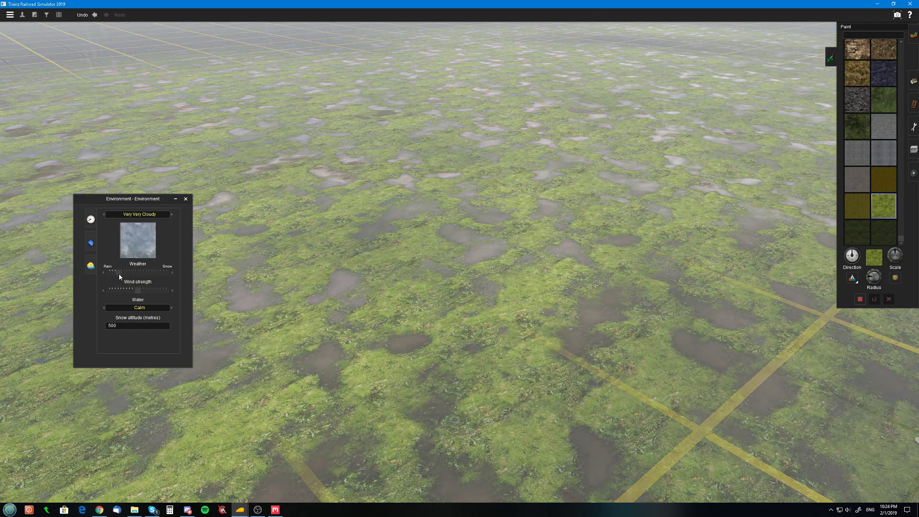
right_drag(500, 277, 407, 220)
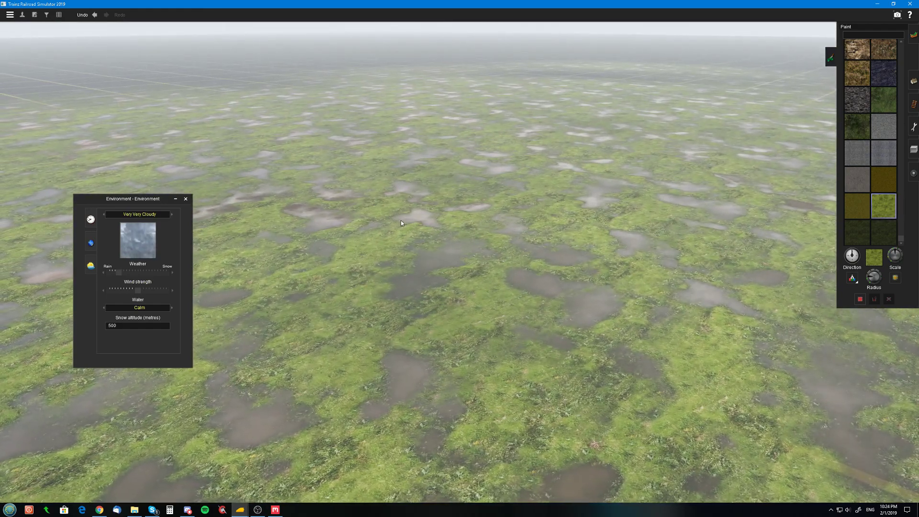
key(Left)
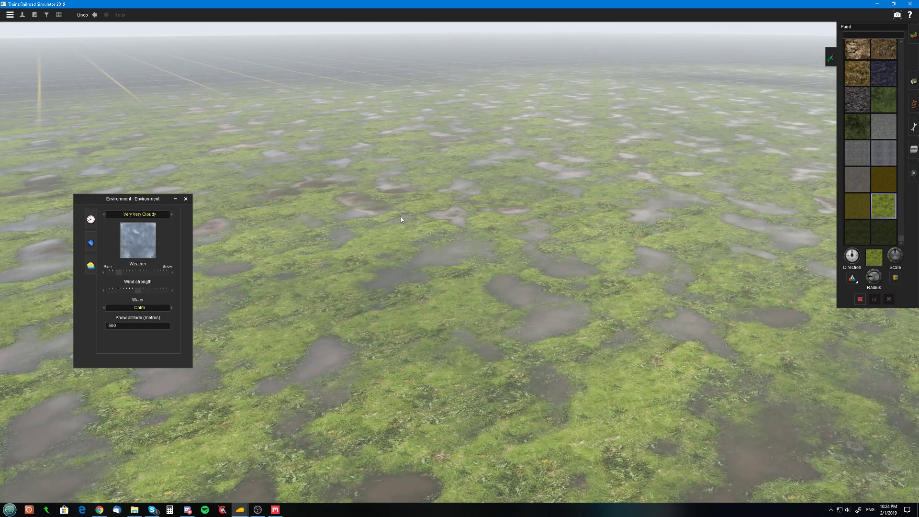
key(Right)
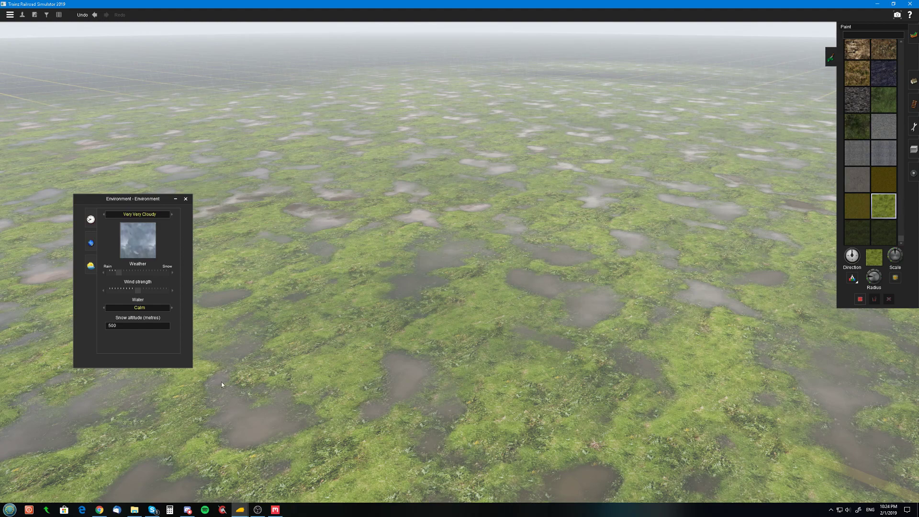
Switch to Quixel Mixer
mouse_move(277, 511)
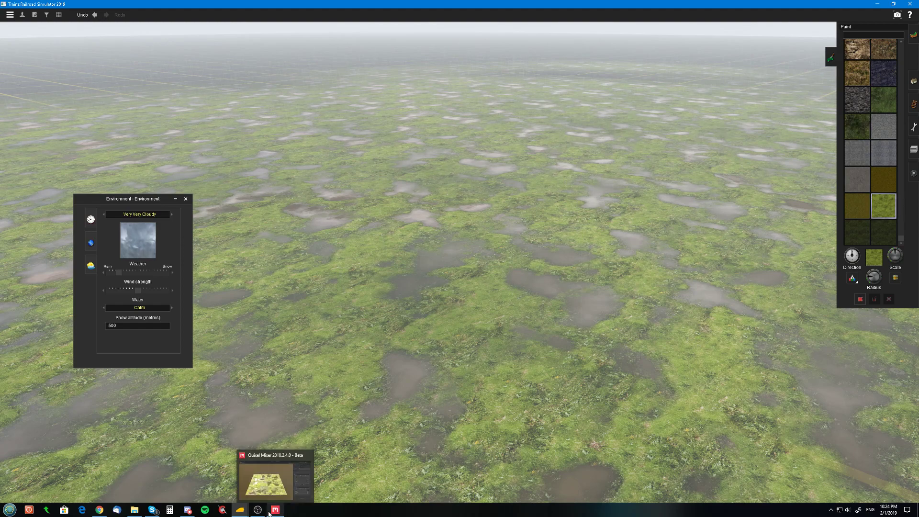